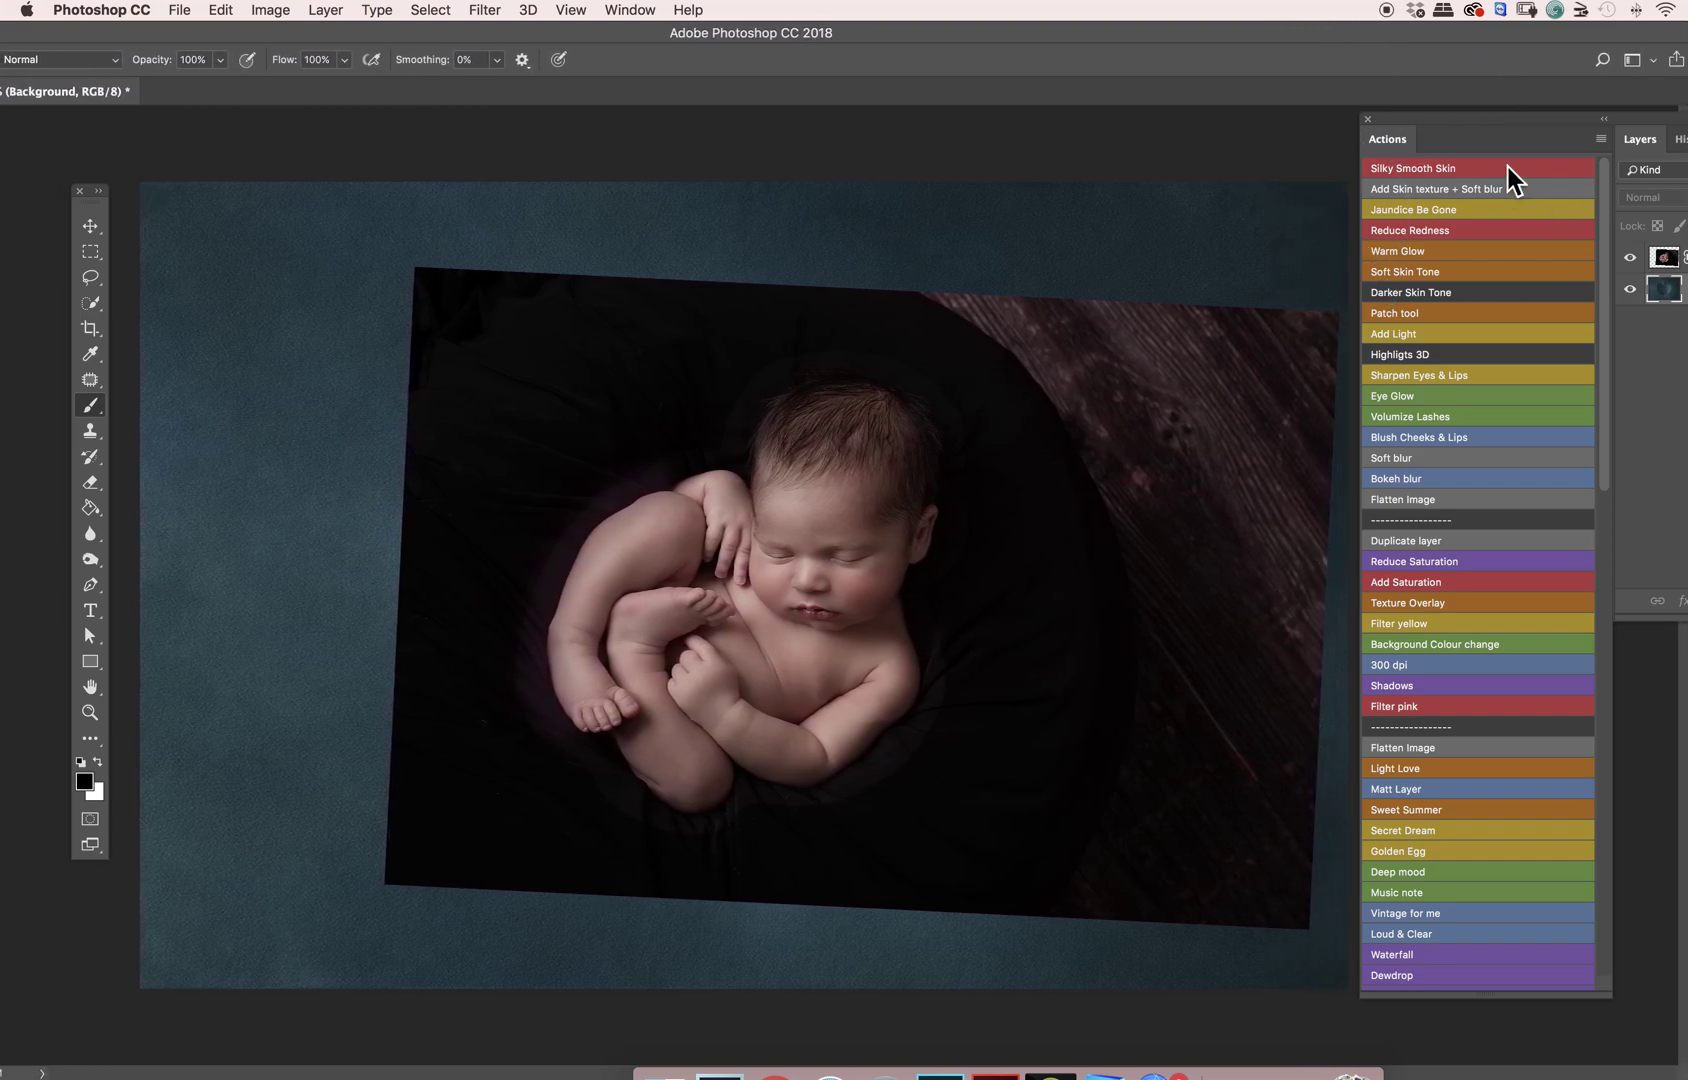
Step: Arrange the floating Actions and Layers panels and the document window so the layer stack is fully visible beside the baby image
drag(1536, 117, 1484, 119)
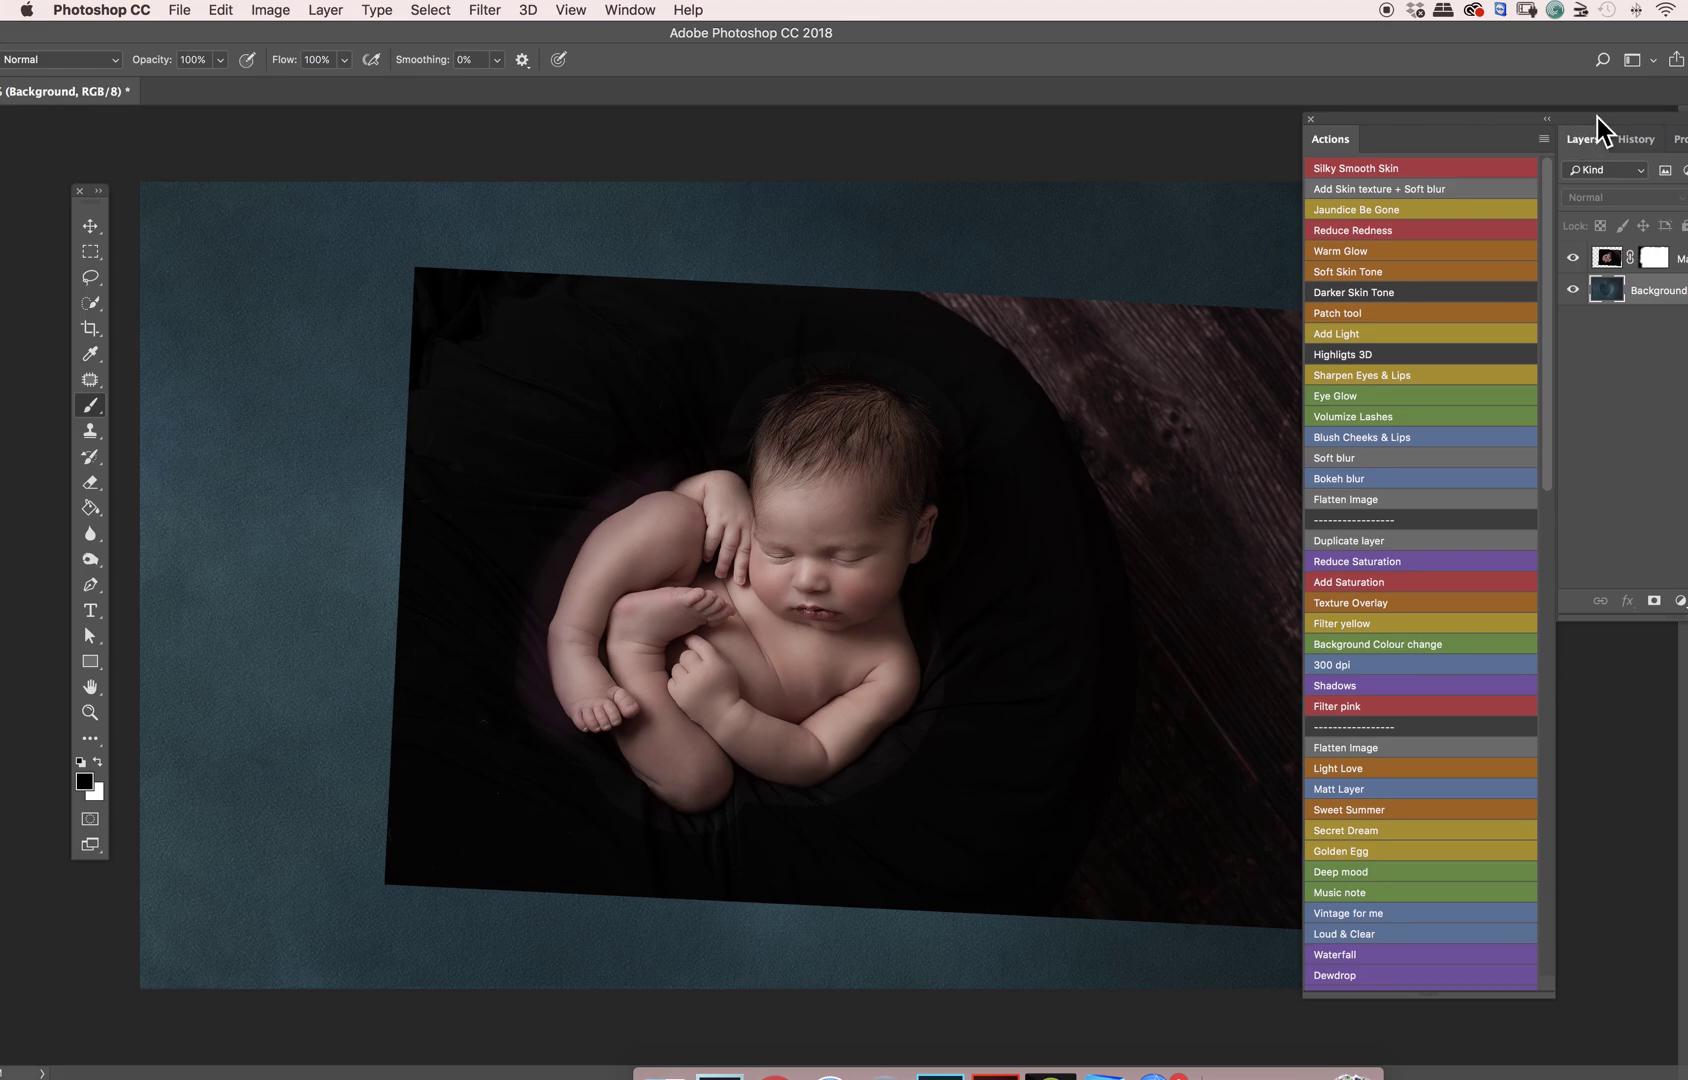
drag(1597, 117, 1654, 77)
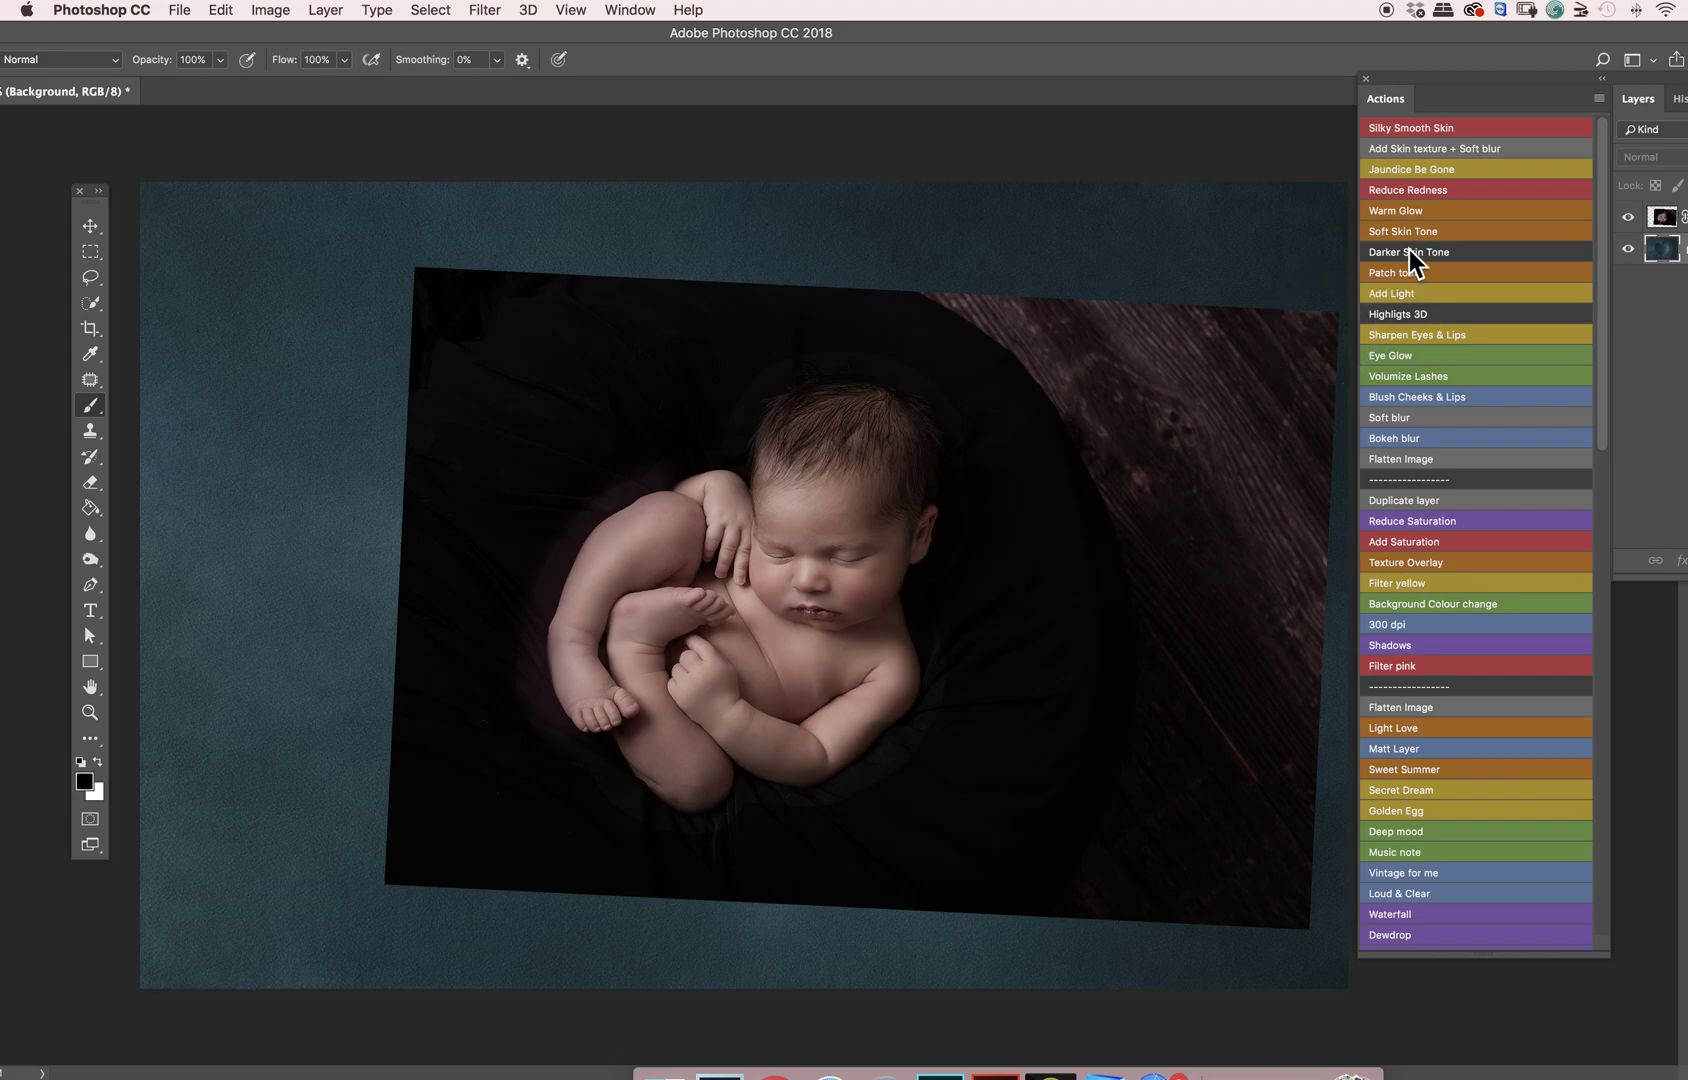
drag(1644, 77, 1490, 24)
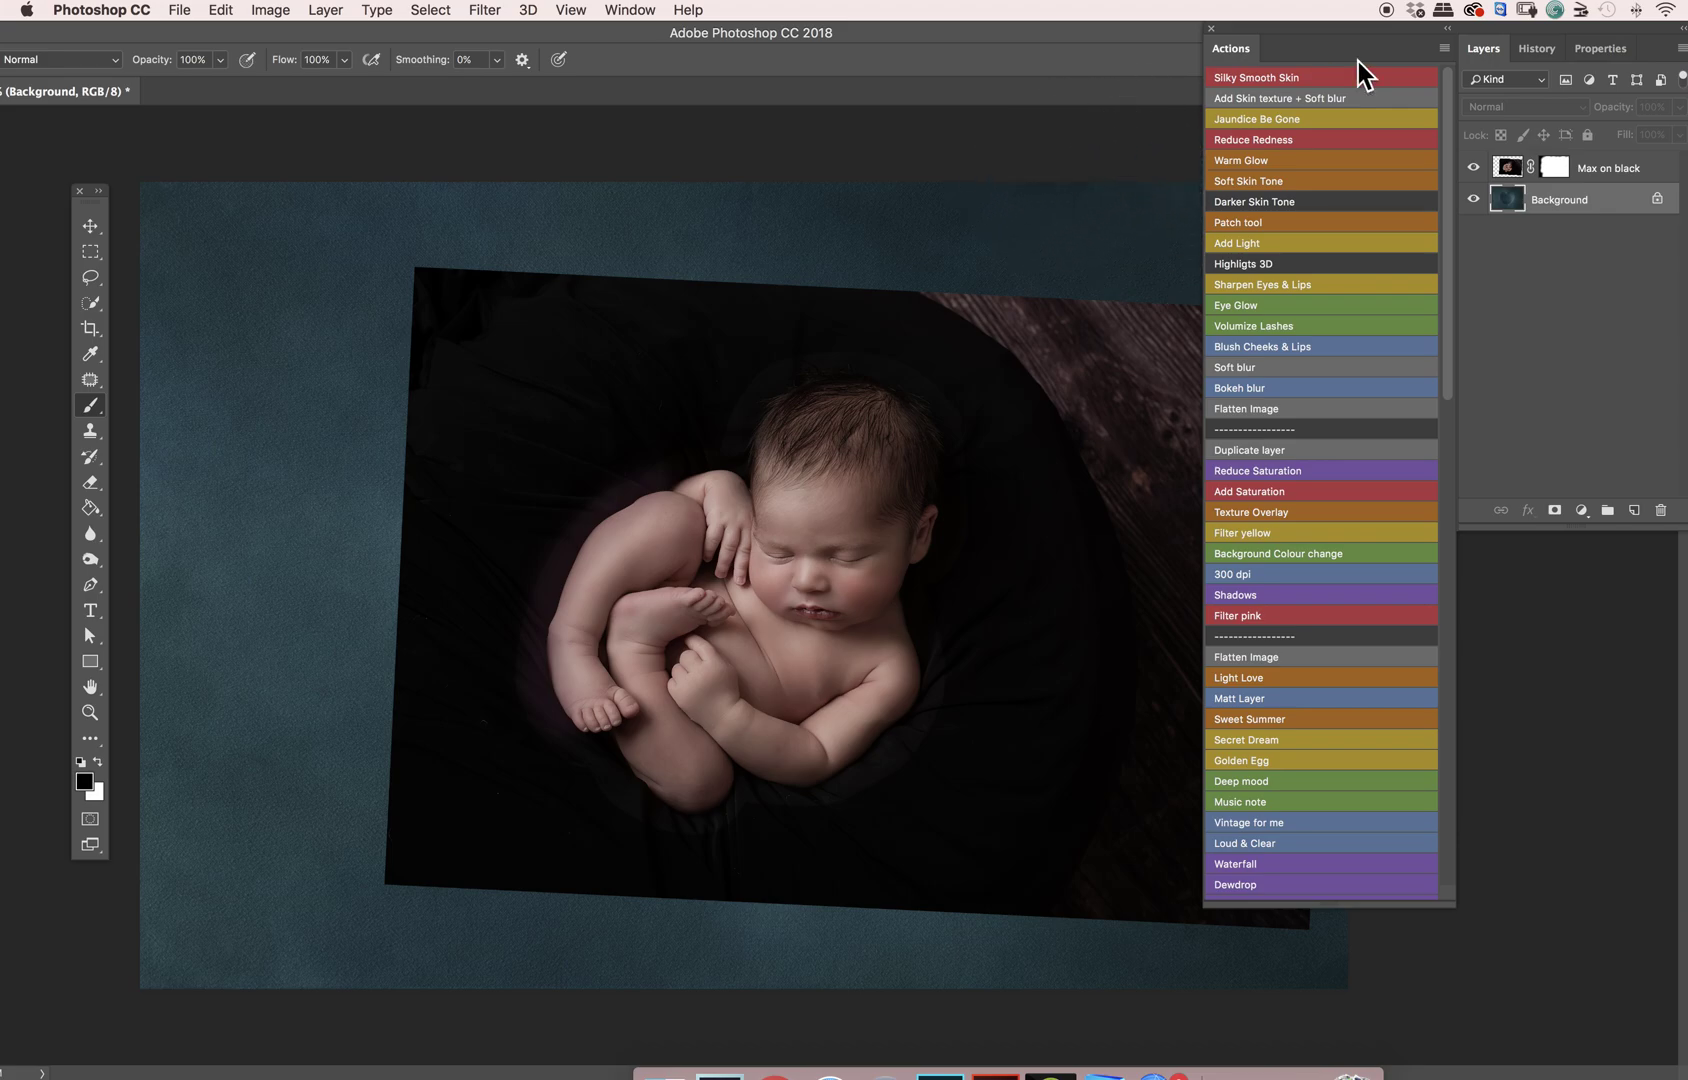
drag(1586, 25, 1577, 112)
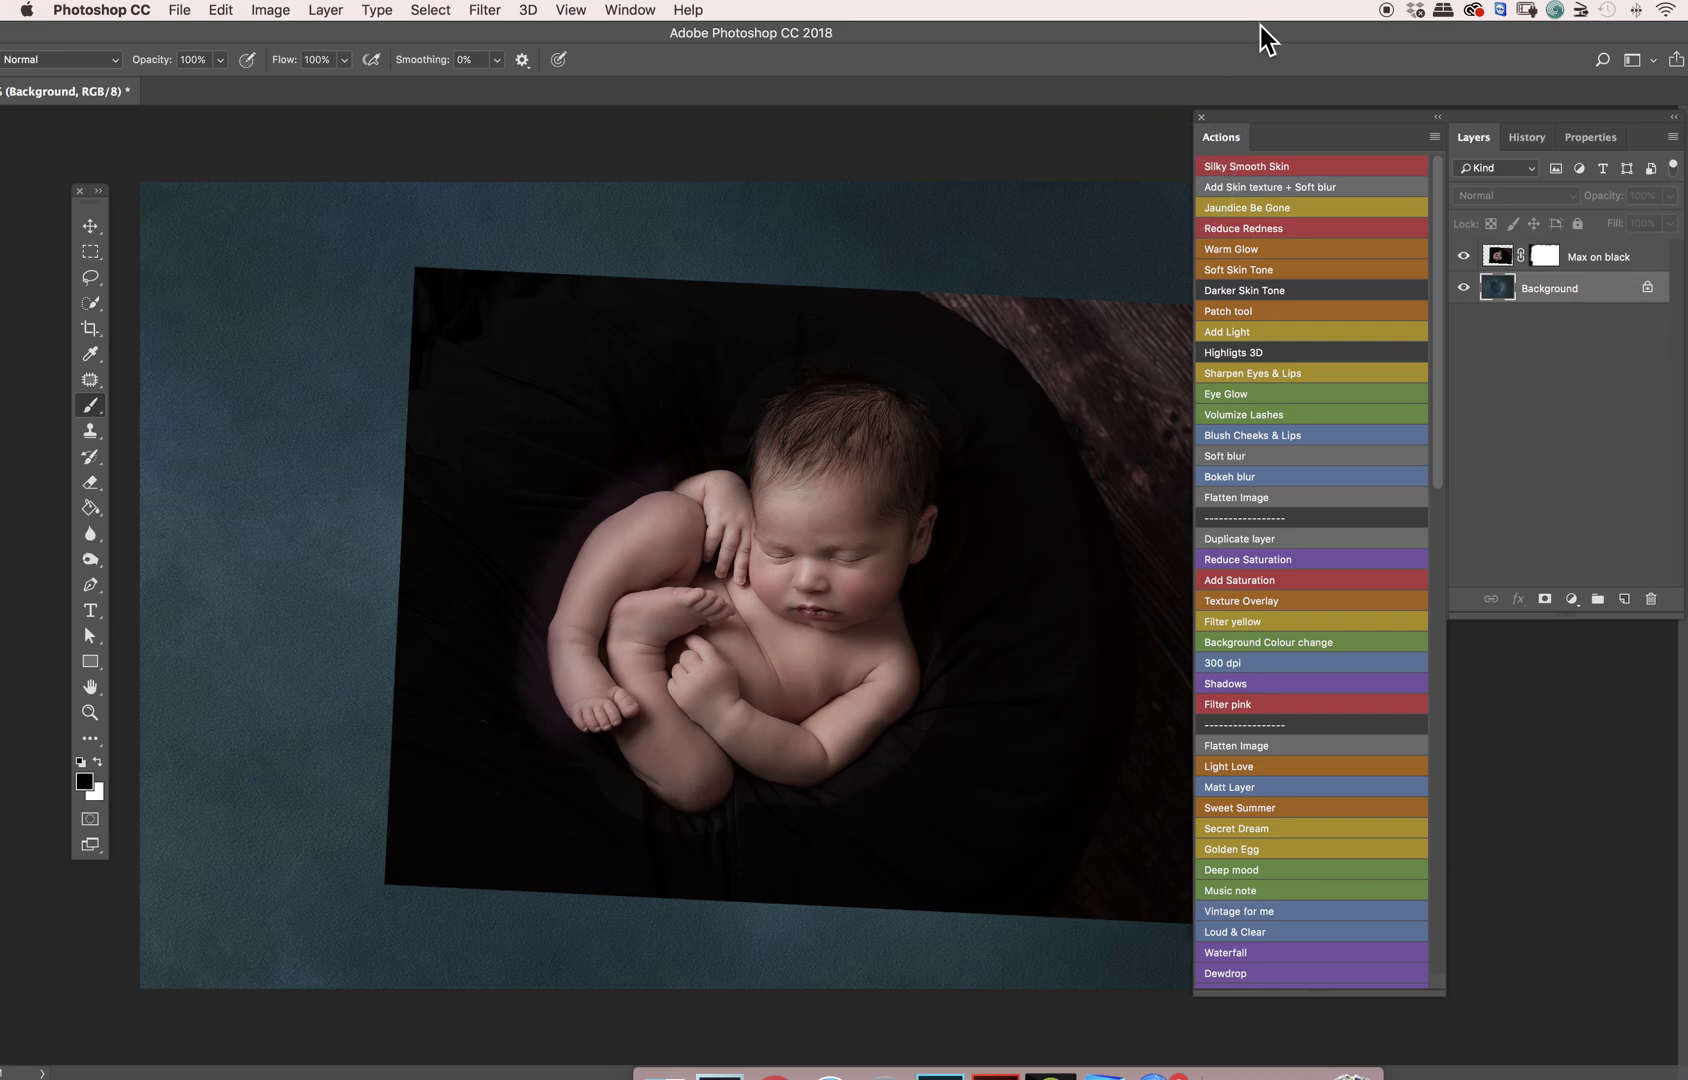
drag(1260, 26, 1104, 22)
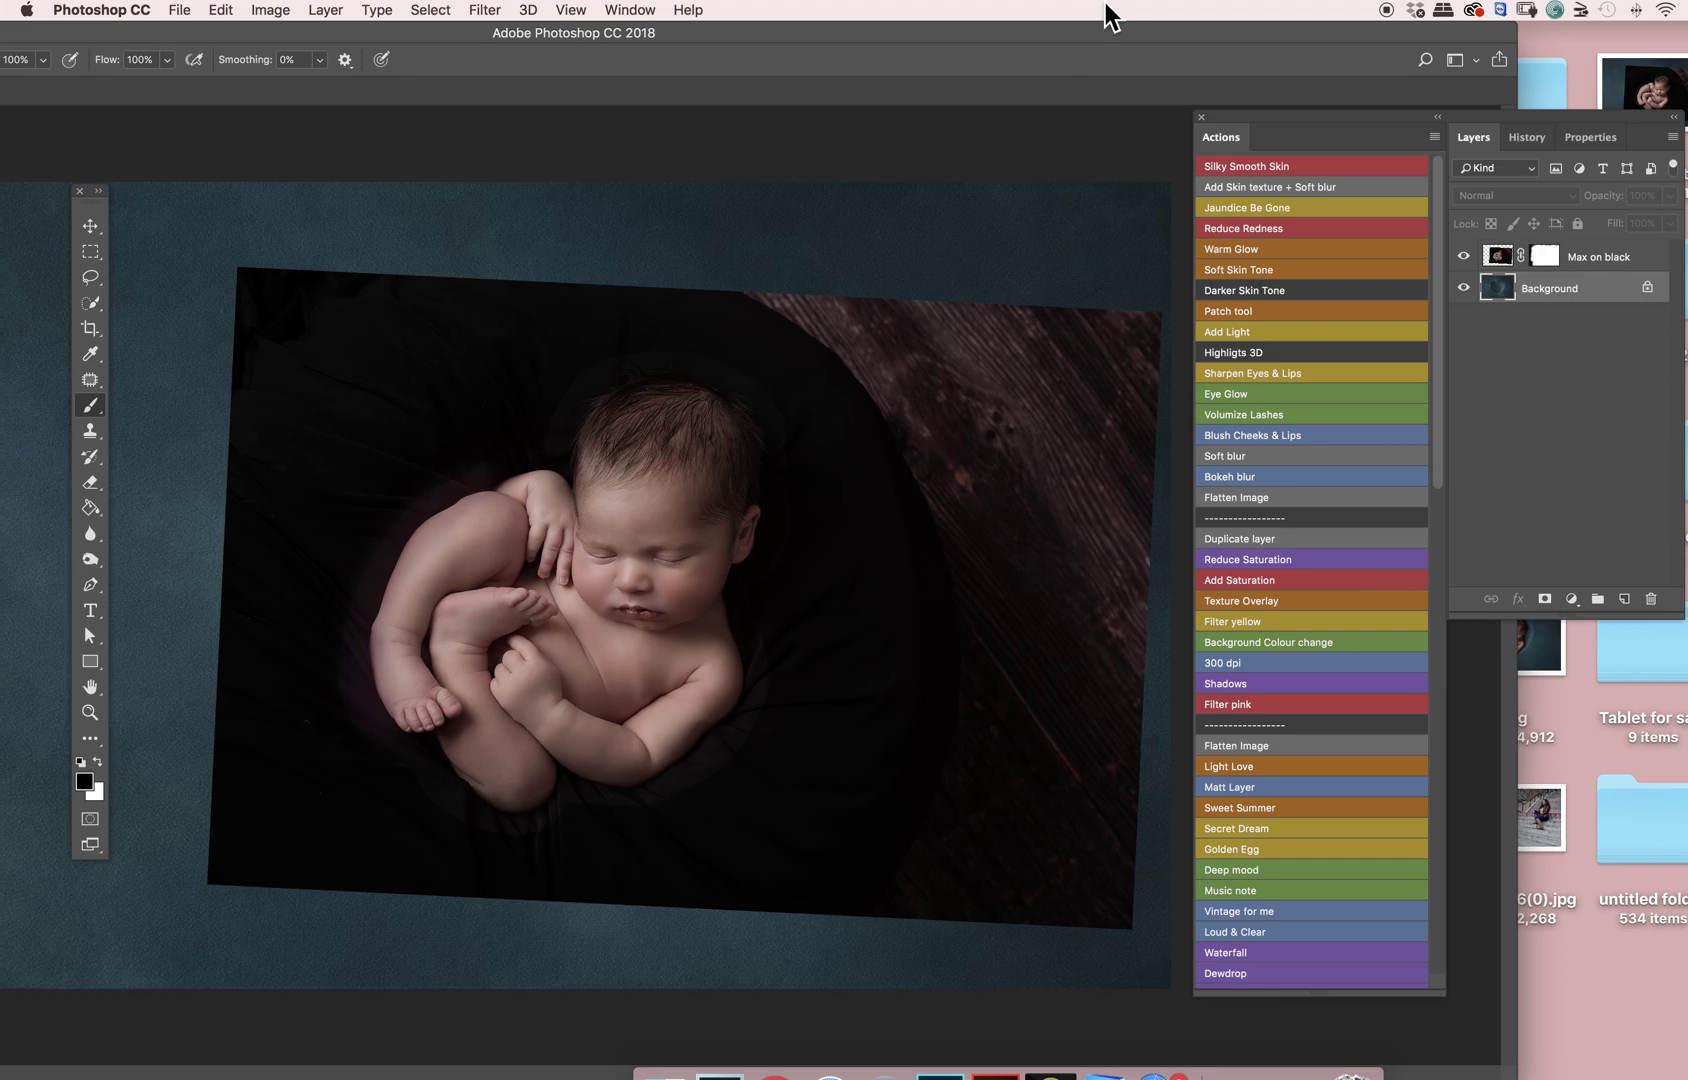
Step: Hide and reshow the Max on black layer to examine the heart-shaped backdrop underneath it
click(1463, 257)
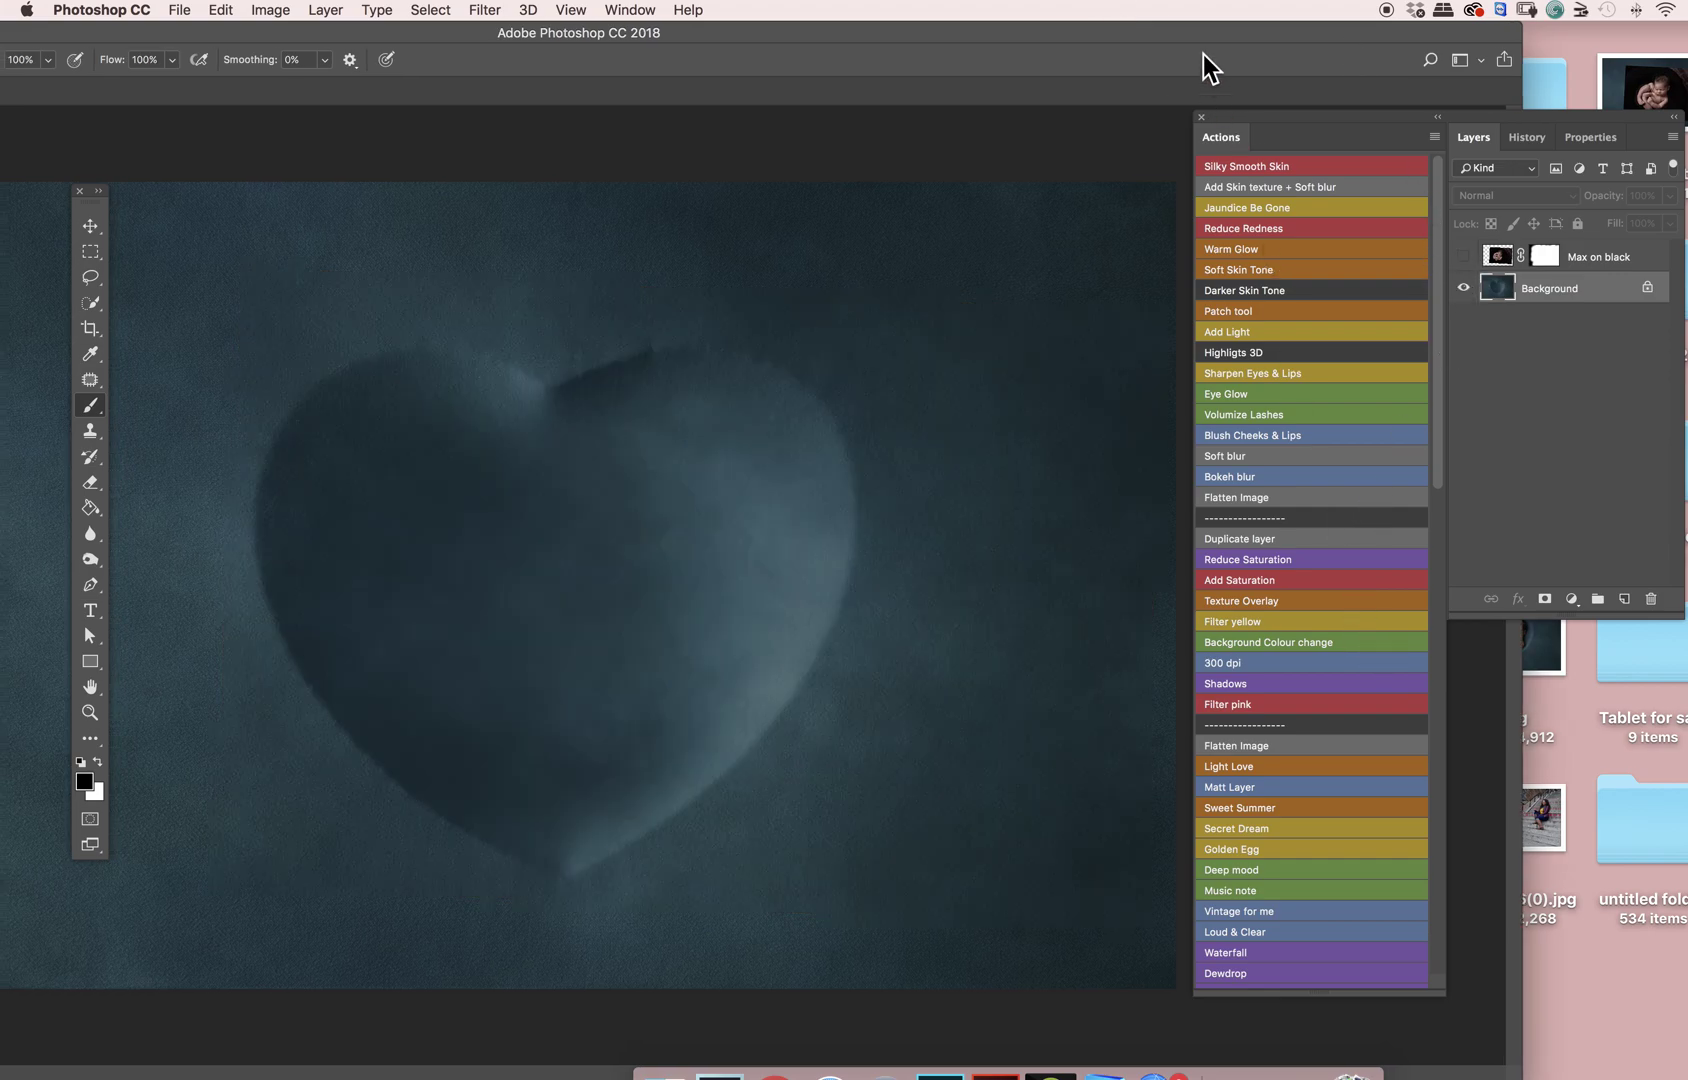
drag(1203, 28, 1226, 24)
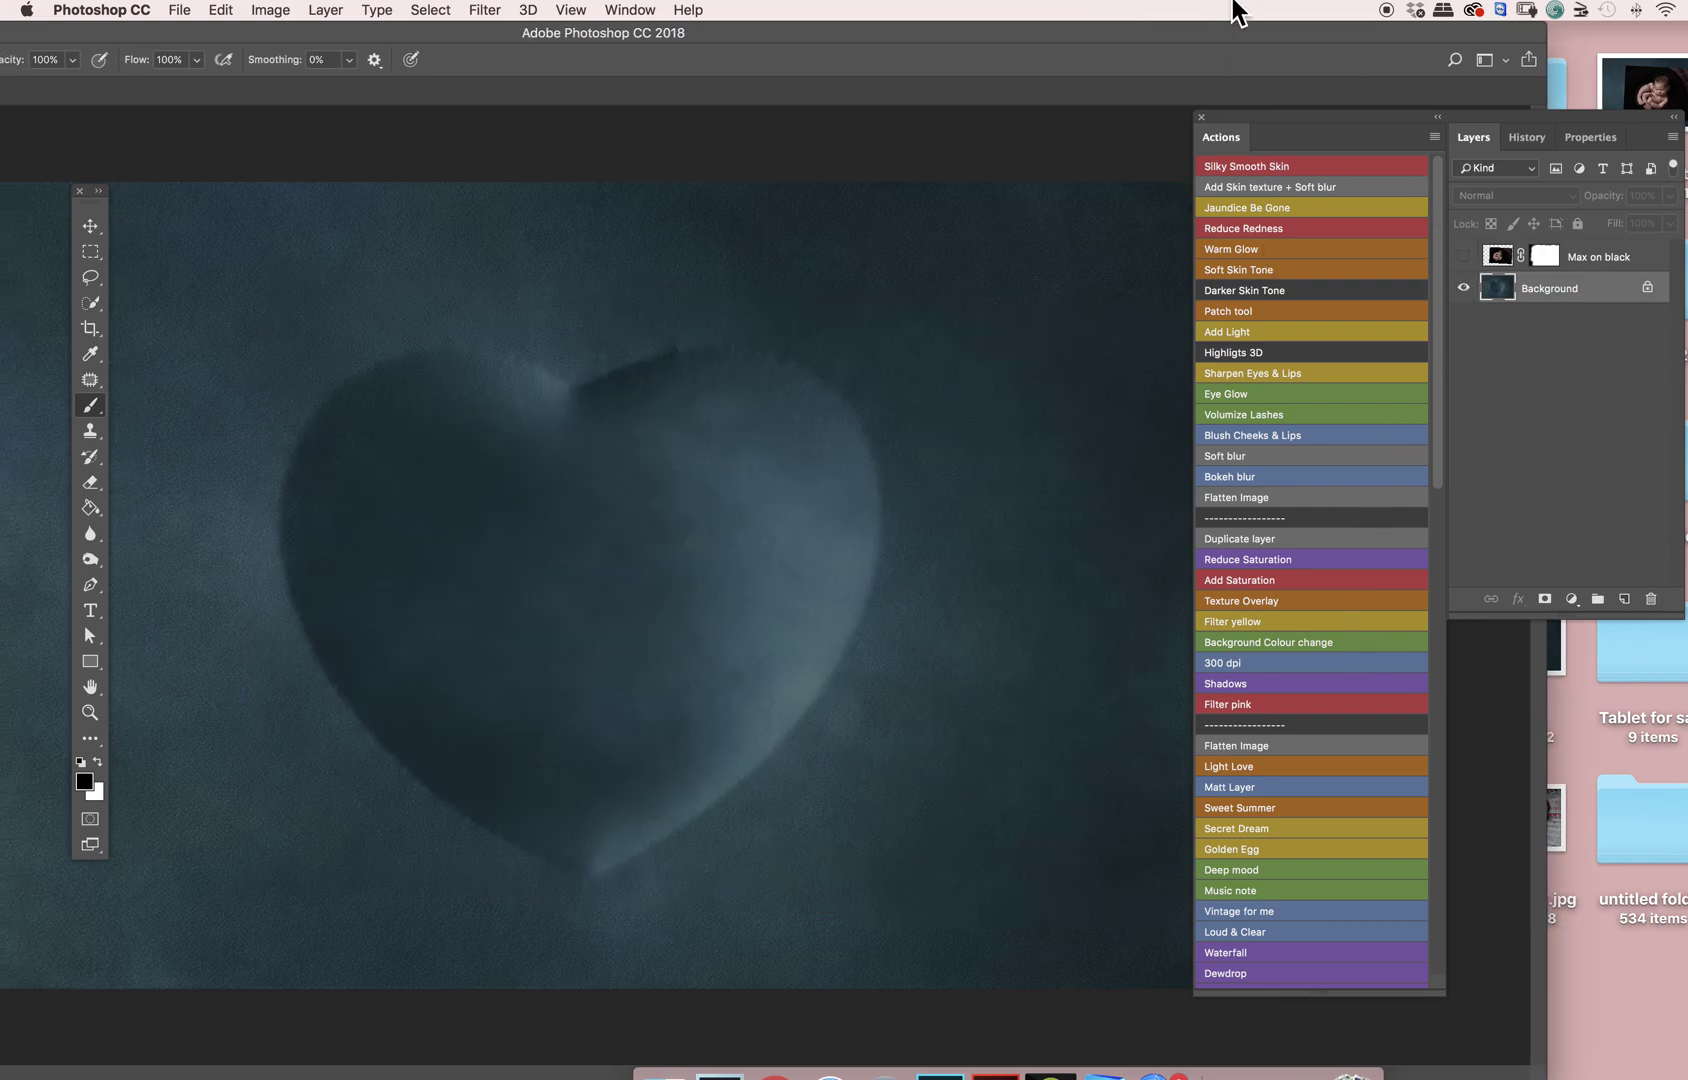
click(1463, 257)
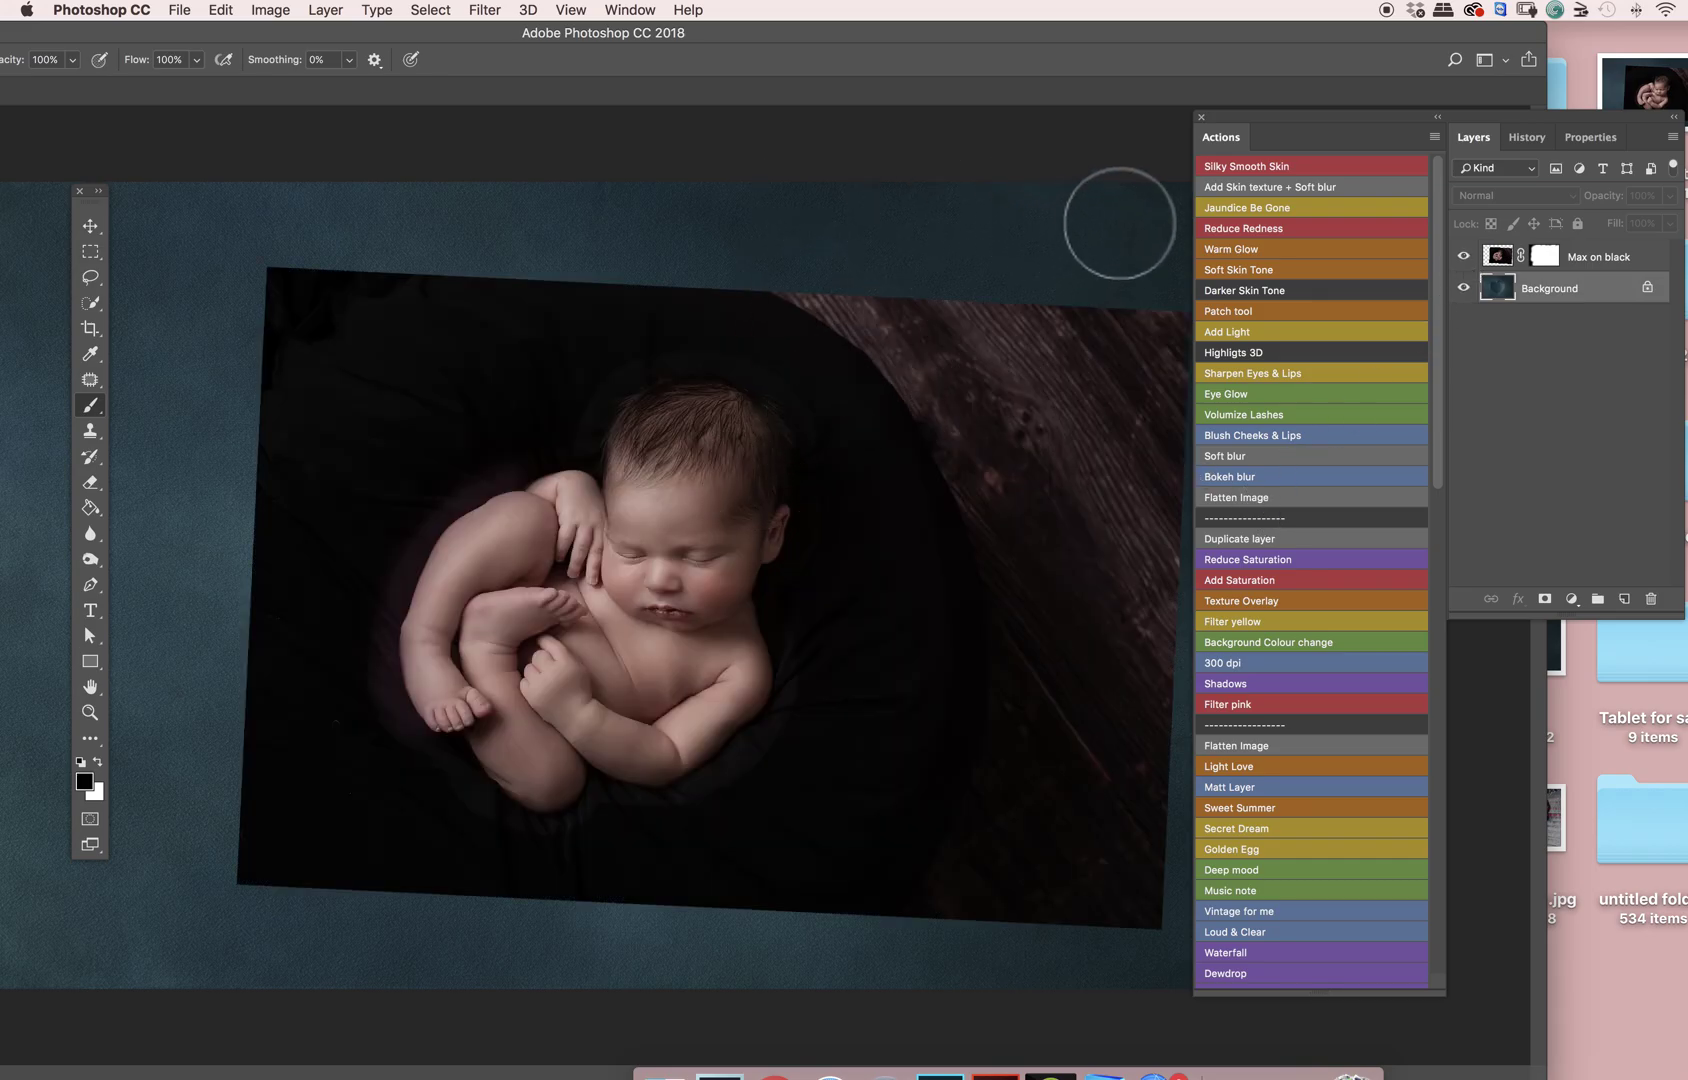
Step: Paint black on the Max on black layer's mask to roughly hide the wooden floor and outer black fabric around the baby
click(1543, 262)
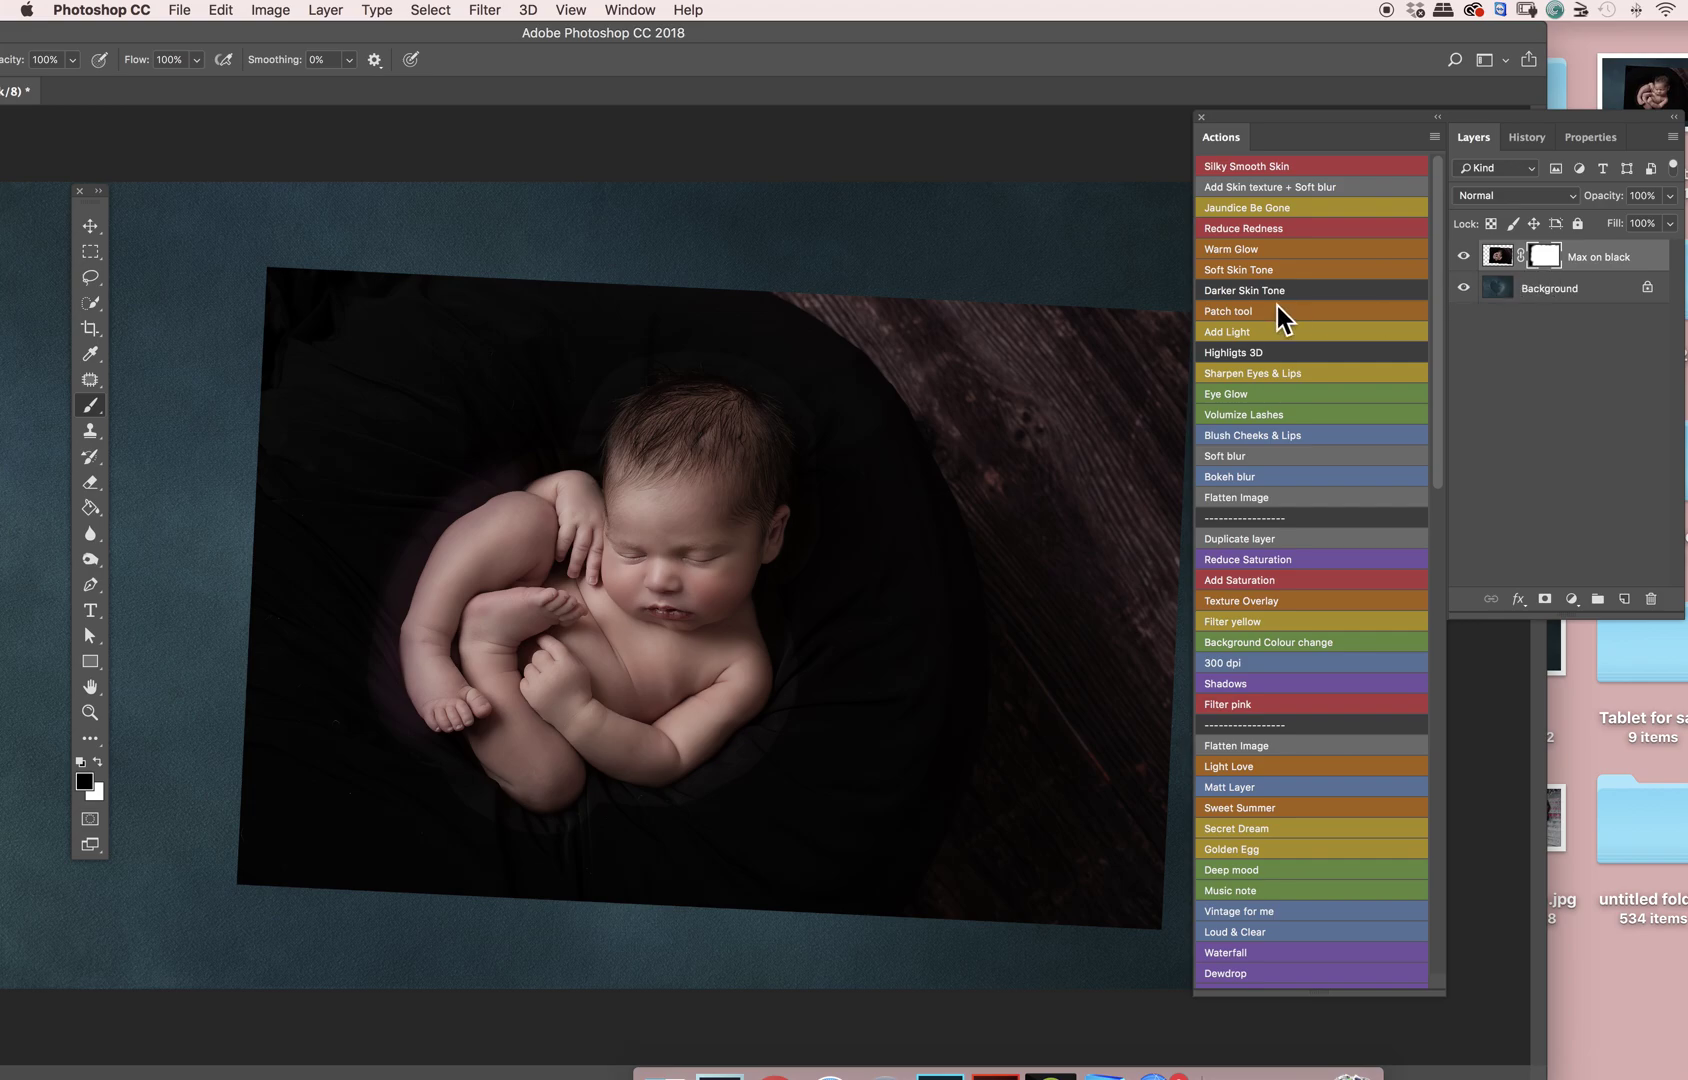
click(1500, 262)
mouse_move(1166, 304)
mouse_down()
mouse_move(1230, 508)
mouse_move(1070, 301)
mouse_move(972, 219)
mouse_up()
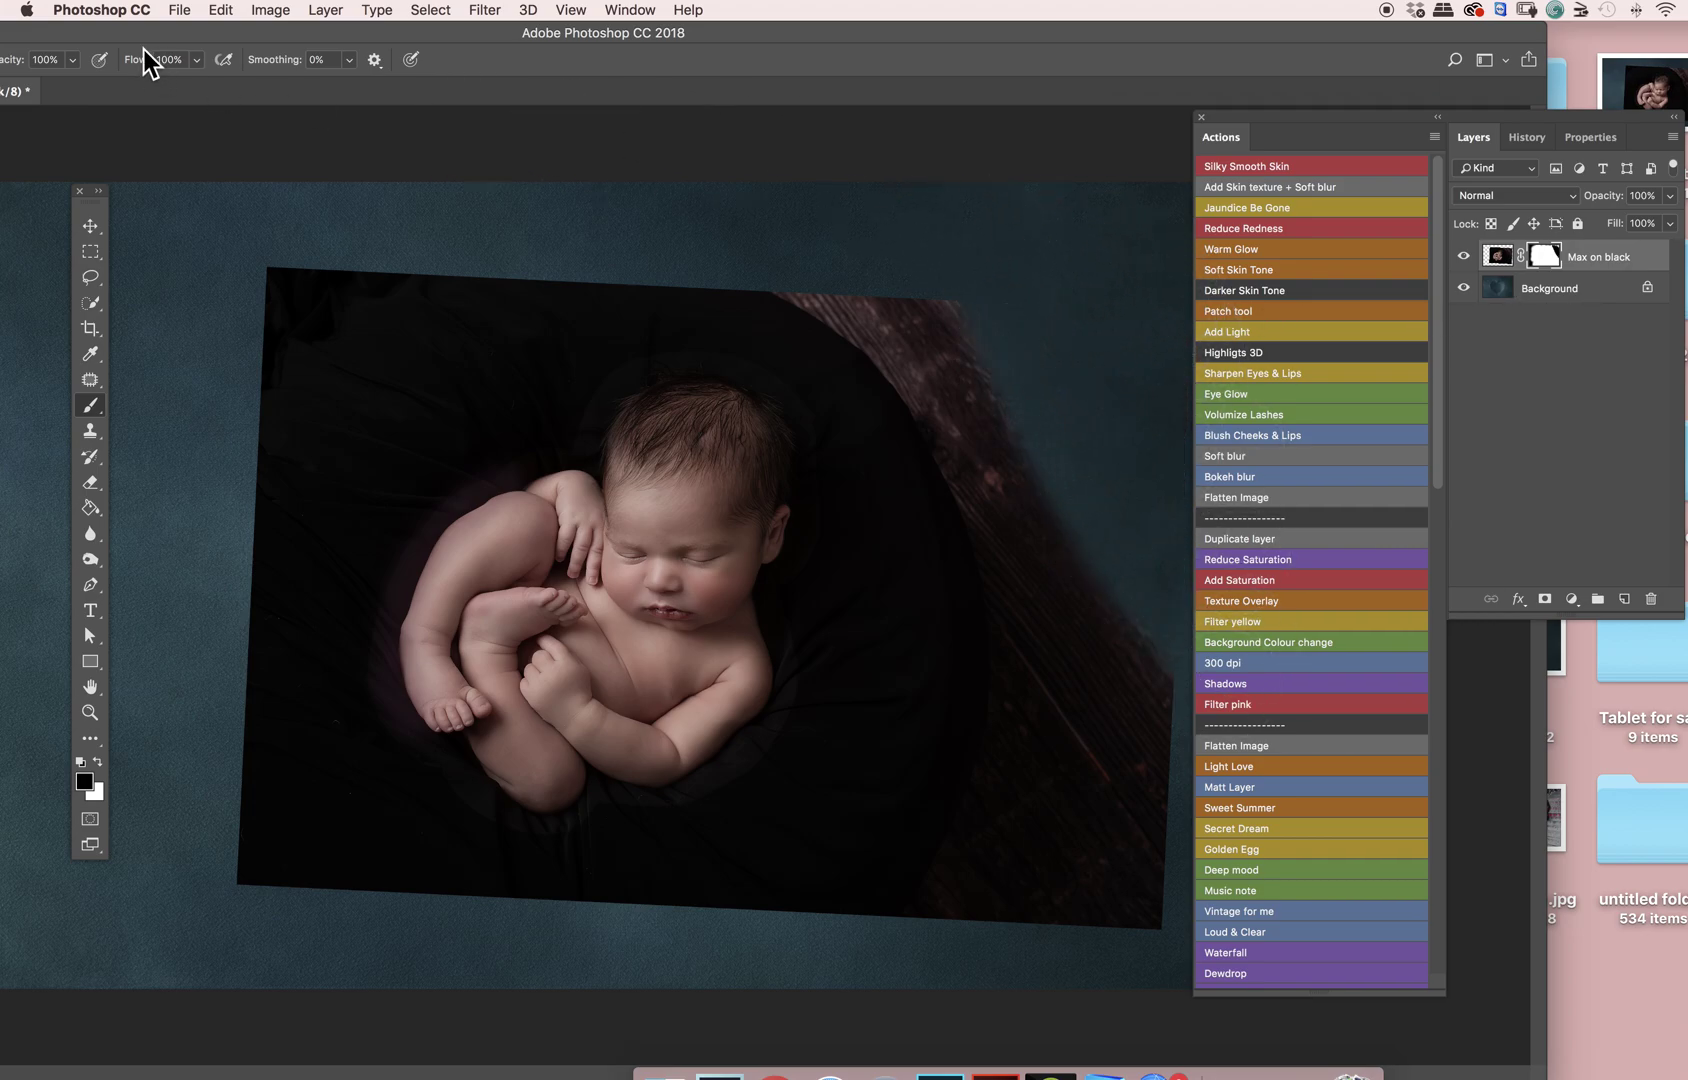
drag(102, 29, 166, 18)
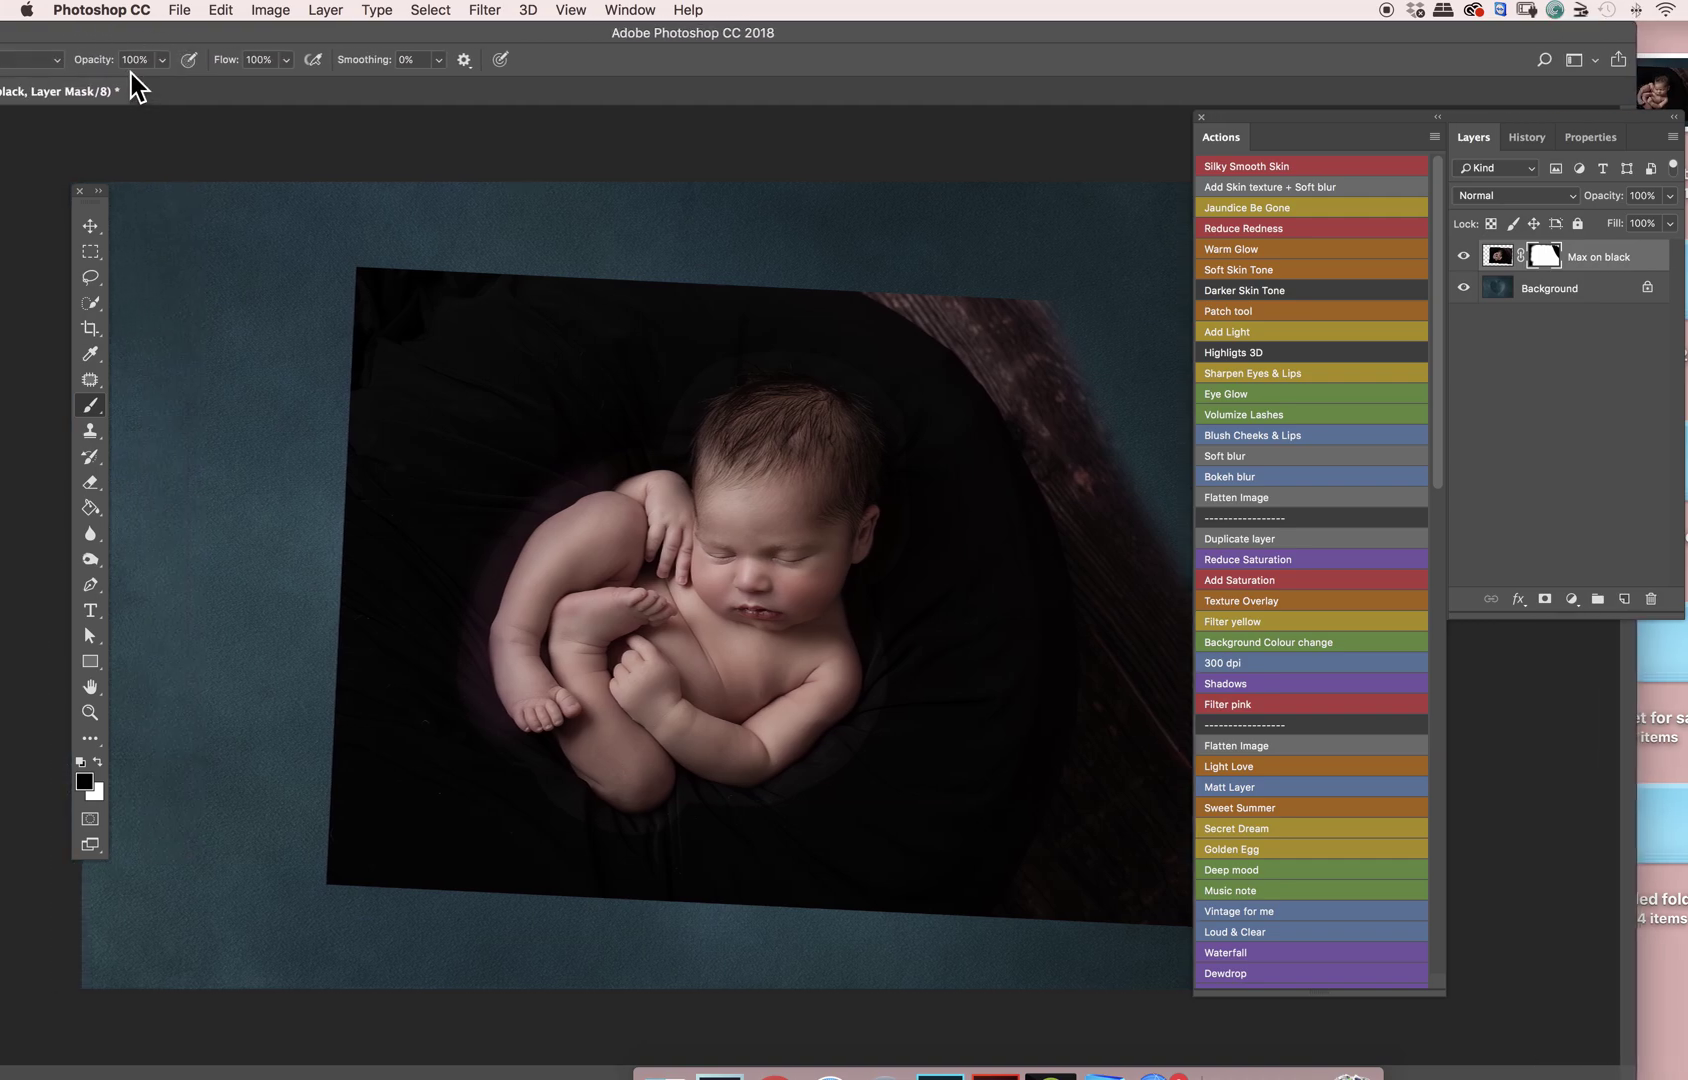
mouse_move(372, 282)
mouse_down()
mouse_move(314, 332)
mouse_move(309, 422)
mouse_move(358, 426)
mouse_move(370, 560)
mouse_up()
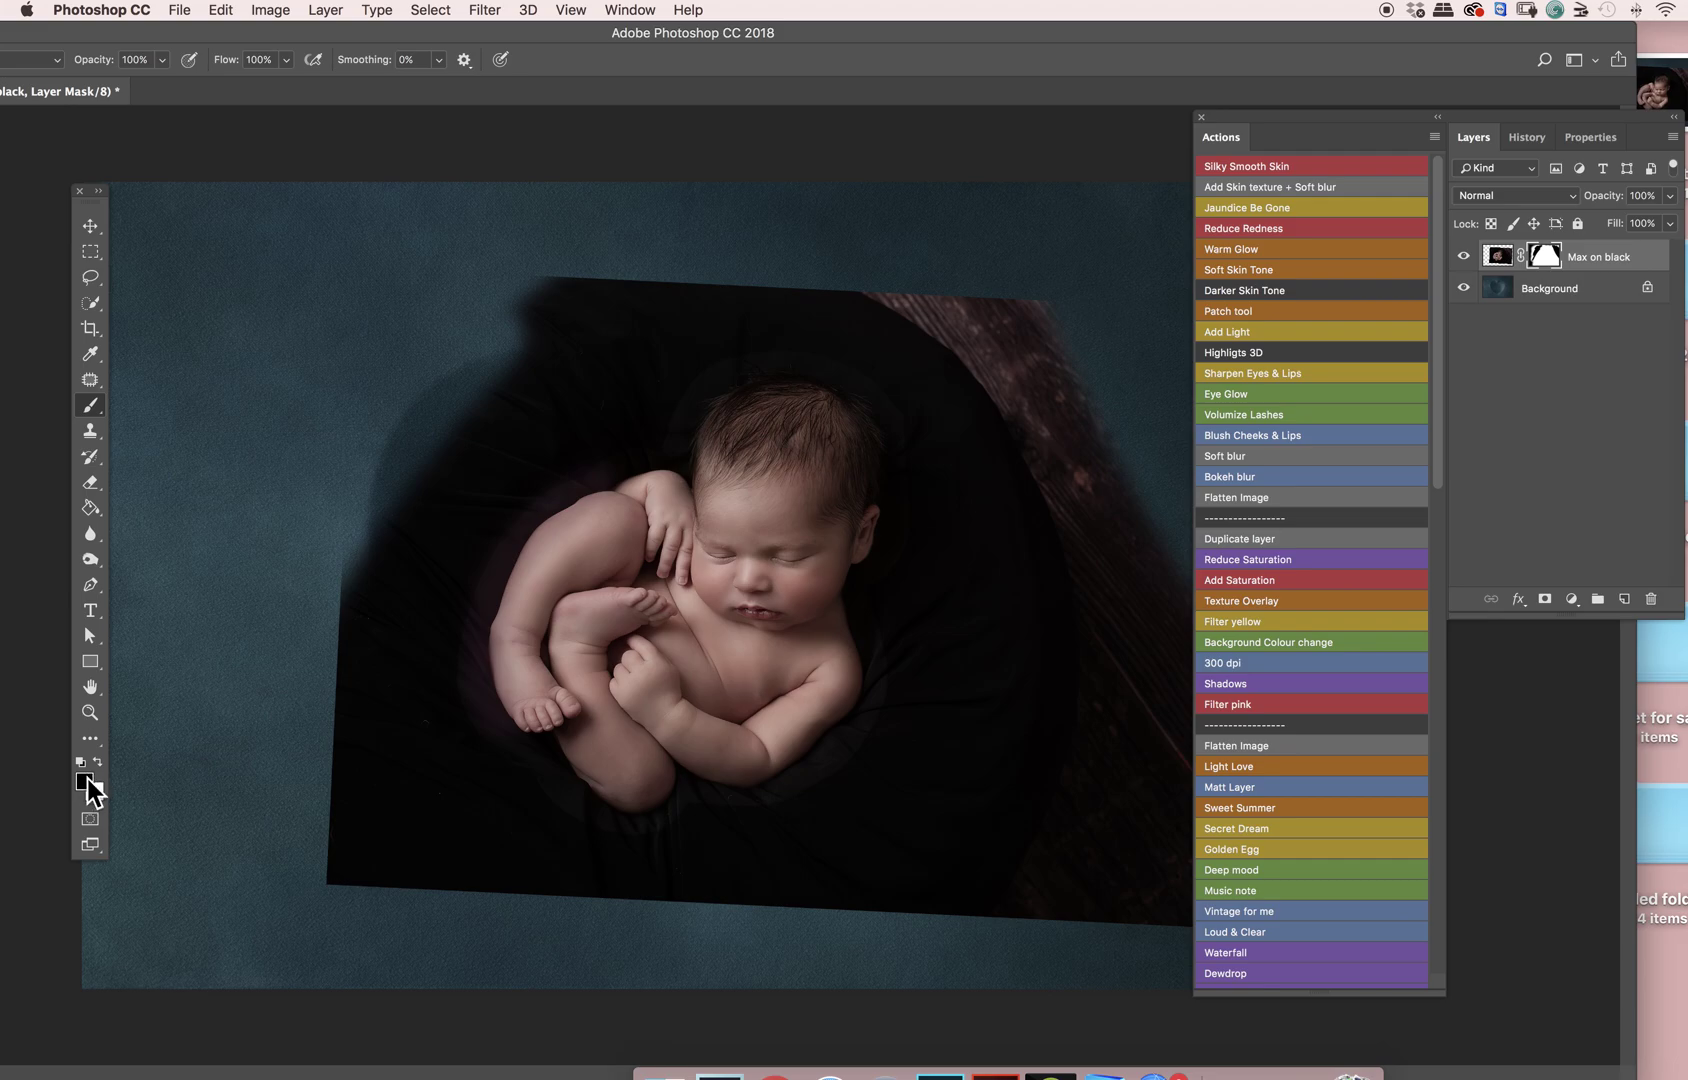
mouse_move(271, 803)
mouse_down()
mouse_move(384, 982)
mouse_move(449, 923)
mouse_move(403, 505)
mouse_move(567, 424)
mouse_move(629, 309)
mouse_move(441, 324)
mouse_move(607, 309)
mouse_move(553, 367)
mouse_move(980, 290)
mouse_move(1029, 328)
mouse_move(1100, 625)
mouse_move(960, 882)
mouse_move(1138, 592)
mouse_move(1187, 791)
mouse_up()
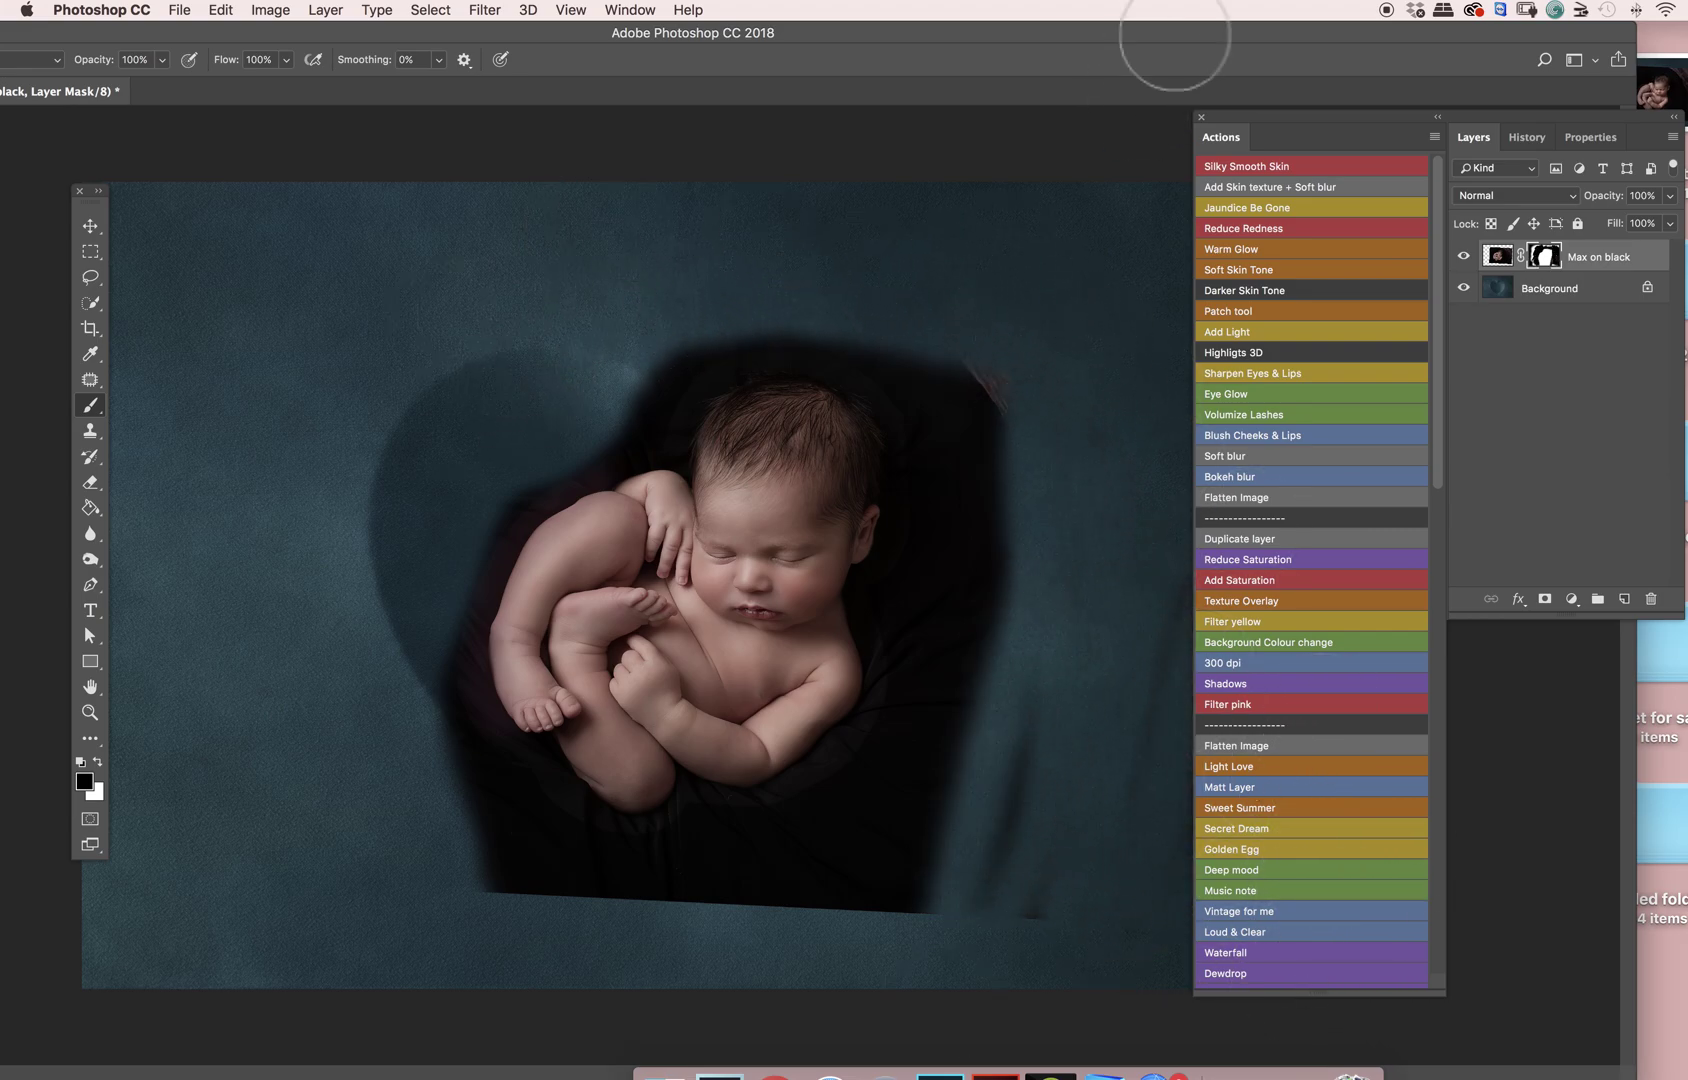
Step: Mask away more of the black fabric around the baby's body to reveal the heart's lower and outer edges
drag(1193, 33, 1010, 32)
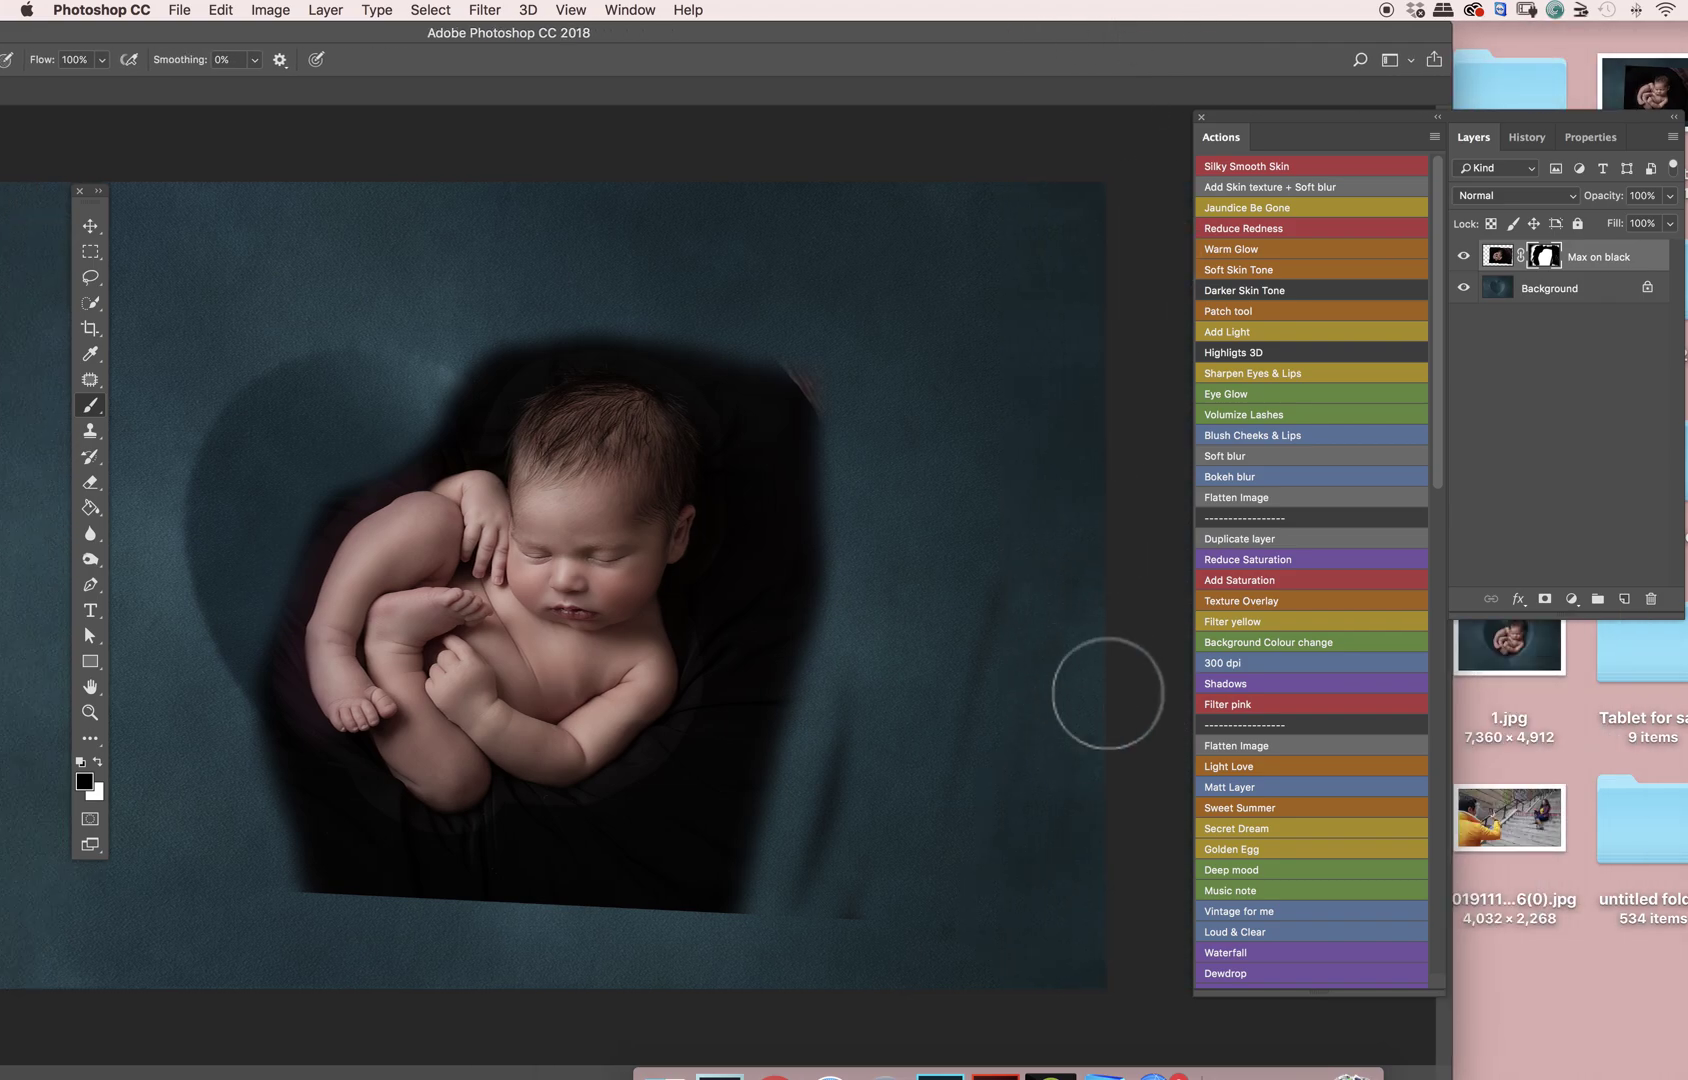
mouse_move(968, 591)
mouse_down()
mouse_move(674, 921)
mouse_move(769, 821)
mouse_up()
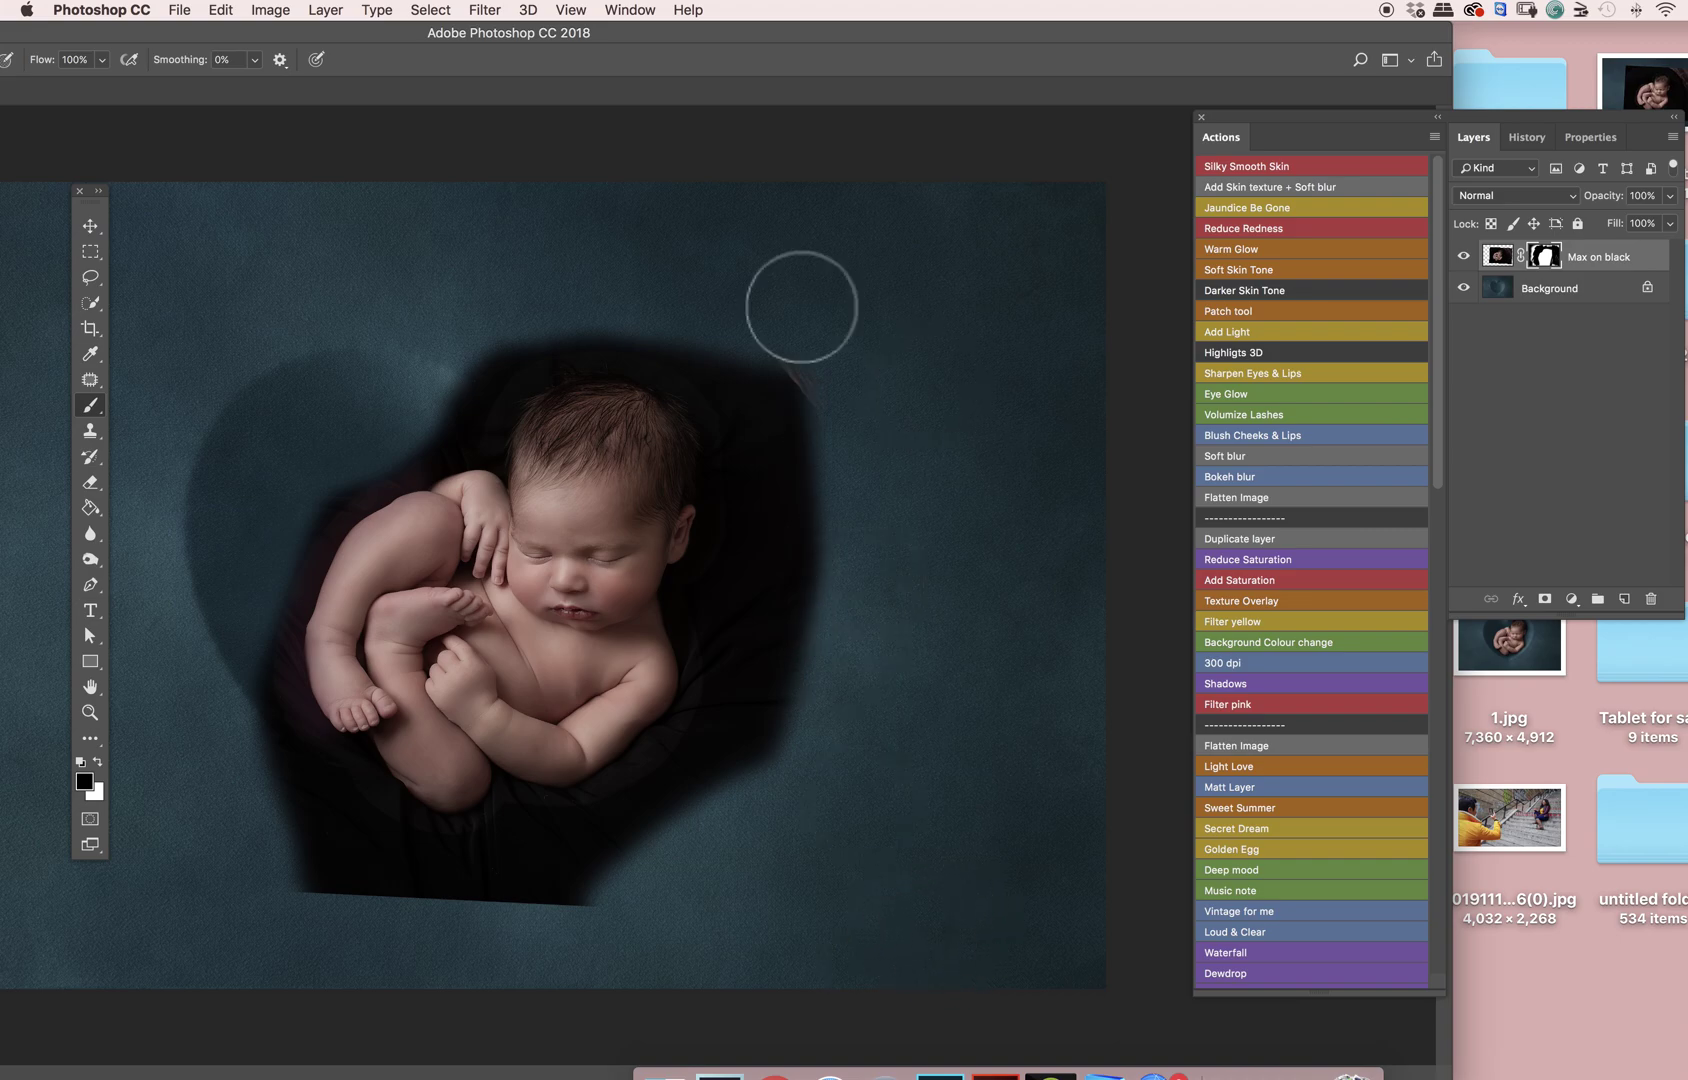
mouse_move(801, 307)
mouse_down()
mouse_move(766, 397)
mouse_move(786, 489)
mouse_move(773, 673)
mouse_move(764, 579)
mouse_move(739, 565)
mouse_move(715, 596)
mouse_move(701, 796)
mouse_move(811, 758)
mouse_move(712, 773)
mouse_move(695, 831)
mouse_move(692, 754)
mouse_move(706, 787)
mouse_move(566, 872)
mouse_move(573, 837)
mouse_move(523, 827)
mouse_move(567, 904)
mouse_move(538, 877)
mouse_move(392, 836)
mouse_move(331, 792)
mouse_move(259, 675)
mouse_move(278, 754)
mouse_move(240, 772)
mouse_up()
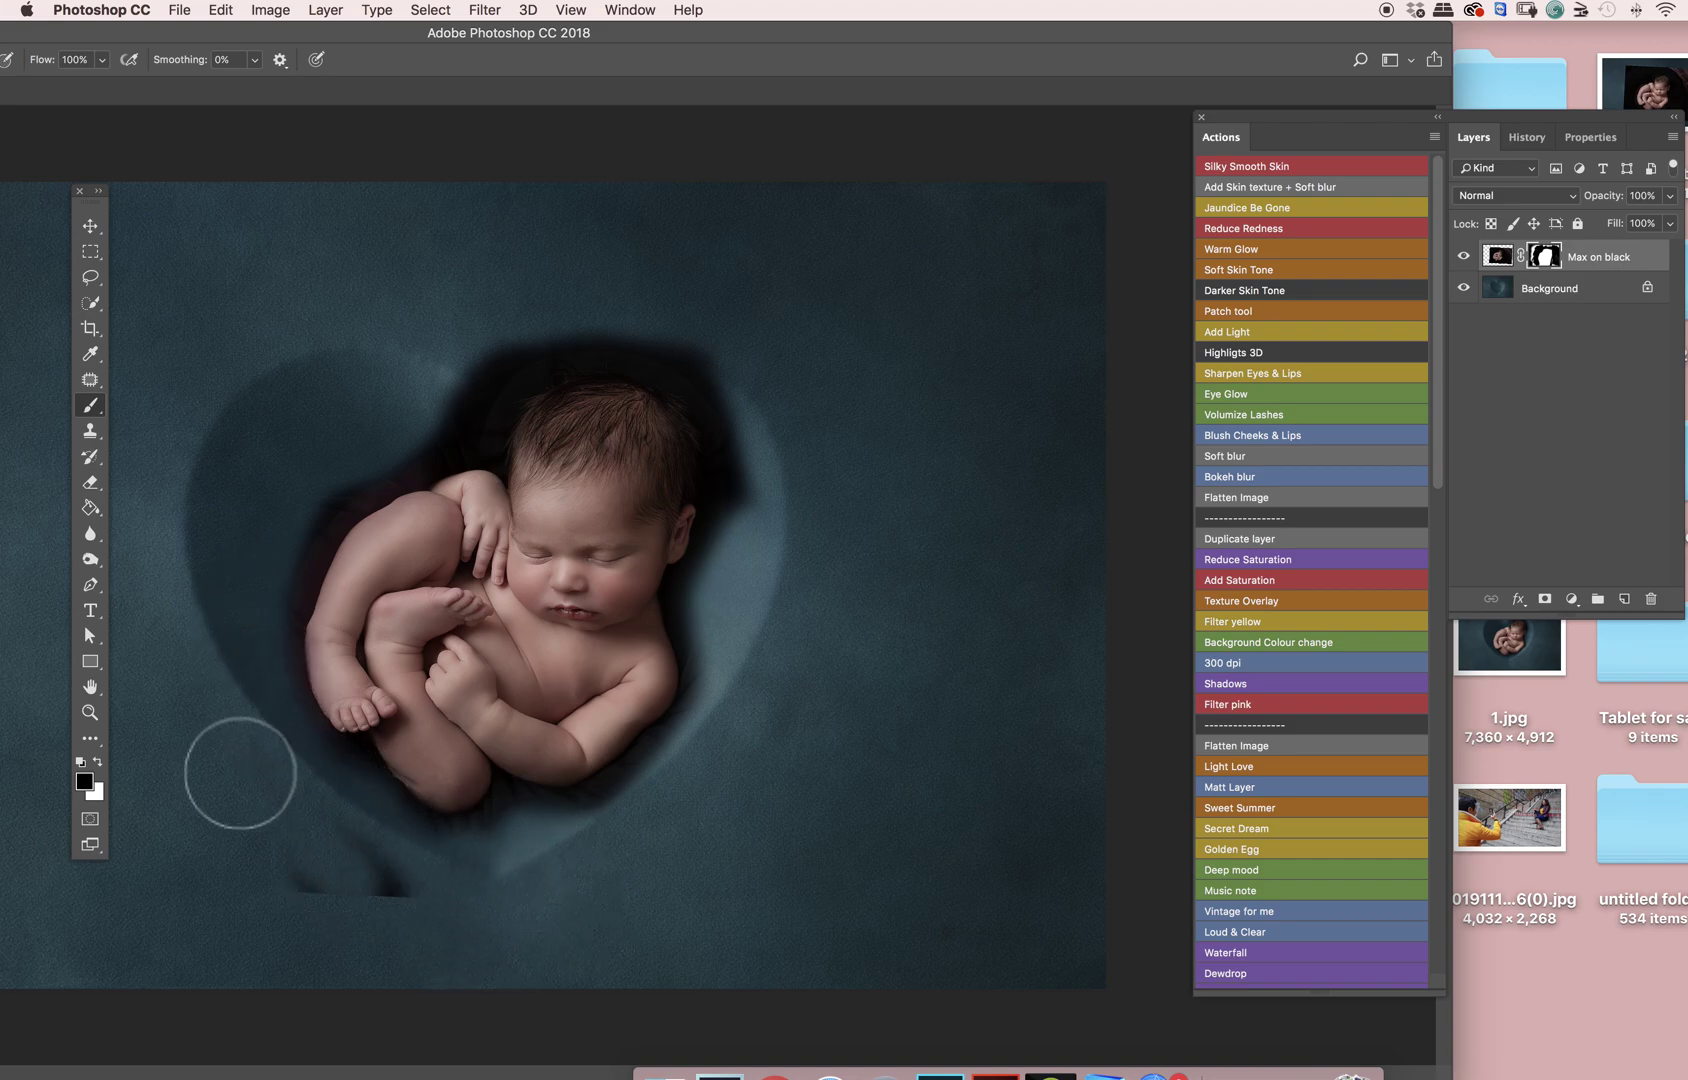
drag(852, 38, 970, 25)
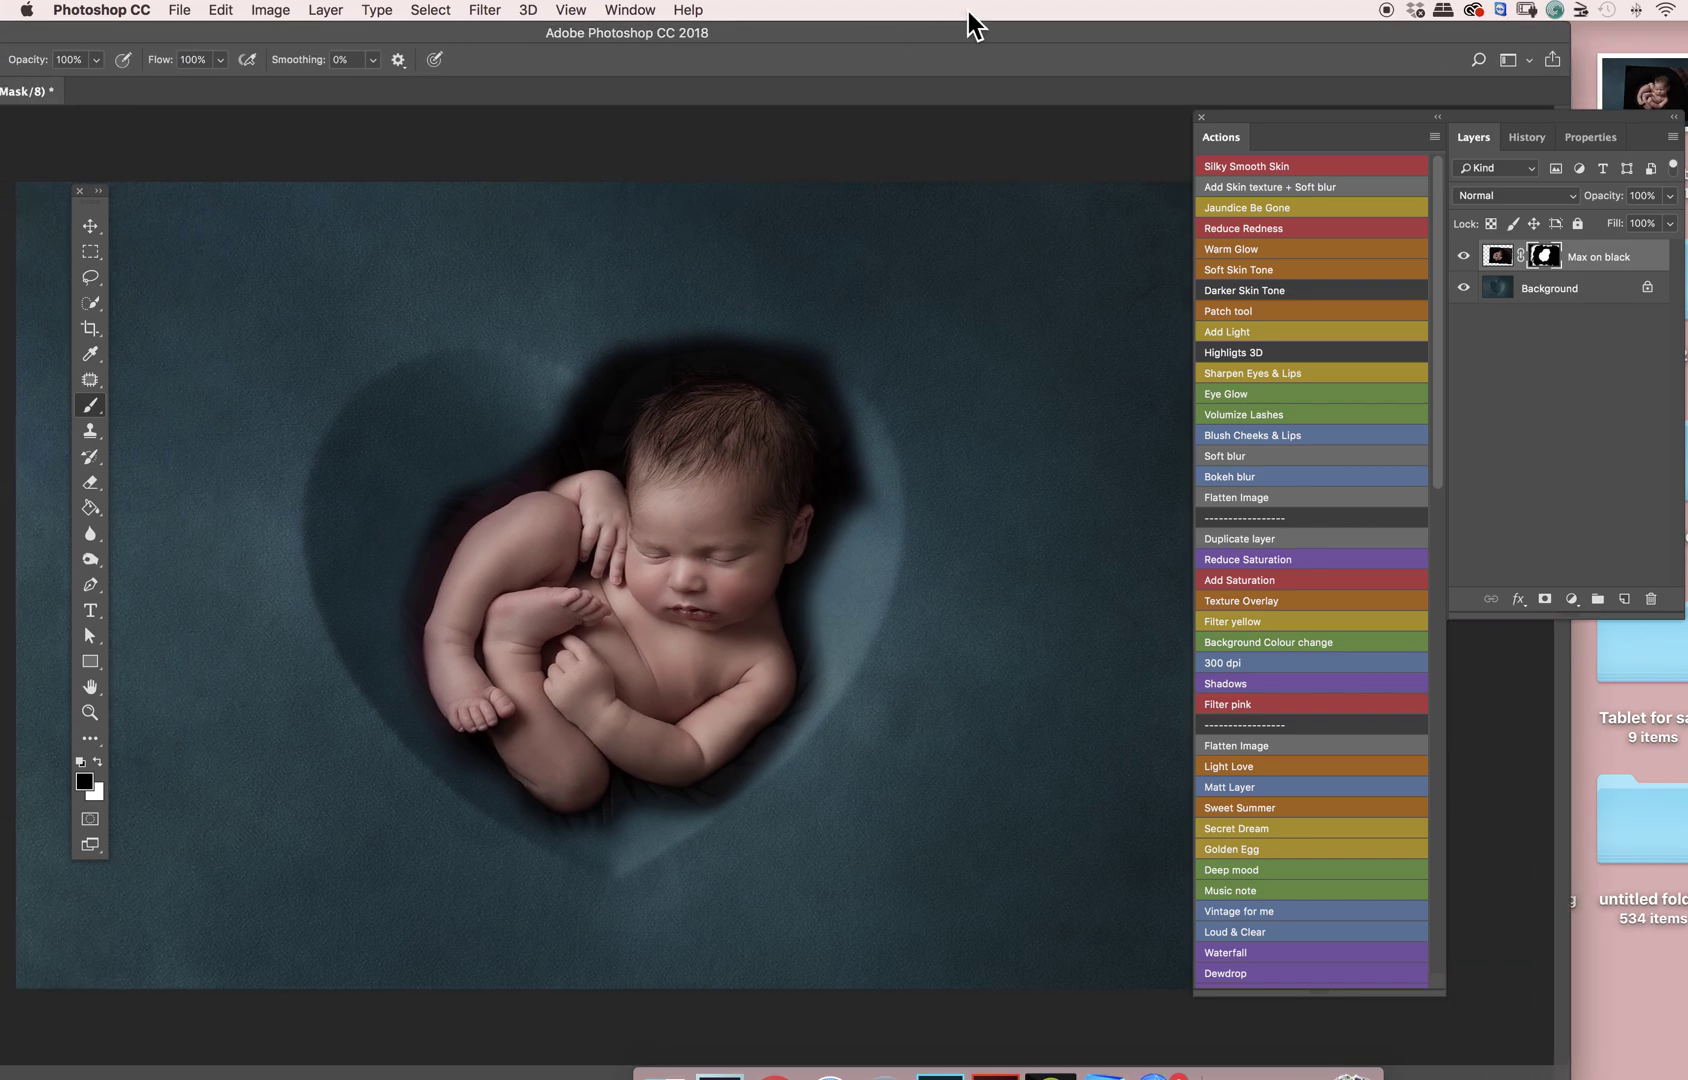
Step: Raise the brush hardness to 67% and mask out the black fabric beside the baby's head and ear
right_click(940, 328)
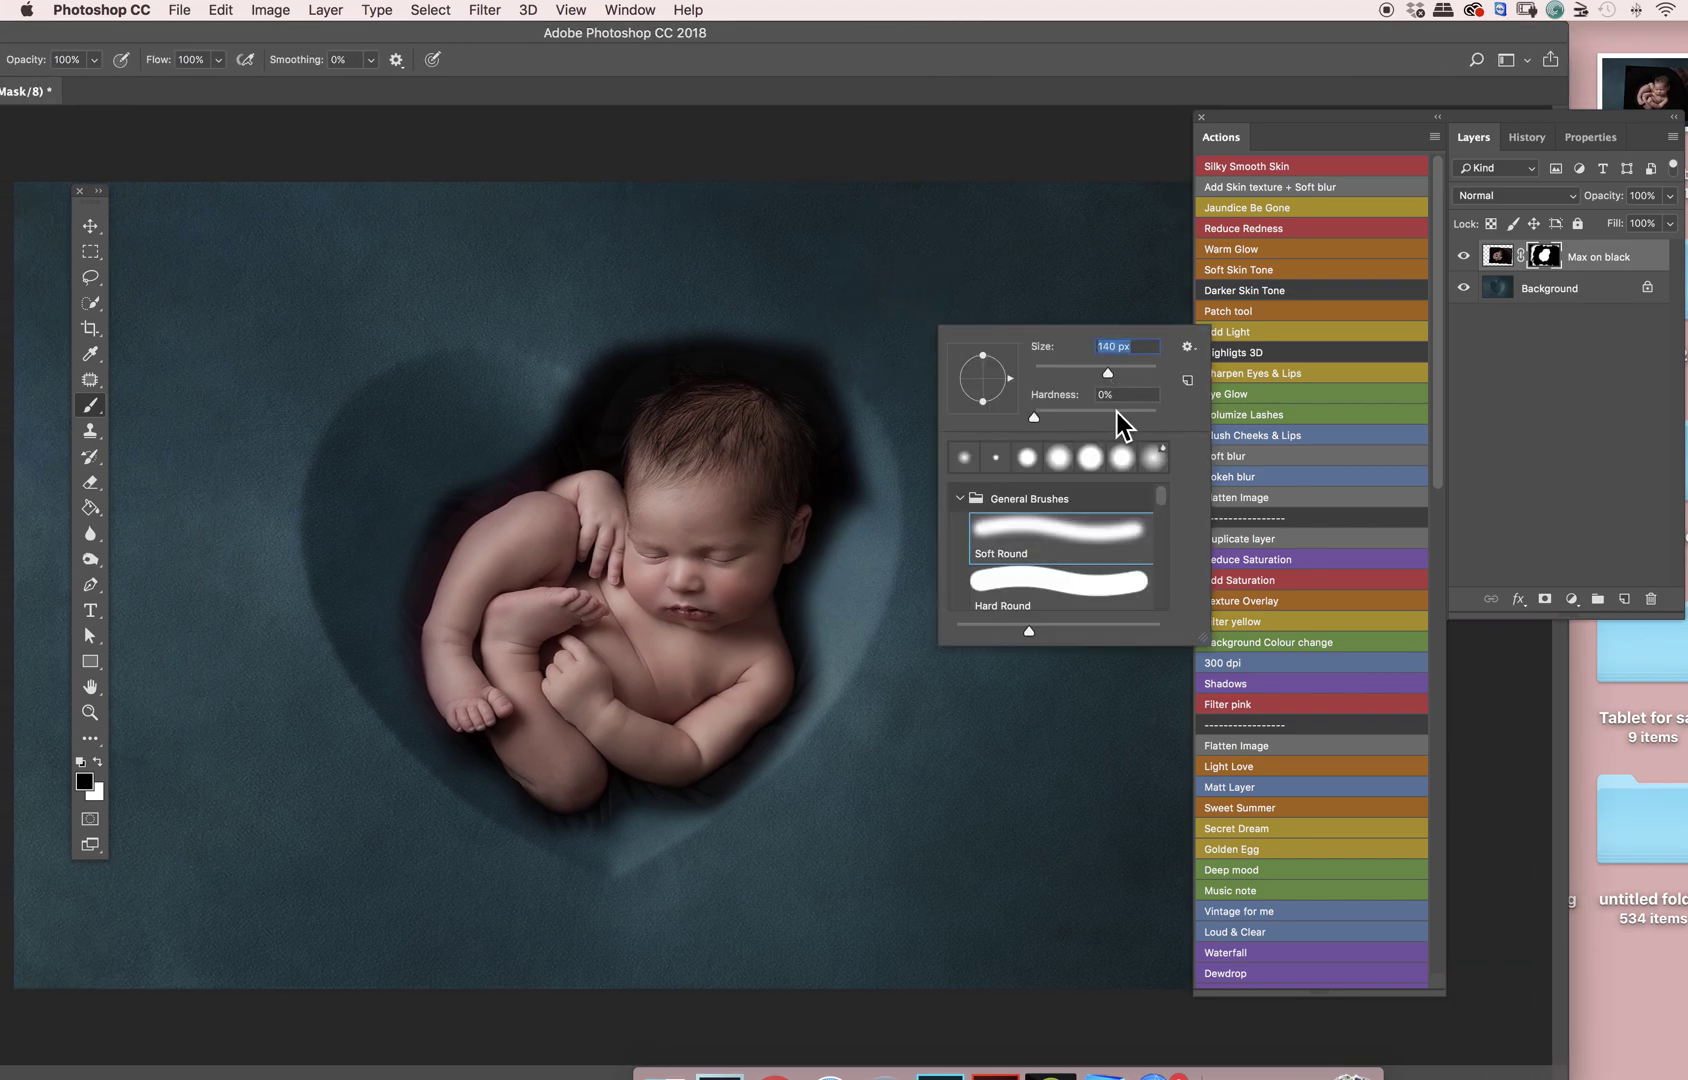
click(1117, 411)
mouse_move(777, 321)
mouse_down()
mouse_move(838, 383)
mouse_move(739, 314)
mouse_move(859, 431)
mouse_move(781, 317)
mouse_move(812, 335)
mouse_move(860, 478)
mouse_move(823, 375)
mouse_move(845, 502)
mouse_move(810, 373)
mouse_move(832, 548)
mouse_move(879, 527)
mouse_move(842, 456)
mouse_move(881, 418)
mouse_move(856, 510)
mouse_up()
Step: Set the brush to 316 px with 46% hardness and mask out the remaining fabric close around the baby's head and body
right_click(931, 452)
click(1142, 508)
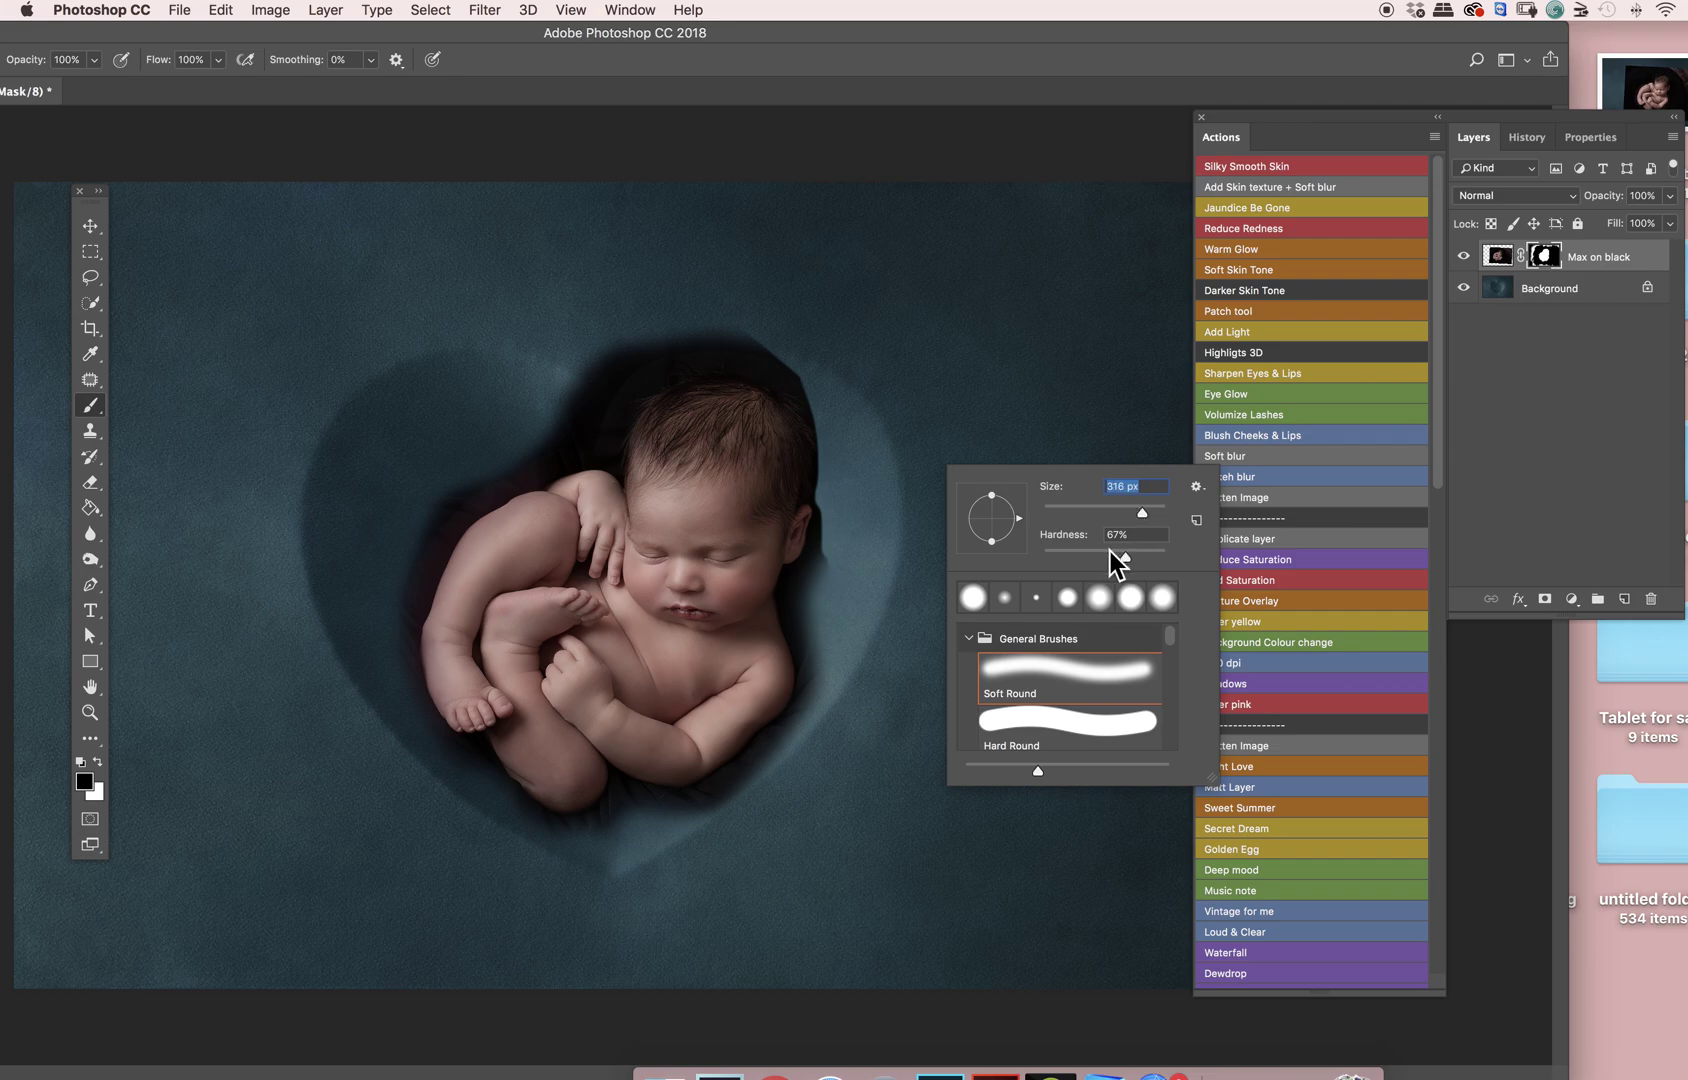
click(1108, 552)
mouse_move(712, 322)
mouse_down()
mouse_move(729, 328)
mouse_move(665, 341)
mouse_move(781, 364)
mouse_move(835, 413)
mouse_up()
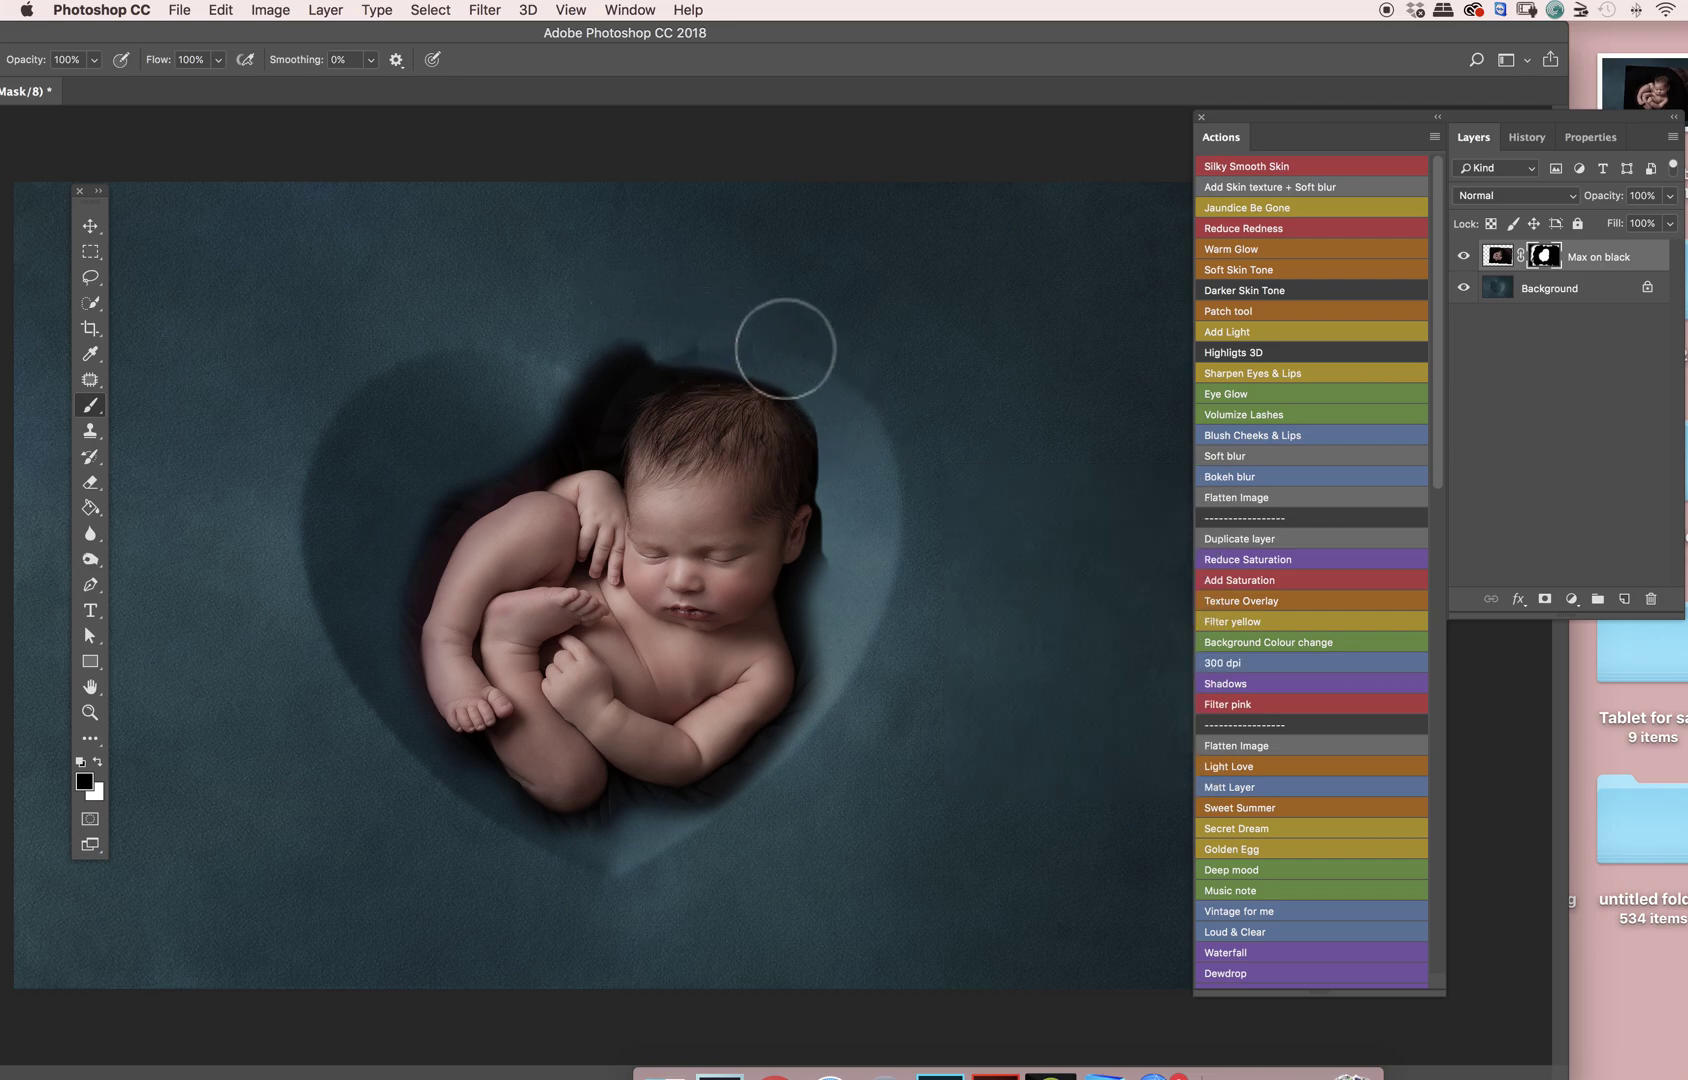
mouse_move(697, 350)
mouse_down()
mouse_move(643, 368)
mouse_move(704, 348)
mouse_move(641, 374)
mouse_move(601, 440)
mouse_move(551, 455)
mouse_move(578, 433)
mouse_move(548, 423)
mouse_move(583, 353)
mouse_move(581, 402)
mouse_move(536, 446)
mouse_move(574, 426)
mouse_move(471, 483)
mouse_move(505, 464)
mouse_move(420, 550)
mouse_move(395, 681)
mouse_move(433, 783)
mouse_move(401, 721)
mouse_move(531, 842)
mouse_move(479, 794)
mouse_move(542, 832)
mouse_move(587, 832)
mouse_move(808, 763)
mouse_move(797, 774)
mouse_move(739, 806)
mouse_move(826, 676)
mouse_move(807, 585)
mouse_move(834, 658)
mouse_move(819, 582)
mouse_move(843, 517)
mouse_up()
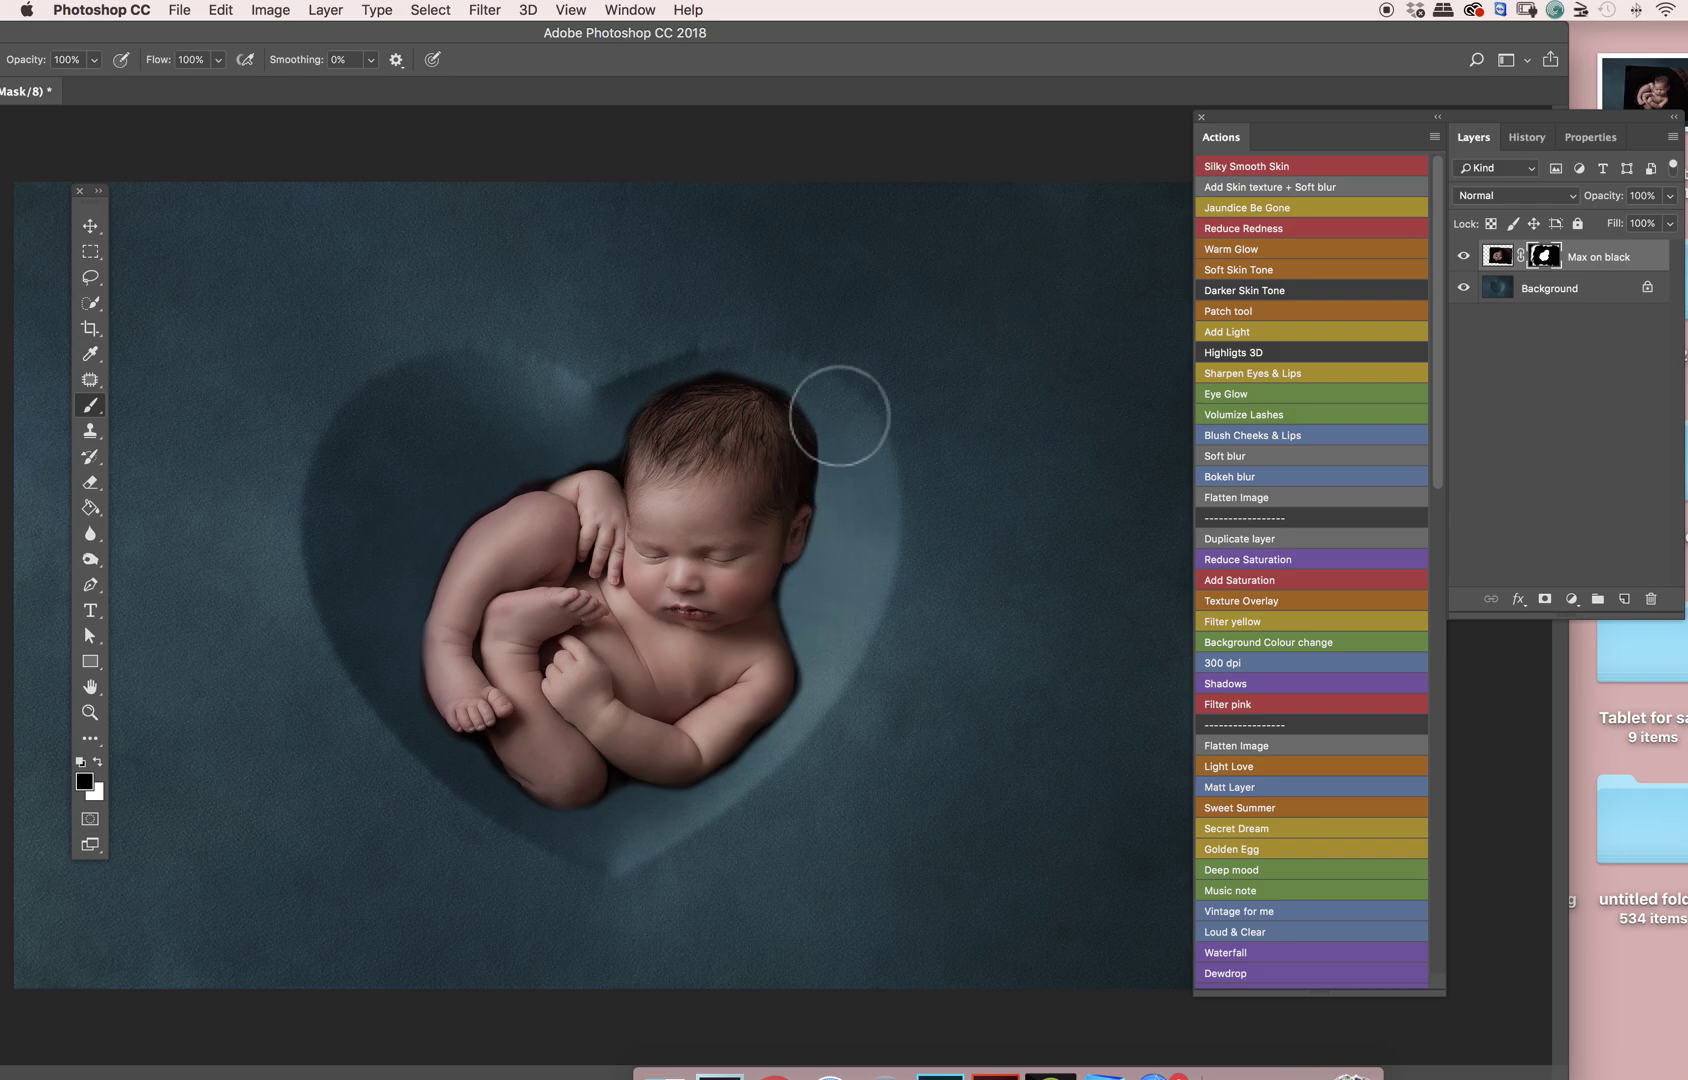
Step: Mask out the dark fabric fringe above the baby's hand with a 68 px brush at 46% hardness
alt+scroll(570, 567, up, 10)
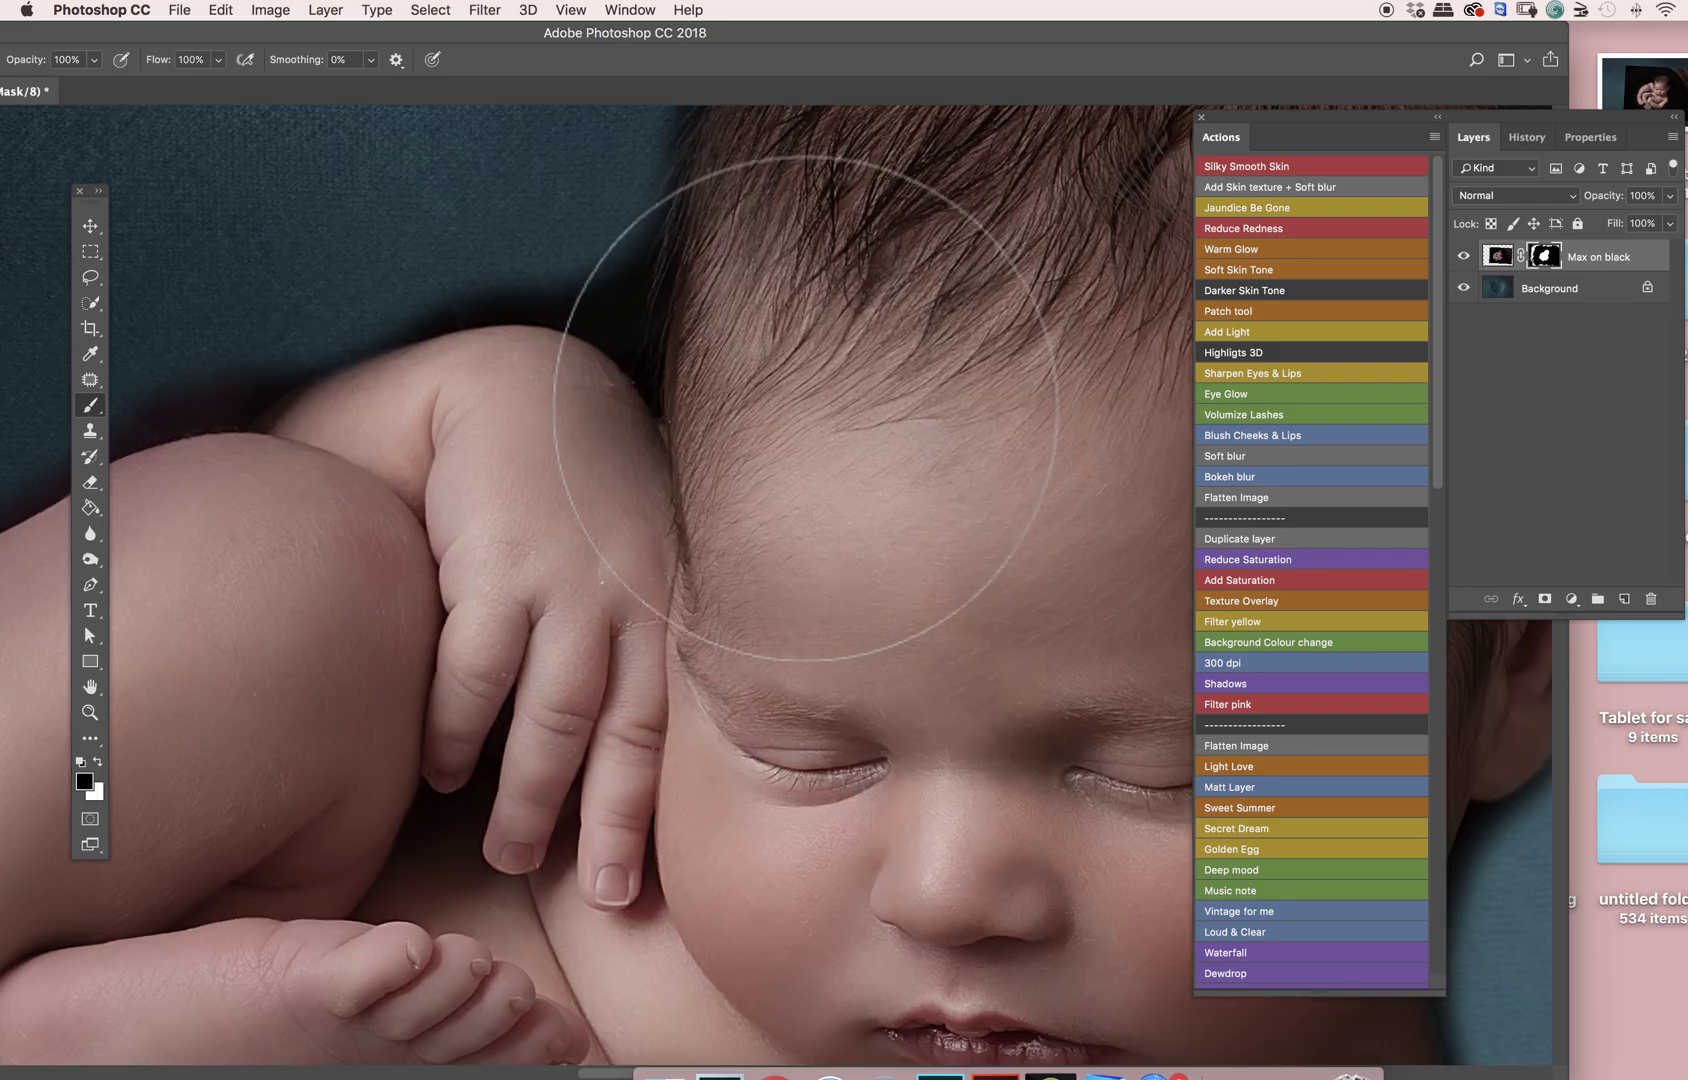
right_click(806, 408)
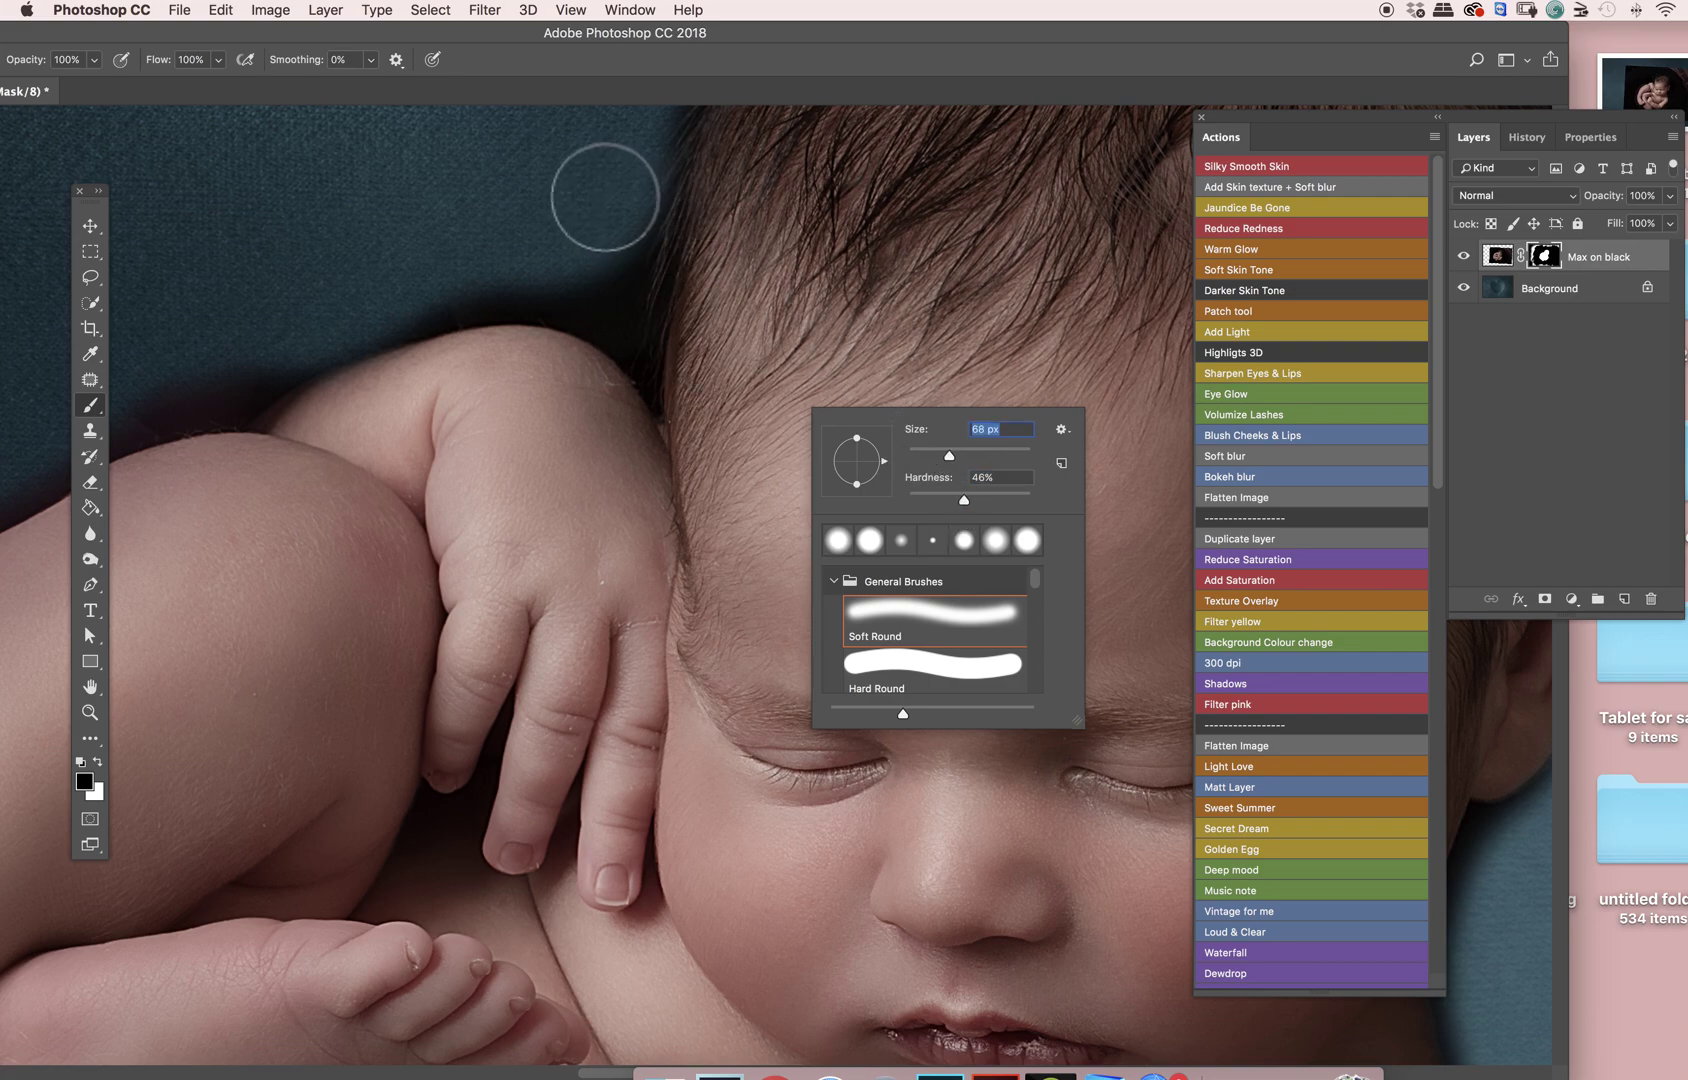
key(Return)
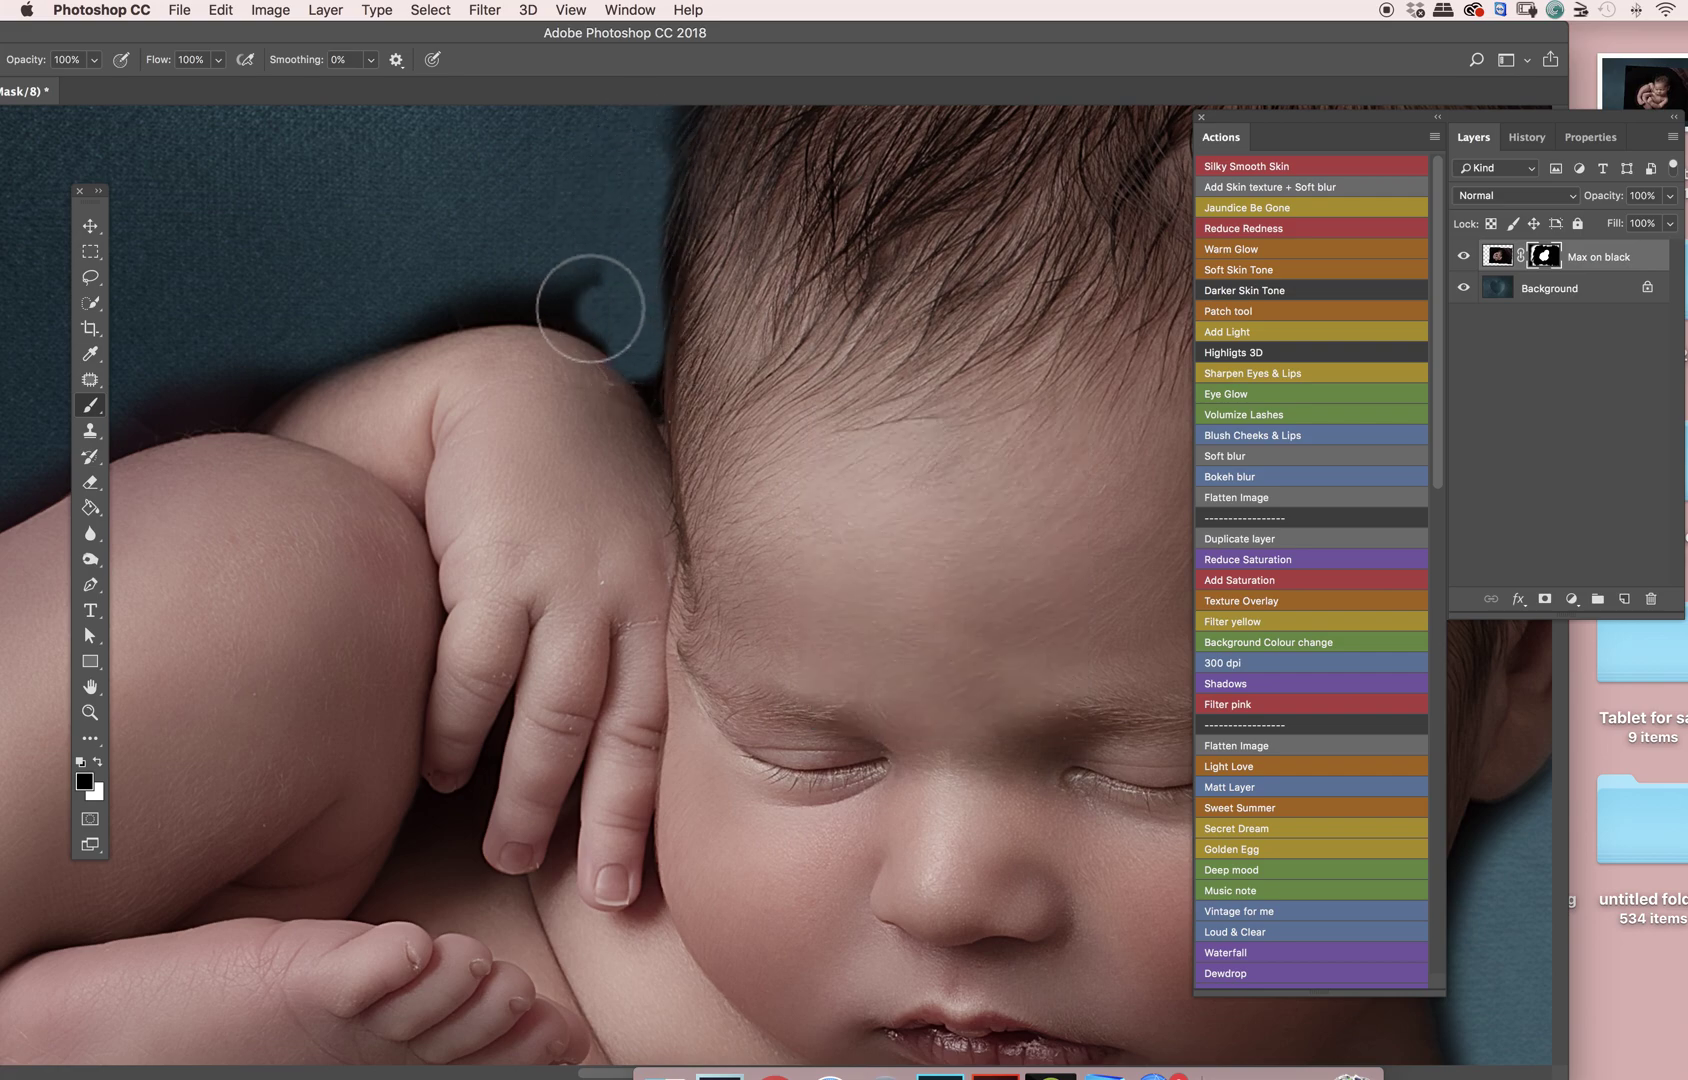
mouse_move(591, 309)
mouse_down()
mouse_move(556, 297)
mouse_move(629, 337)
mouse_move(523, 302)
mouse_move(366, 323)
mouse_up()
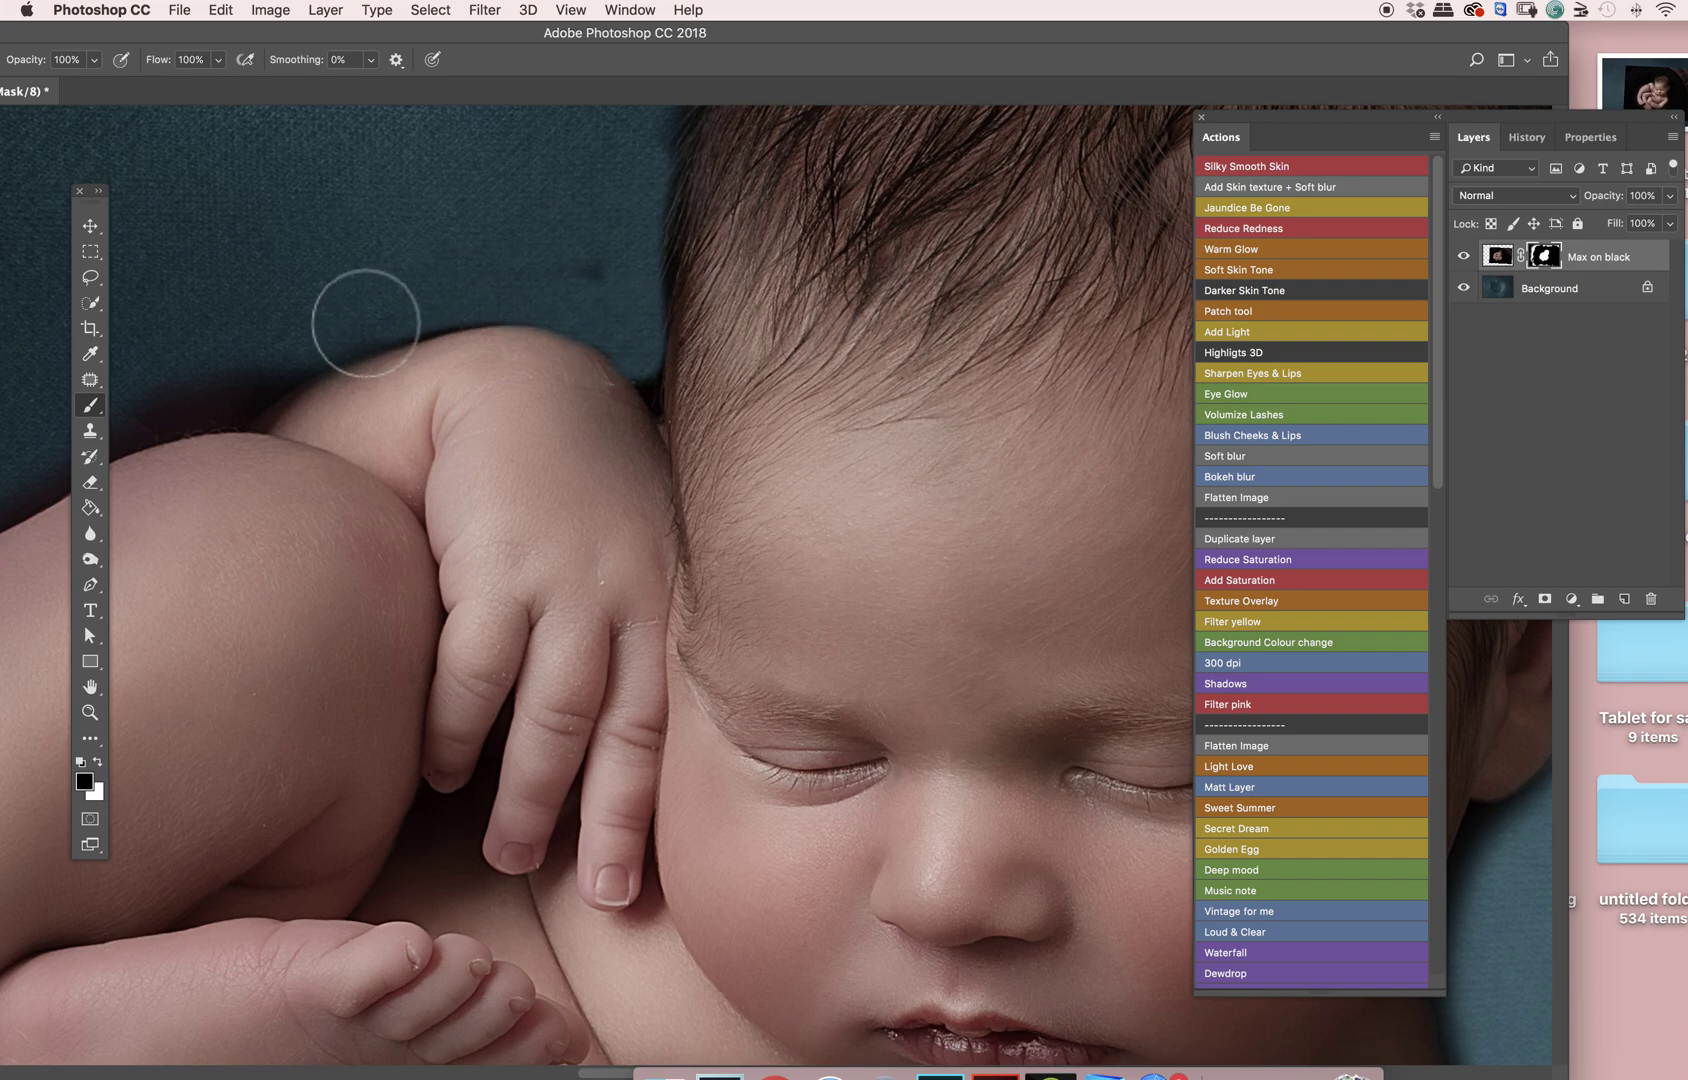
click(590, 271)
Step: Mask out the dark fringe along the baby's raised knee and the outer edge of the leg
drag(580, 437, 1150, 356)
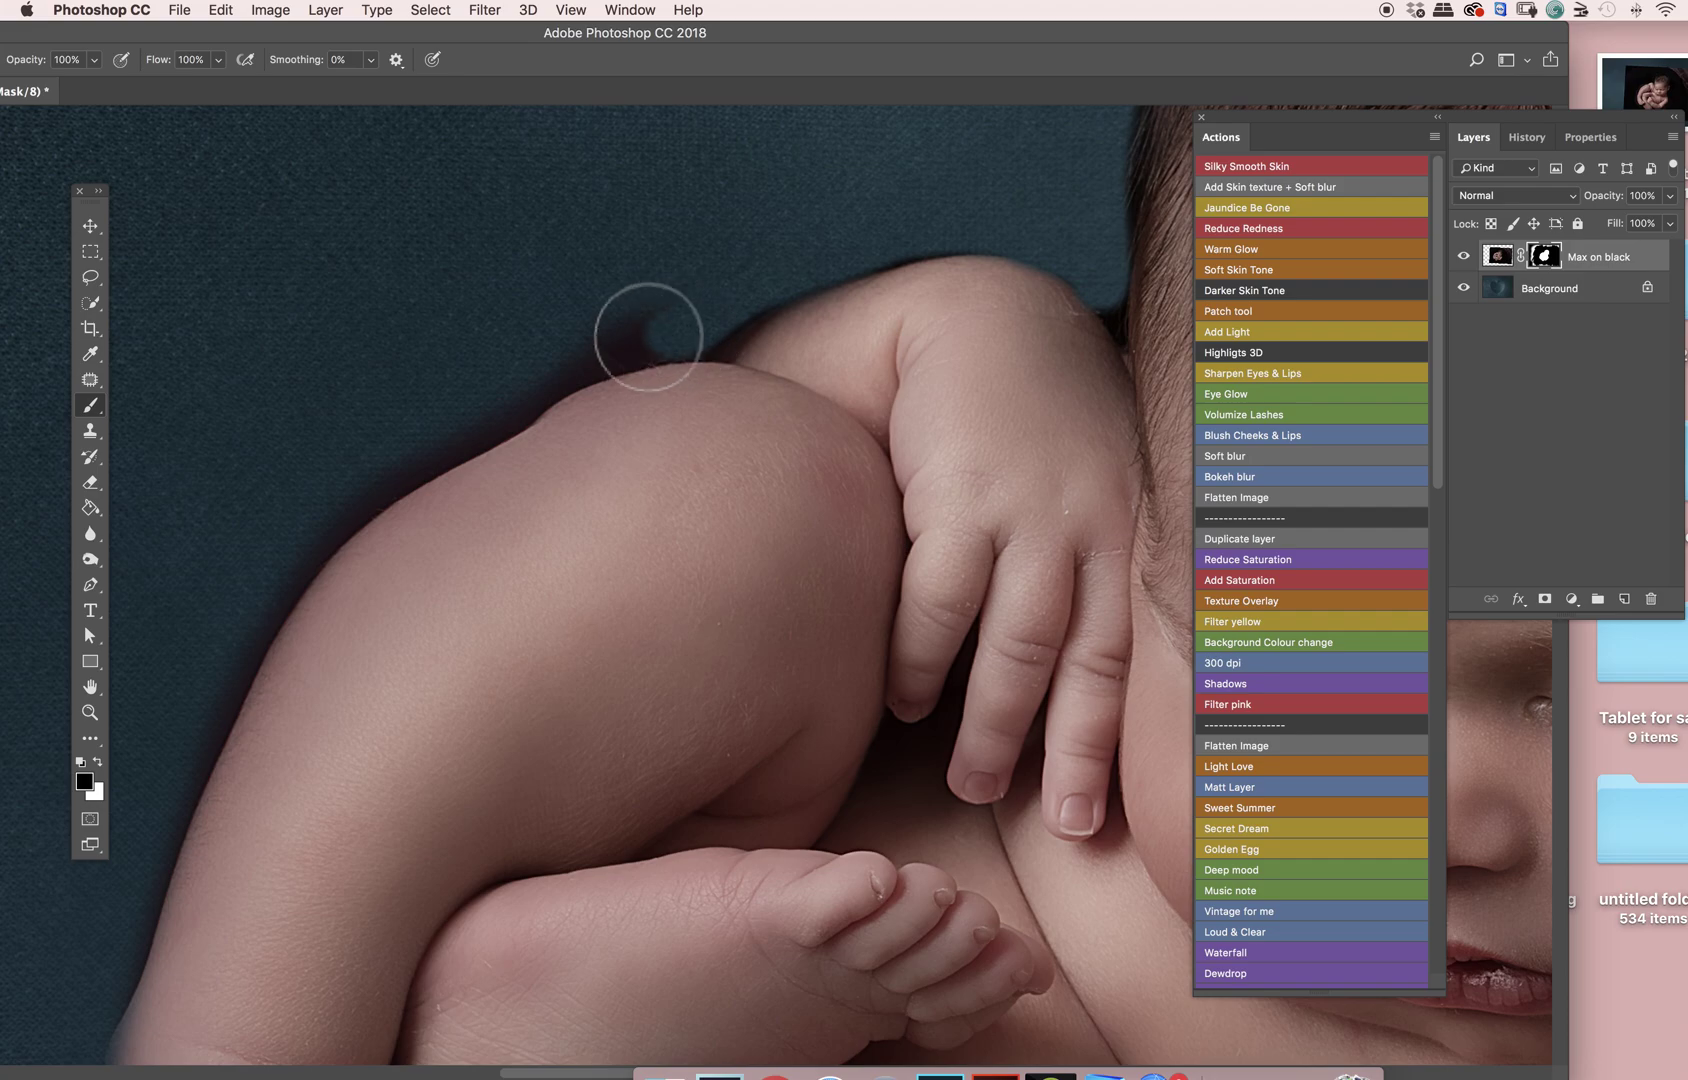
mouse_move(648, 337)
mouse_down()
mouse_move(519, 393)
mouse_move(729, 263)
mouse_move(507, 454)
mouse_move(553, 384)
mouse_move(533, 375)
mouse_move(290, 560)
mouse_move(278, 742)
mouse_move(577, 411)
mouse_up()
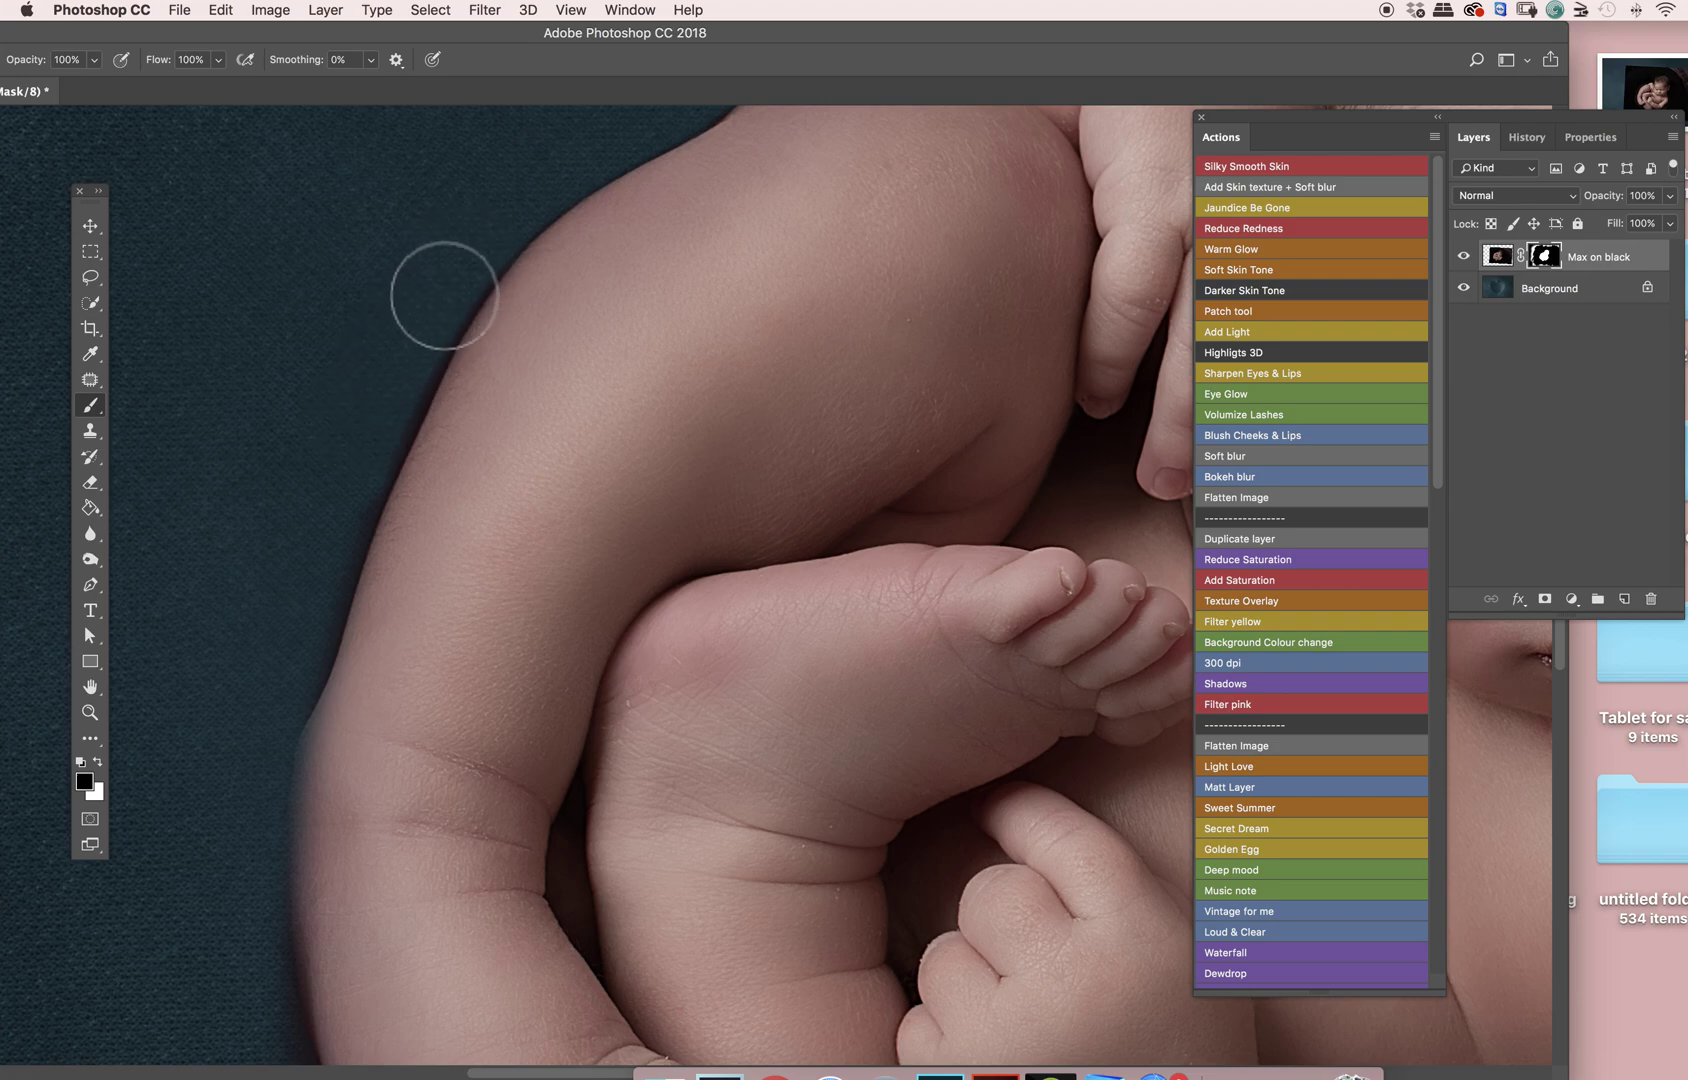
mouse_move(445, 296)
mouse_down()
mouse_move(313, 592)
mouse_move(348, 478)
mouse_move(293, 671)
mouse_up()
Step: Paint white on the mask to restore the faded outer edge of the baby's ankle, and return the foreground colour to black
drag(463, 726, 558, 500)
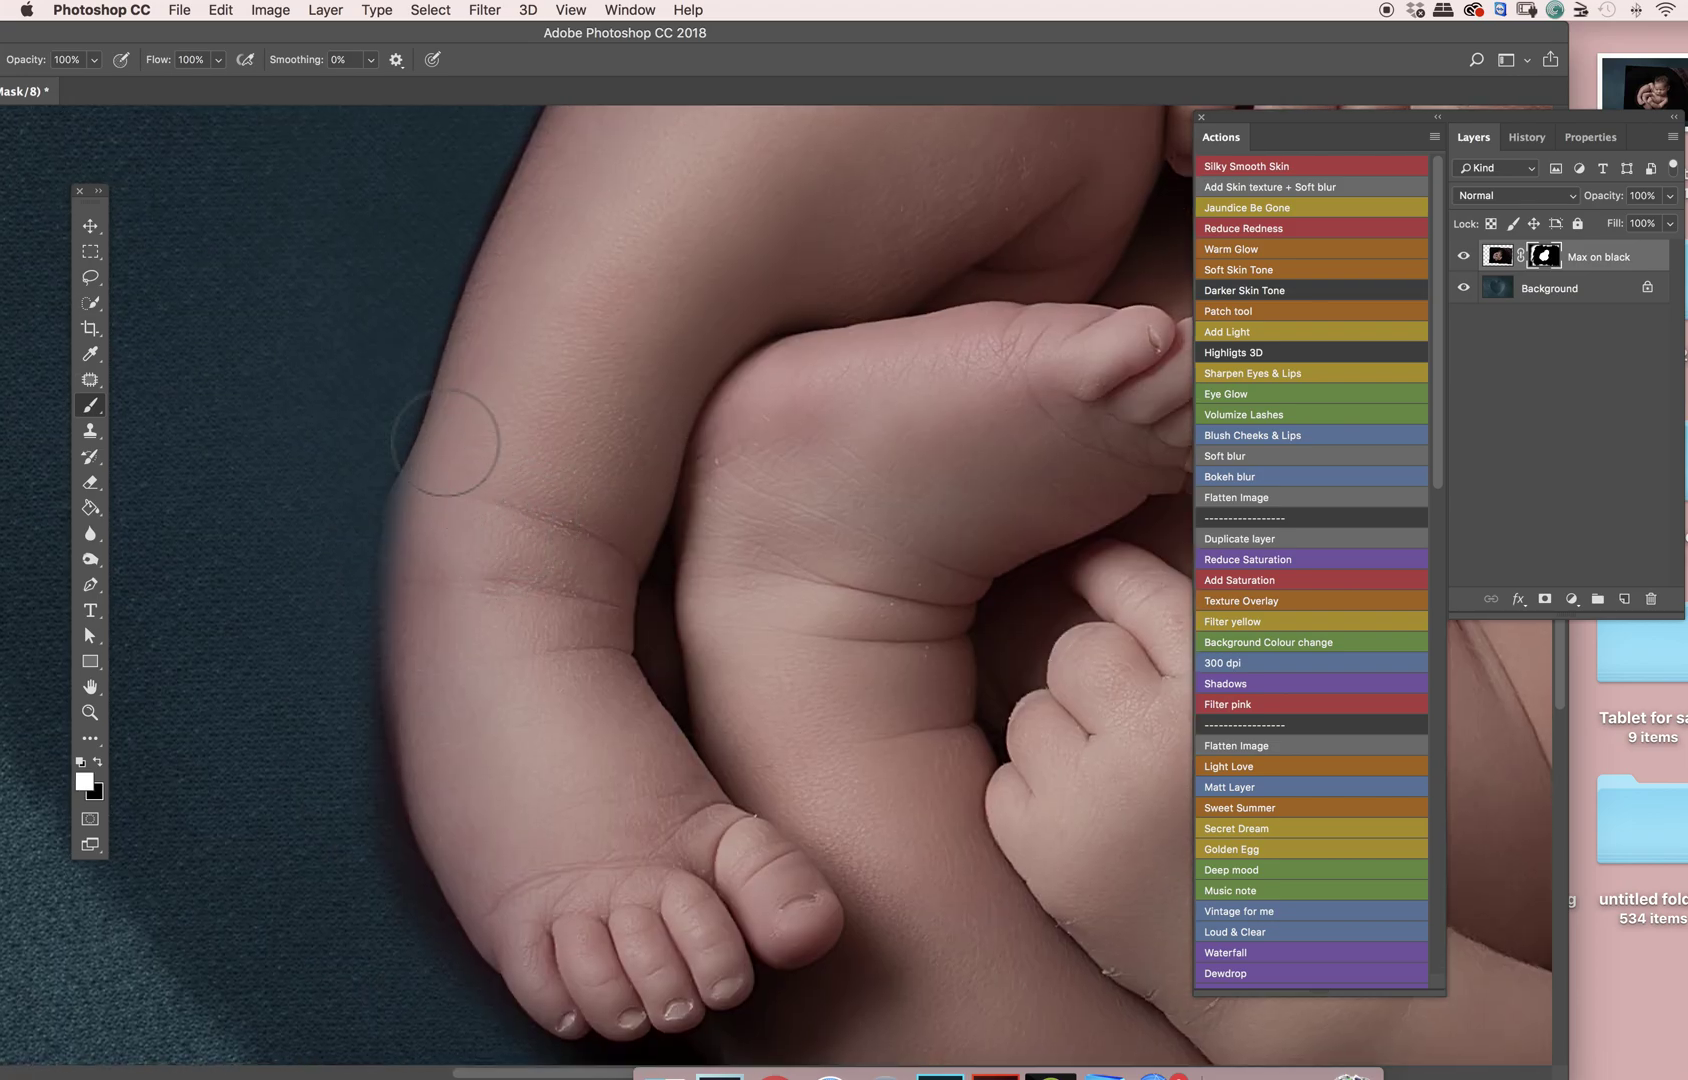
mouse_move(445, 442)
mouse_down()
mouse_move(396, 548)
mouse_move(402, 660)
mouse_up()
key(x)
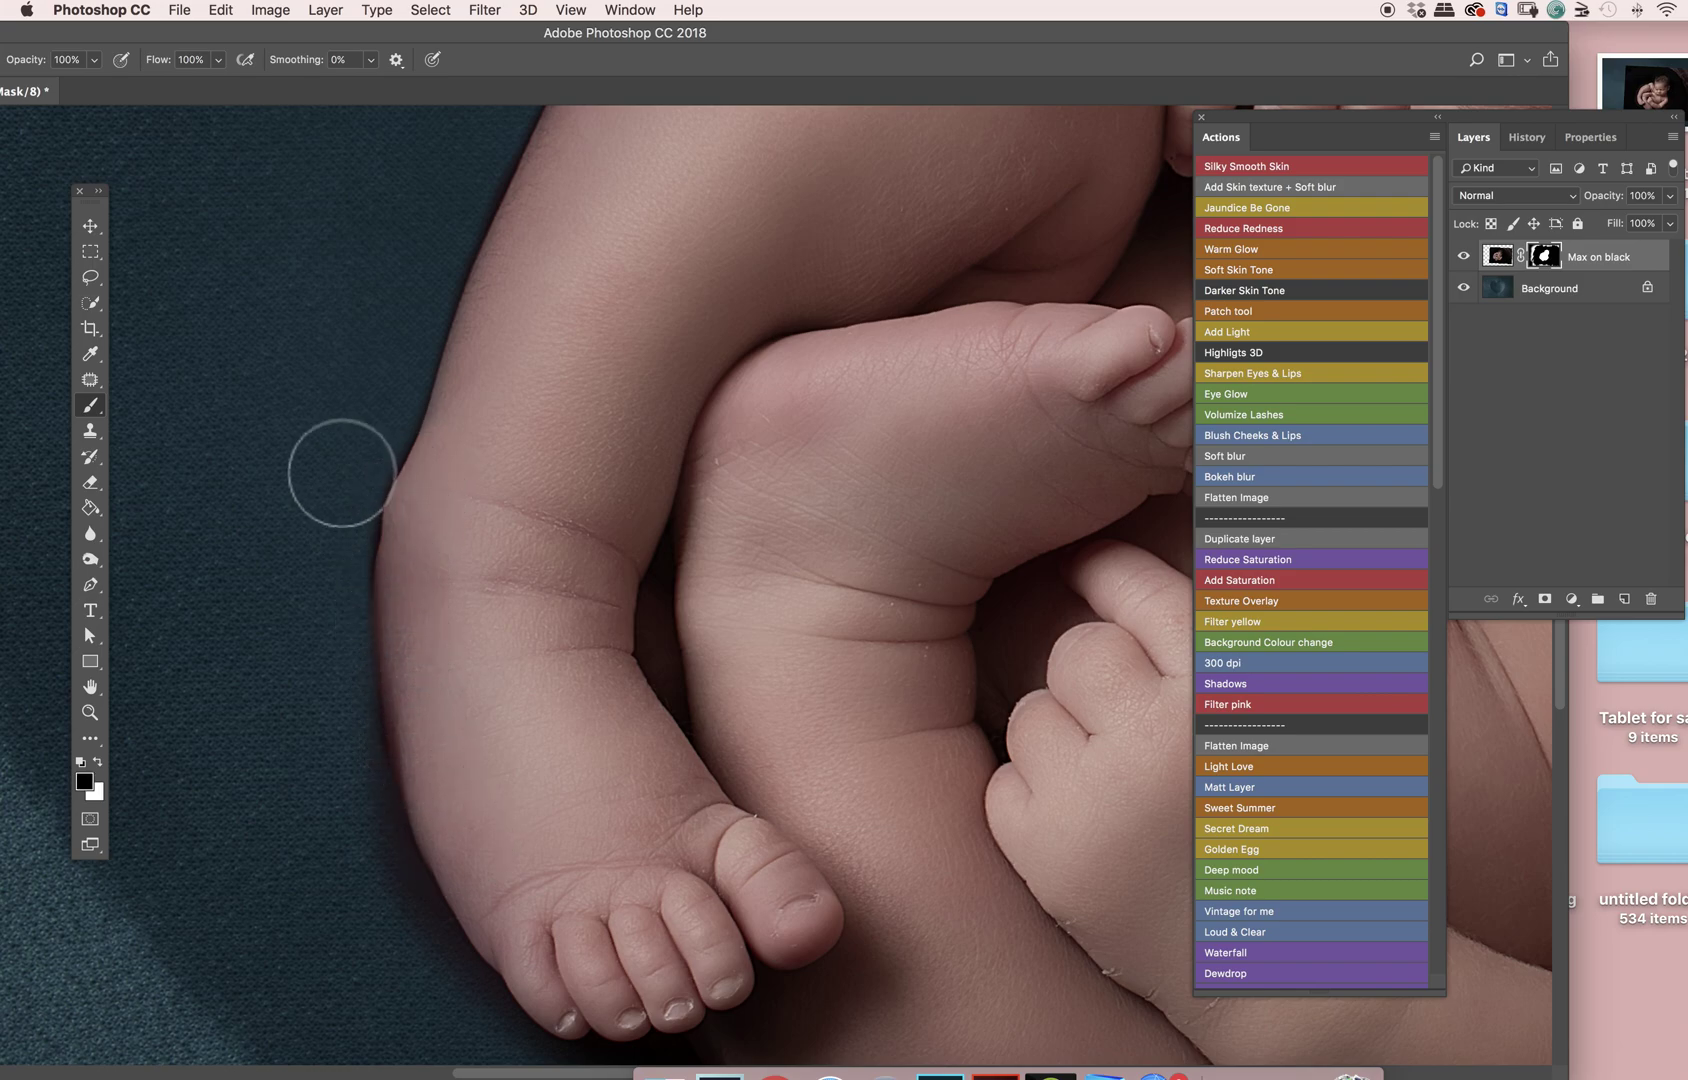
Step: Mask out the dark fringe along the outer foot, around the toes and down the edge of the lower thigh
mouse_move(341, 474)
mouse_down()
mouse_move(346, 797)
mouse_move(340, 674)
mouse_move(396, 904)
mouse_move(374, 855)
mouse_move(340, 726)
mouse_move(399, 890)
mouse_move(494, 1024)
mouse_up()
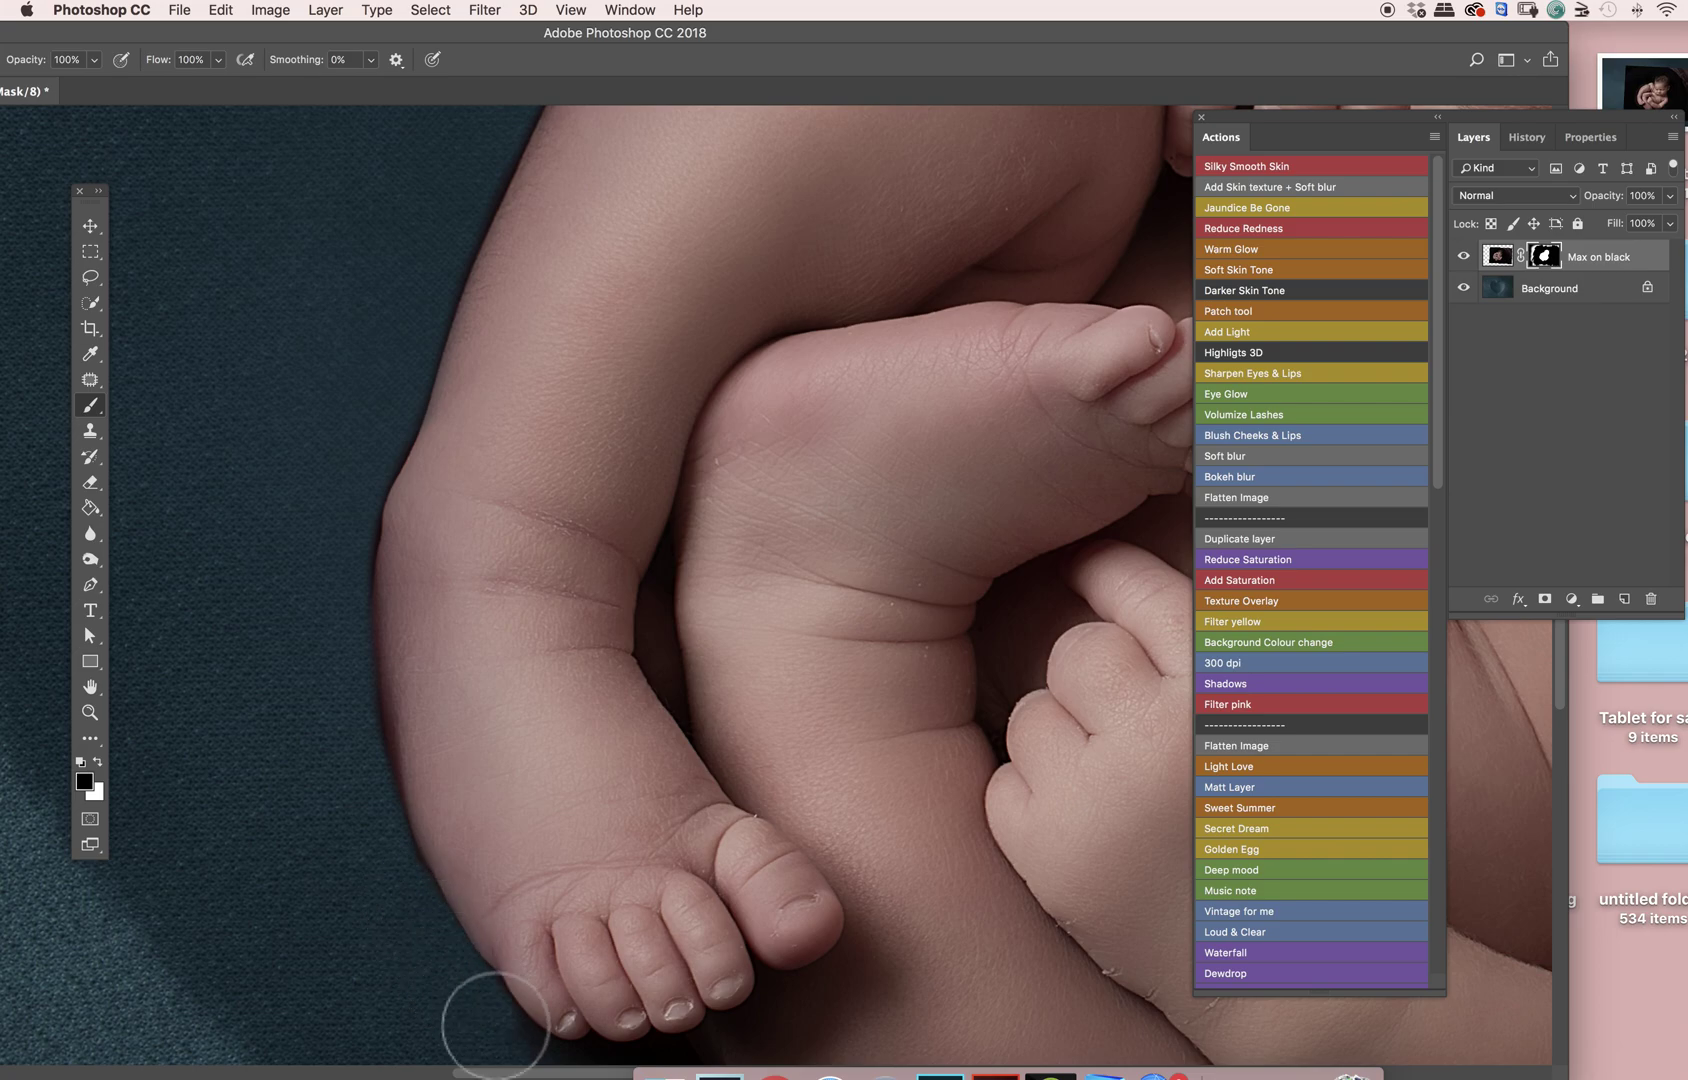
drag(534, 866, 361, 445)
mouse_move(323, 629)
mouse_down()
mouse_move(406, 670)
mouse_move(393, 657)
mouse_move(492, 655)
mouse_move(541, 751)
mouse_move(516, 674)
mouse_move(658, 898)
mouse_up()
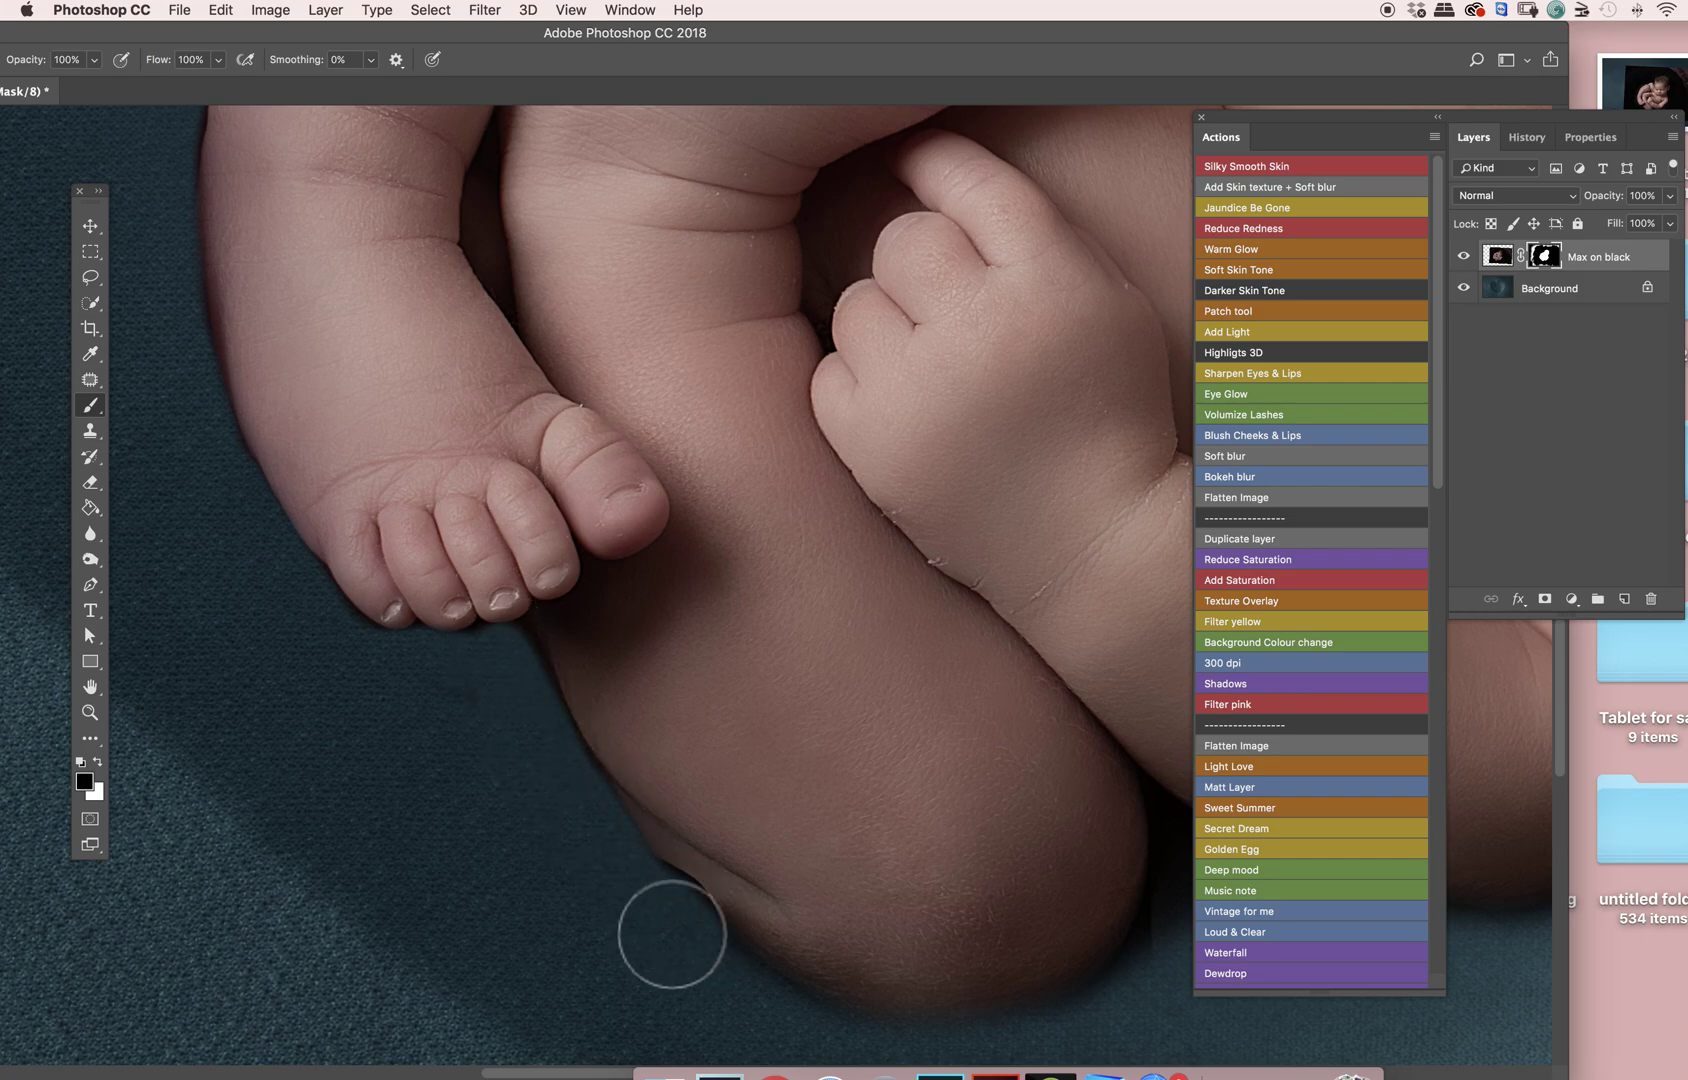
Step: Restore the thigh's faded lower edge by painting white on the mask, and mask out the dark patch between the thigh and forearm in black
key(space)
drag(800, 795, 422, 593)
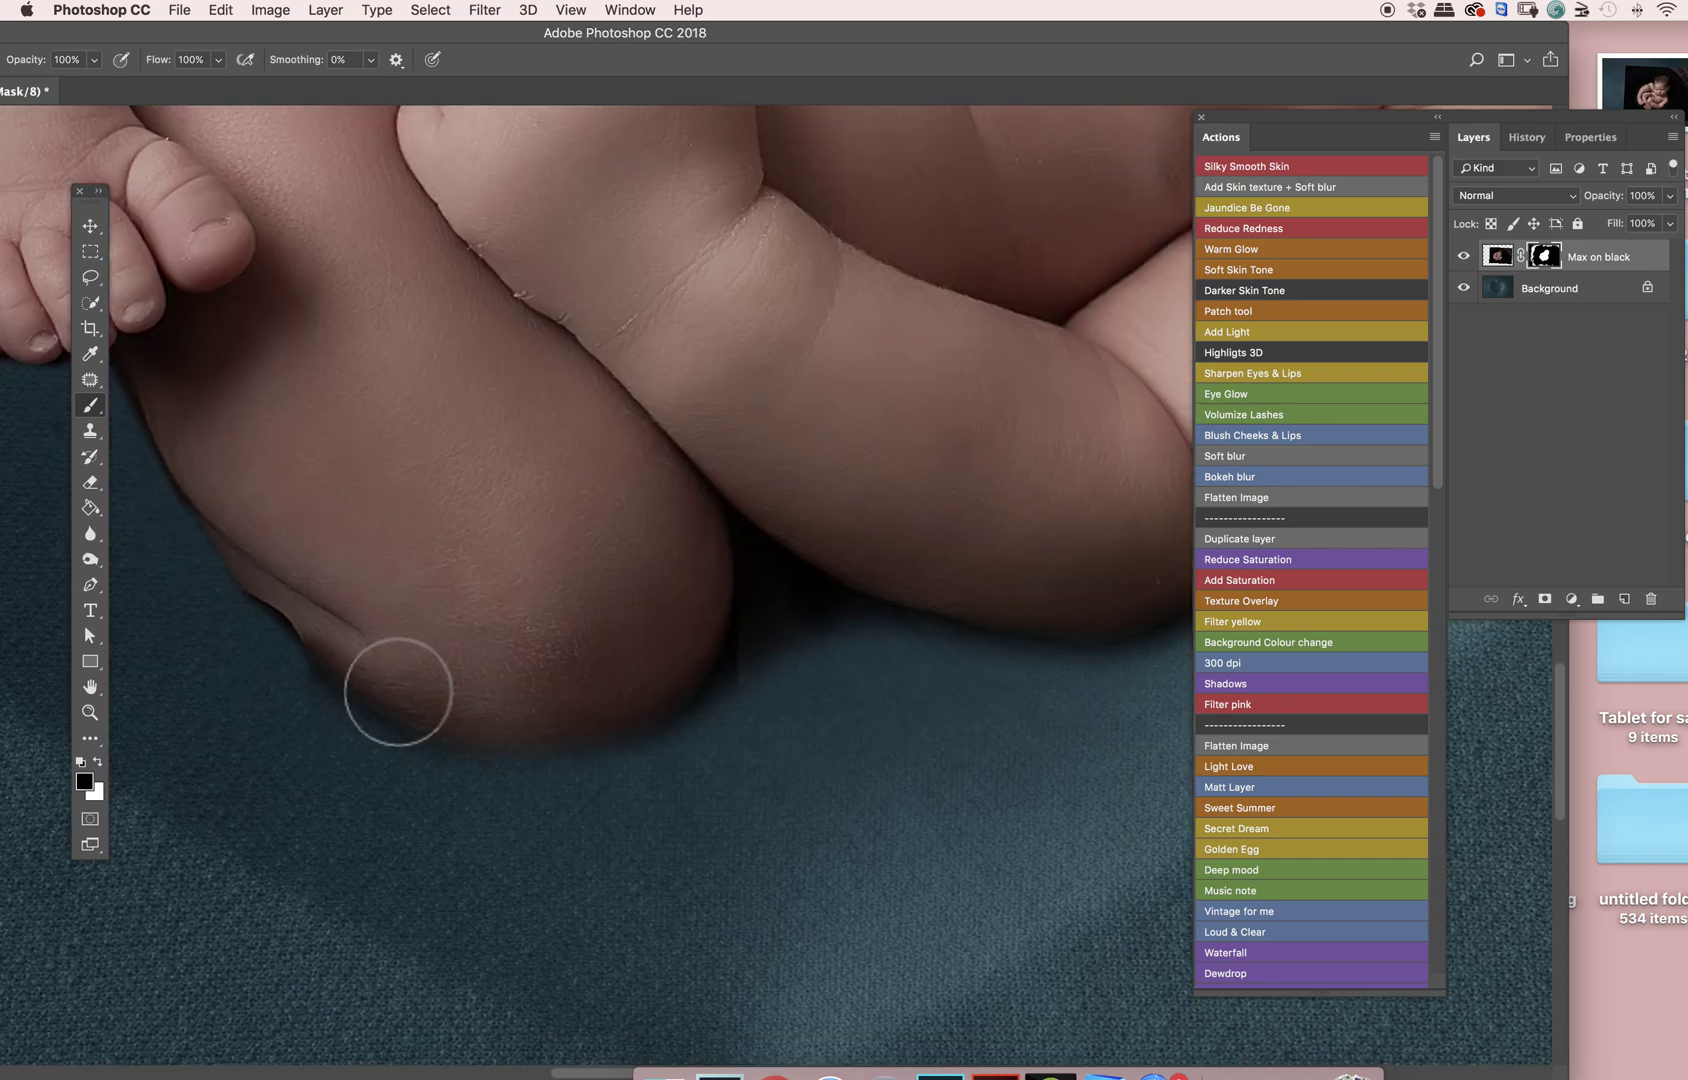
key(x)
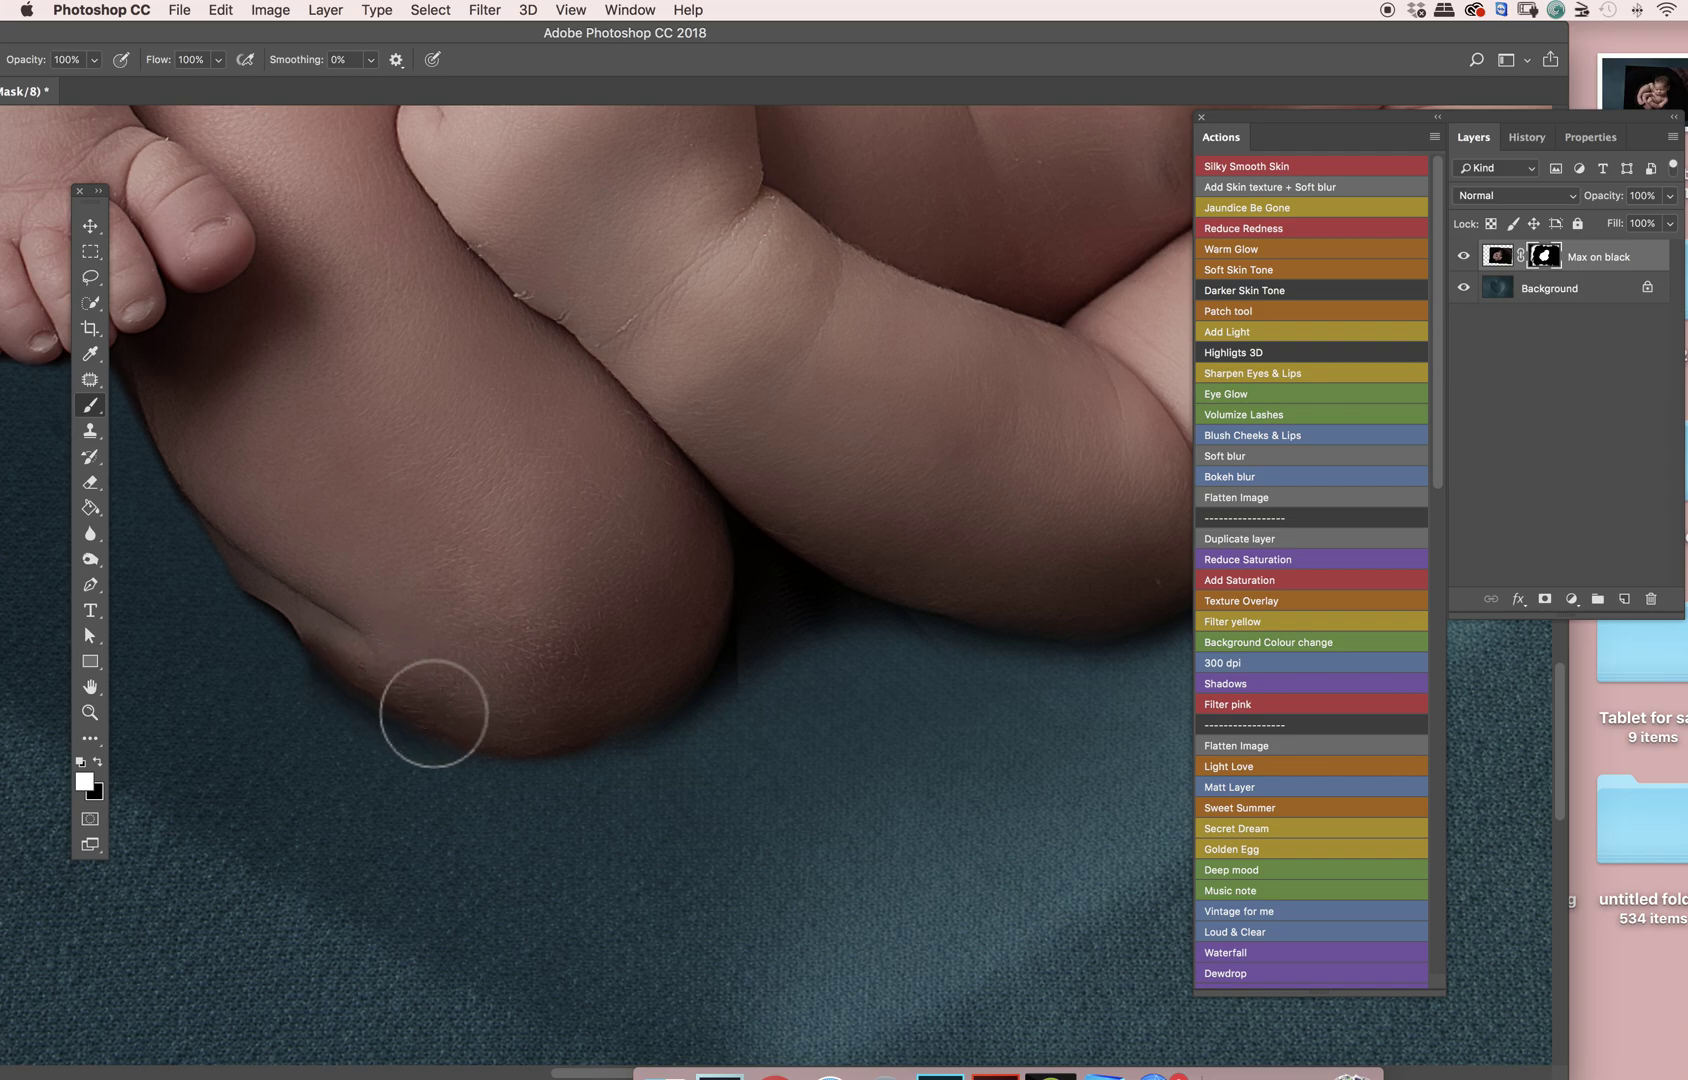
key(x)
drag(772, 603, 761, 727)
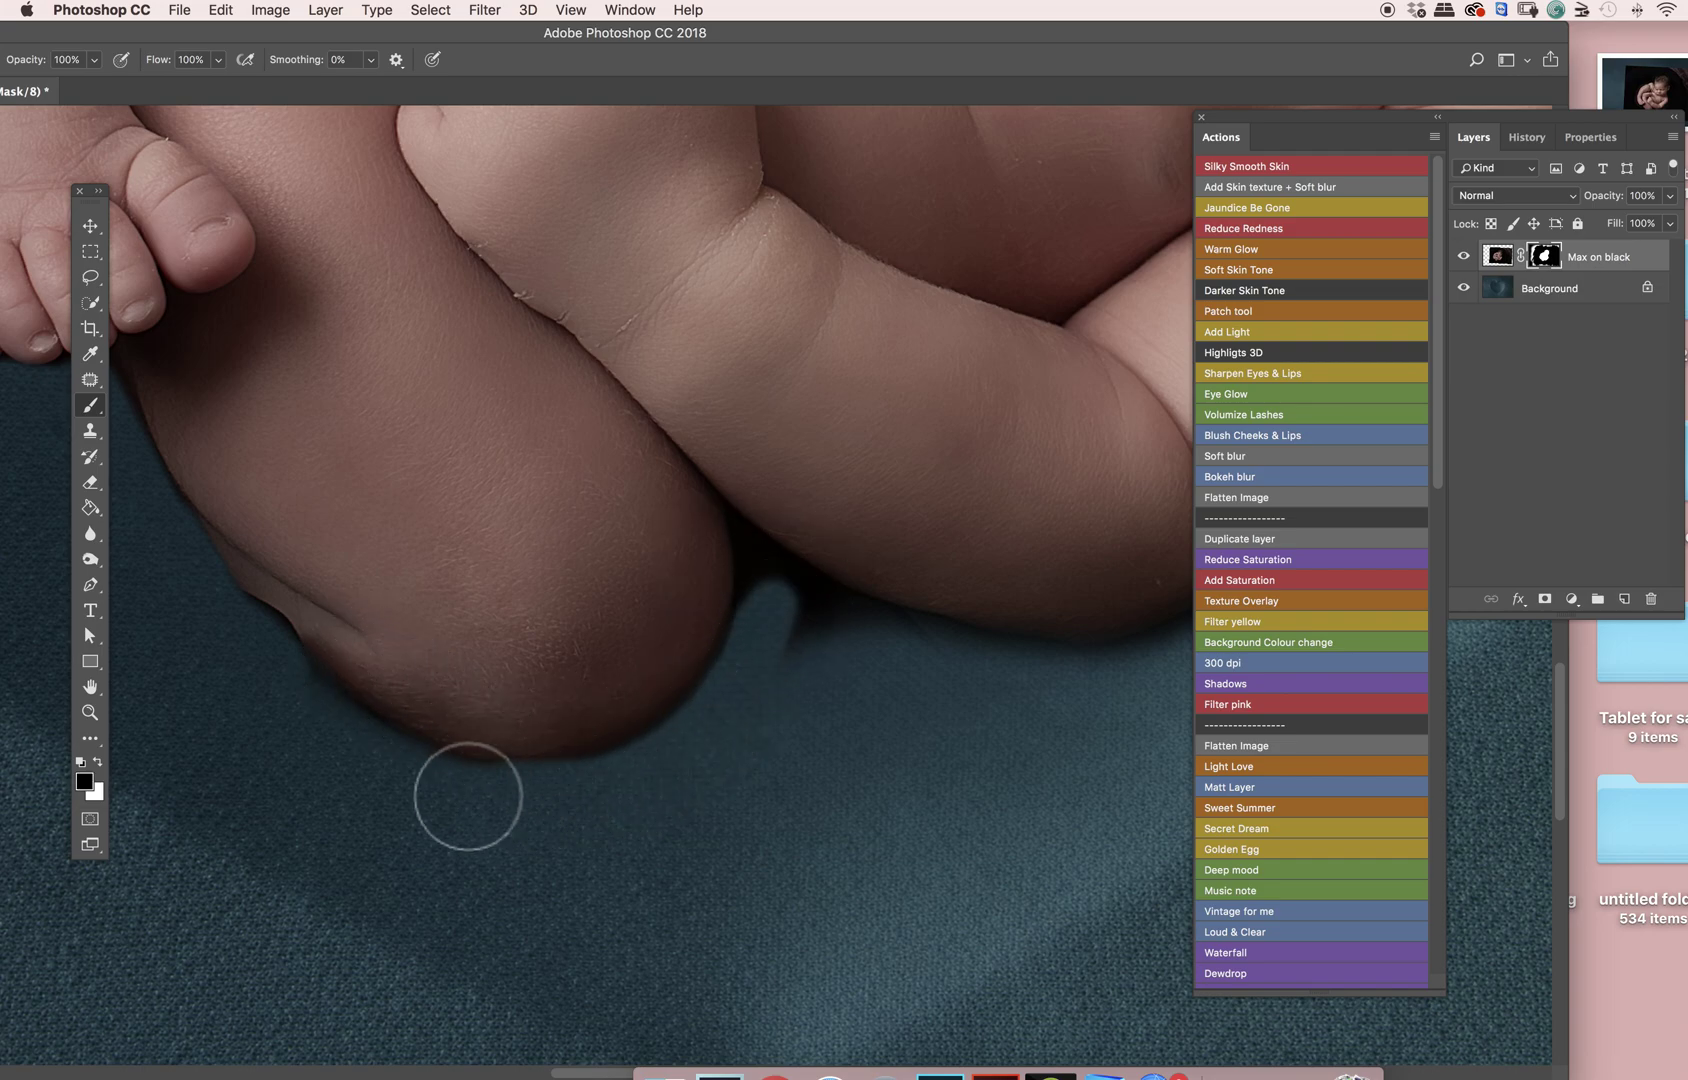
key(x)
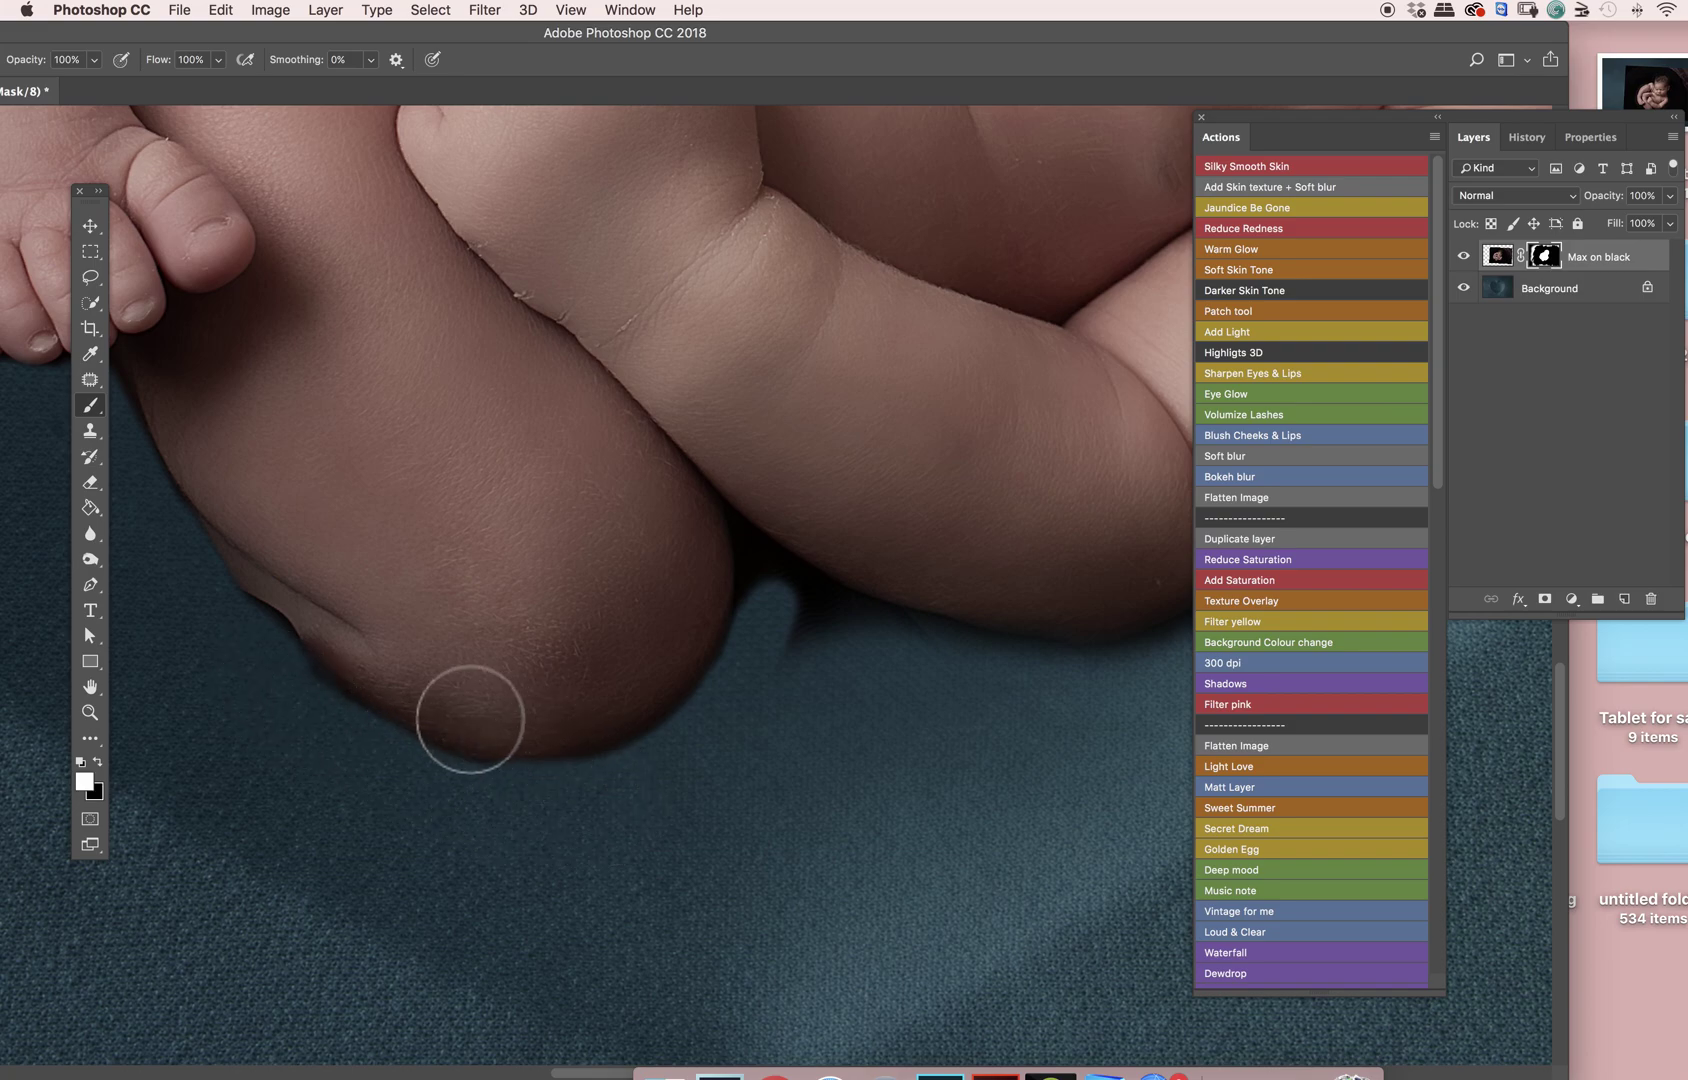
mouse_move(471, 719)
mouse_down()
mouse_move(548, 728)
mouse_move(537, 739)
mouse_move(577, 728)
mouse_up()
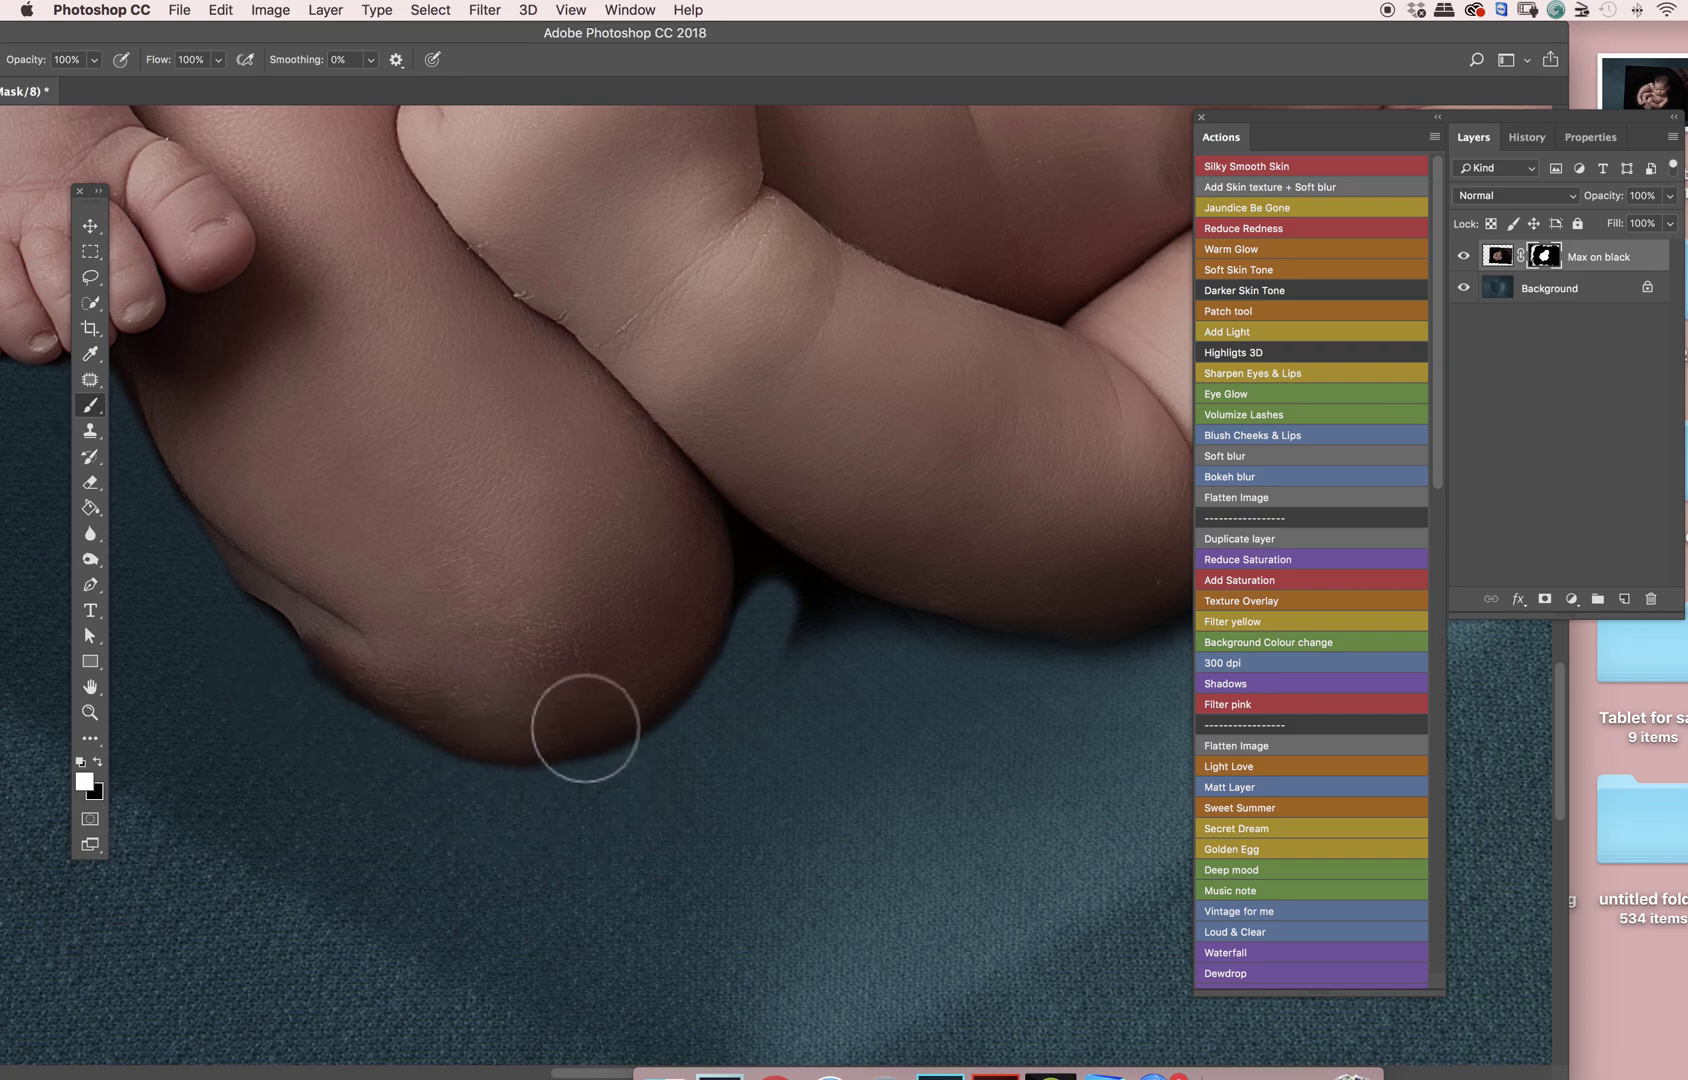
key(x)
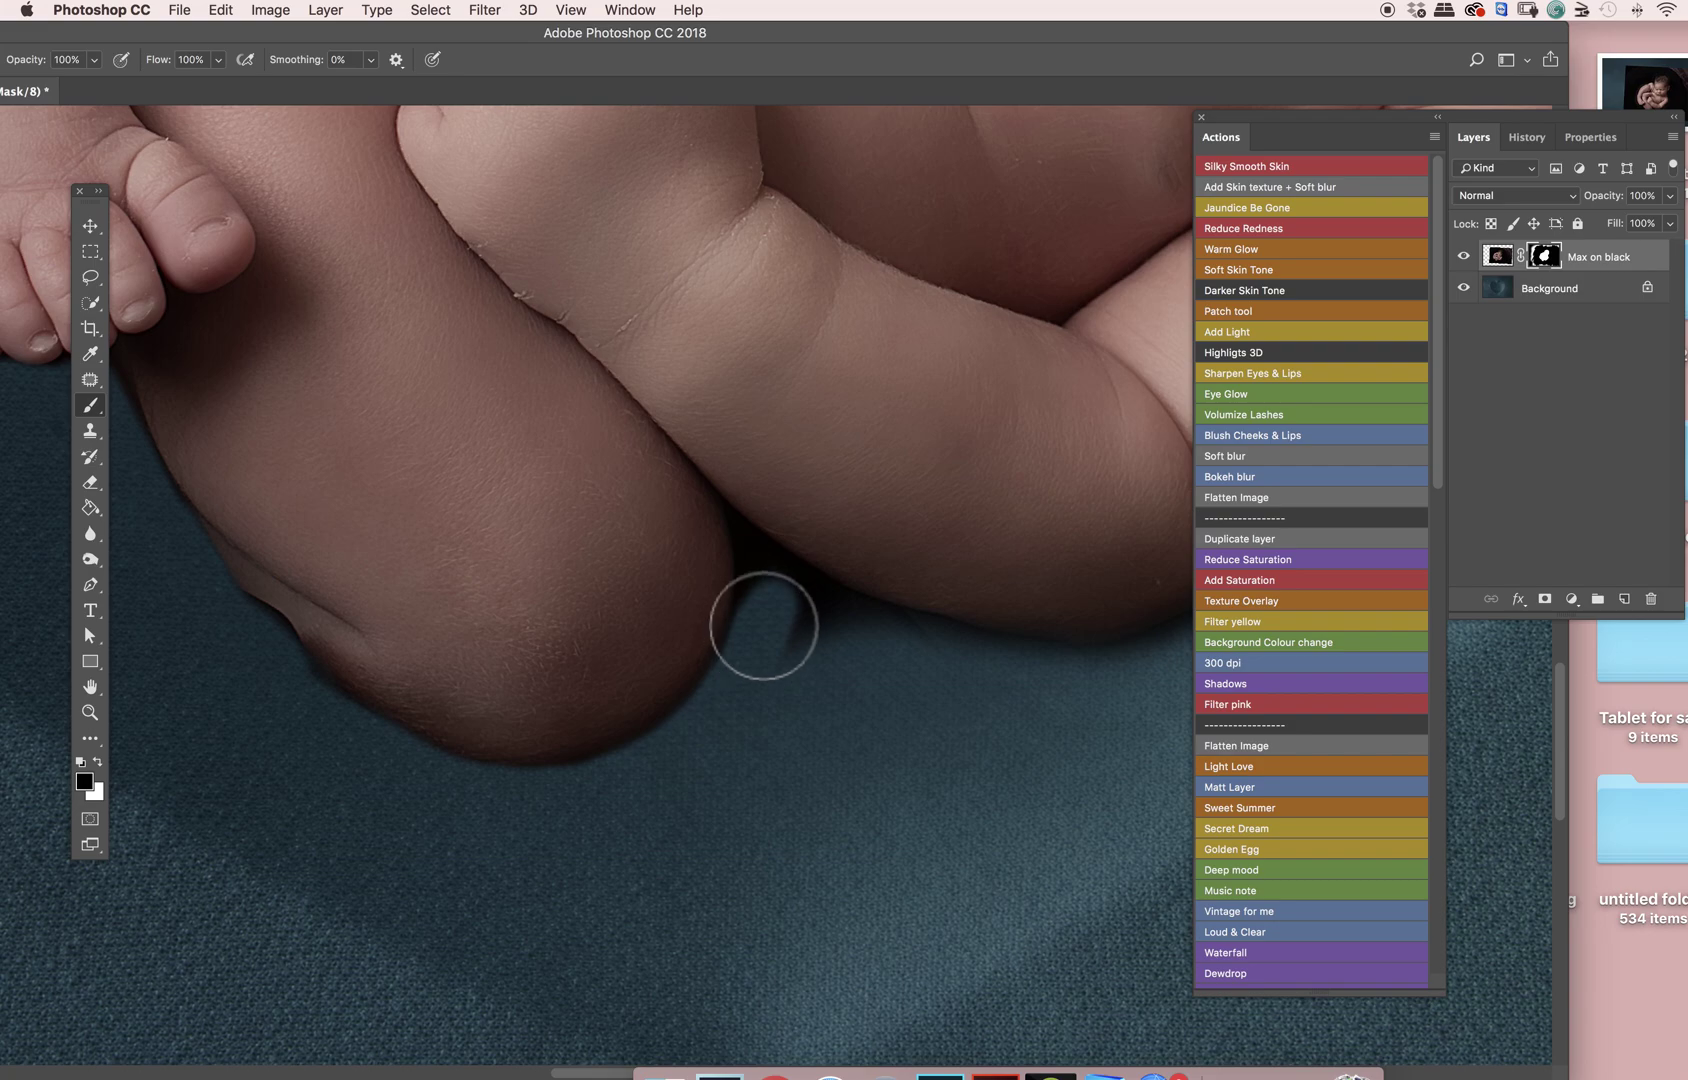
Step: Mask out the dark fringe beneath the forearm and around the elbow, using a 71 px brush at 46% hardness for the elbow
mouse_move(765, 625)
mouse_down()
mouse_move(770, 574)
mouse_move(865, 622)
mouse_move(822, 612)
mouse_move(826, 656)
mouse_move(852, 676)
mouse_move(825, 743)
mouse_move(532, 823)
mouse_move(482, 784)
mouse_up()
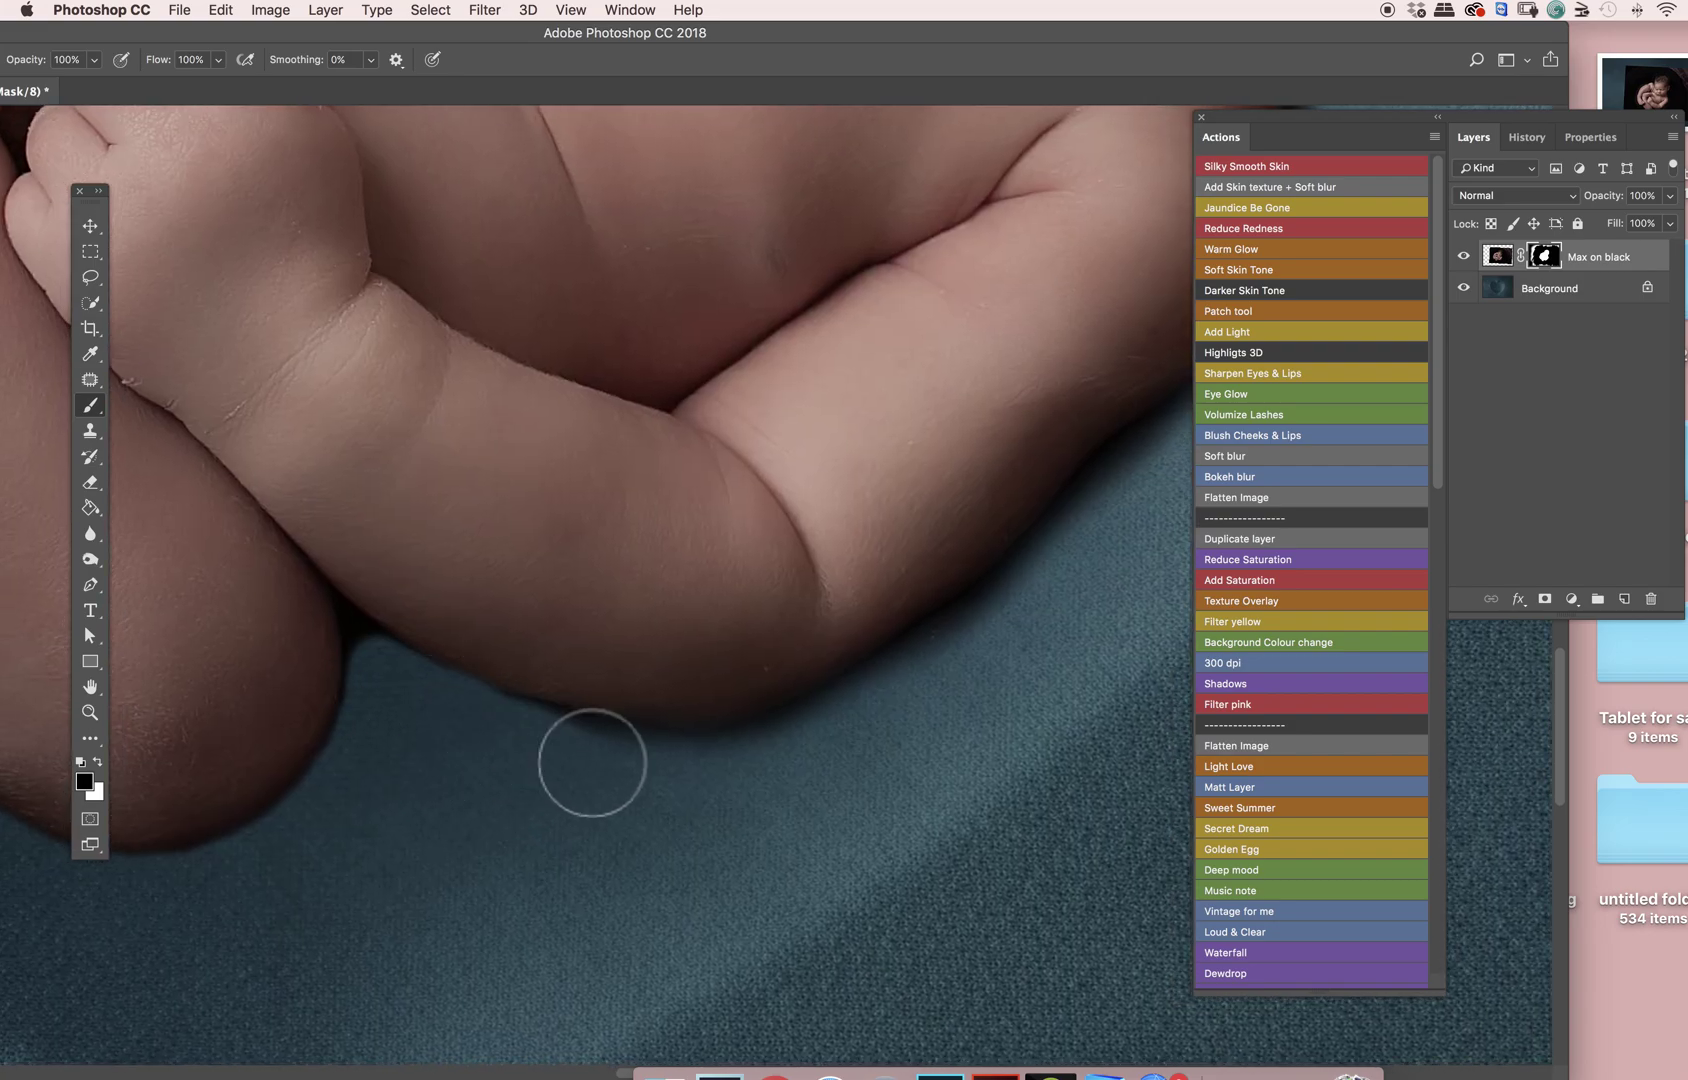
drag(863, 788, 567, 866)
right_click(950, 628)
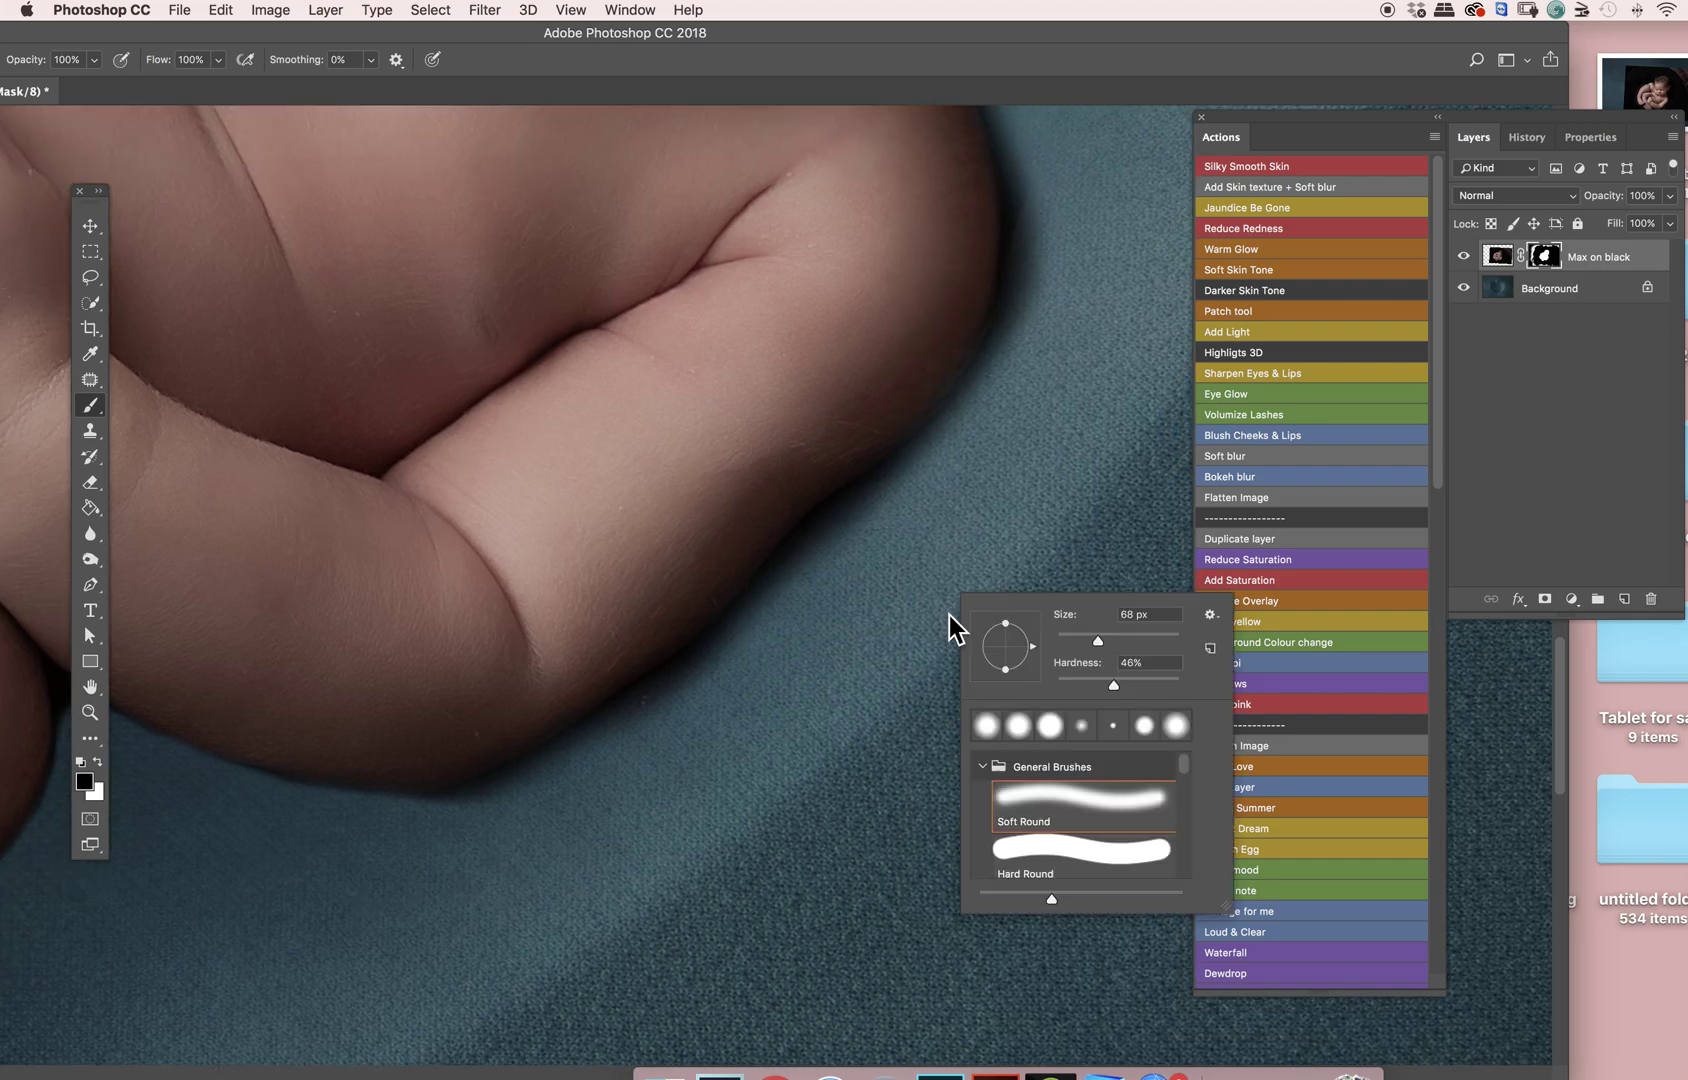
key(Return)
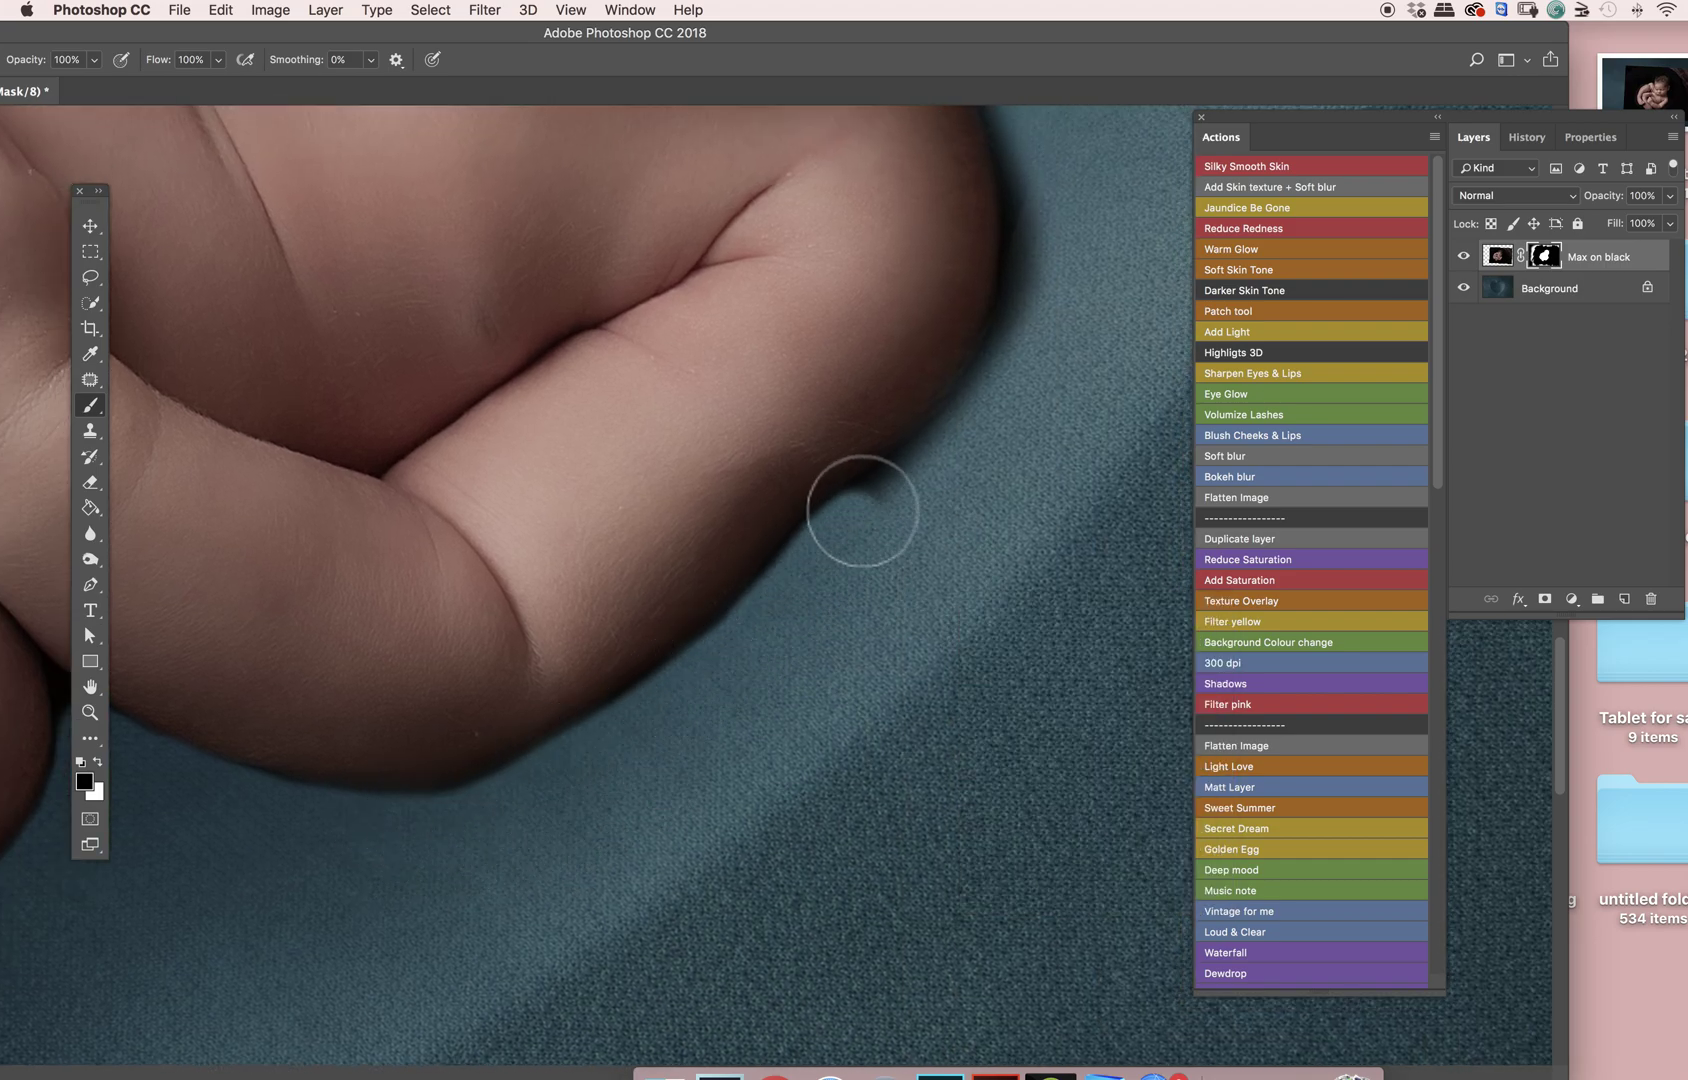
Step: Mask out the dark fringe along the upper arm, shoulder and neck, continuing around the jaw and below the earlobe
mouse_move(1090, 355)
mouse_down()
mouse_move(1074, 405)
mouse_move(923, 527)
mouse_up()
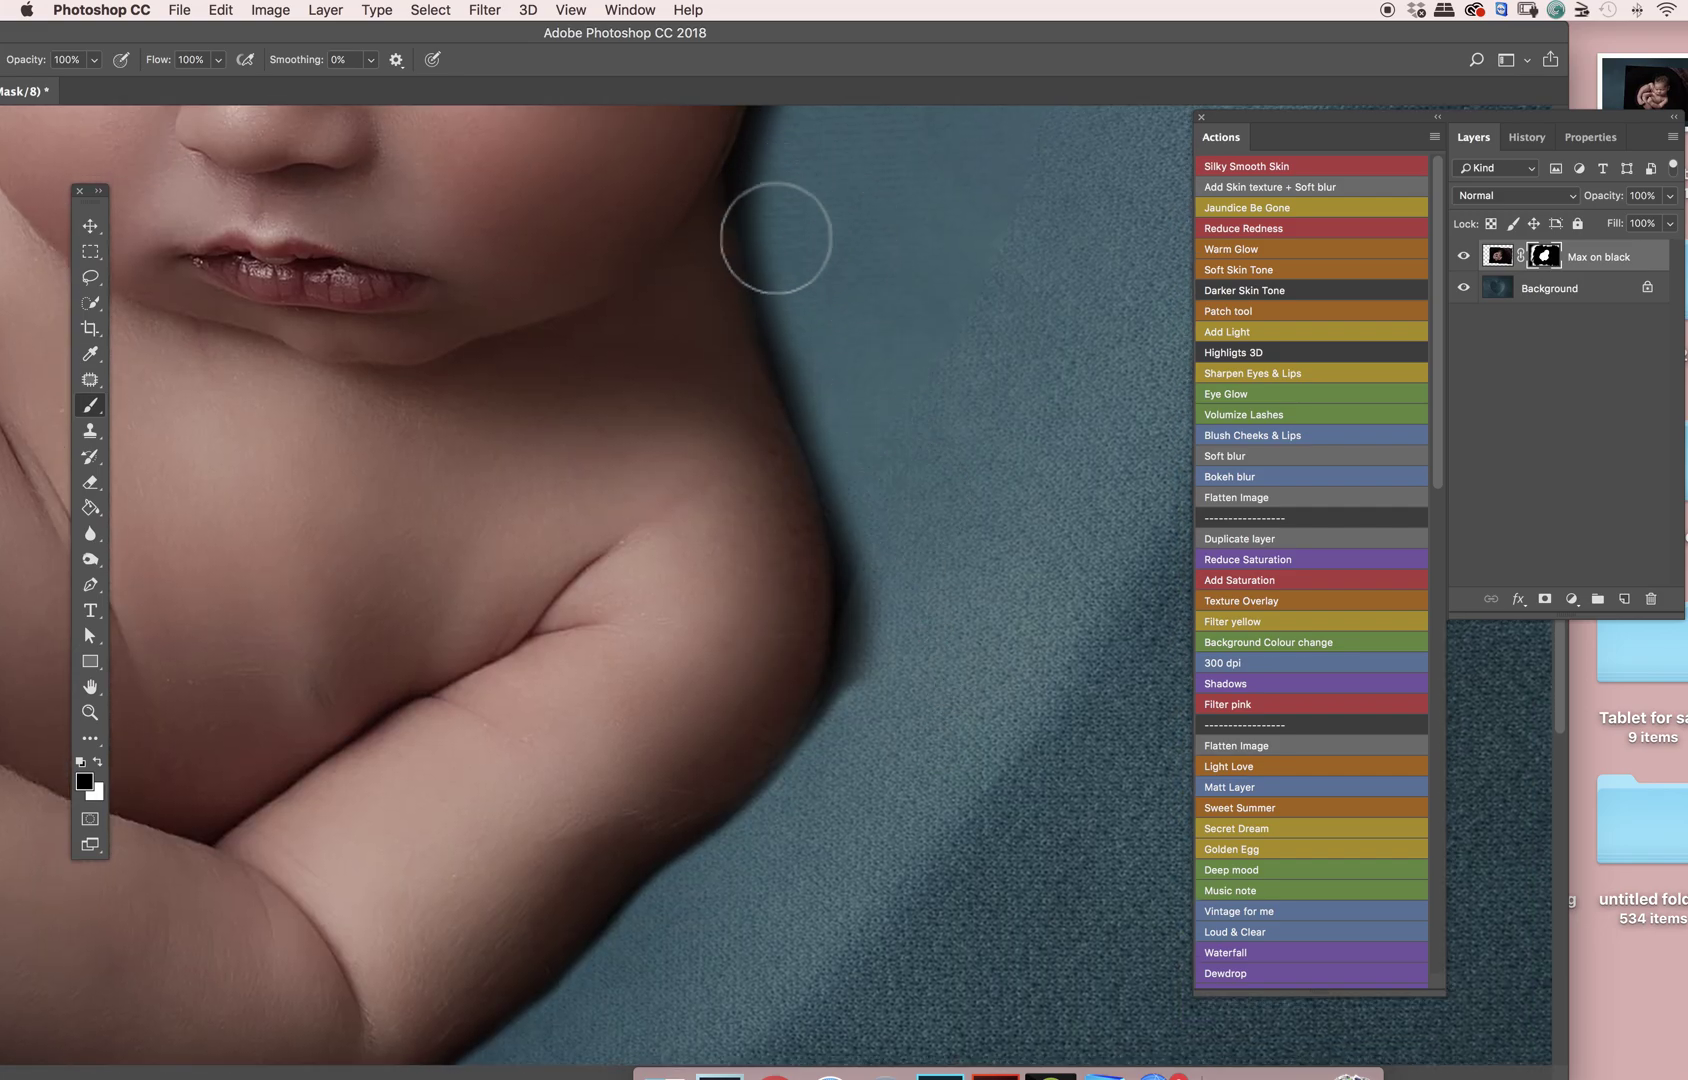
mouse_move(758, 180)
mouse_down()
mouse_move(852, 520)
mouse_move(863, 633)
mouse_move(840, 777)
mouse_up()
drag(903, 344, 904, 968)
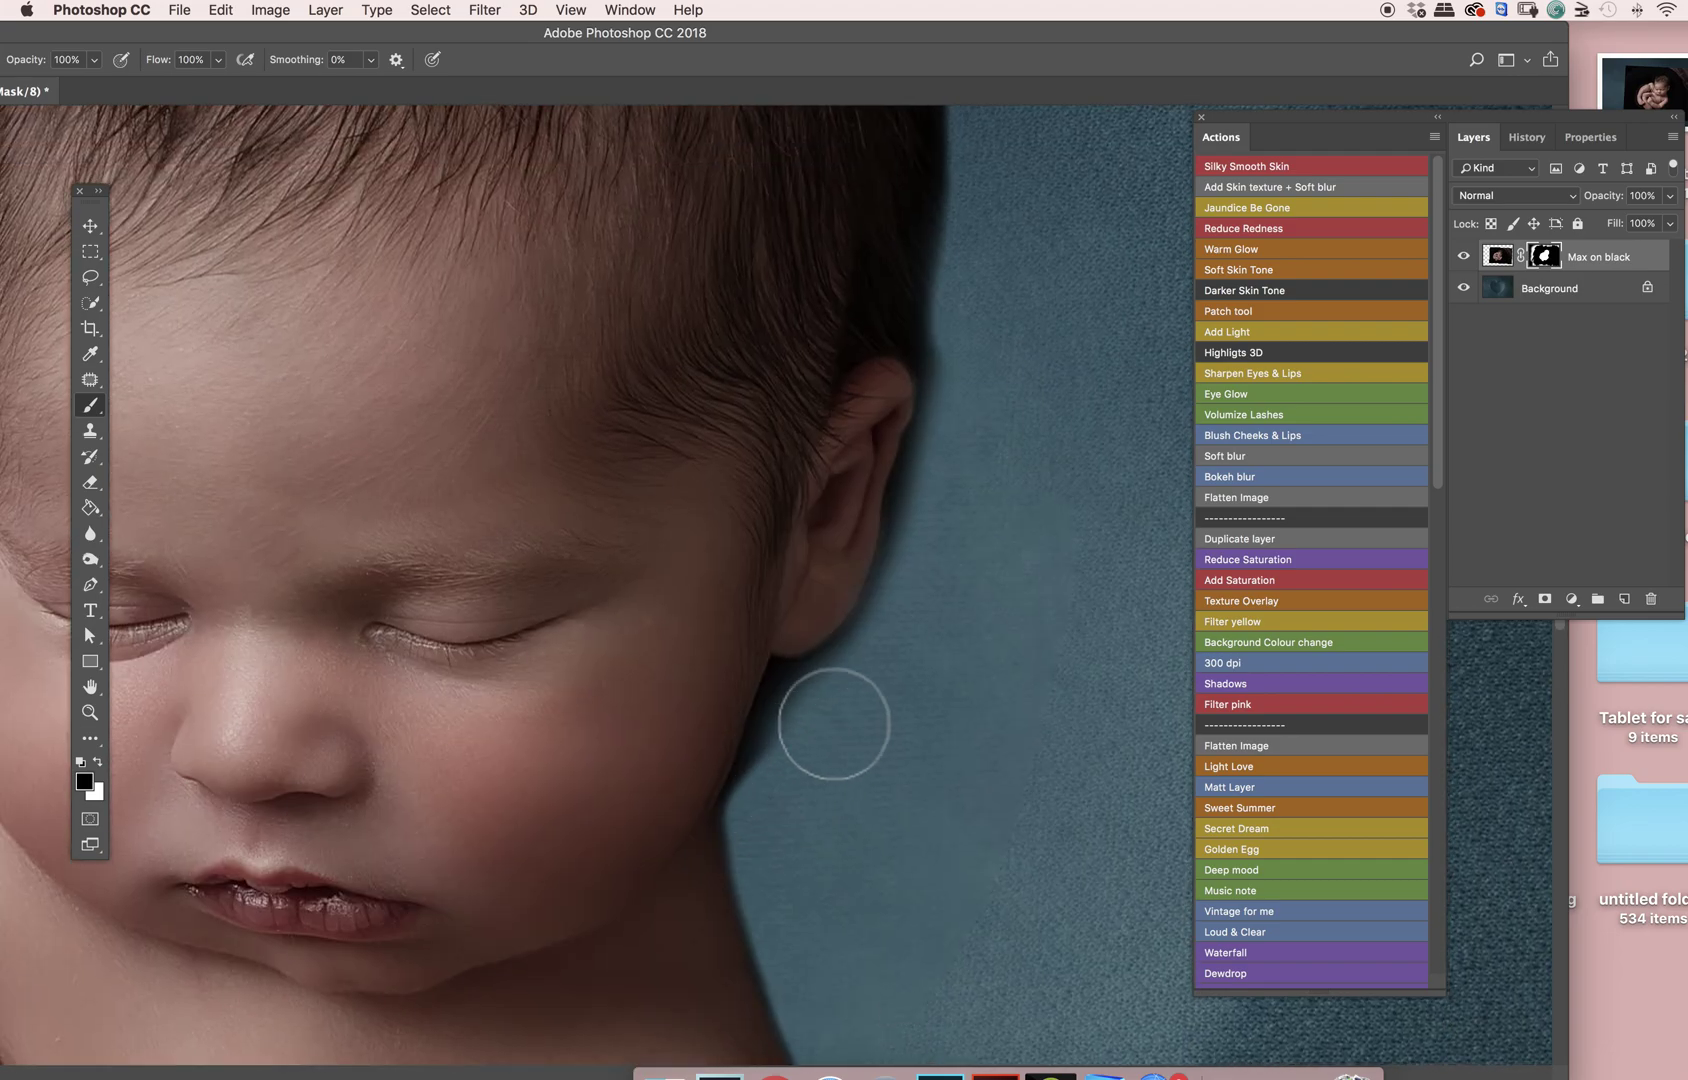
mouse_move(802, 688)
mouse_down()
mouse_move(788, 681)
mouse_move(766, 754)
mouse_up()
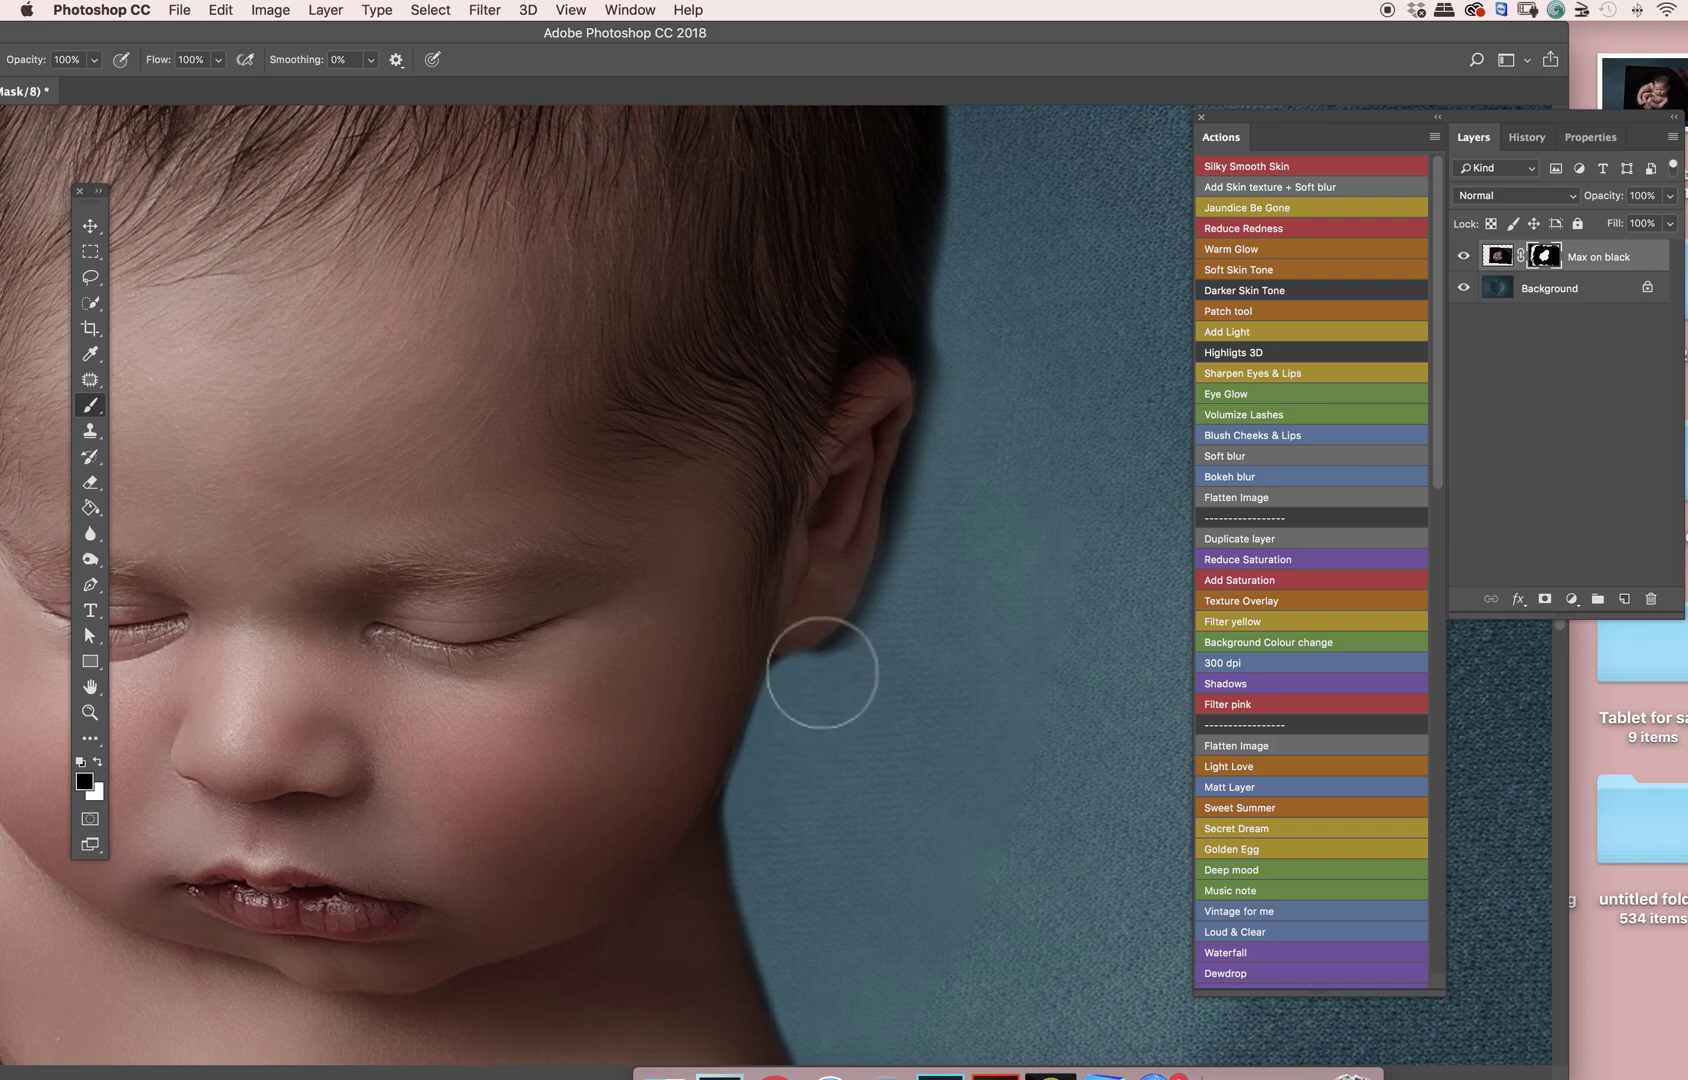
drag(833, 667, 849, 664)
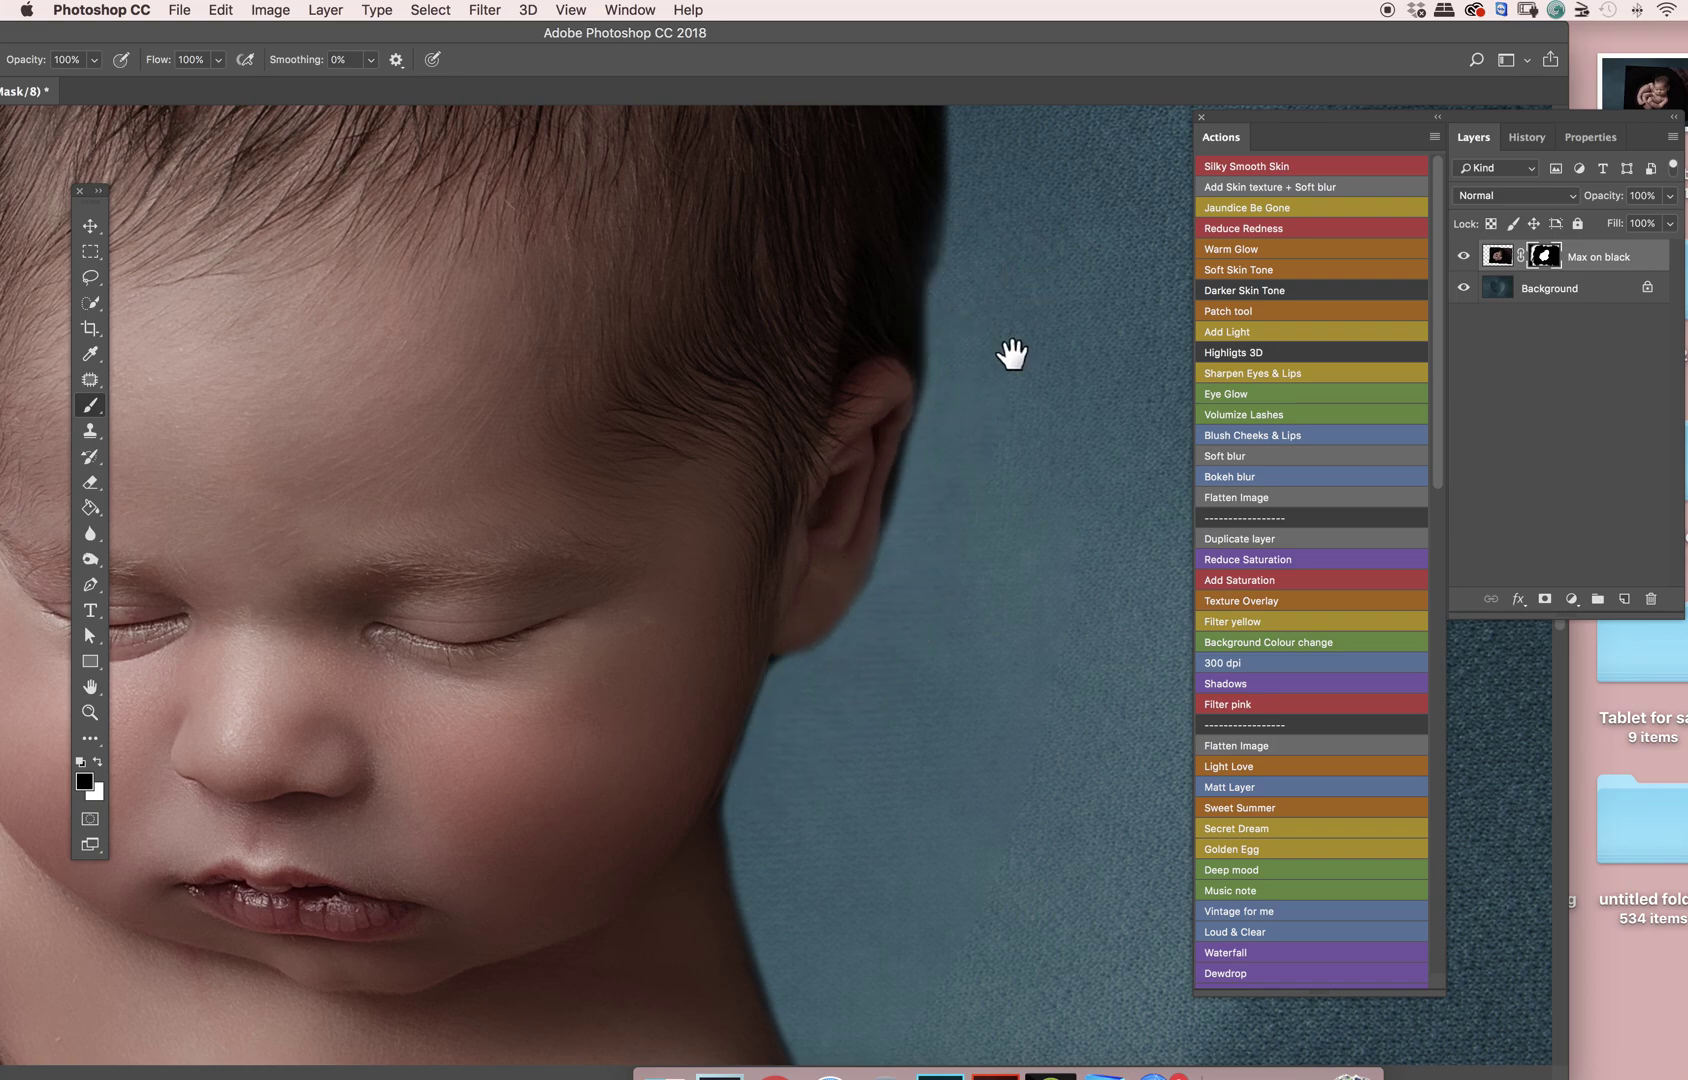
Step: Mask out the dark fringe beside the ear, down the side of the head and over the crown of the hair
drag(1010, 354, 880, 525)
mouse_move(784, 297)
mouse_down()
mouse_move(815, 402)
mouse_move(815, 530)
mouse_move(791, 704)
mouse_move(807, 810)
mouse_move(807, 792)
mouse_move(784, 882)
mouse_up()
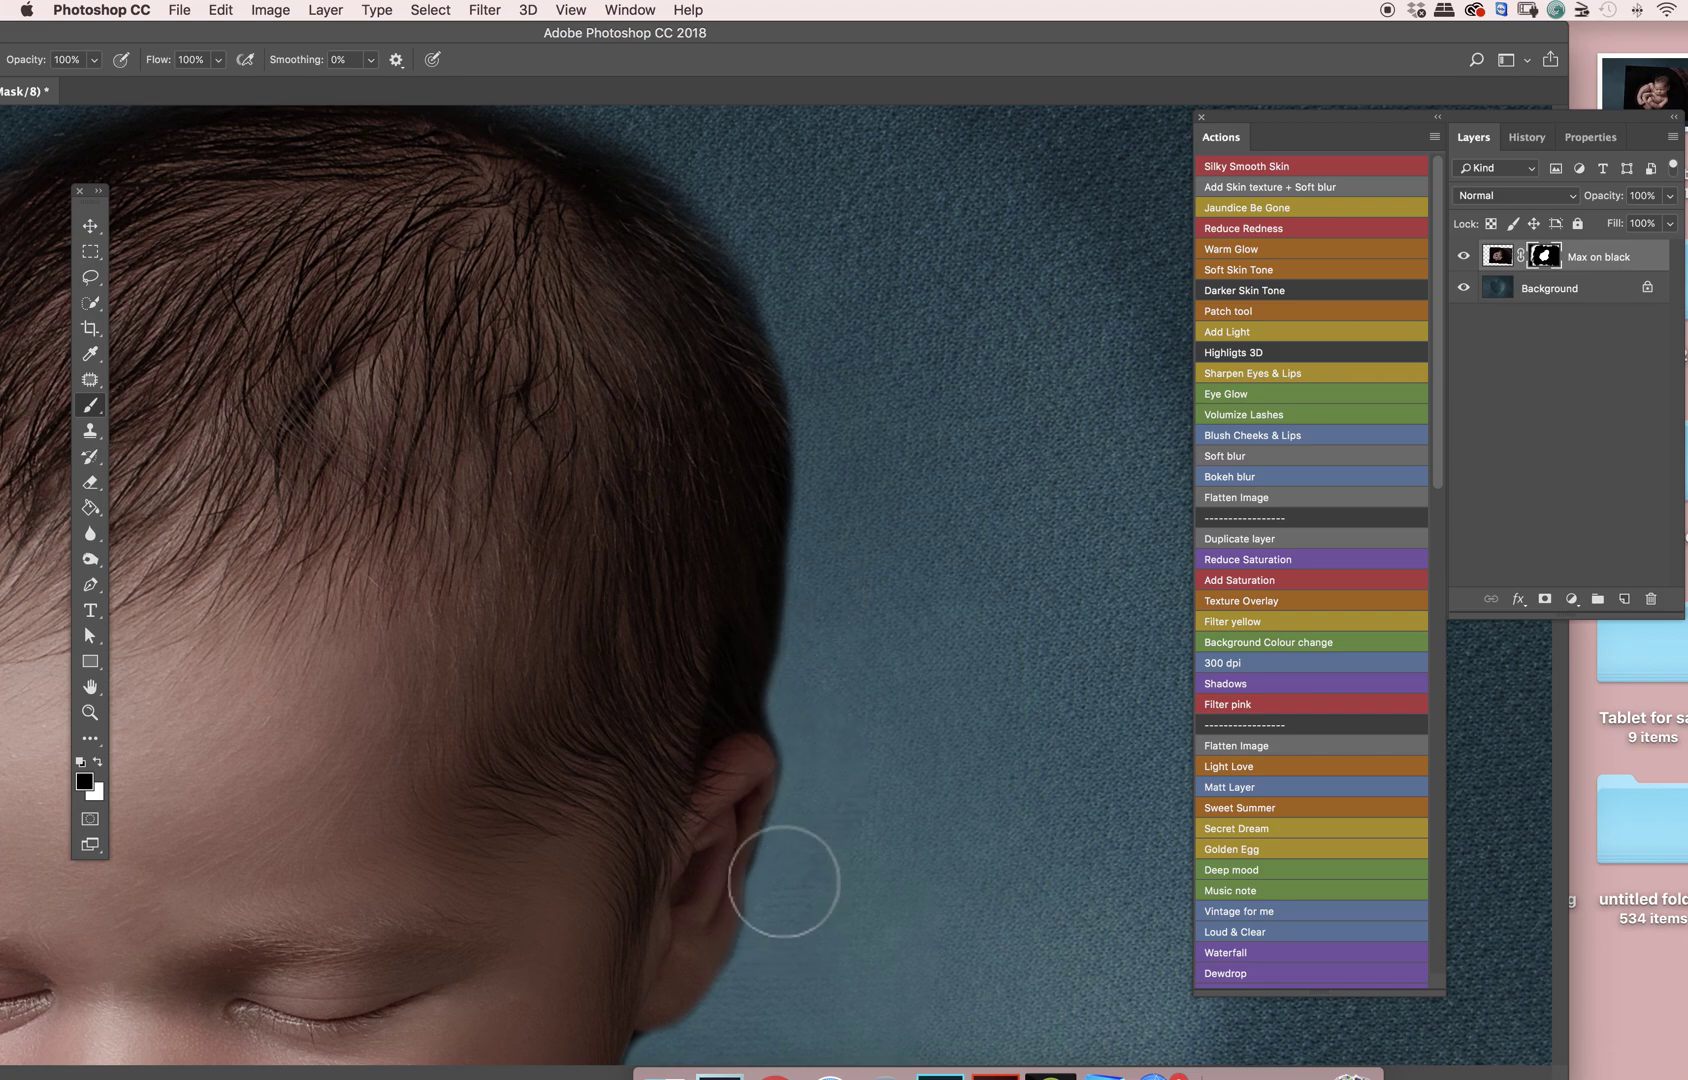
drag(877, 574, 961, 859)
drag(818, 441, 1172, 362)
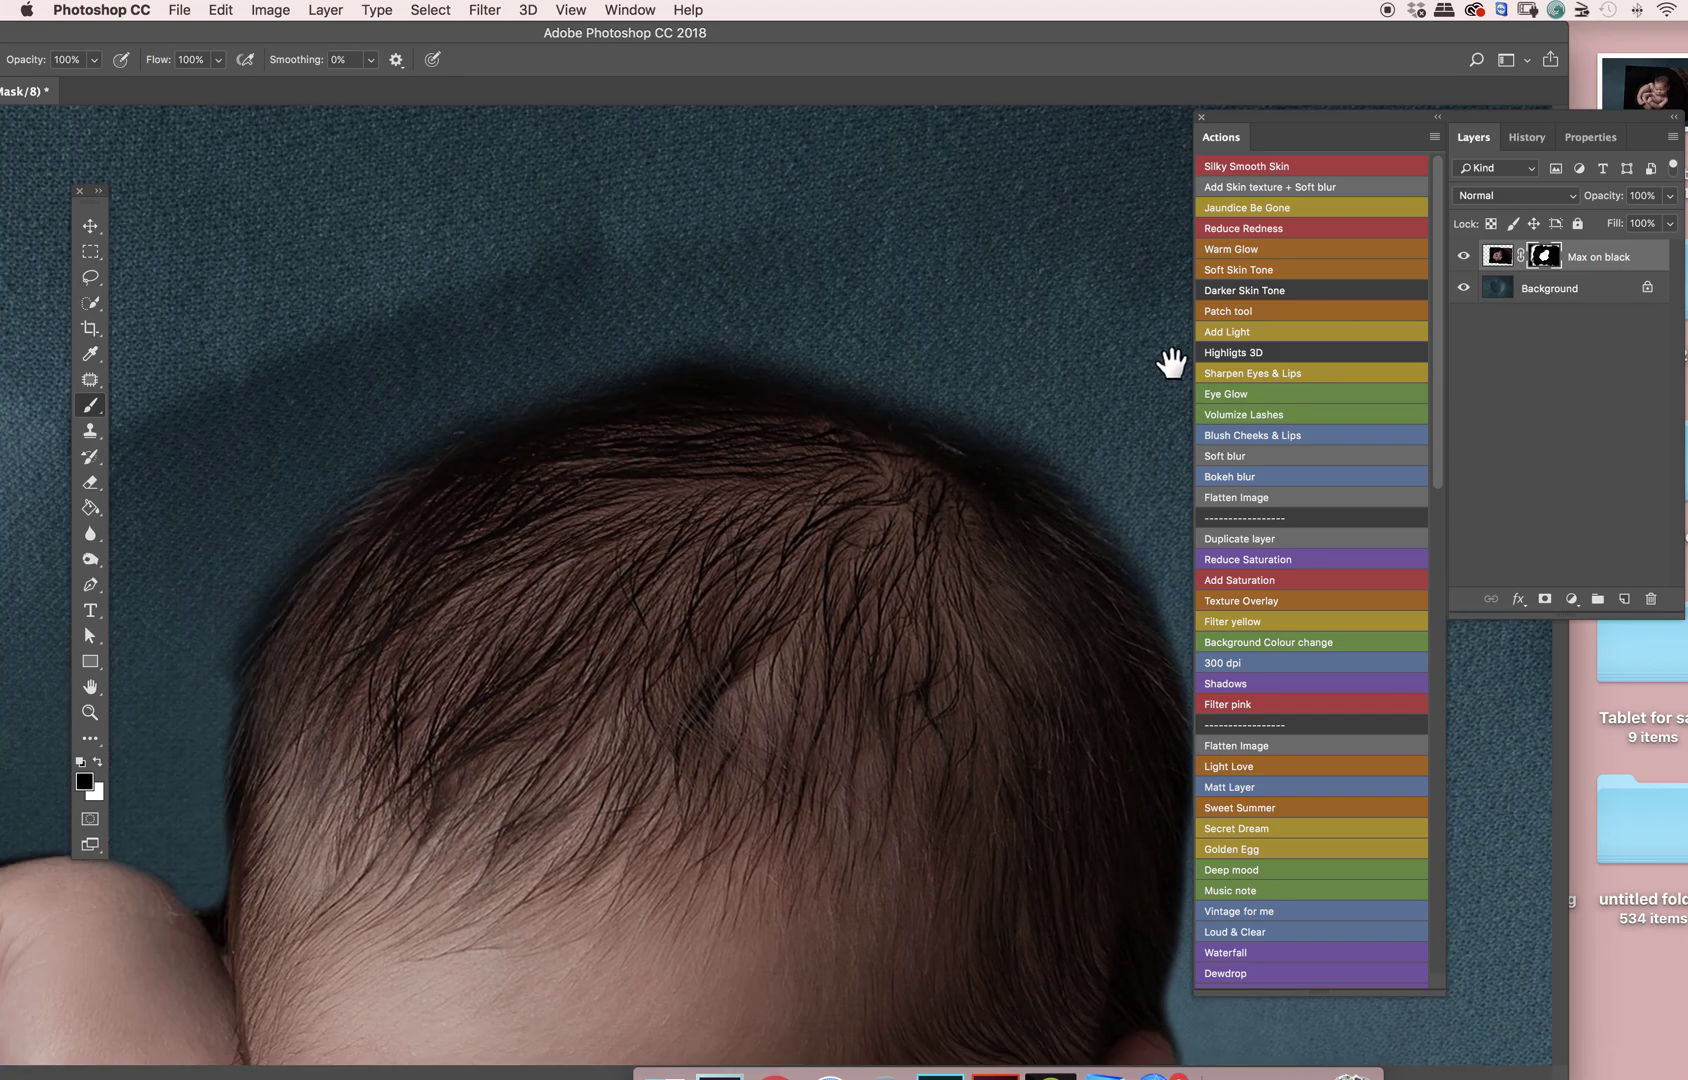
mouse_move(861, 362)
mouse_down()
mouse_move(683, 347)
mouse_move(423, 410)
mouse_move(282, 537)
mouse_move(222, 648)
mouse_up()
drag(324, 716, 690, 430)
Step: Clean up the mask between the forehead and the raised hand and along the knee and outer leg with a smaller brush
right_click(845, 650)
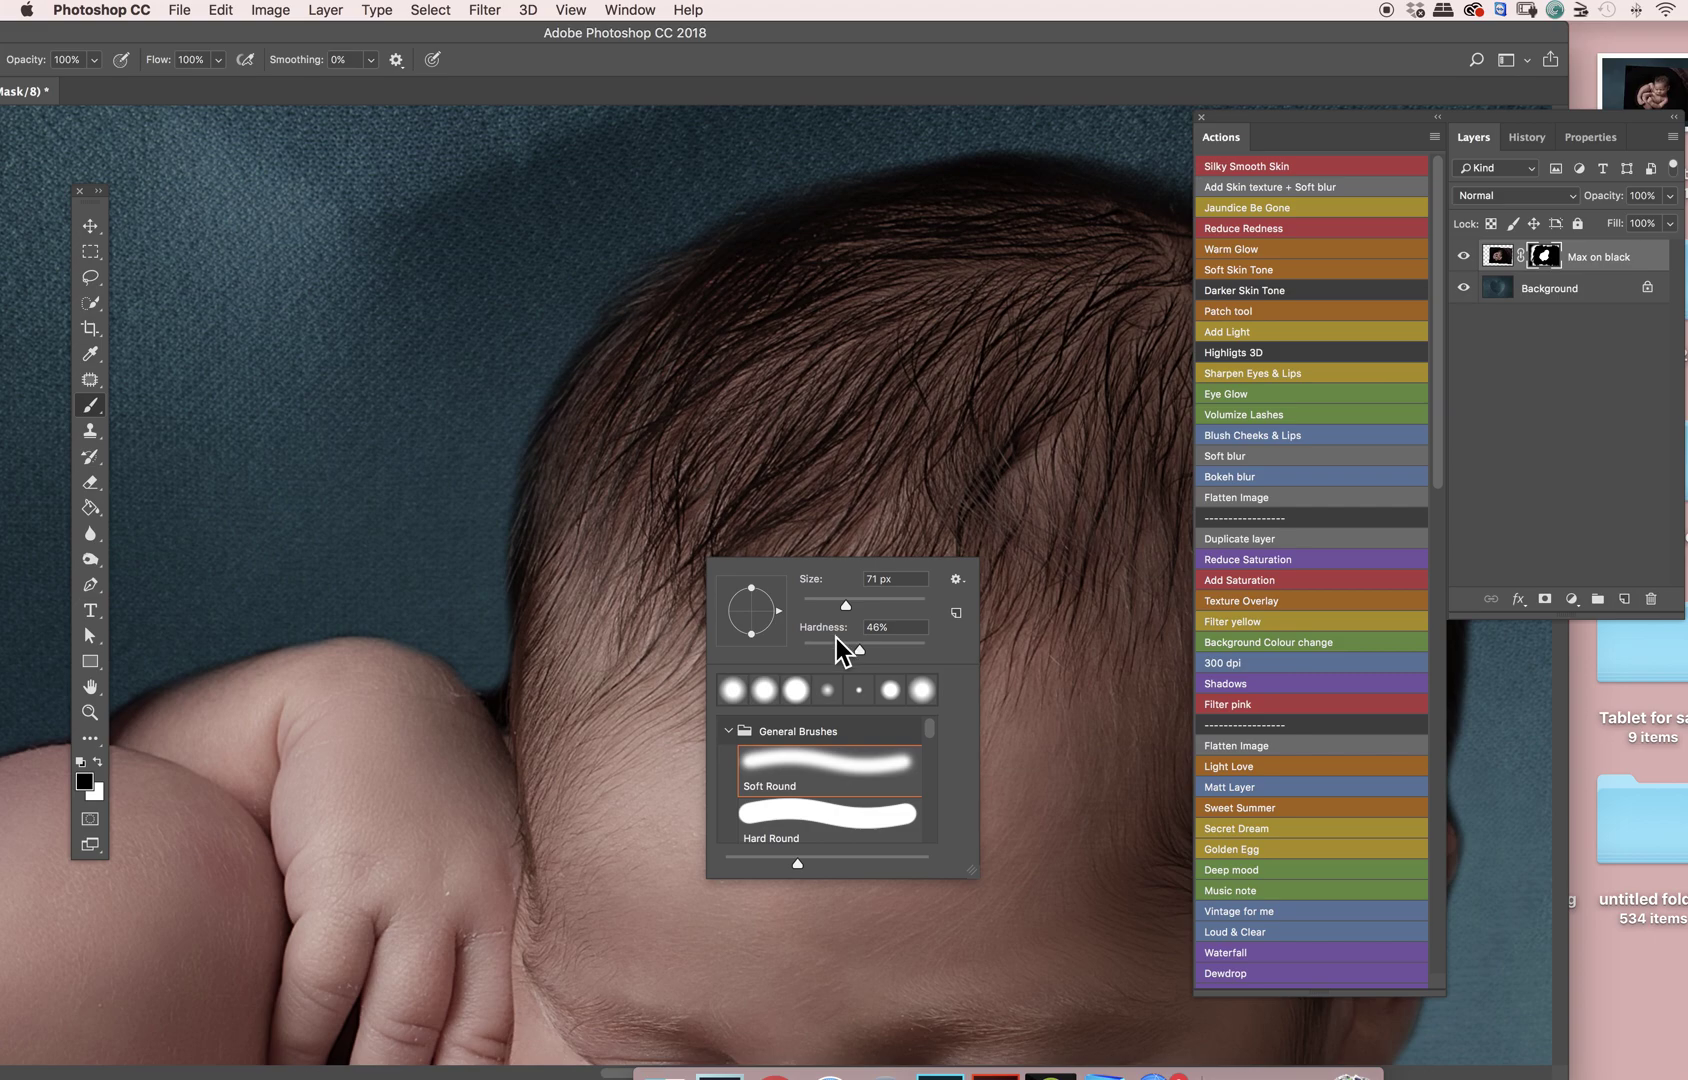
key(Return)
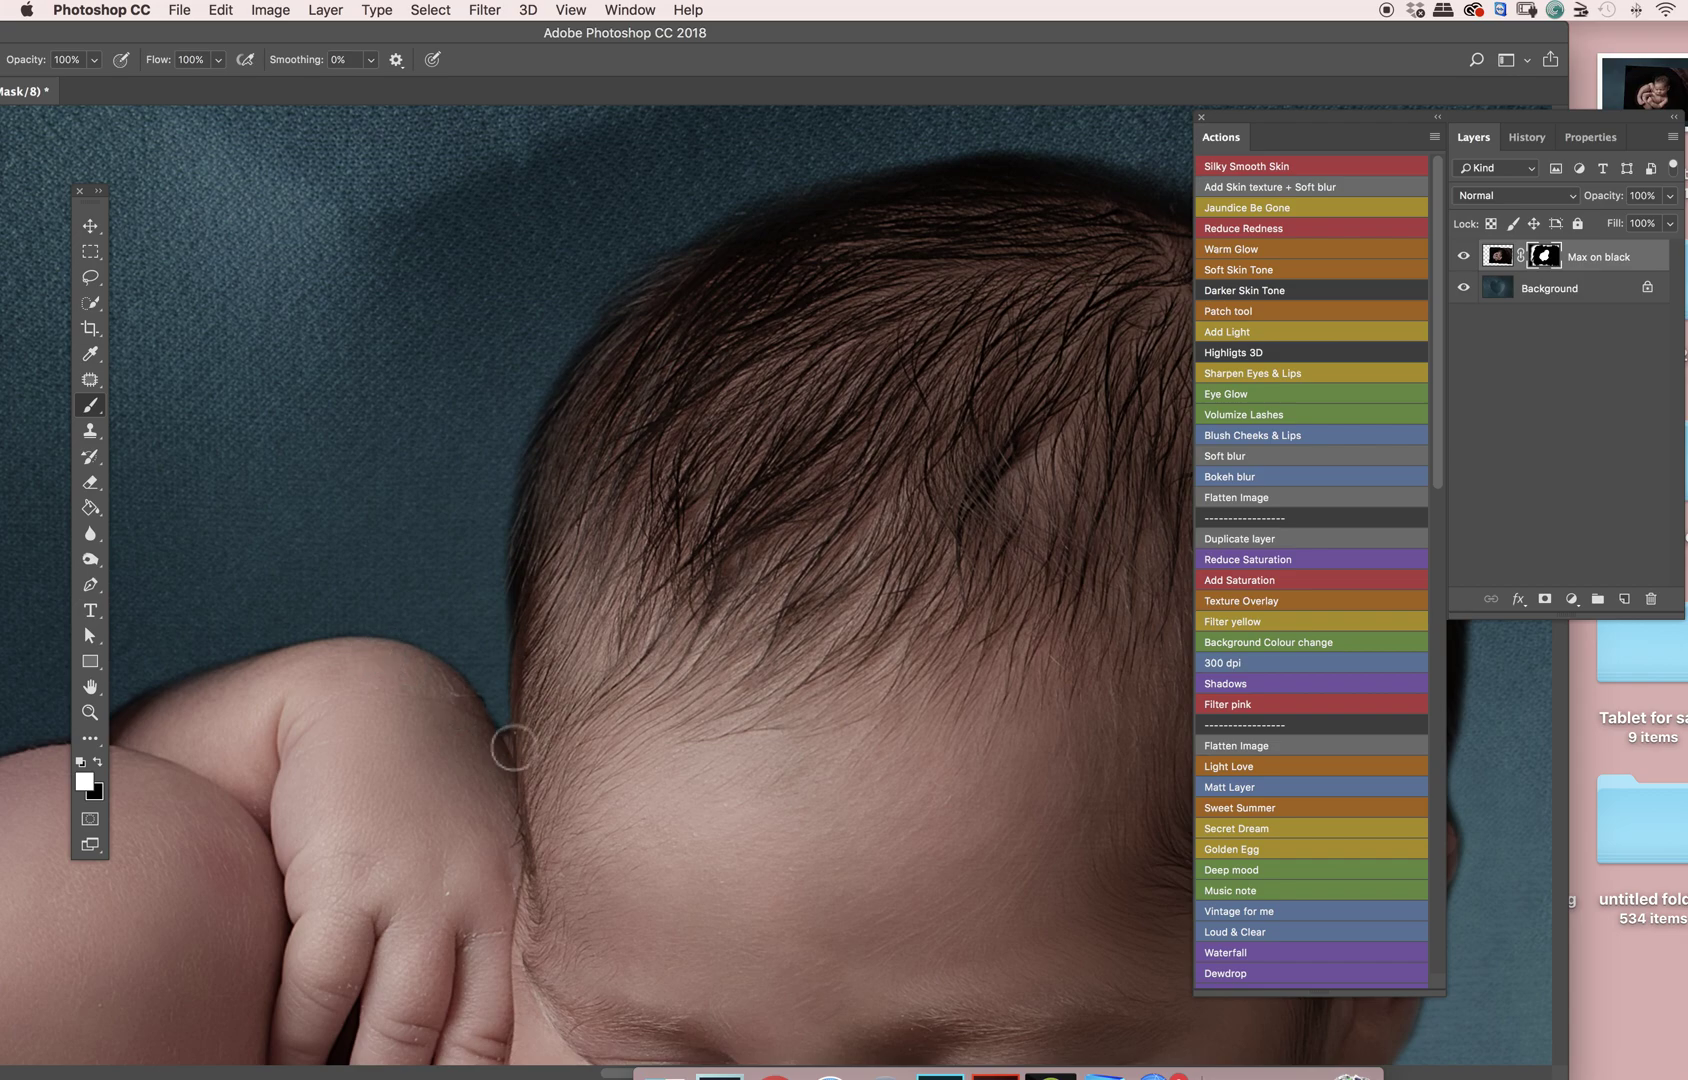
mouse_move(661, 855)
mouse_down()
mouse_move(833, 524)
mouse_move(916, 456)
mouse_up()
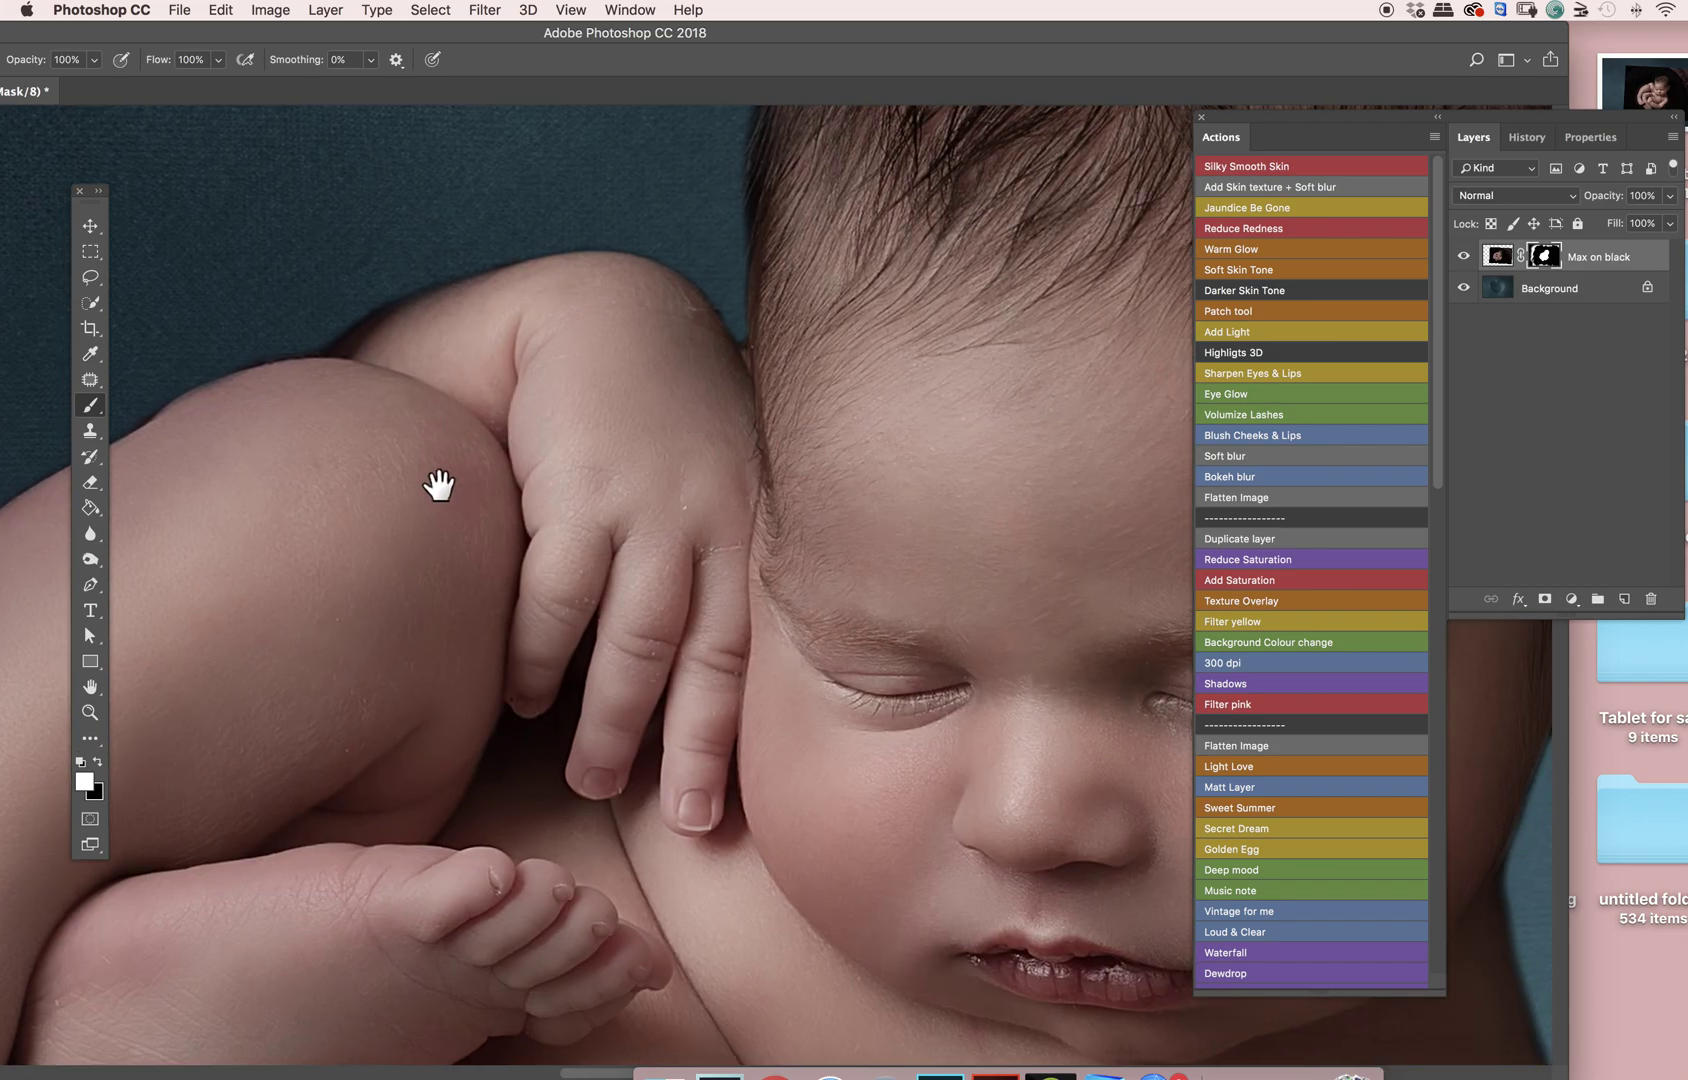
drag(441, 487, 914, 545)
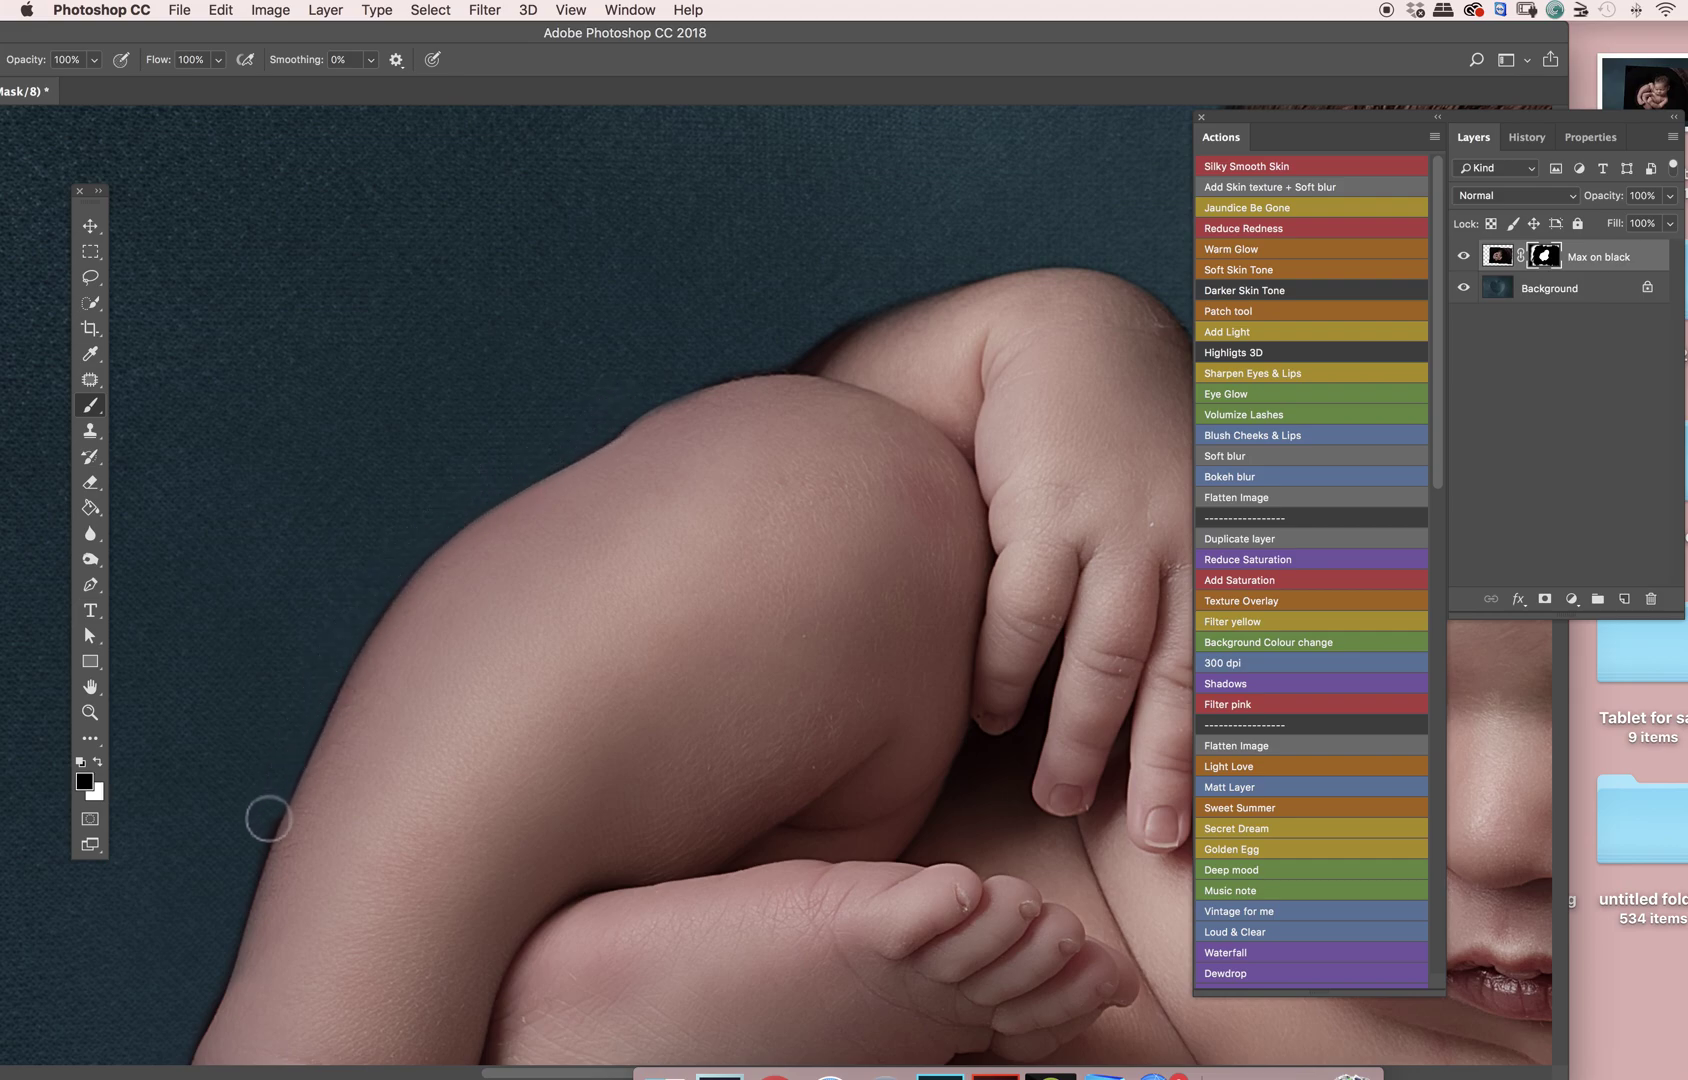
drag(457, 783, 667, 399)
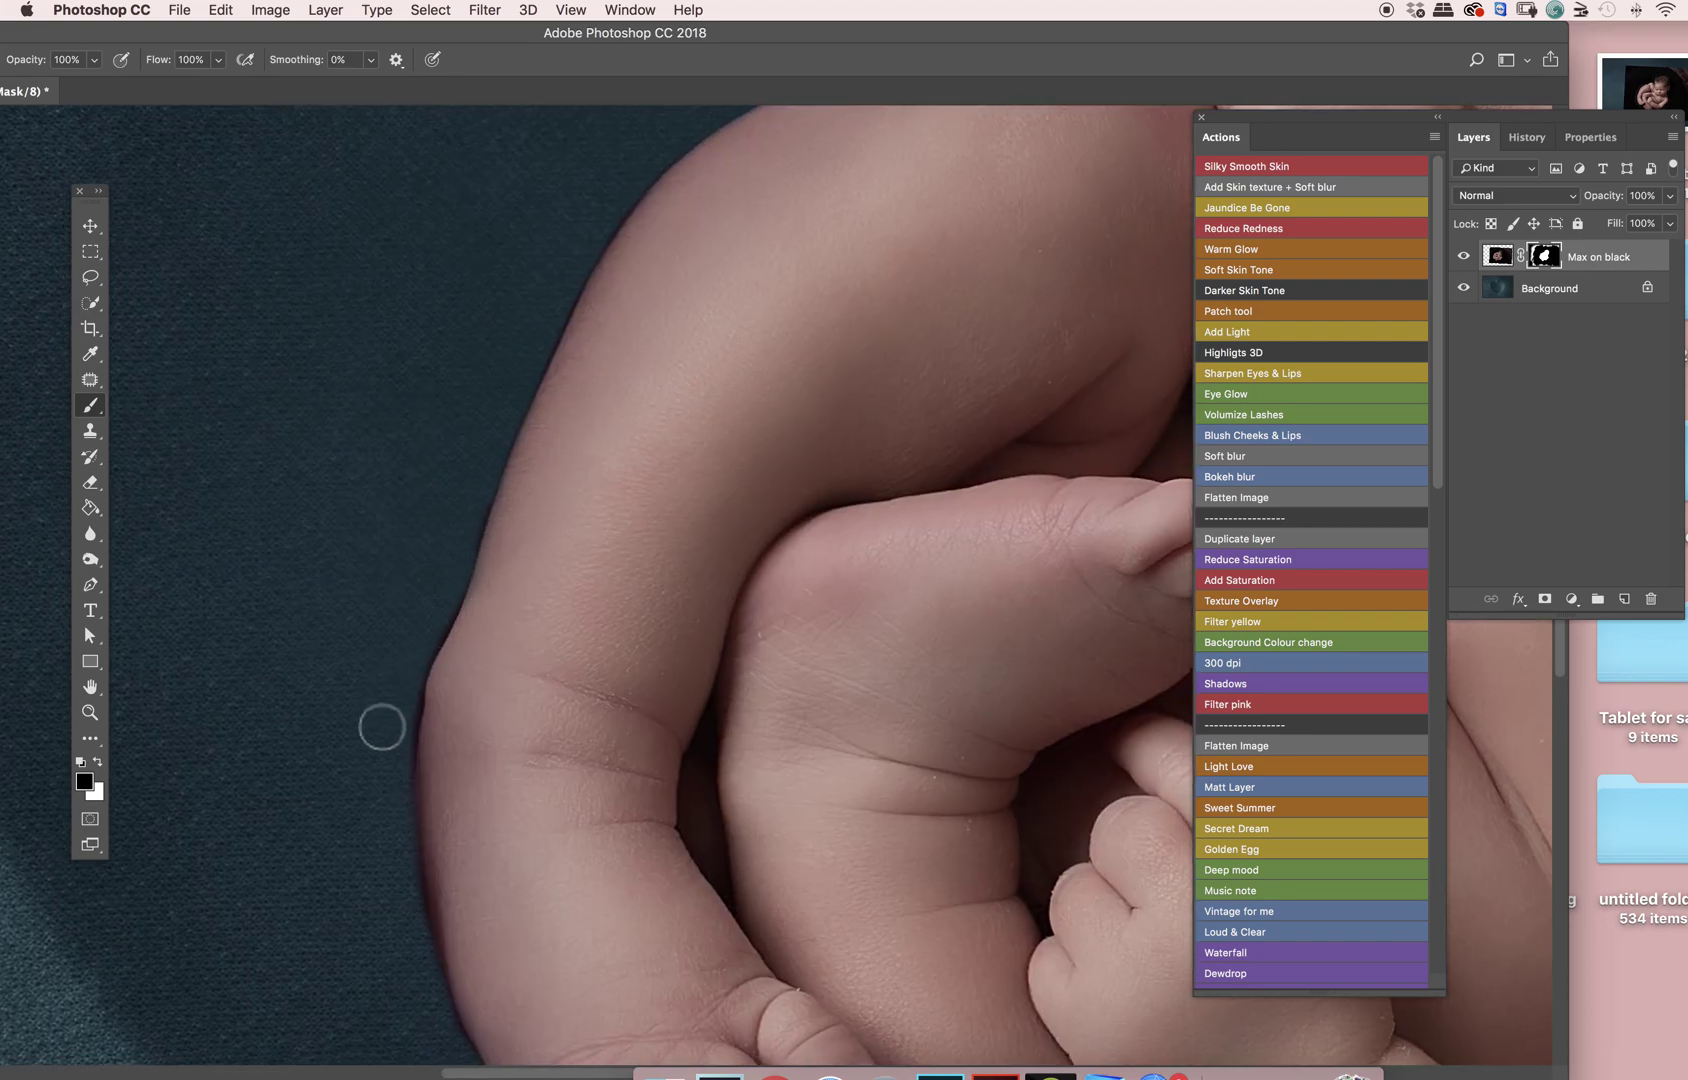
Step: Run the Shadows action on the Background layer for a black-masked Multiply copy at 50% opacity, and set a 492 px brush at 0% hardness
key(super+0)
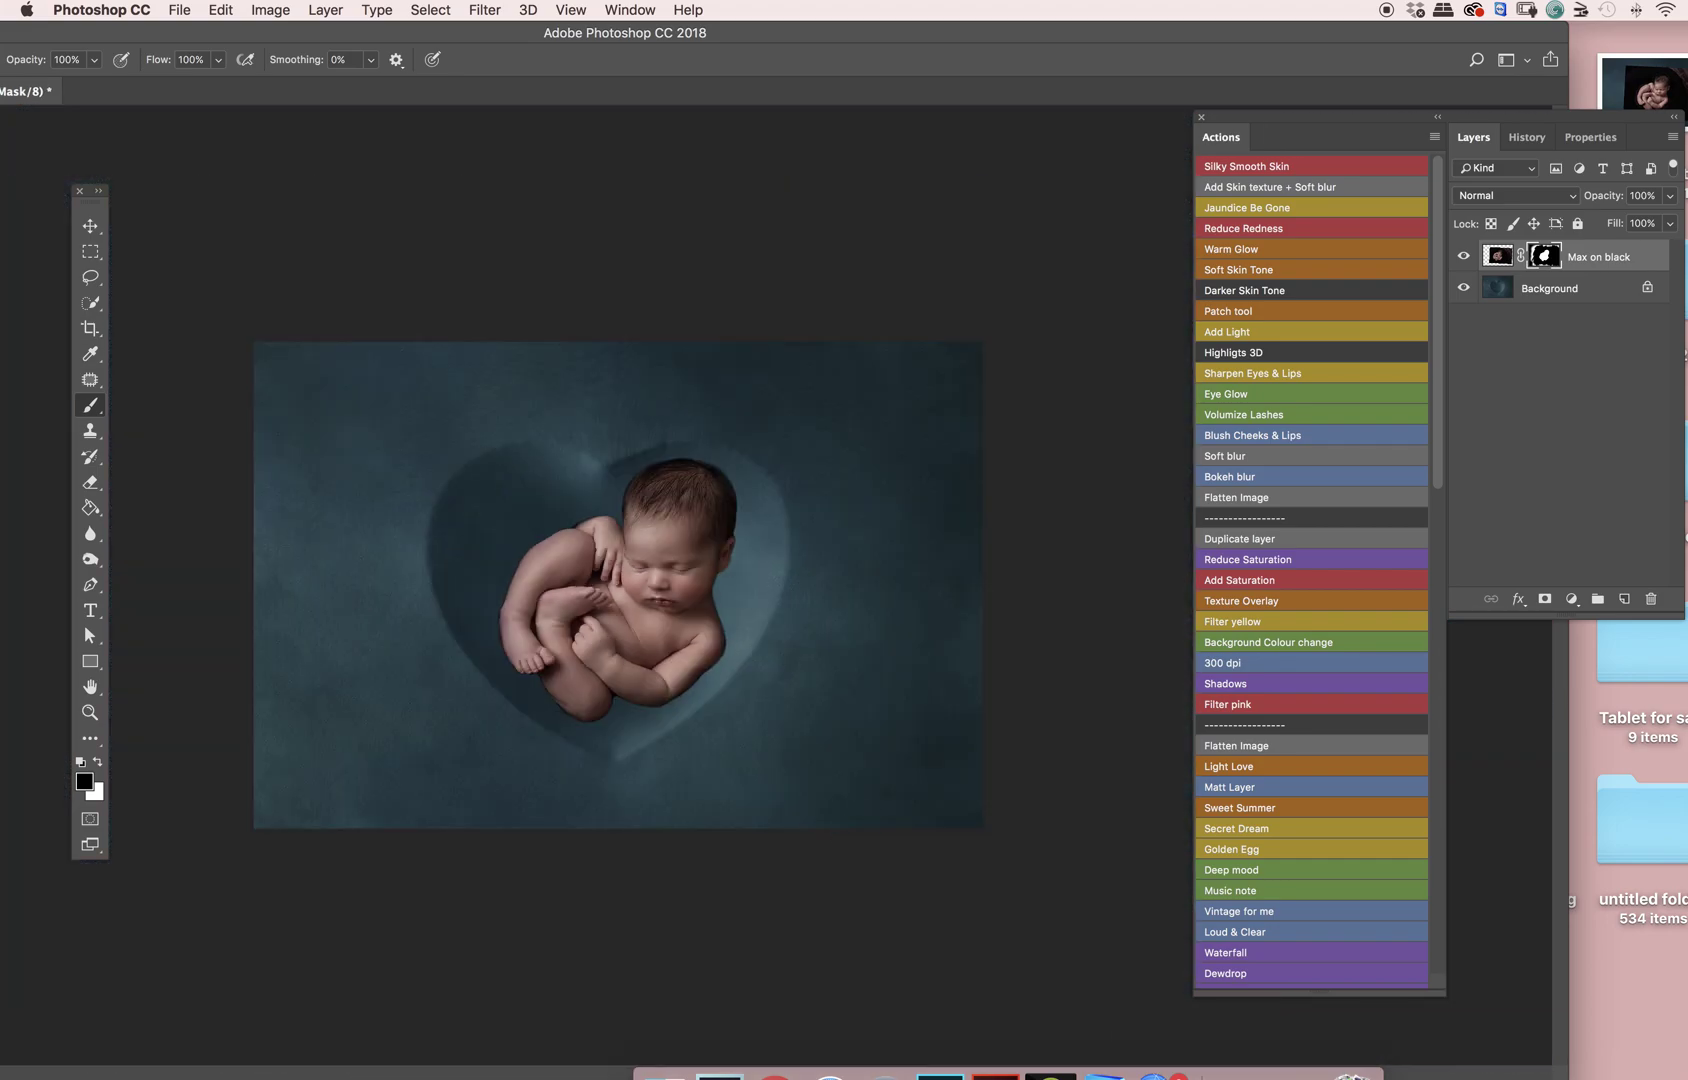
scroll(620, 693, up, 1)
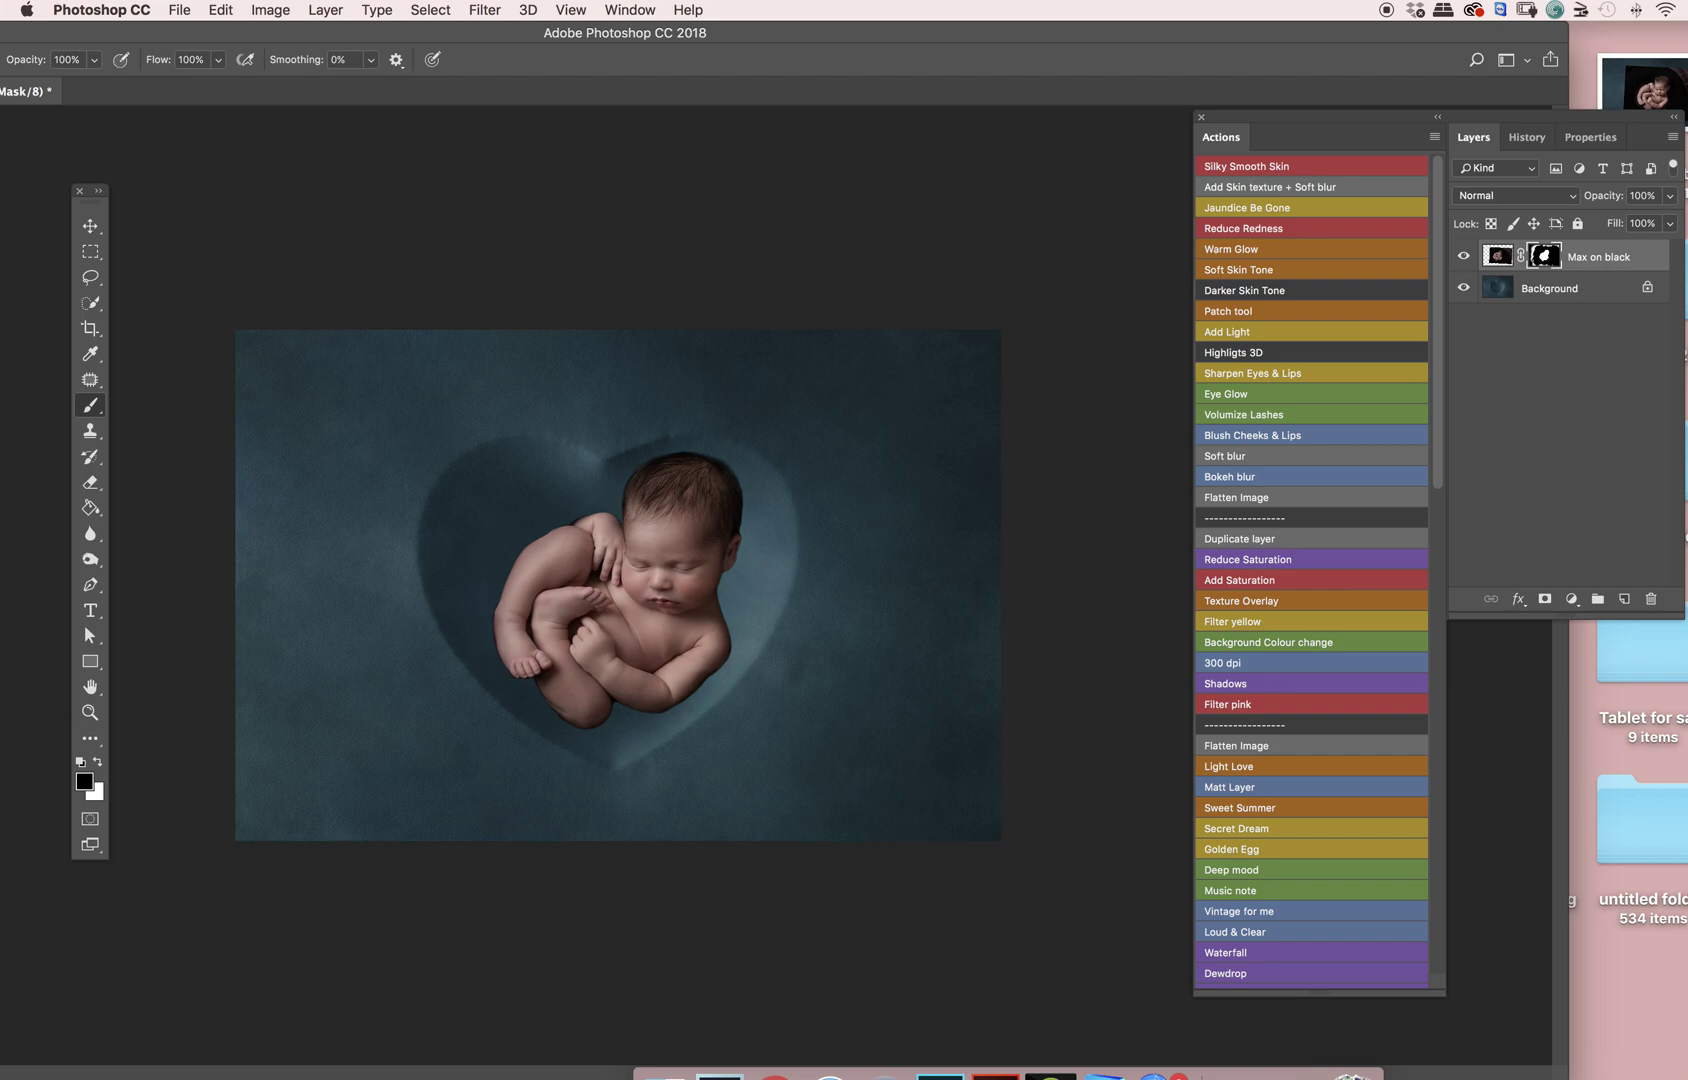
click(1590, 290)
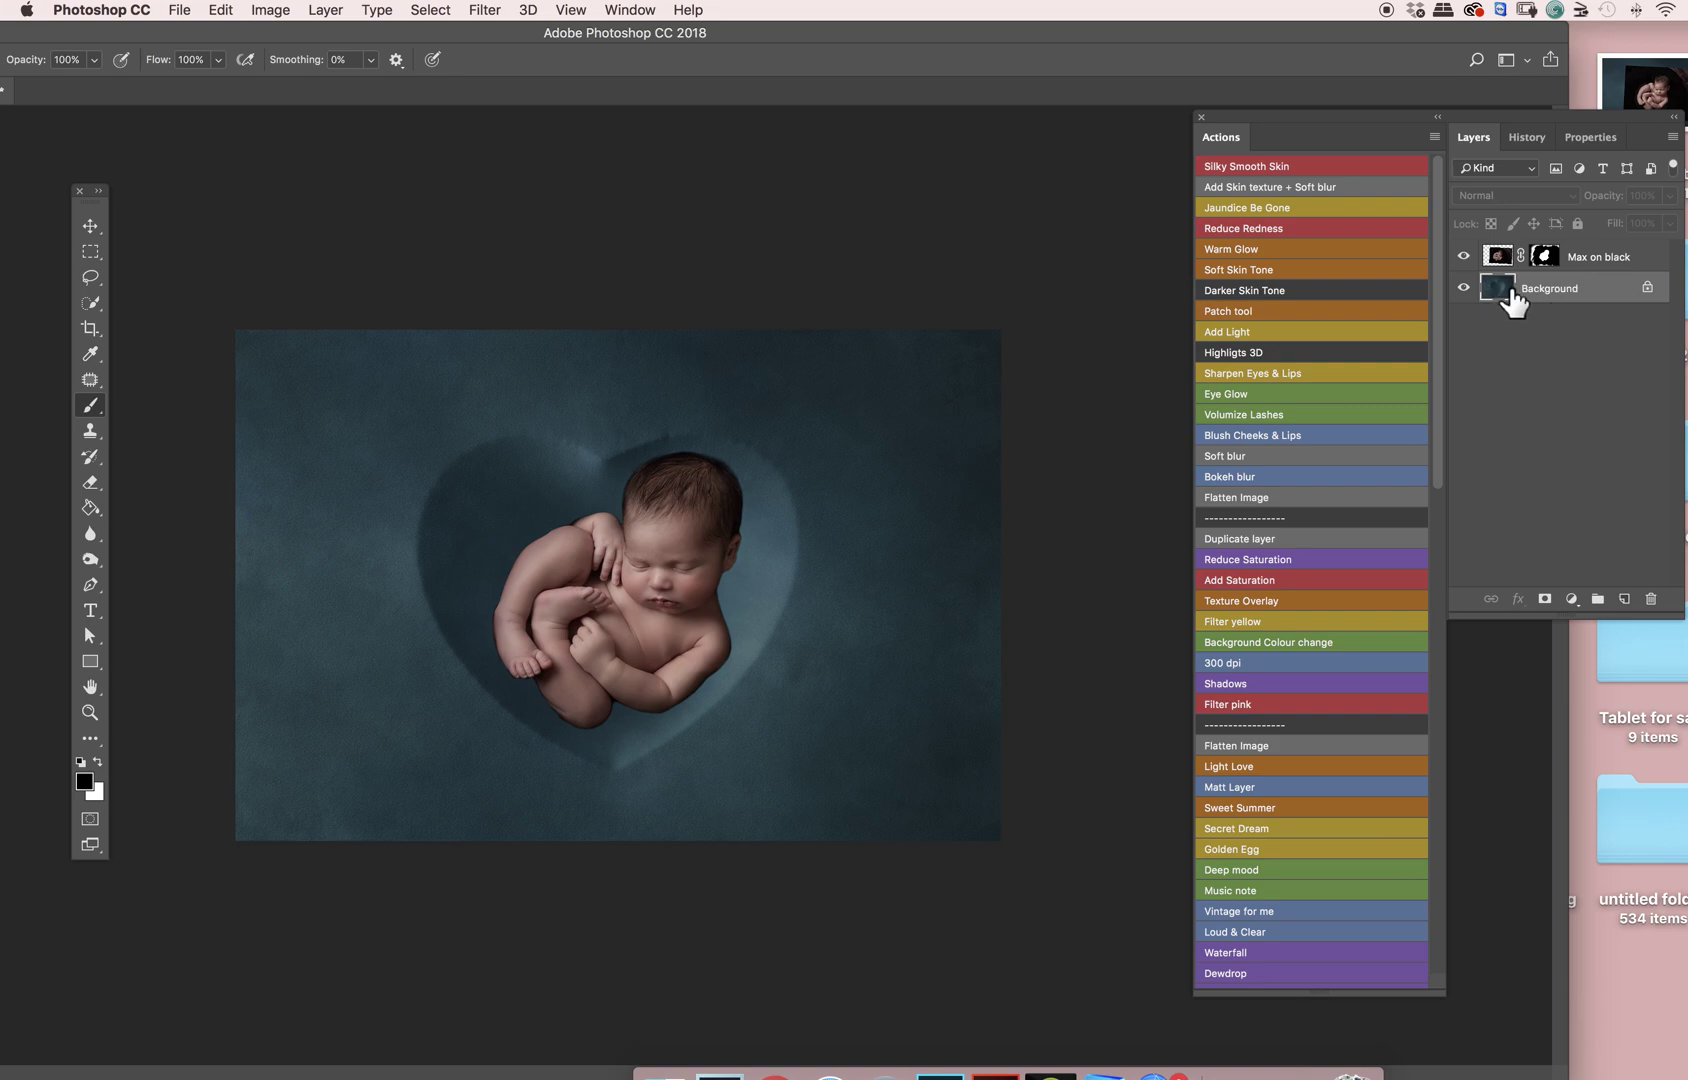
click(1240, 704)
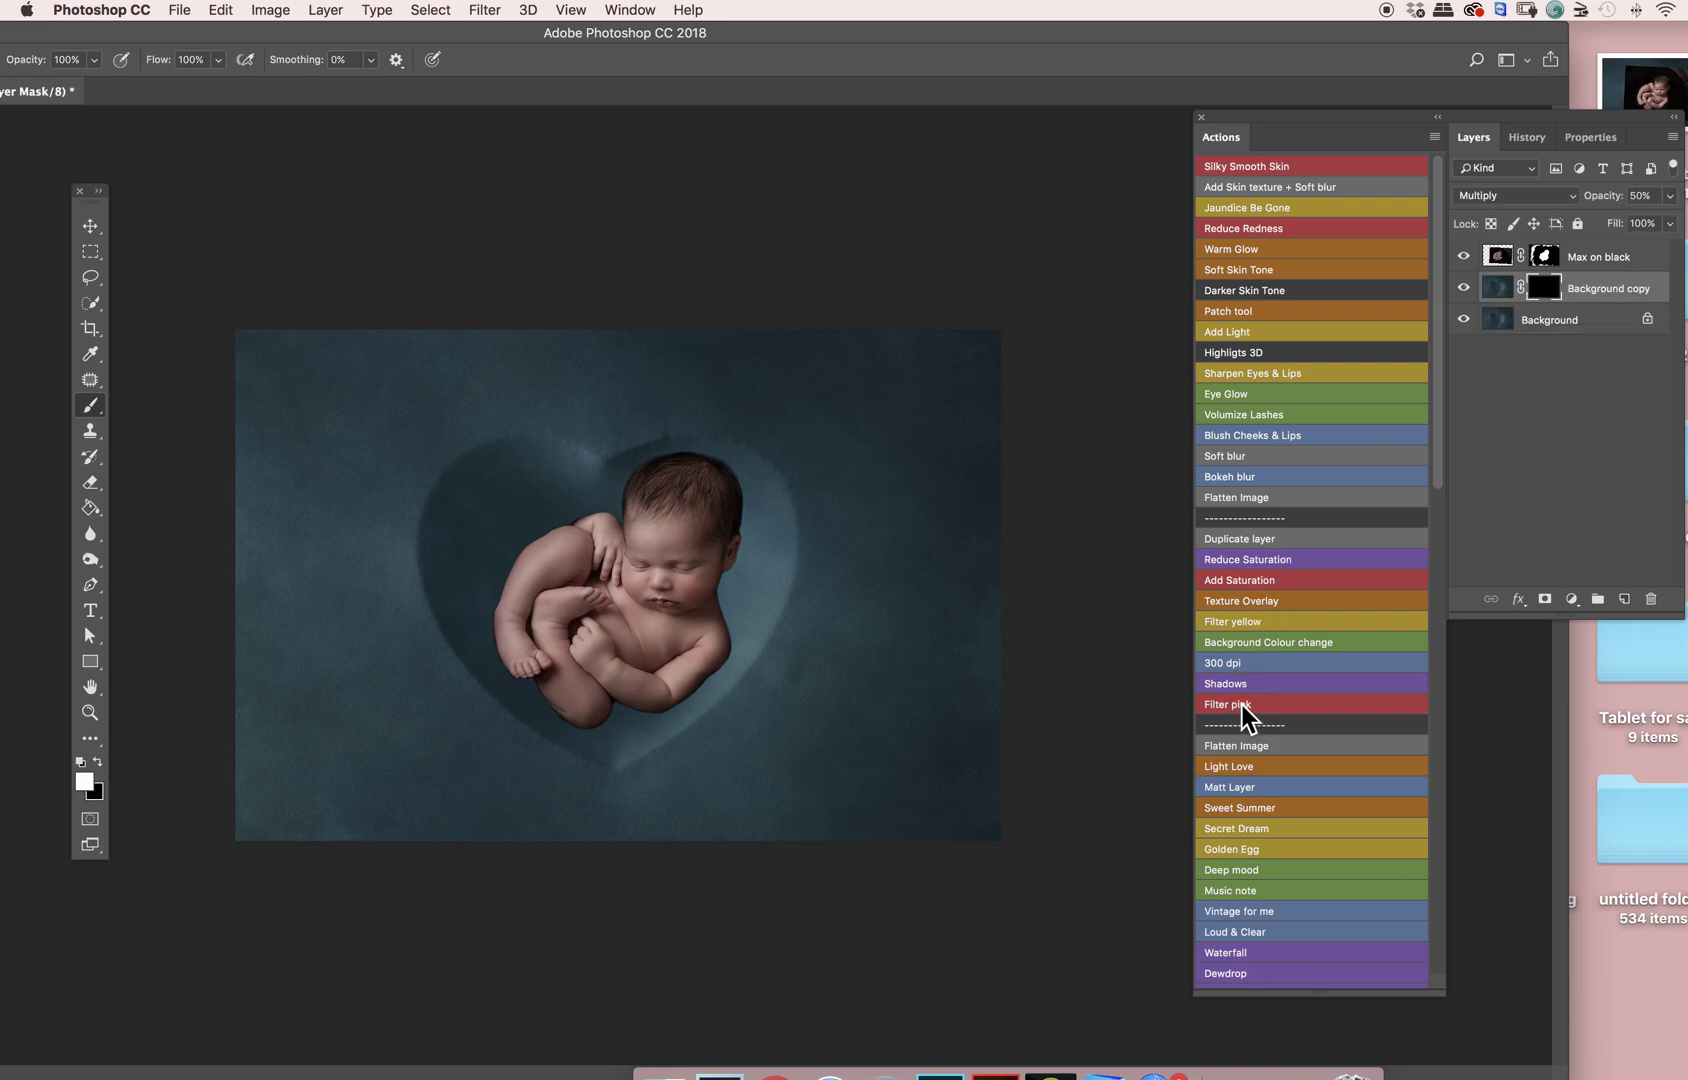
right_click(727, 588)
drag(861, 680, 835, 682)
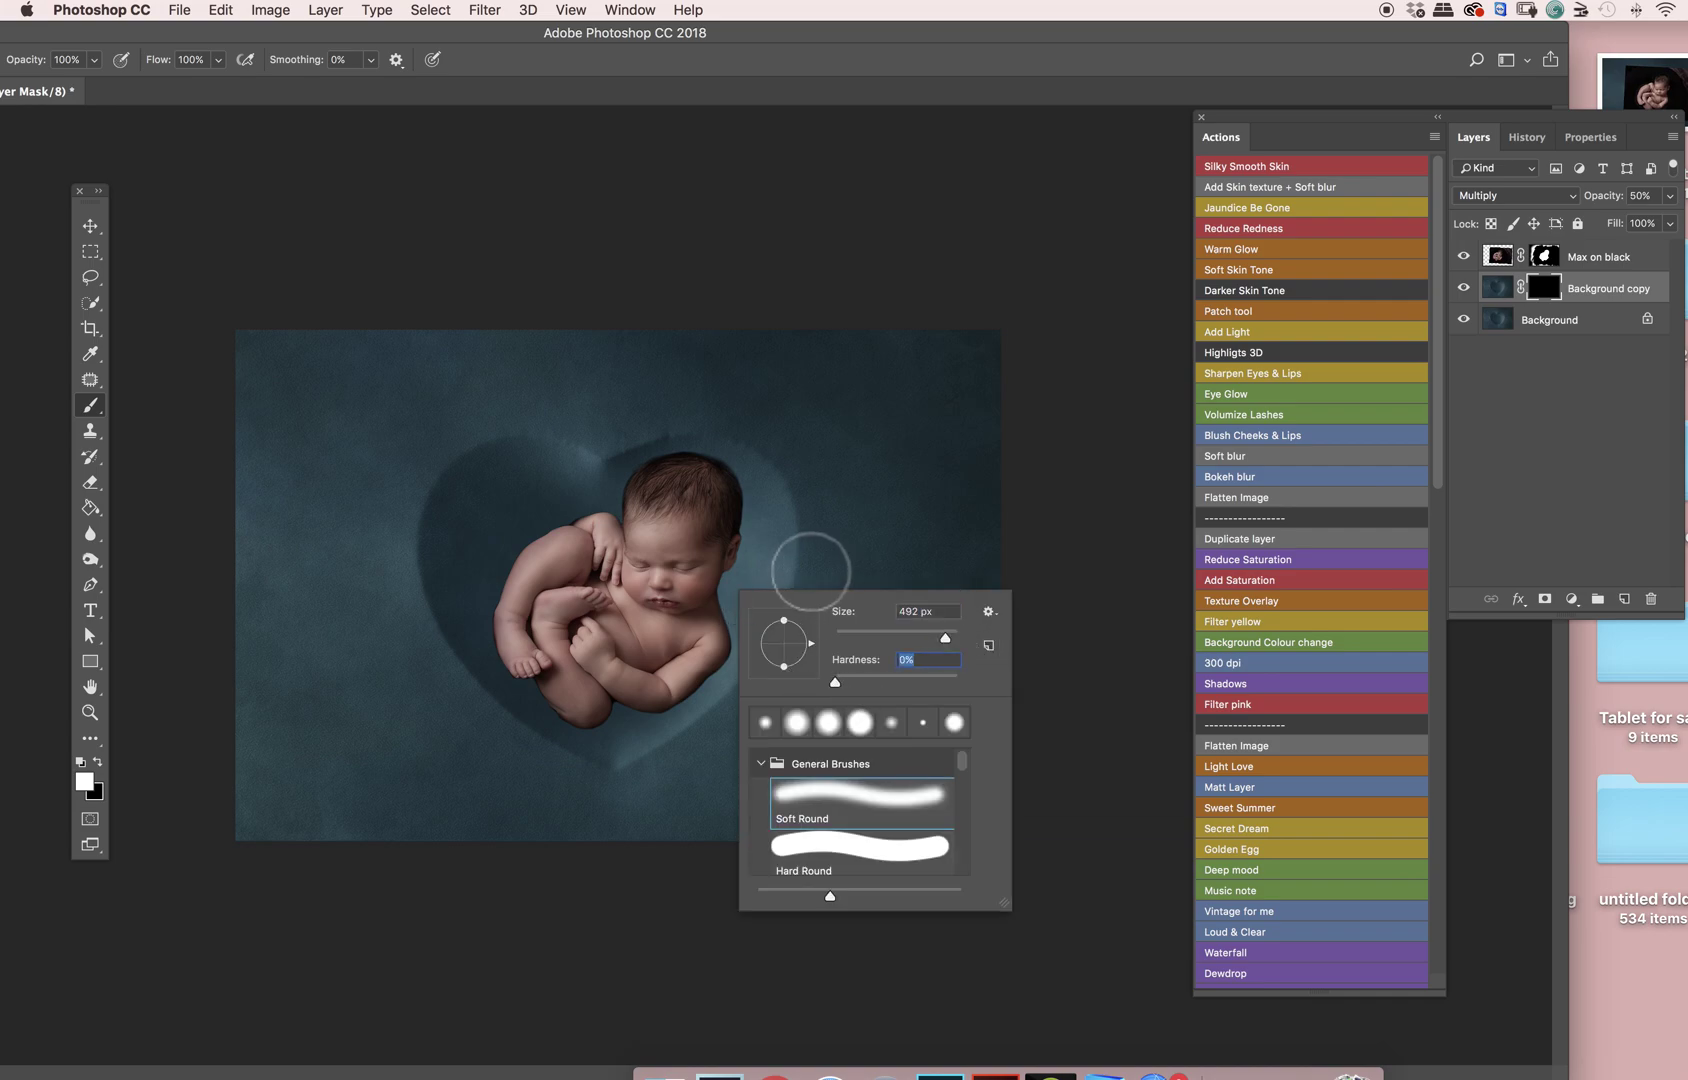
click(92, 559)
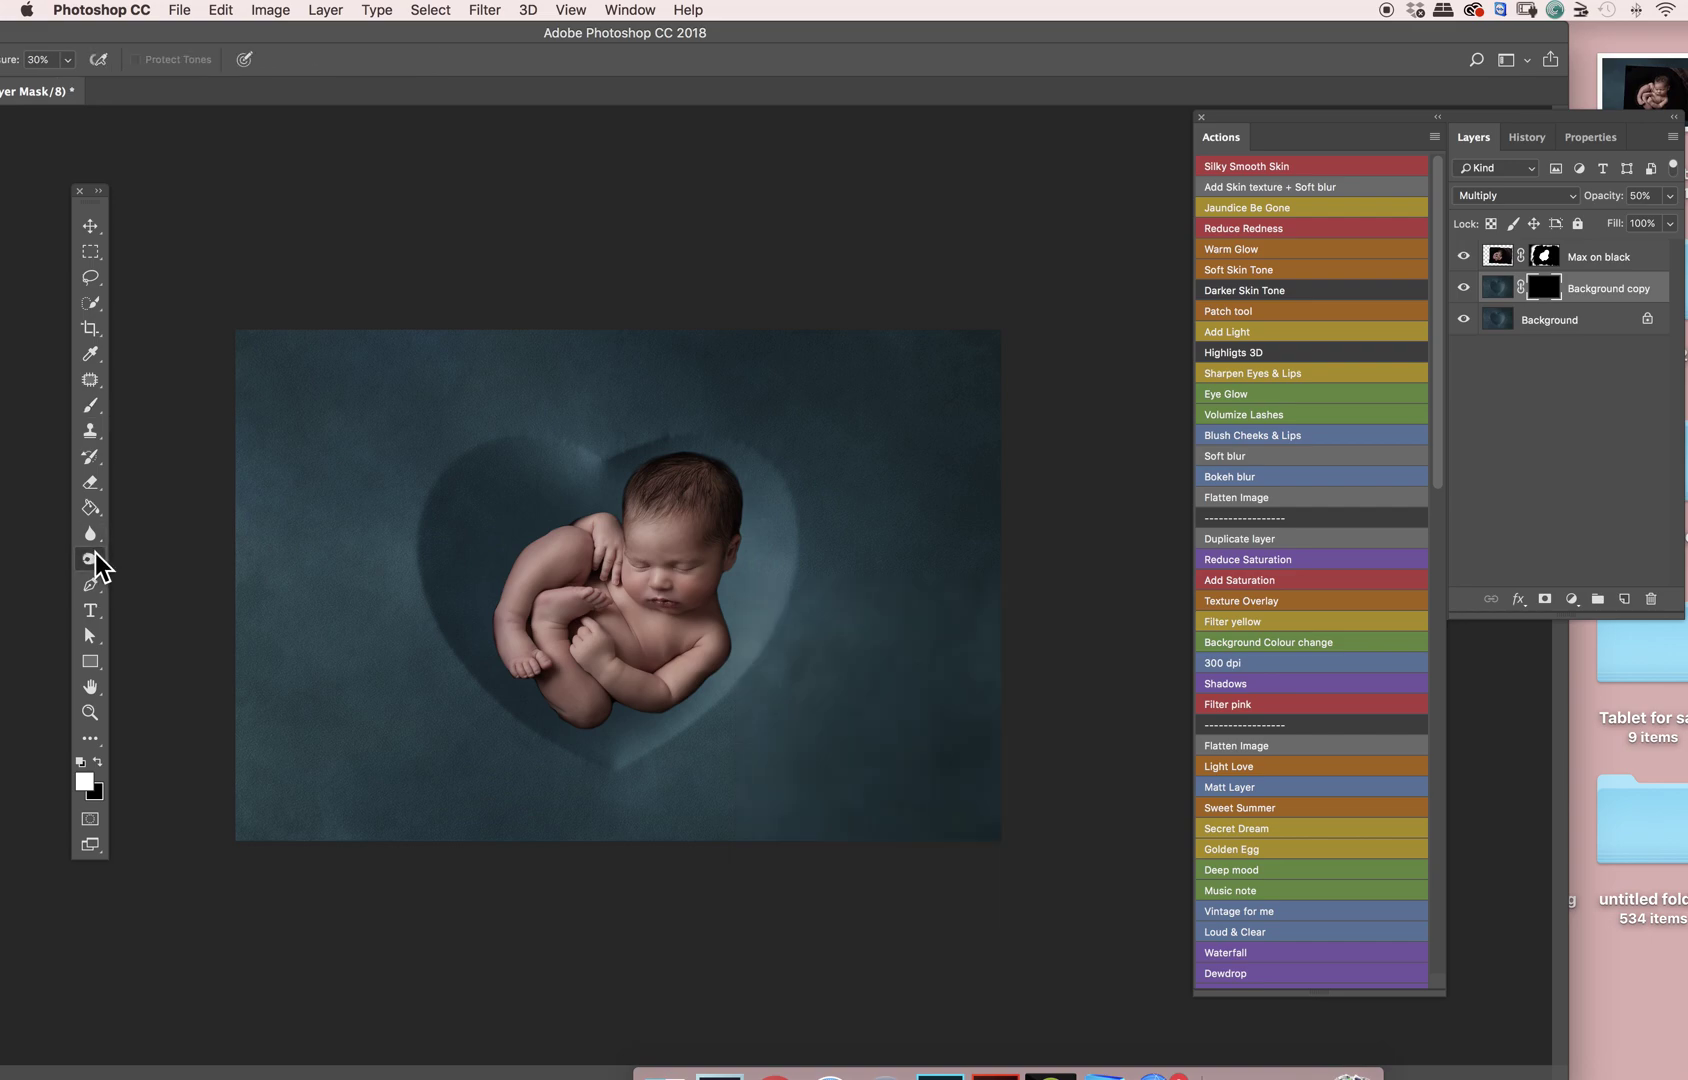
right_click(99, 559)
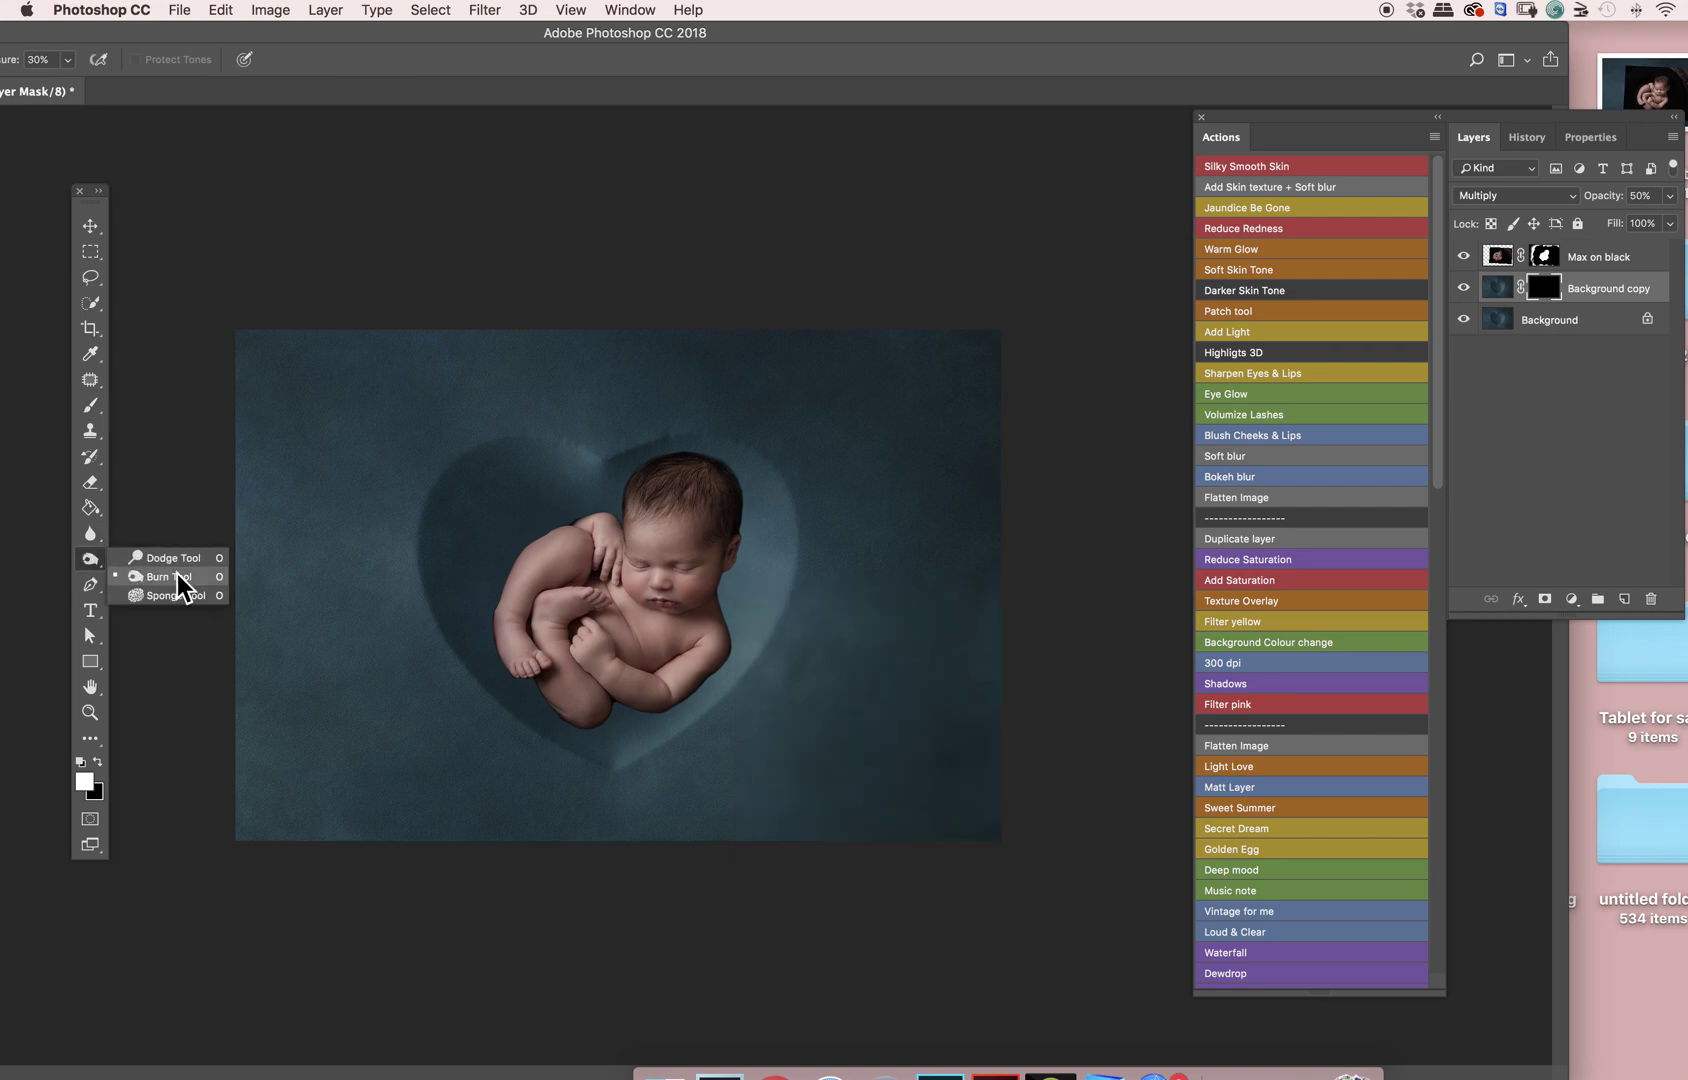
click(177, 576)
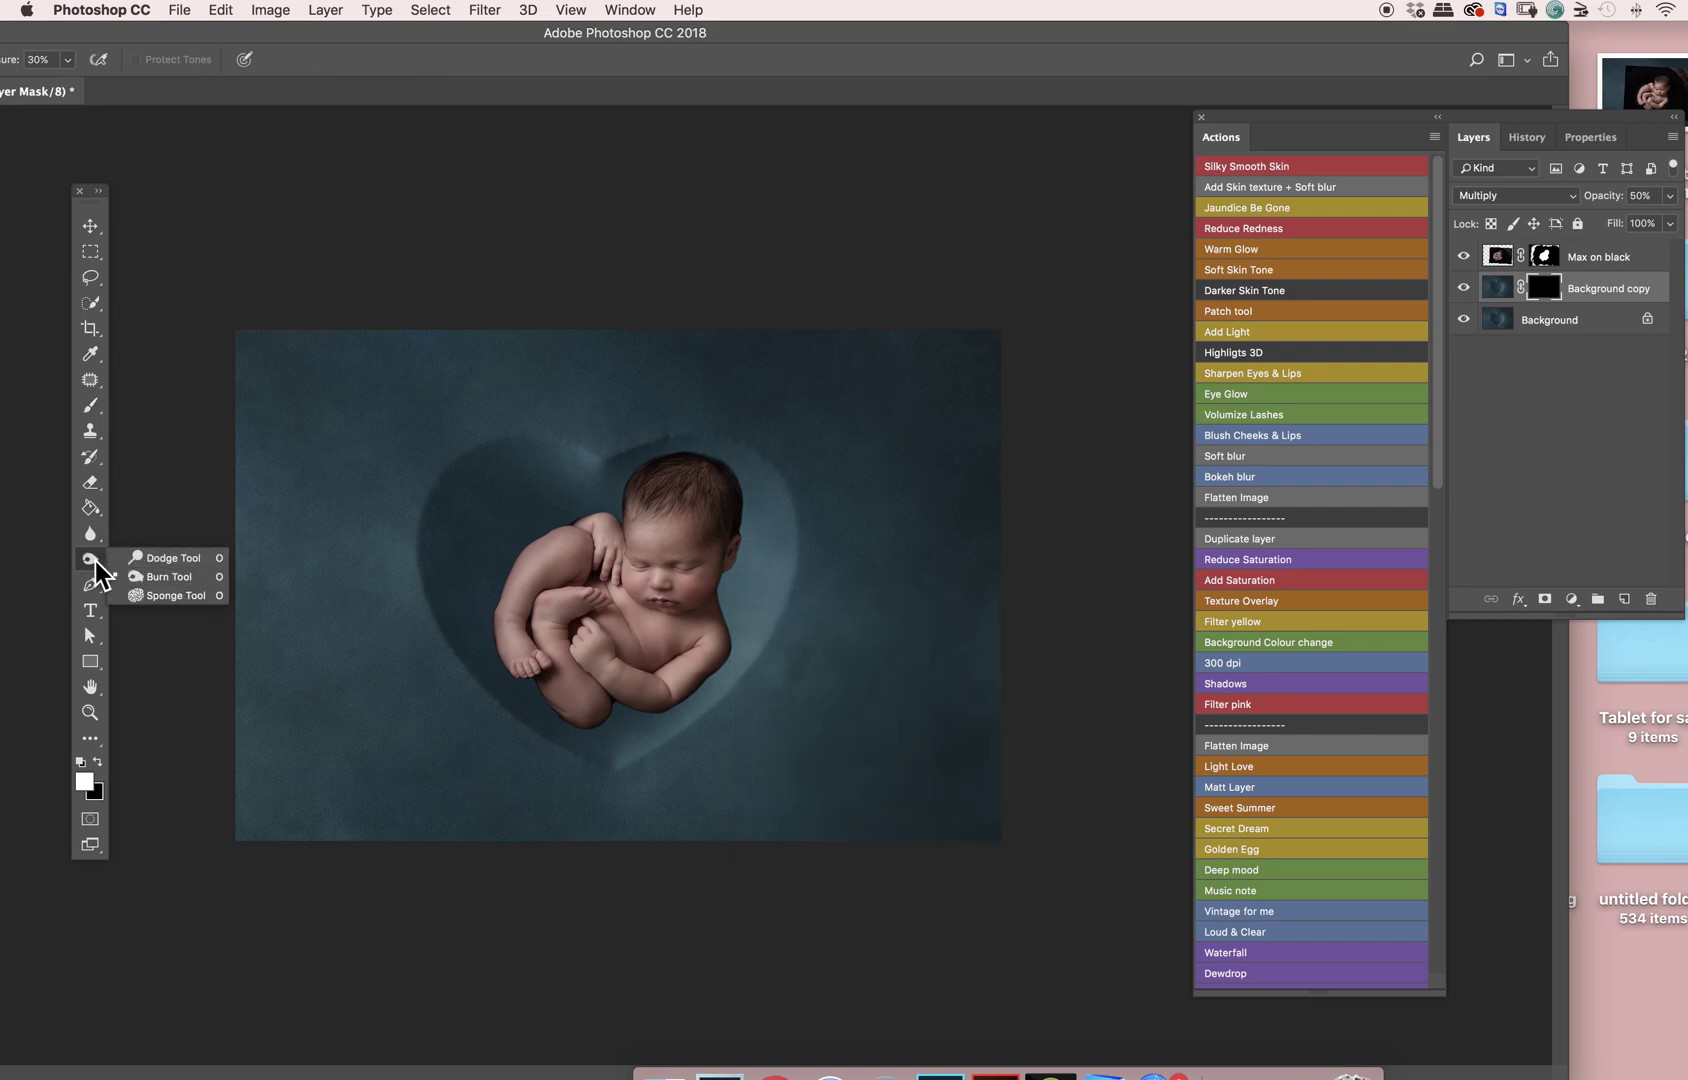
right_click(771, 533)
click(991, 567)
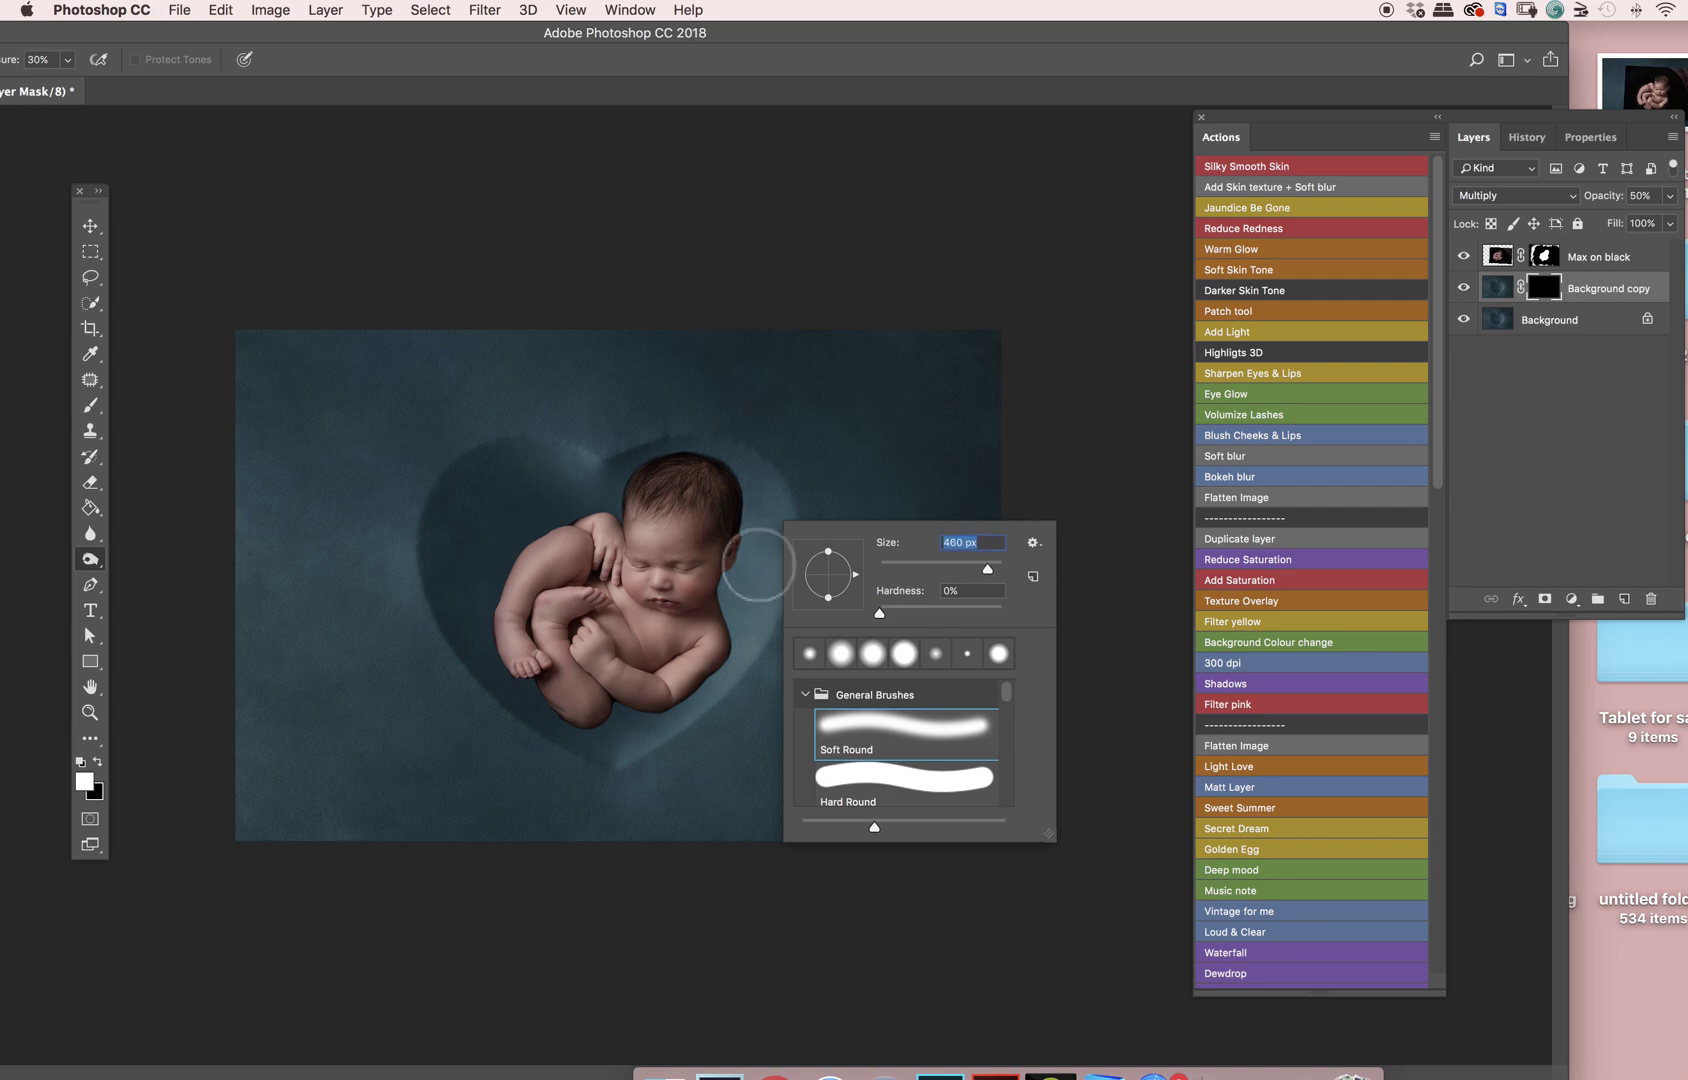
click(684, 477)
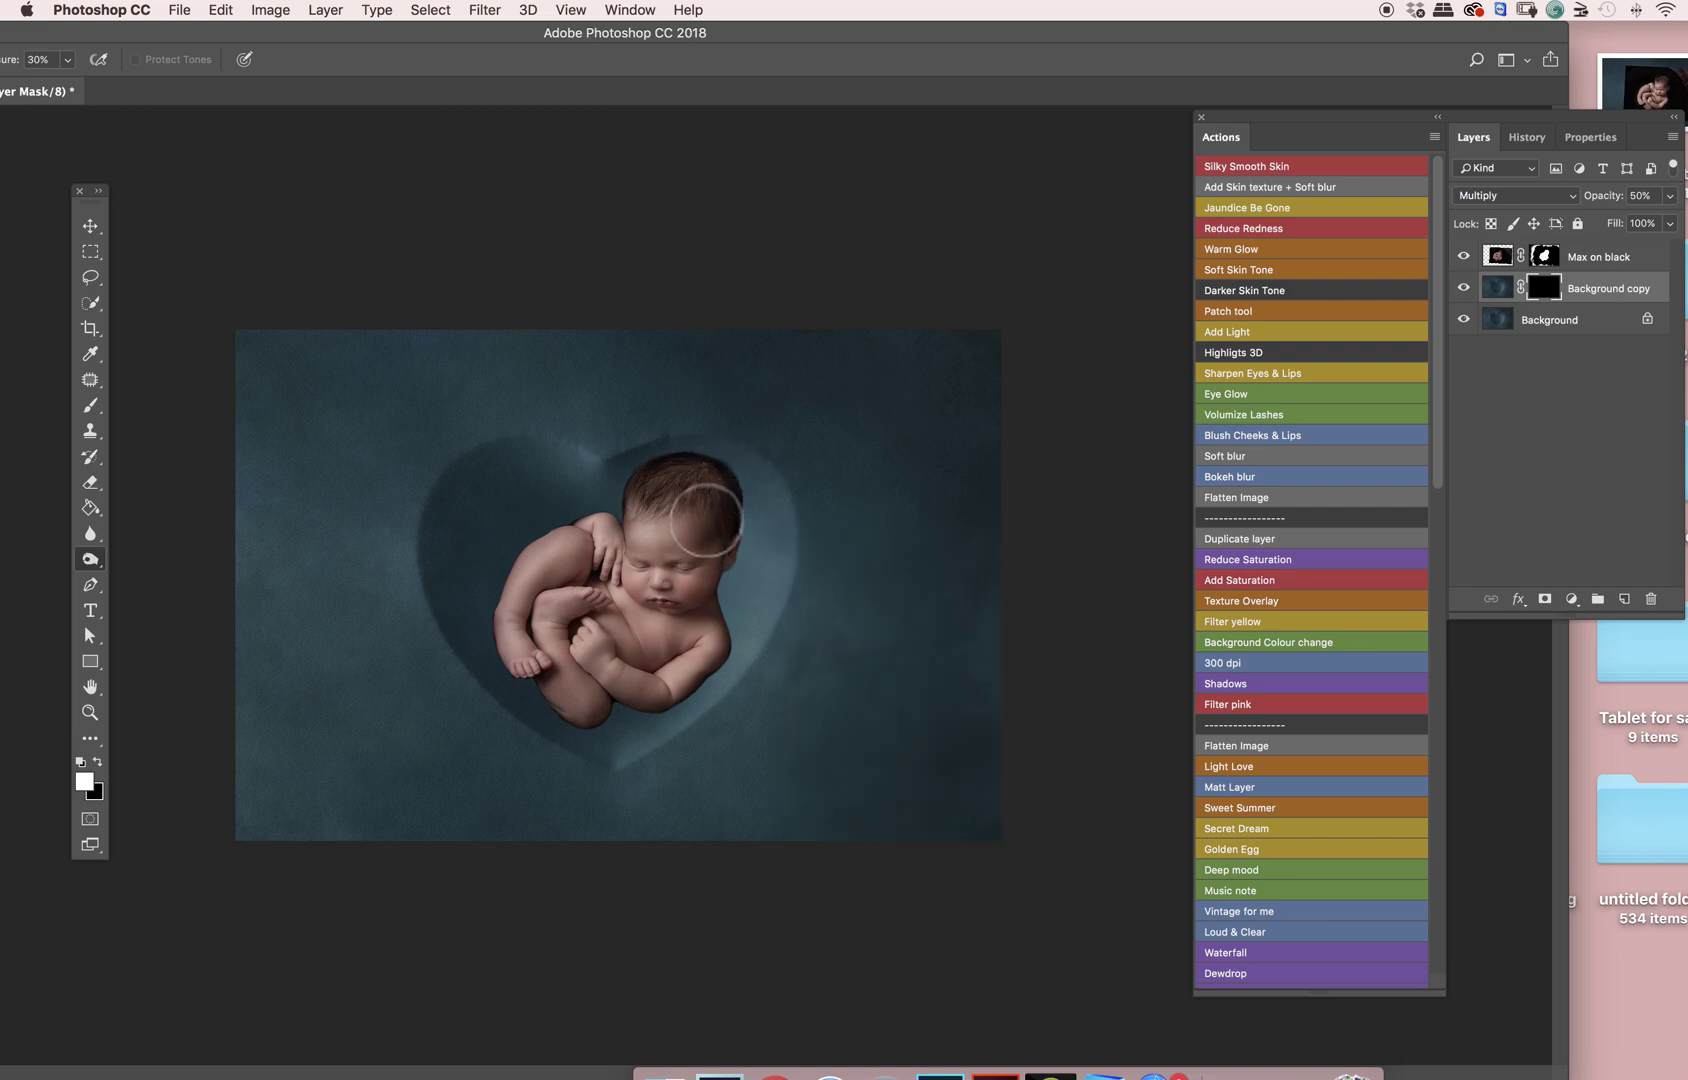
Step: Paint white on the Background copy mask around and behind the baby, finishing with a 1400 px soft brush, and set the layer's opacity to 100%
click(91, 404)
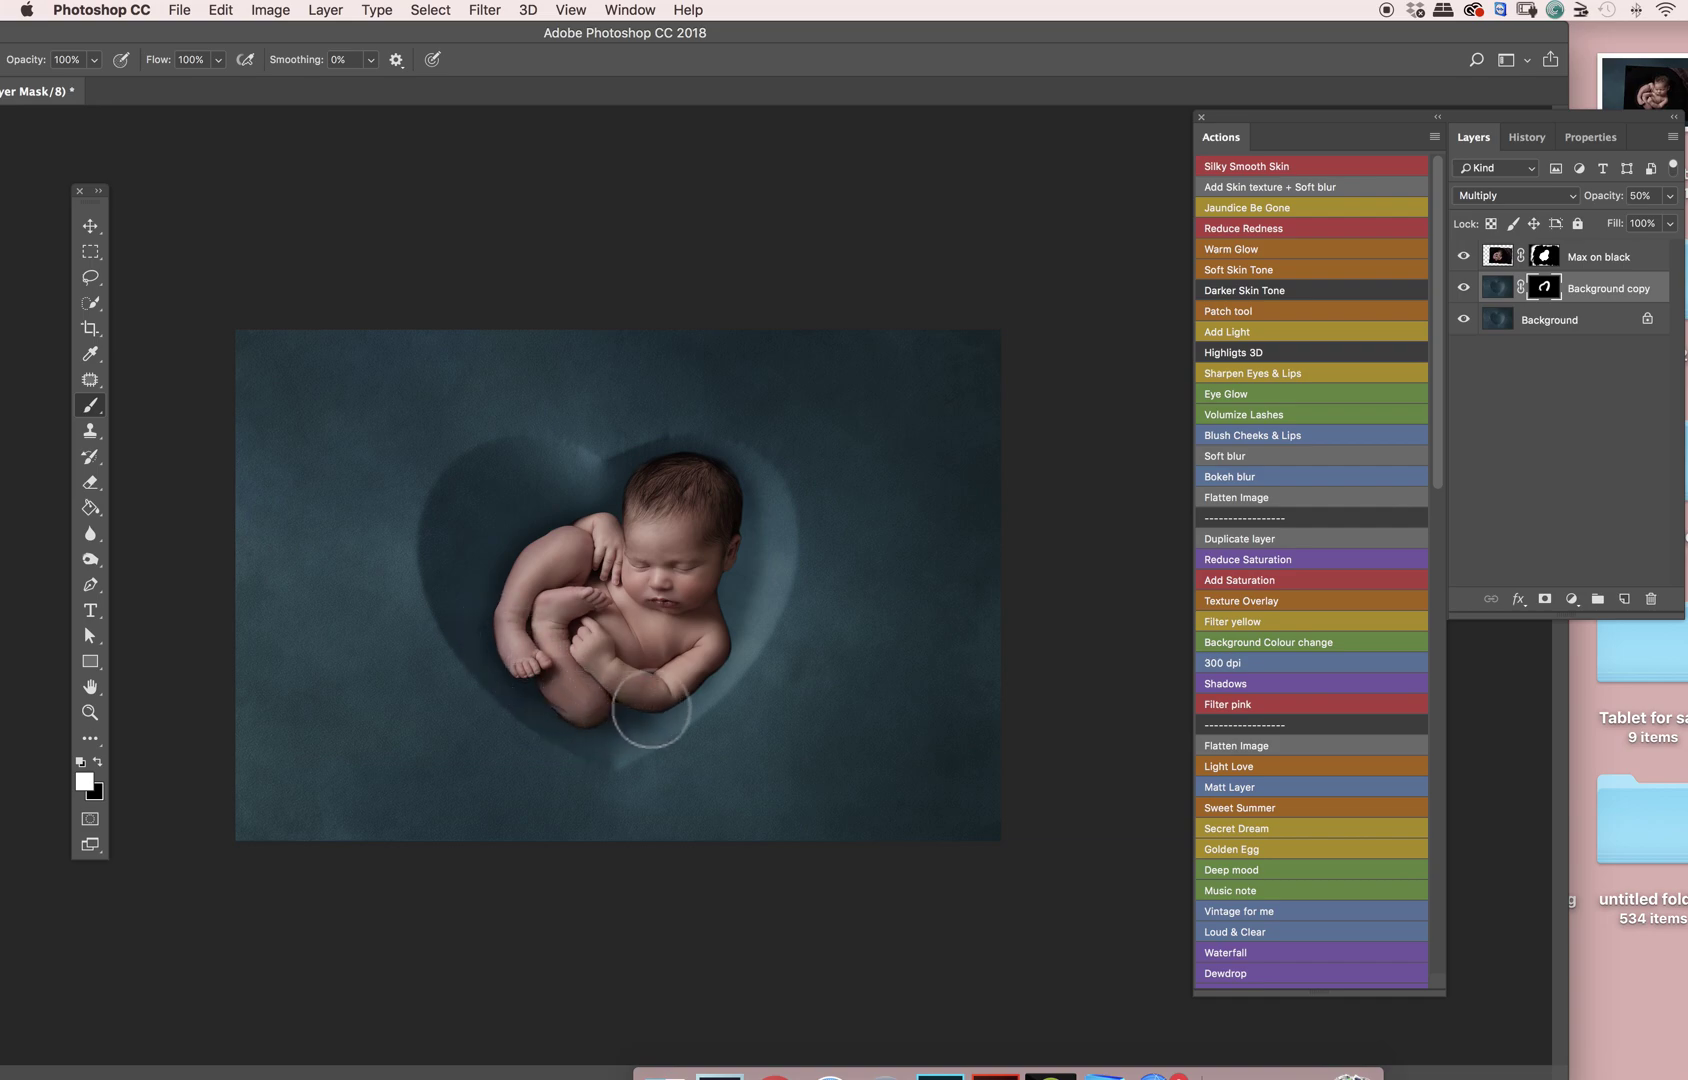
right_click(880, 527)
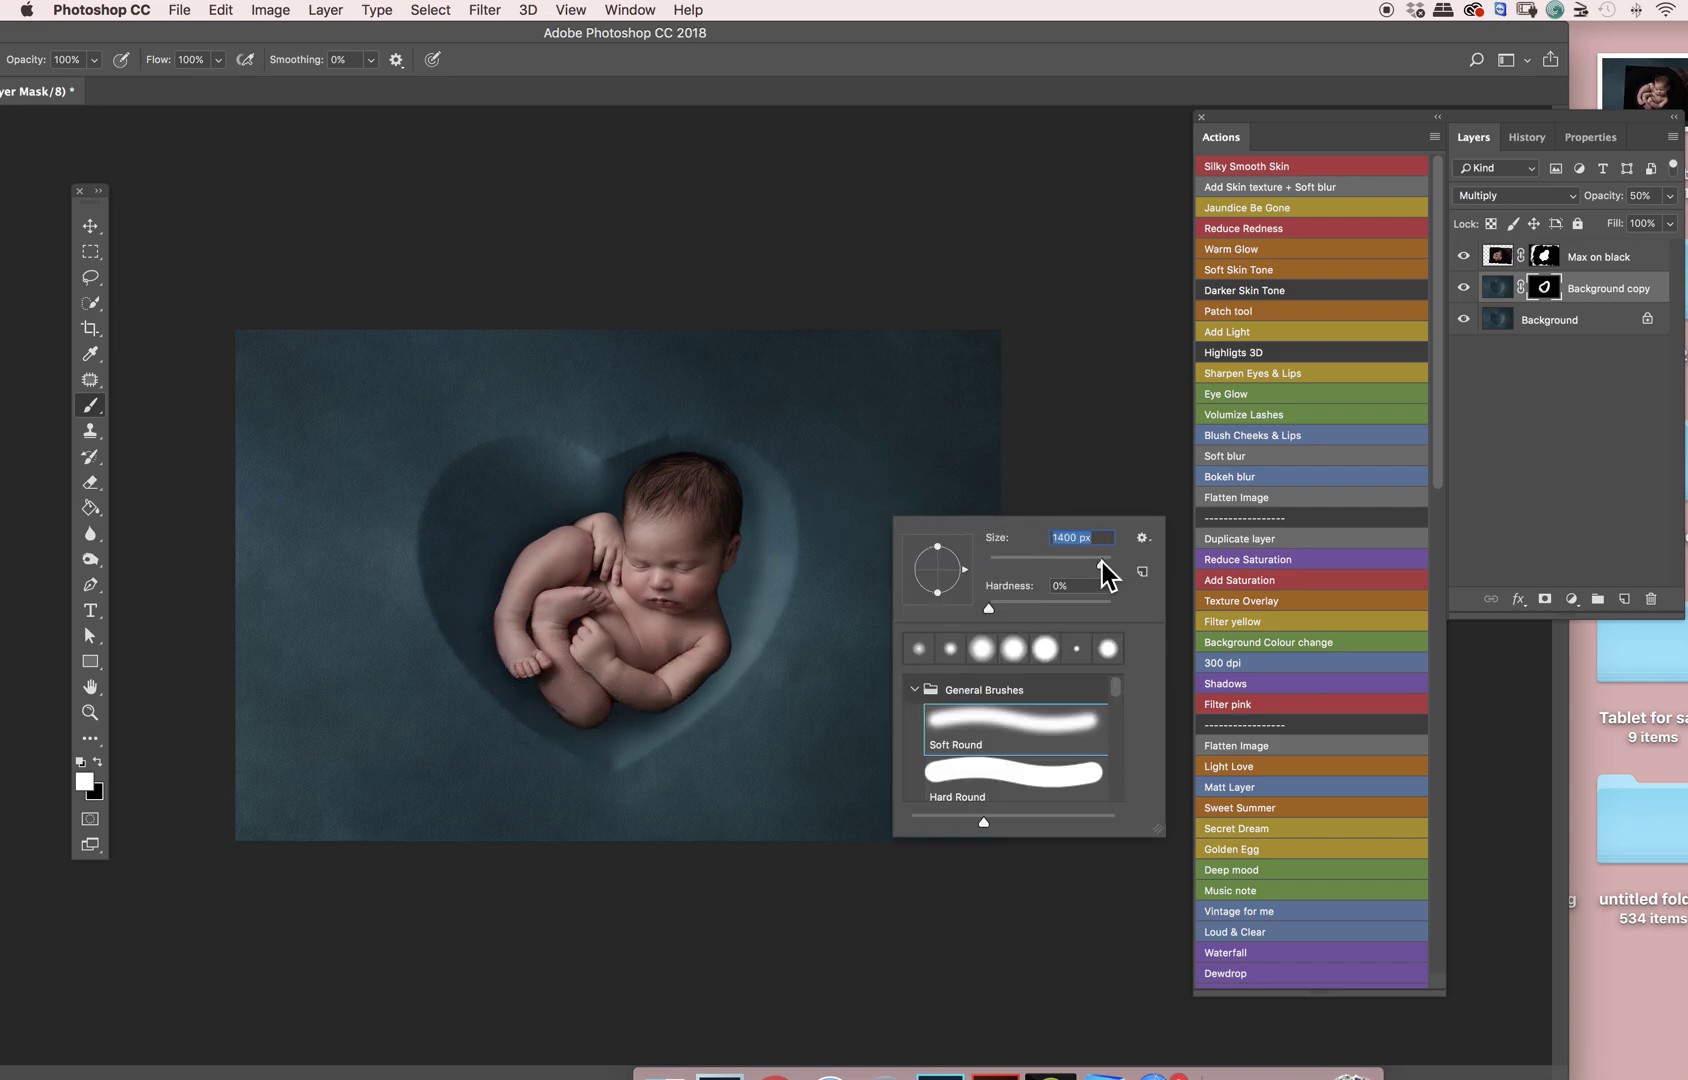
mouse_move(700, 531)
mouse_down()
mouse_move(696, 583)
mouse_move(703, 569)
mouse_up()
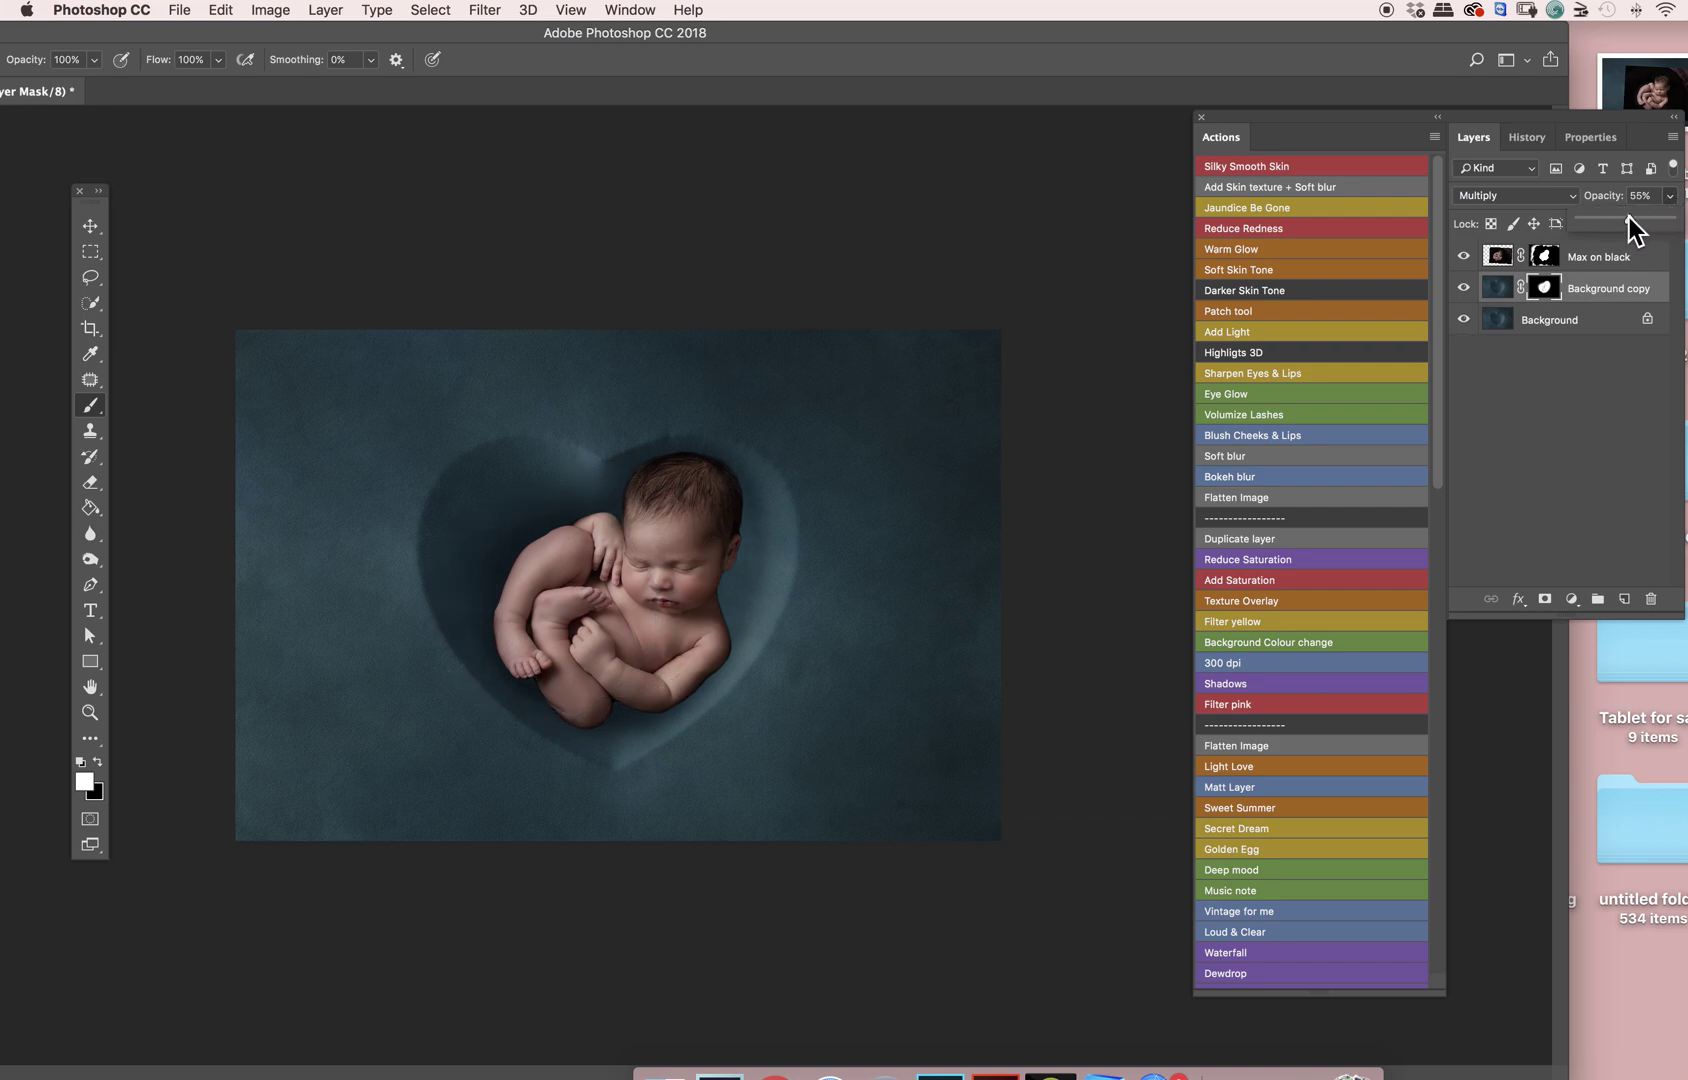
drag(1631, 216, 1652, 214)
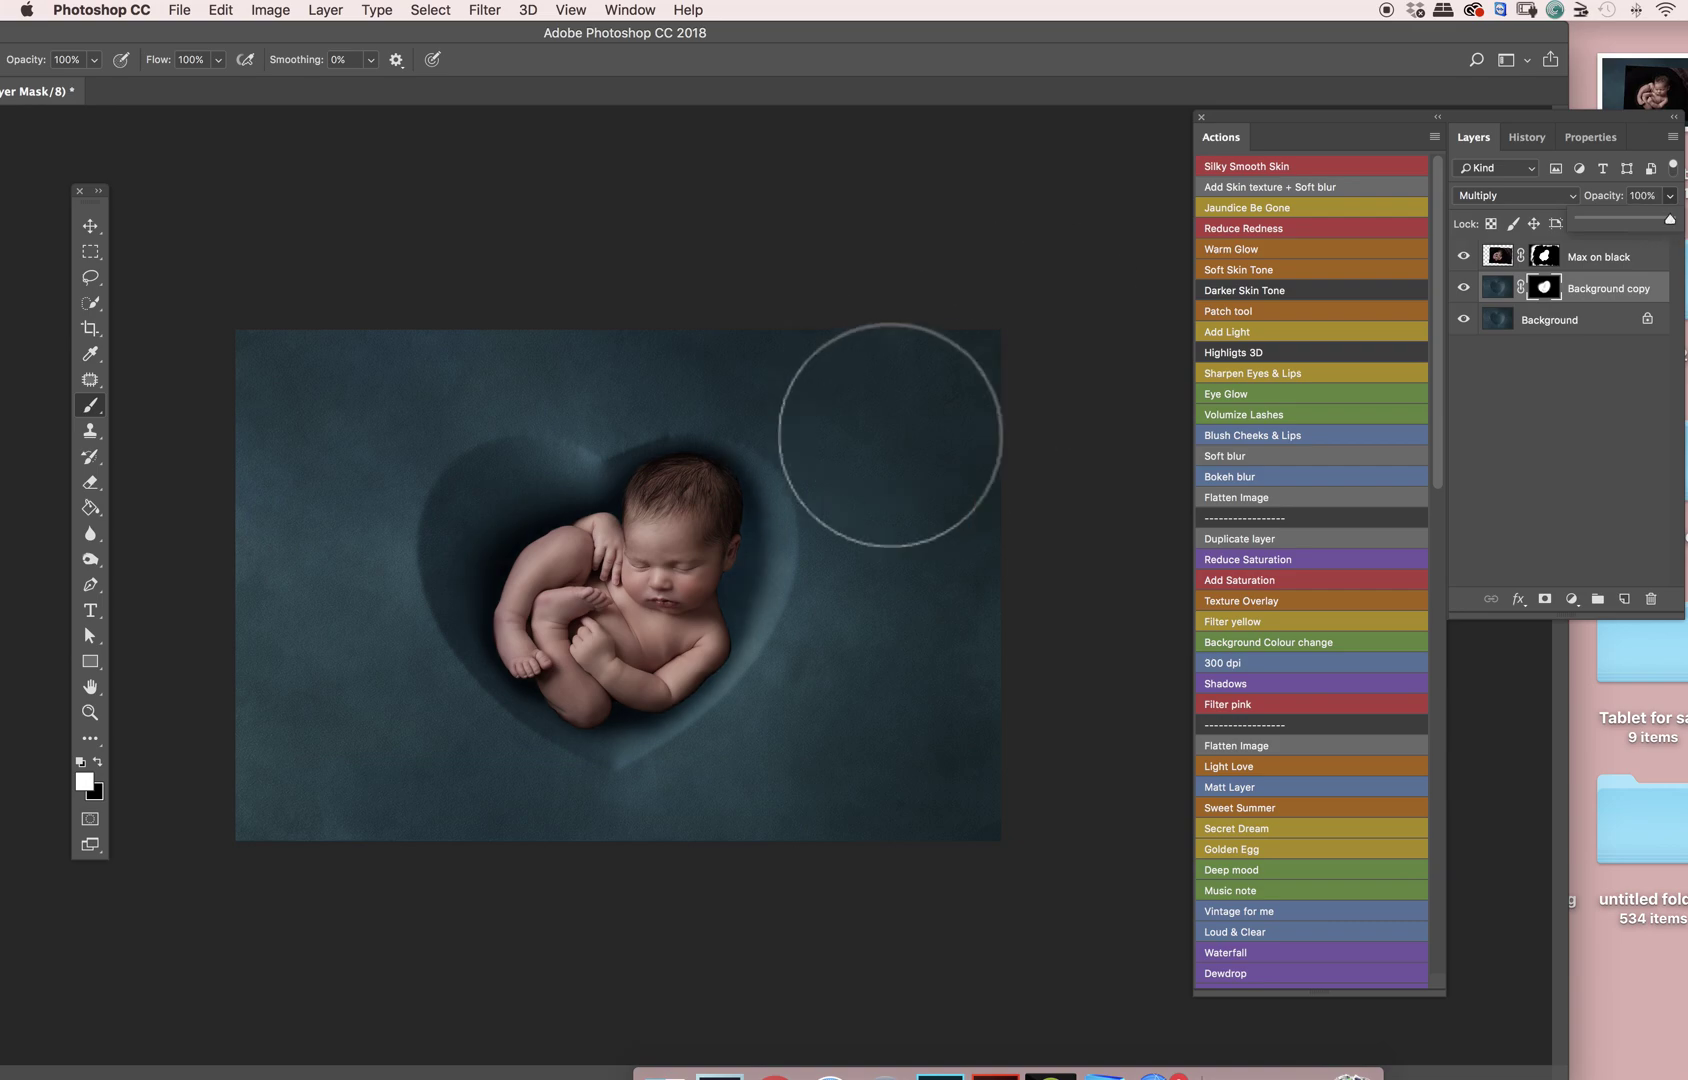
Step: Switch to black with a 460 px soft brush at 49% opacity and soften the shadow beside the baby's head on the Background copy mask
right_click(1102, 542)
drag(1093, 553, 1075, 555)
click(99, 762)
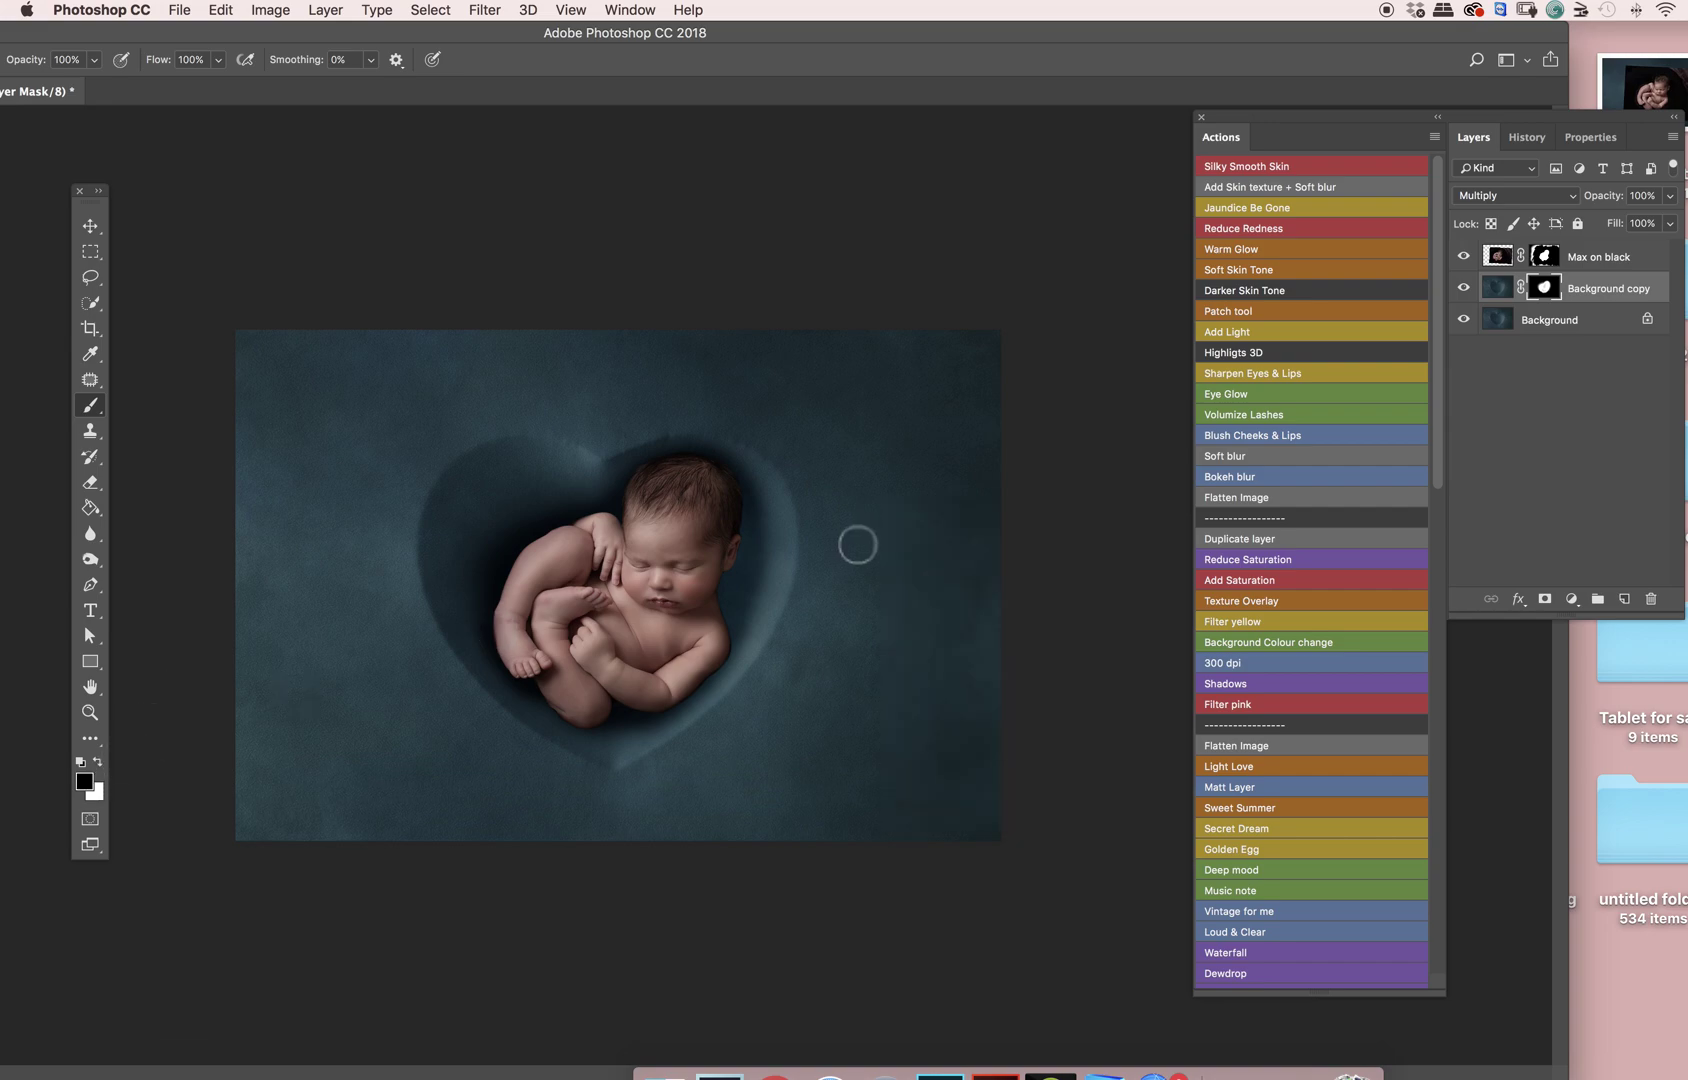
right_click(857, 544)
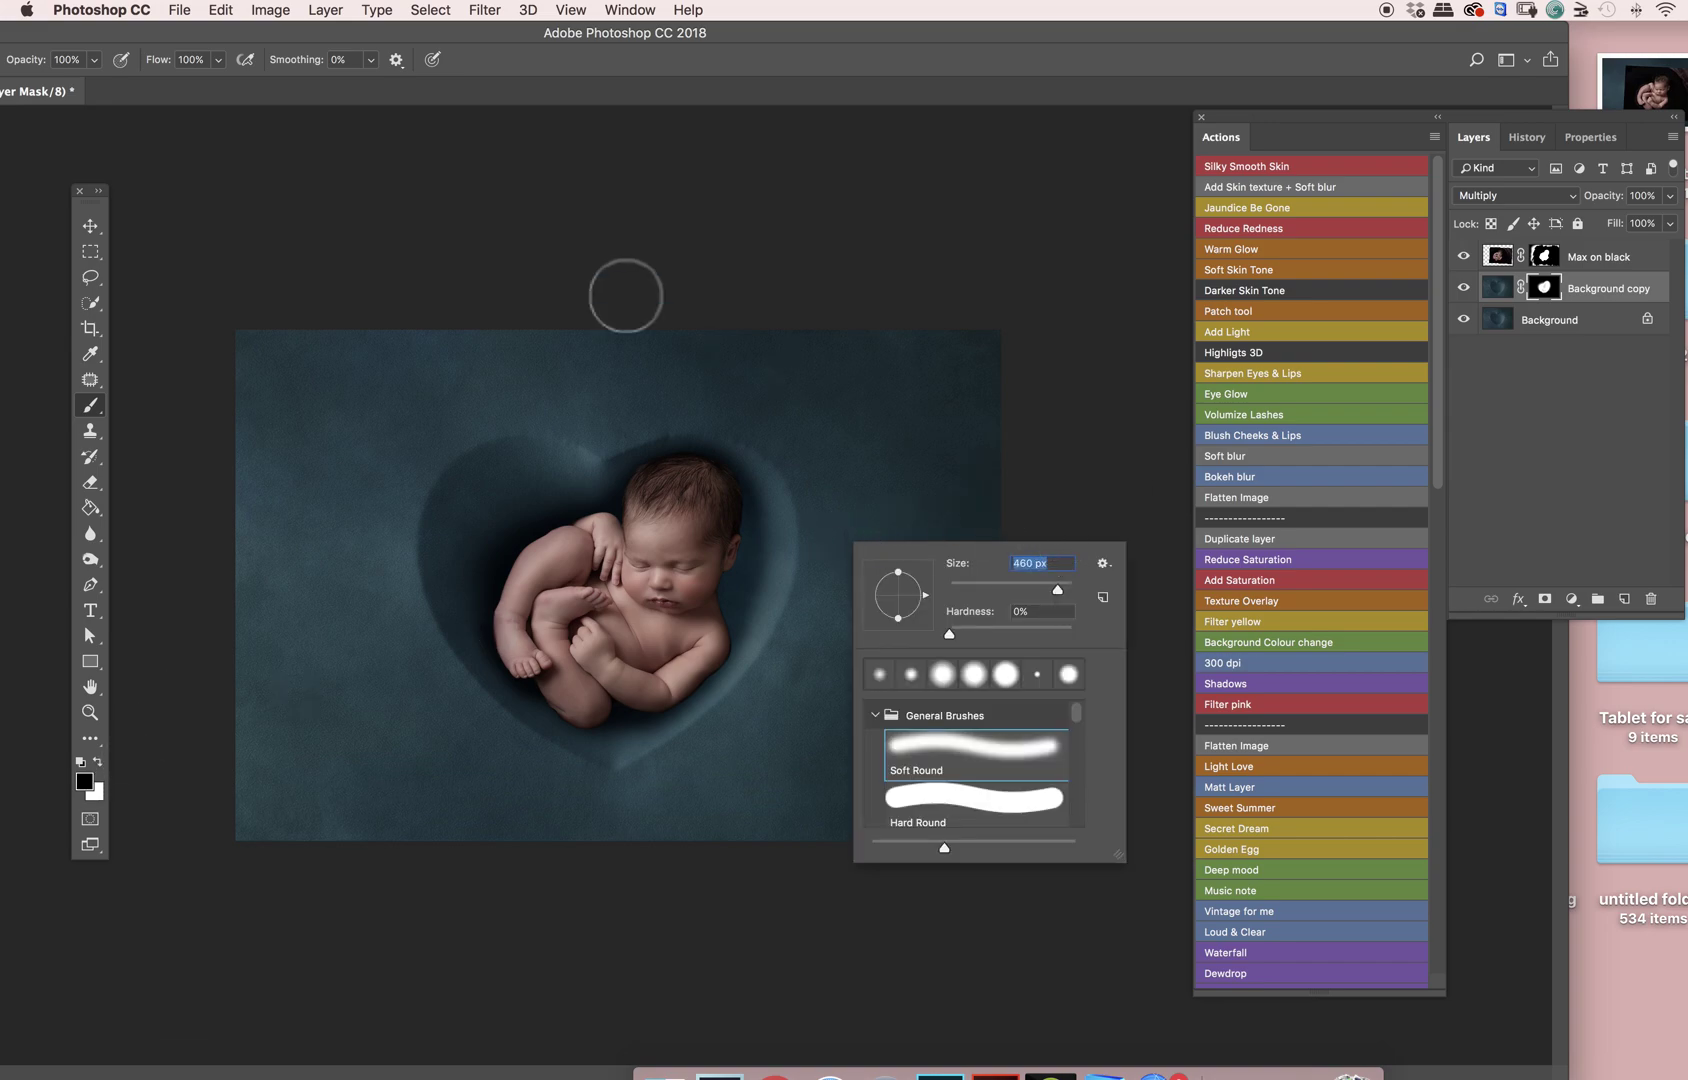
drag(80, 66, 54, 80)
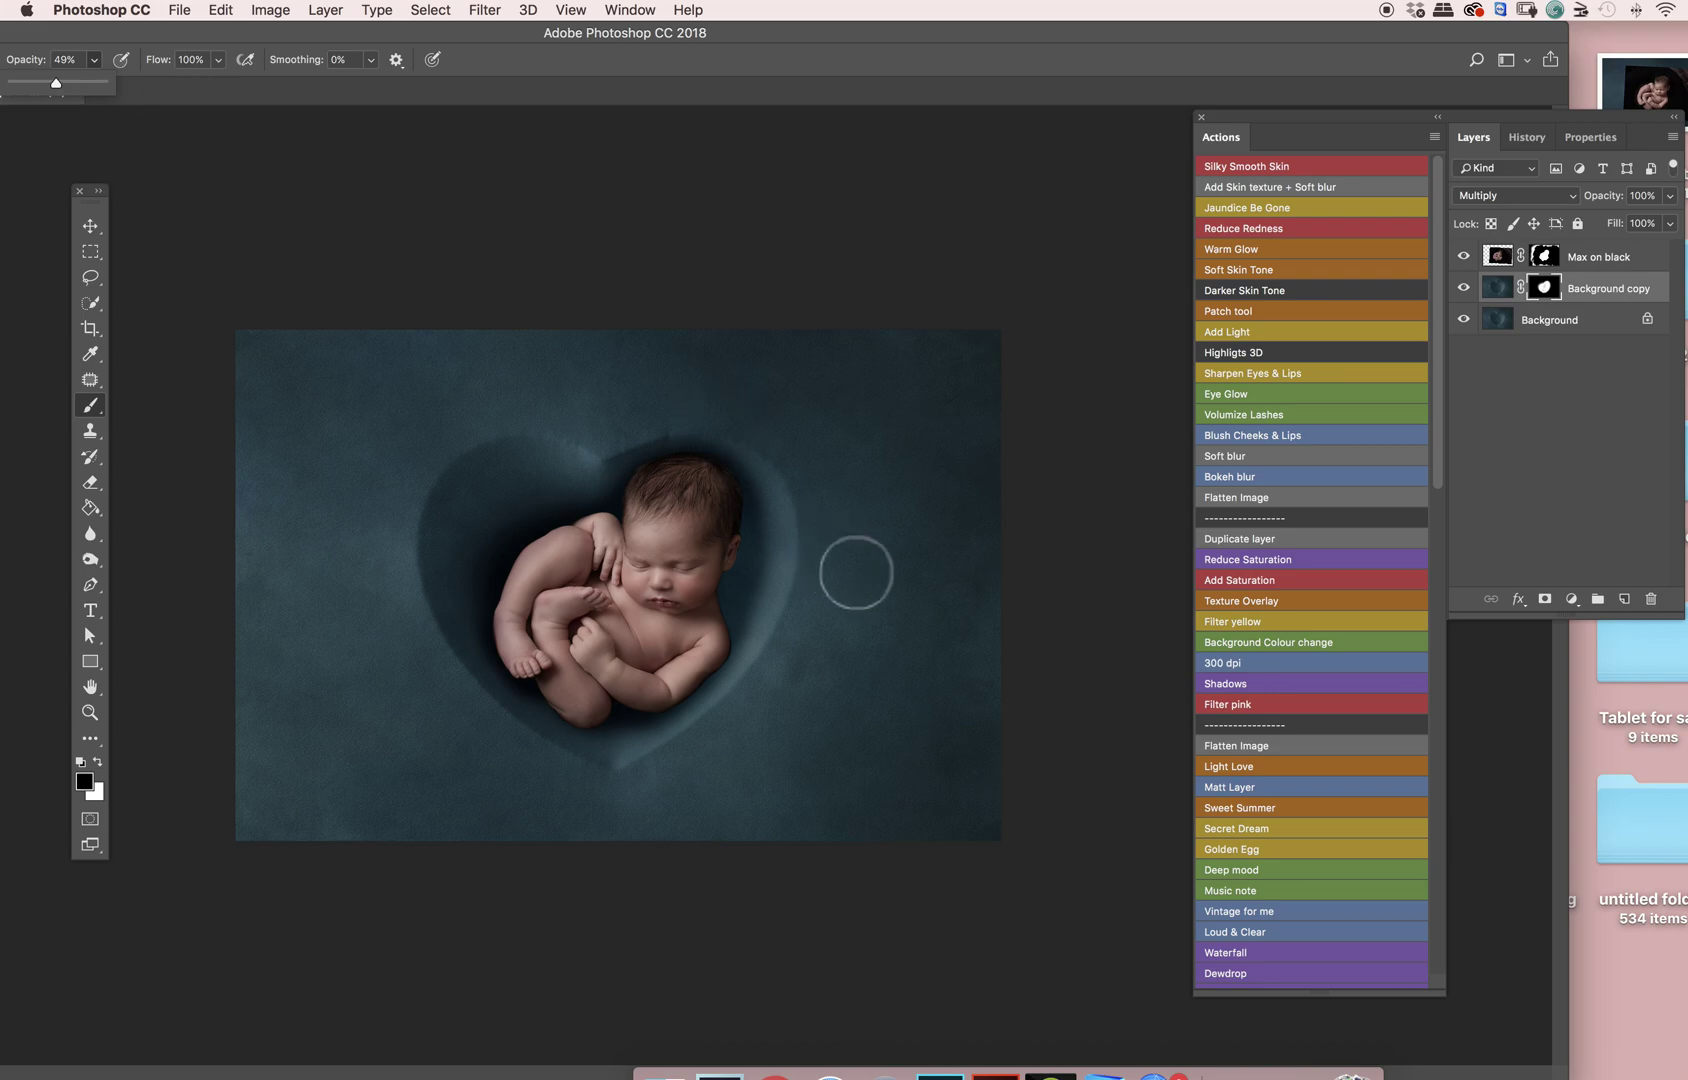
click(766, 494)
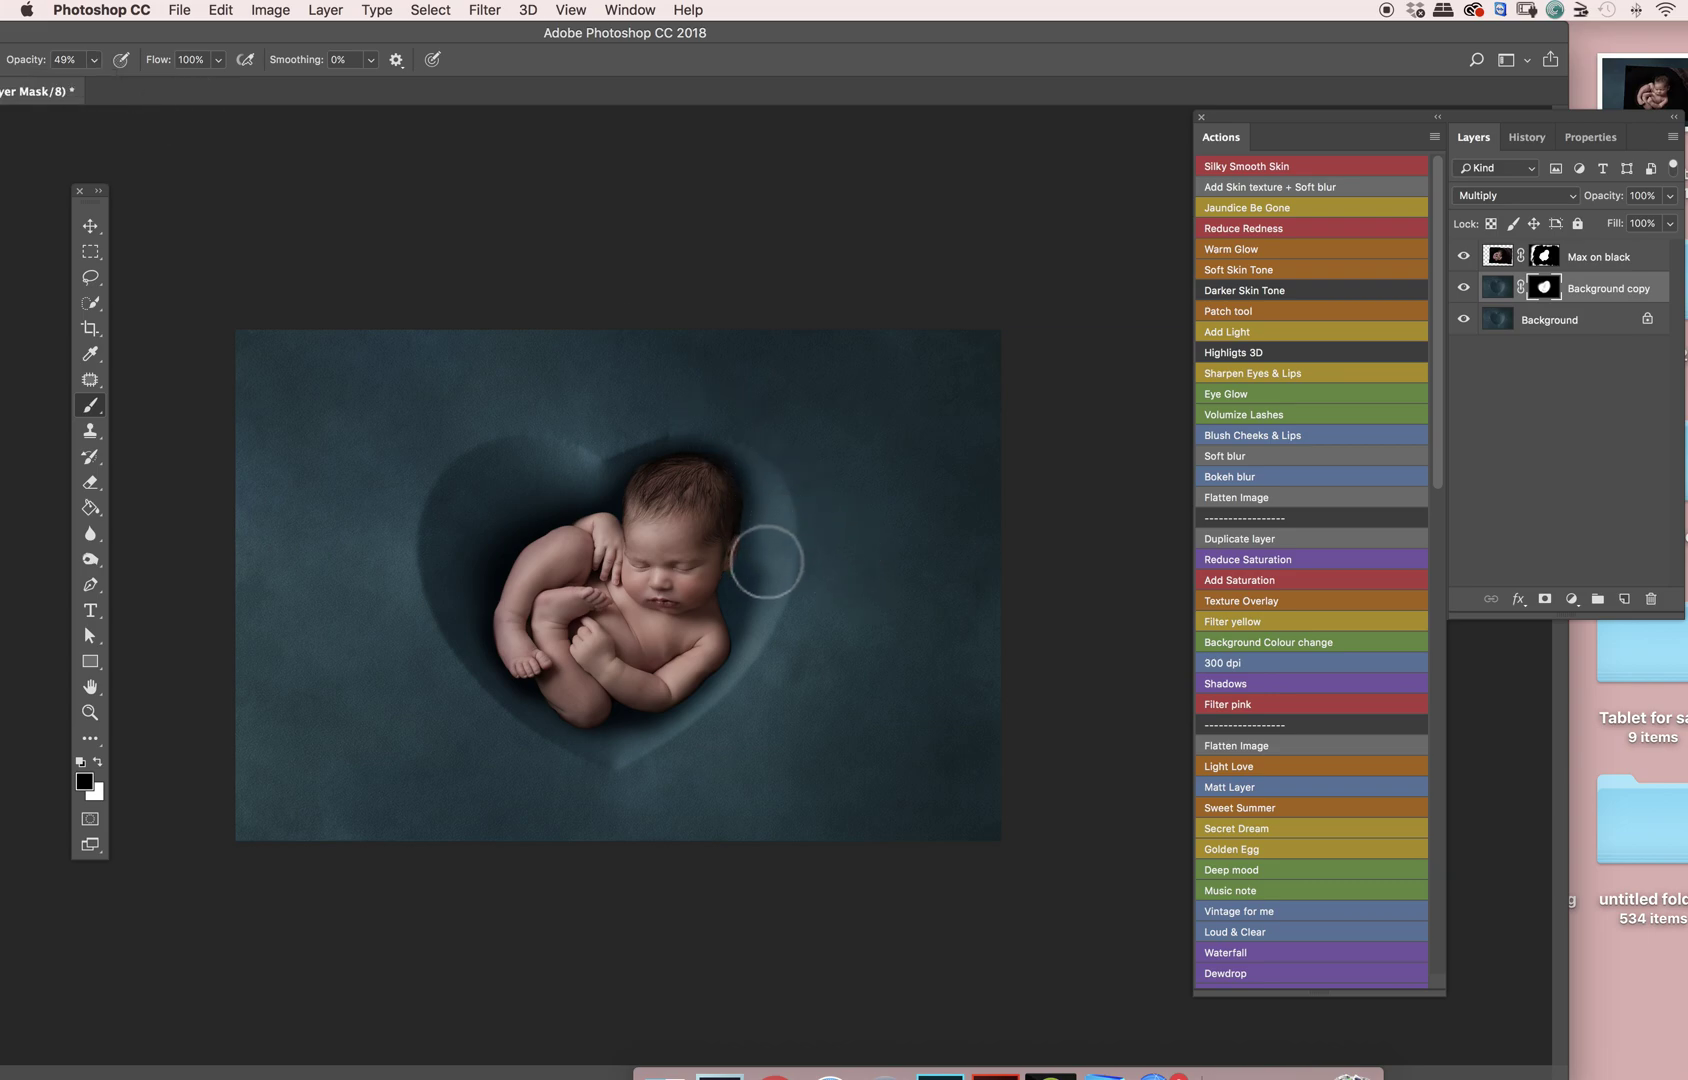
Step: Lower the brush opacity to 29% and refine the shadow on the Background copy mask around the head and face
right_click(815, 541)
click(768, 551)
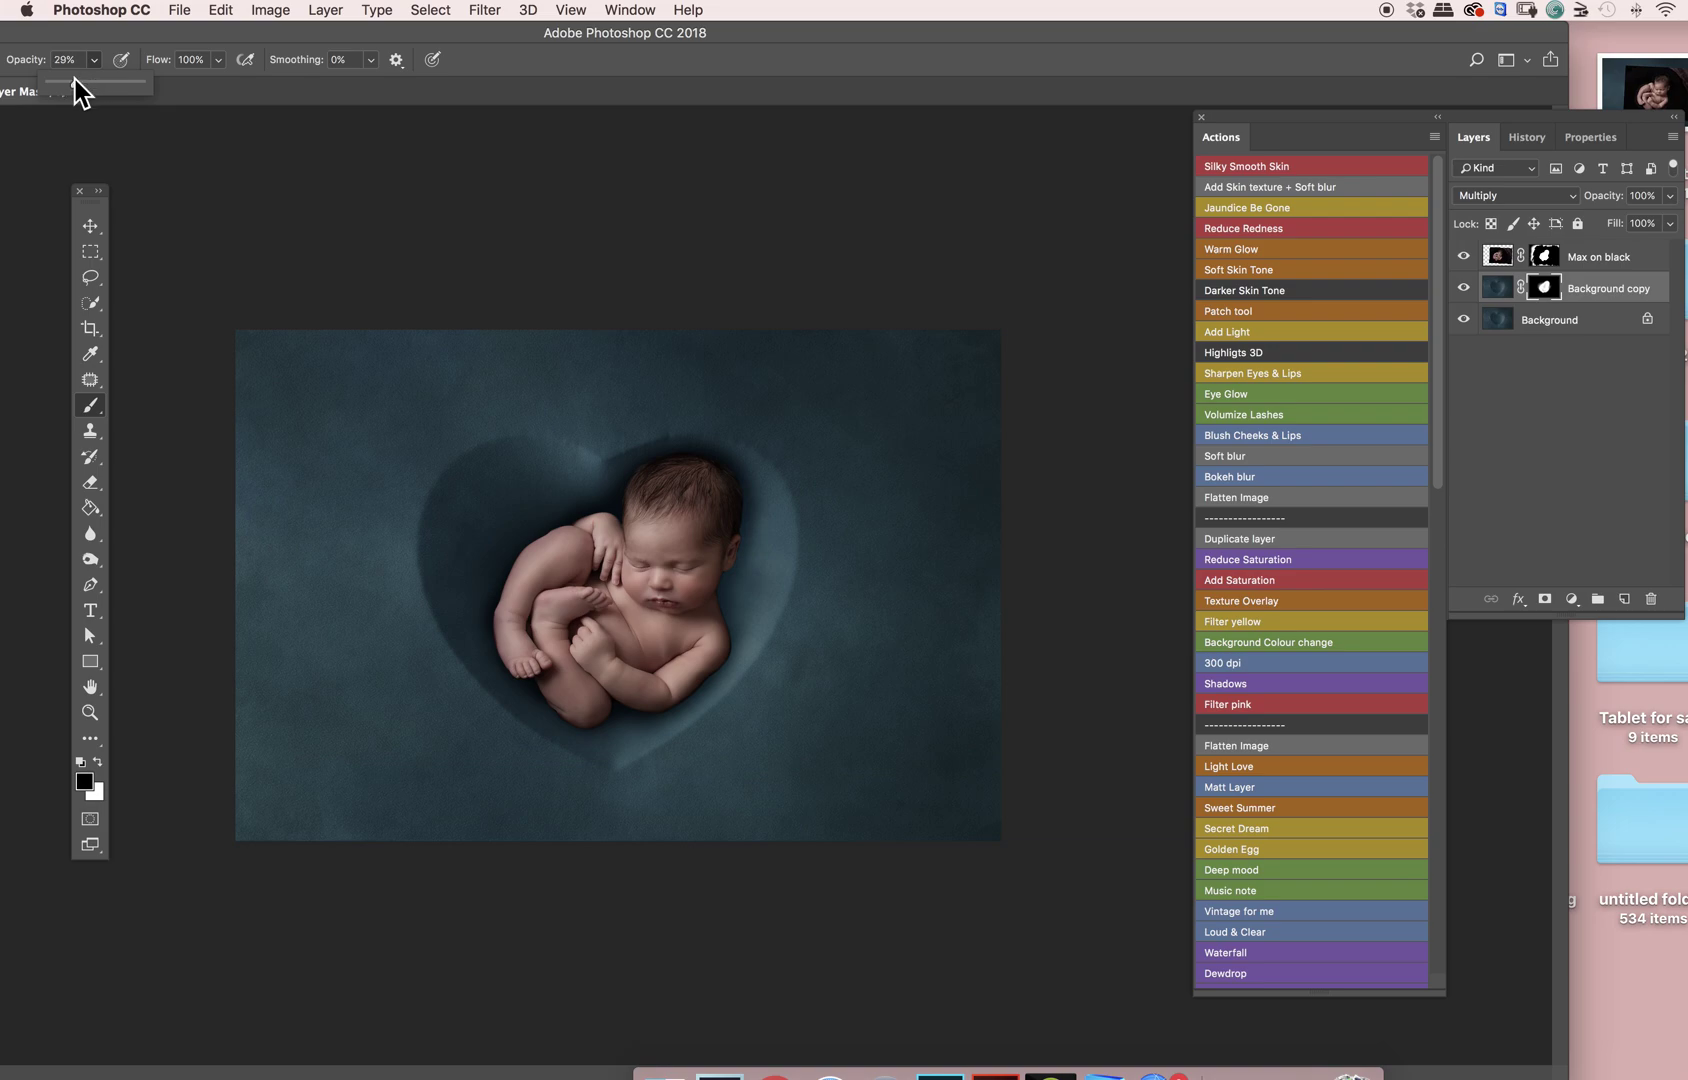
click(716, 460)
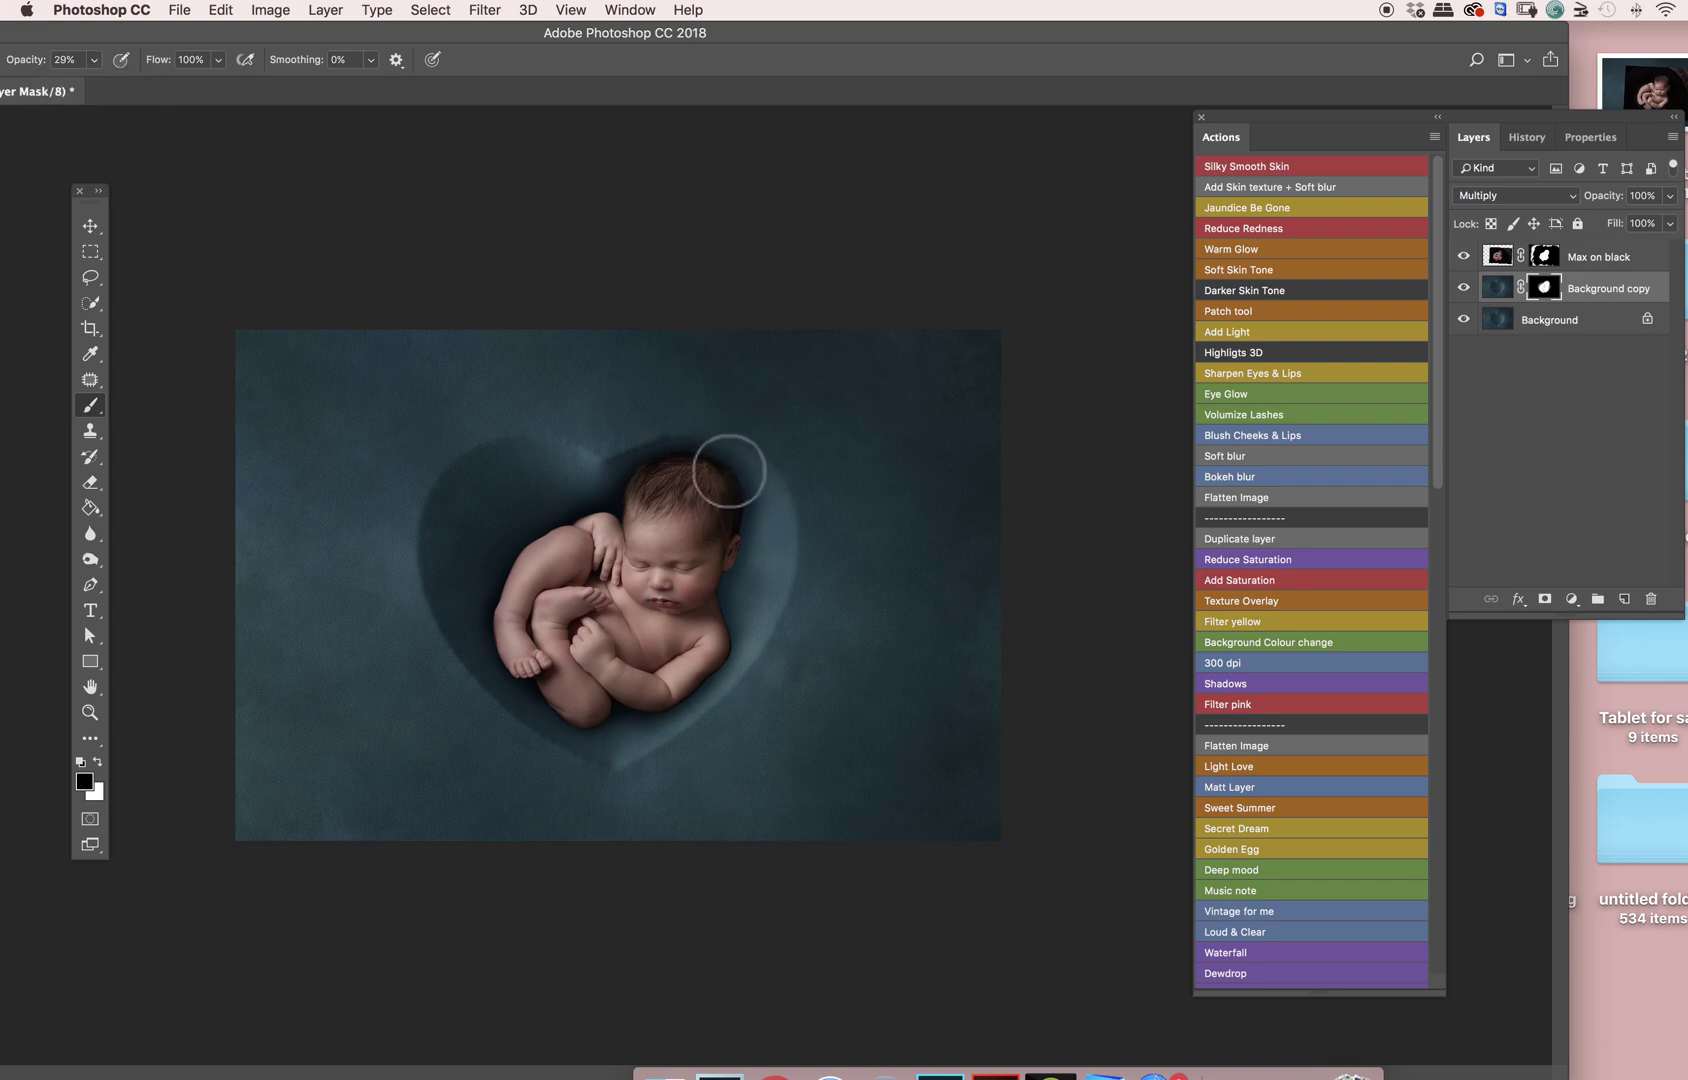
key(x)
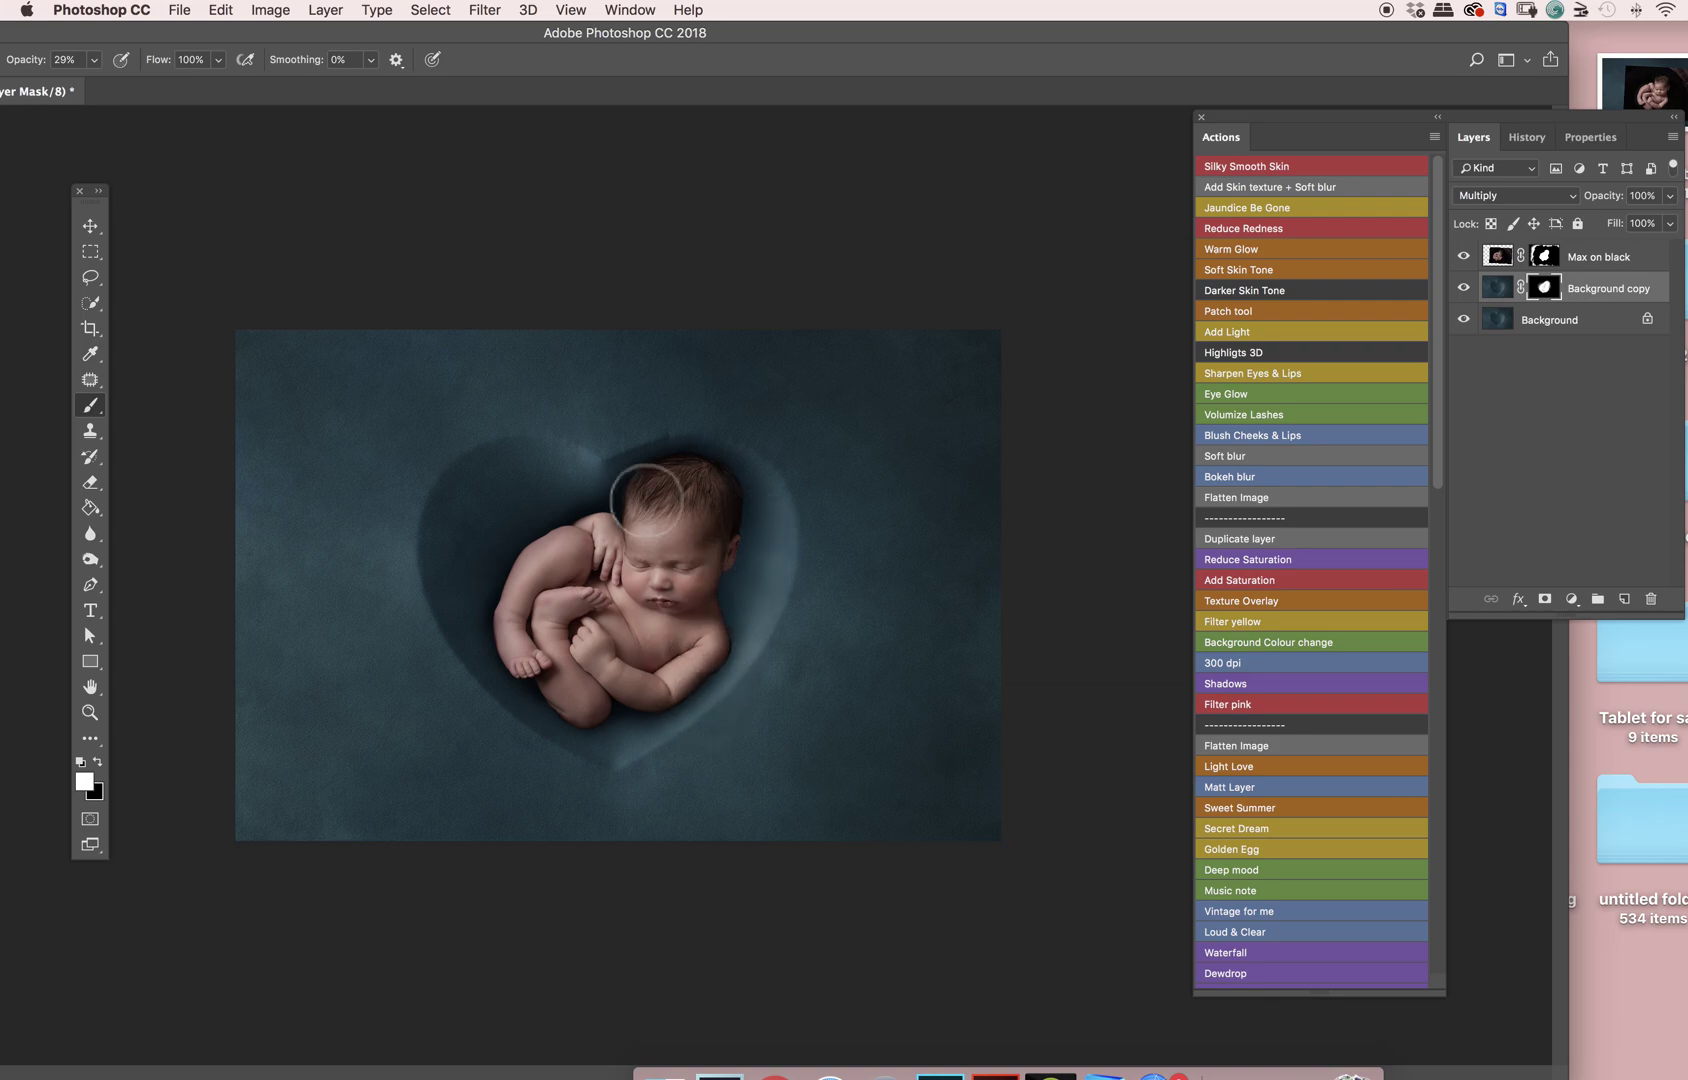
key(x)
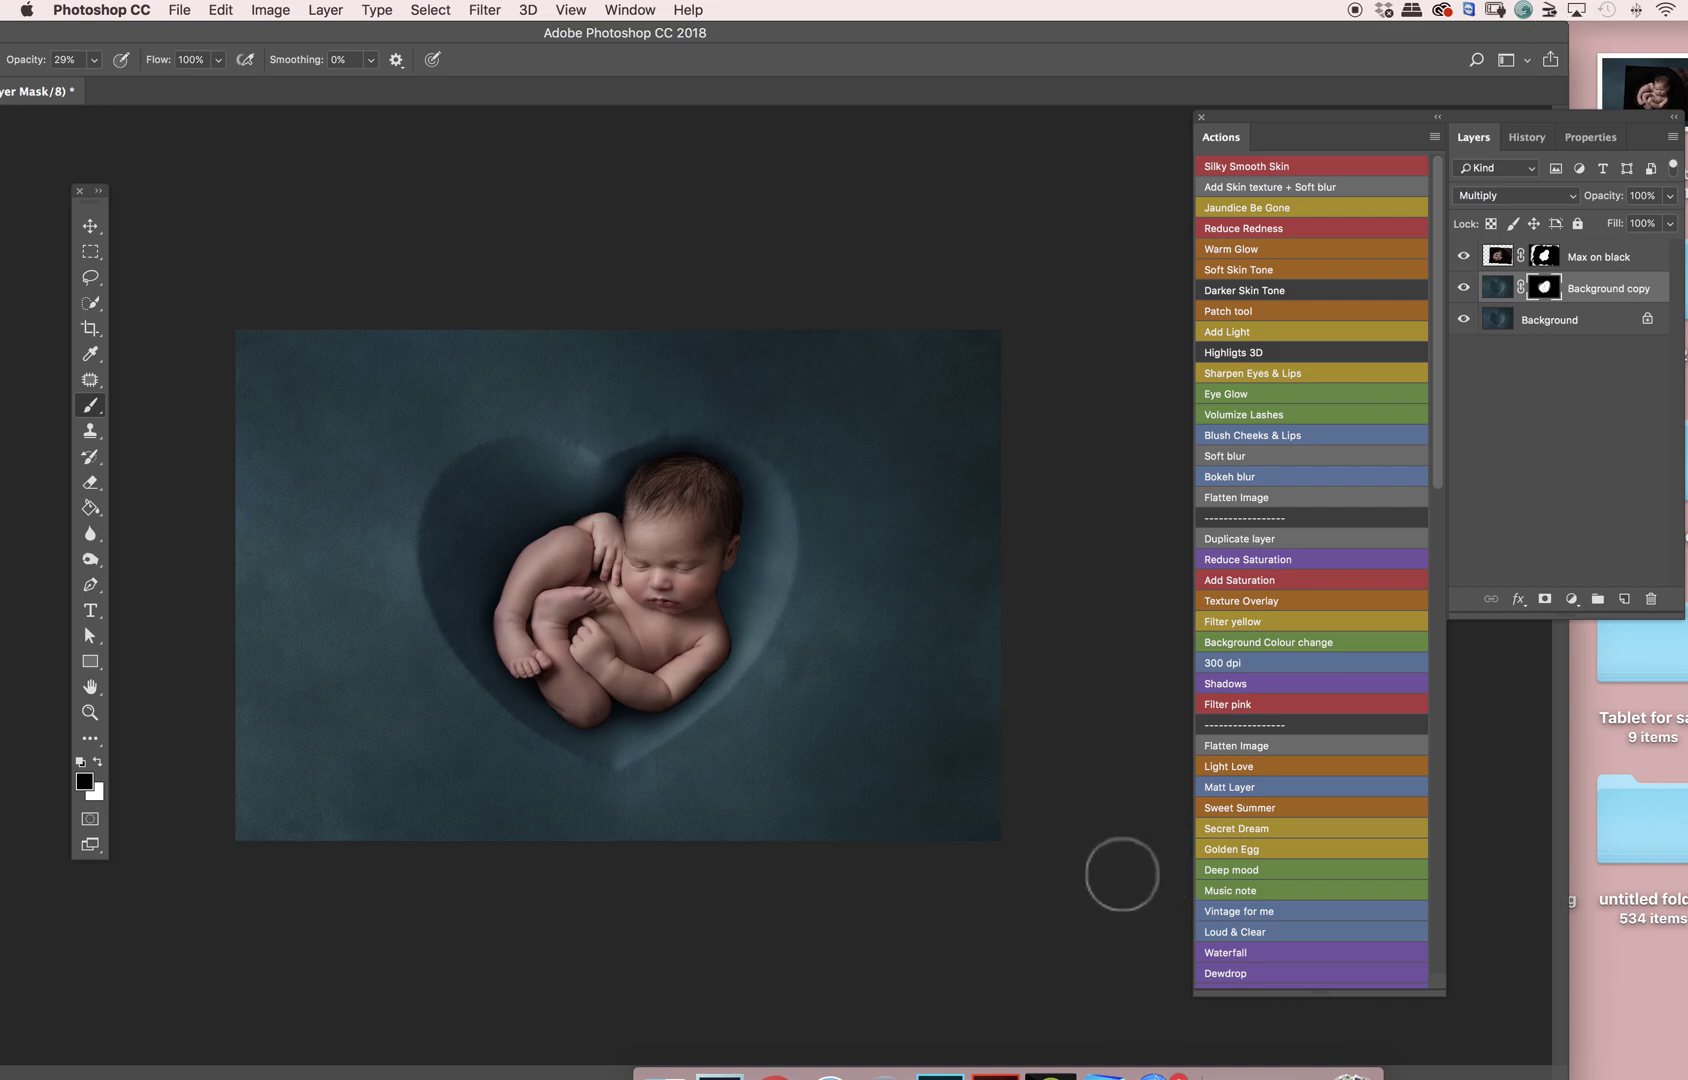
Step: Hide the baby layer and compare the backdrop with and without the painted shadow layer, restoring both layers' visibility
click(1463, 257)
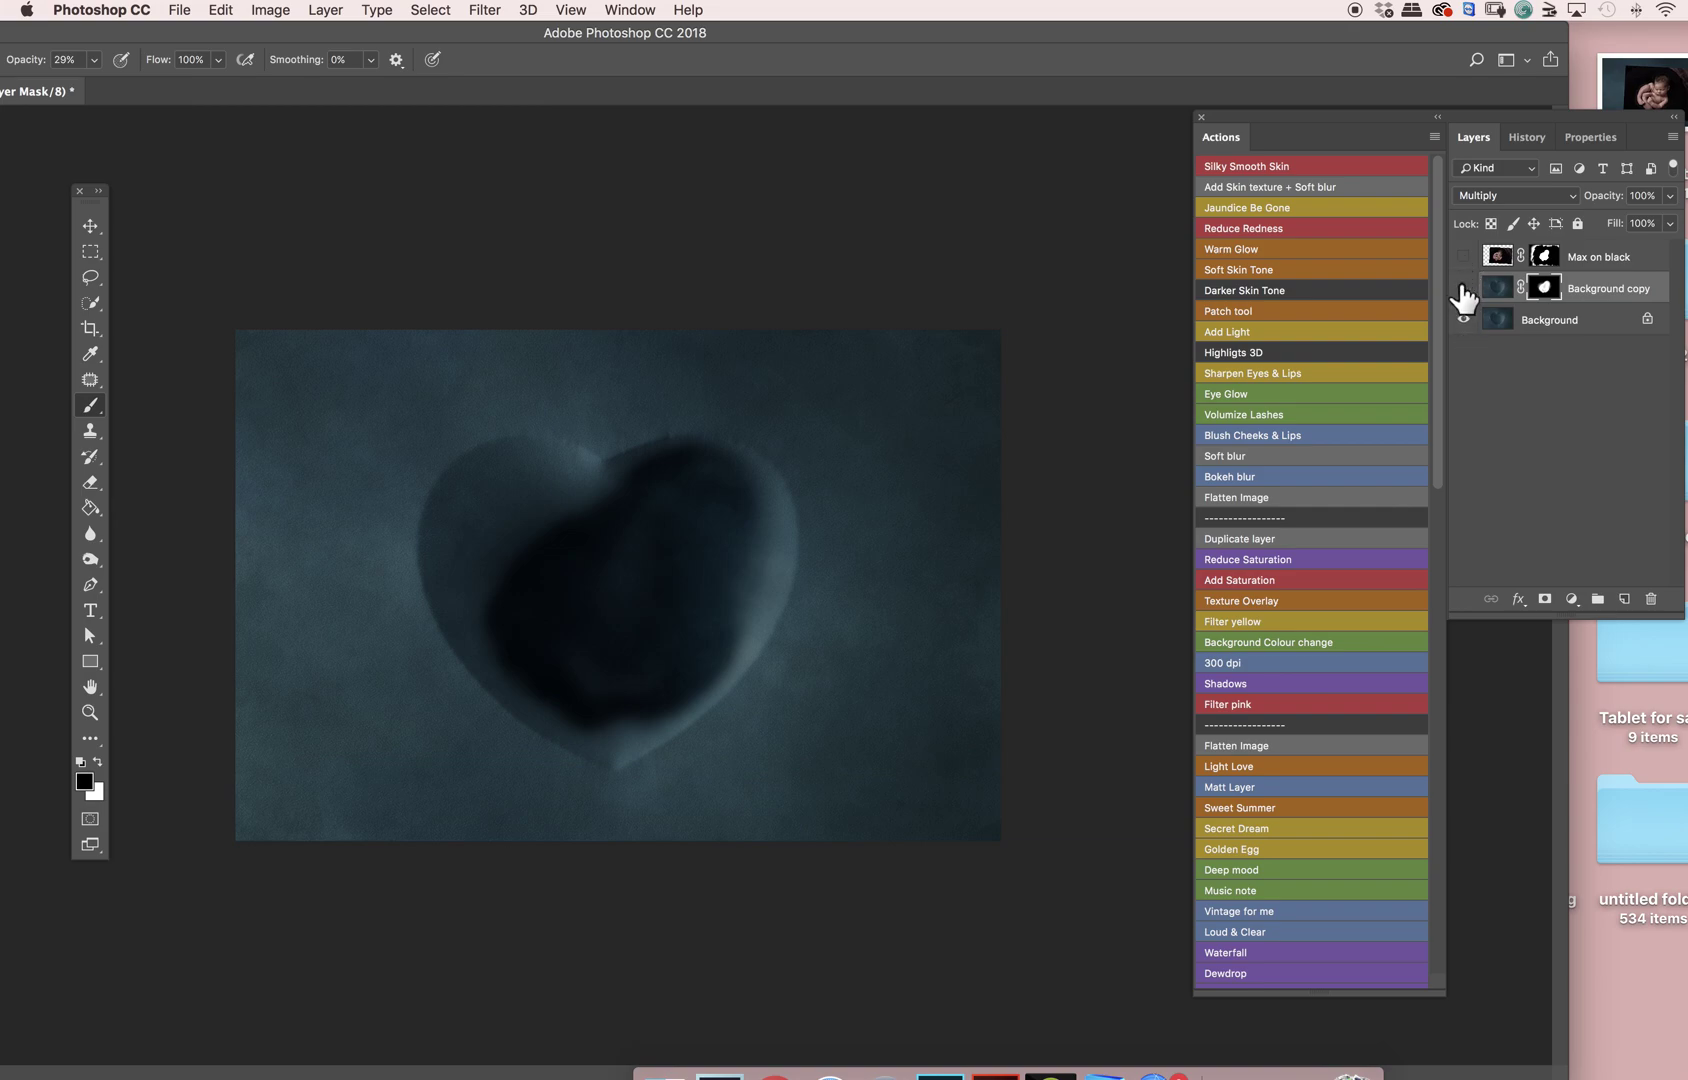
click(1463, 289)
click(1463, 289)
click(1463, 289)
click(1463, 289)
click(1463, 257)
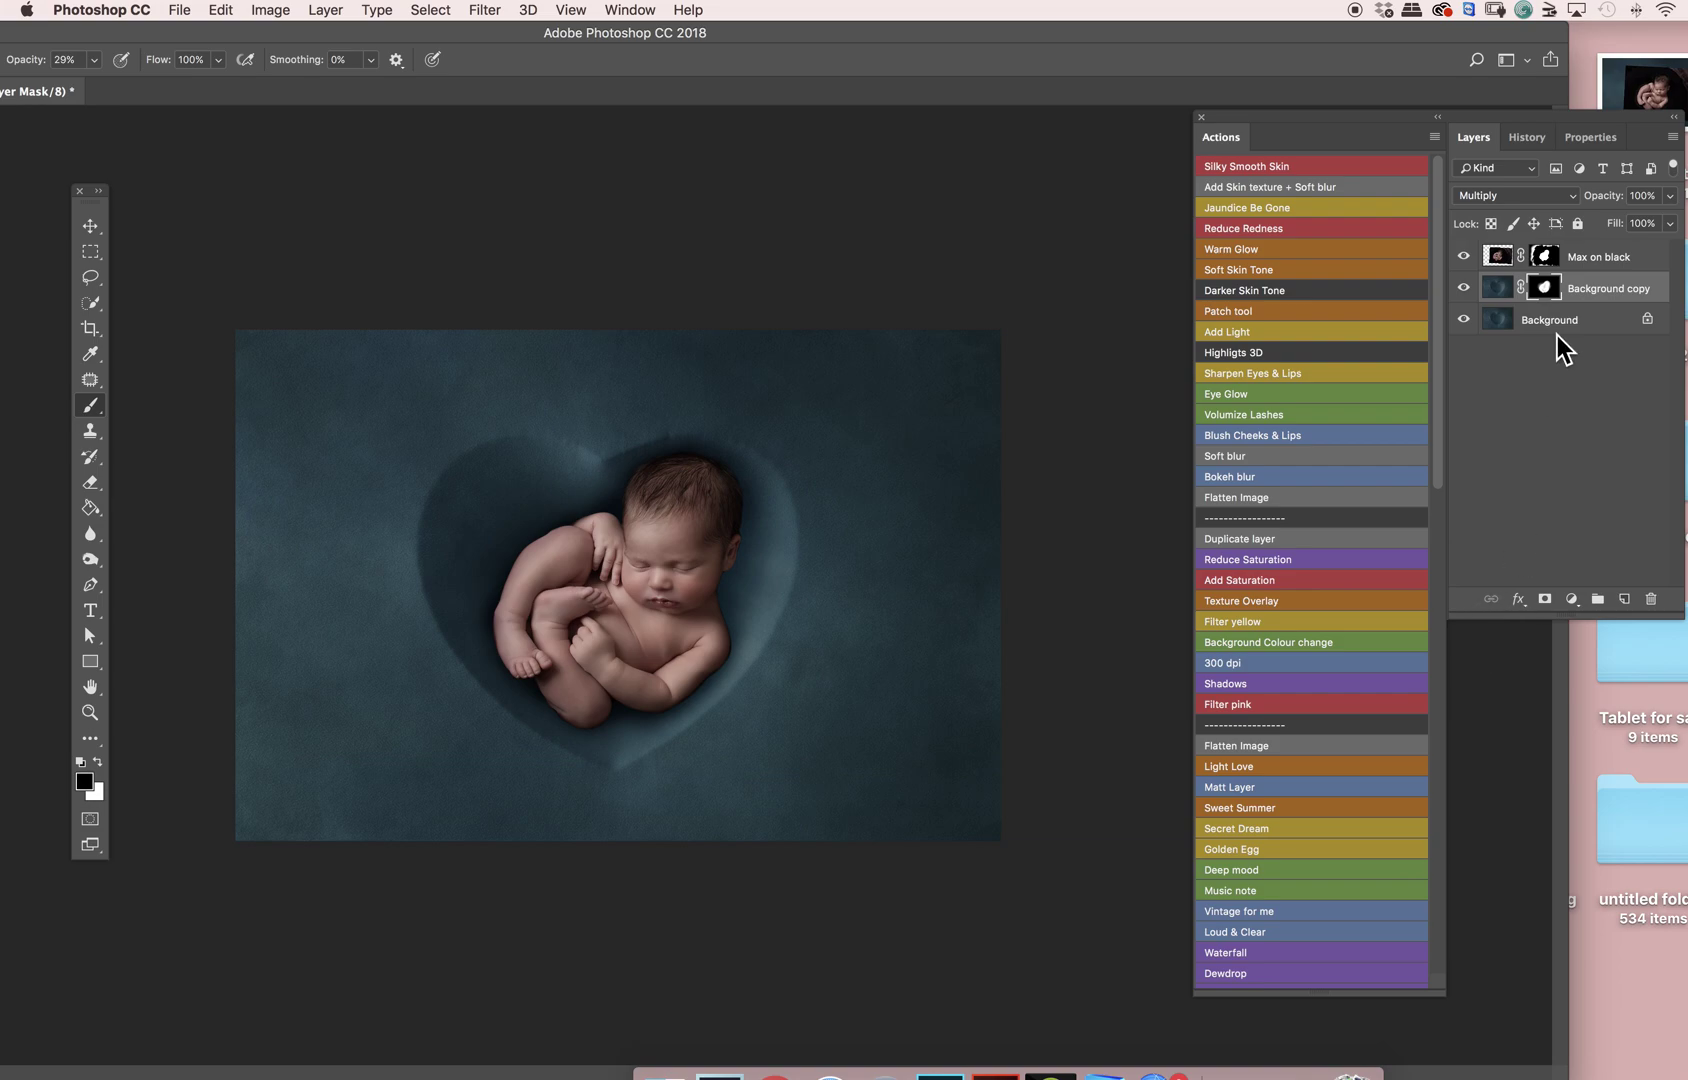
Step: Move the panels clear of the screen edge and merge the Background copy shadow layer down into Background
right_click(1605, 286)
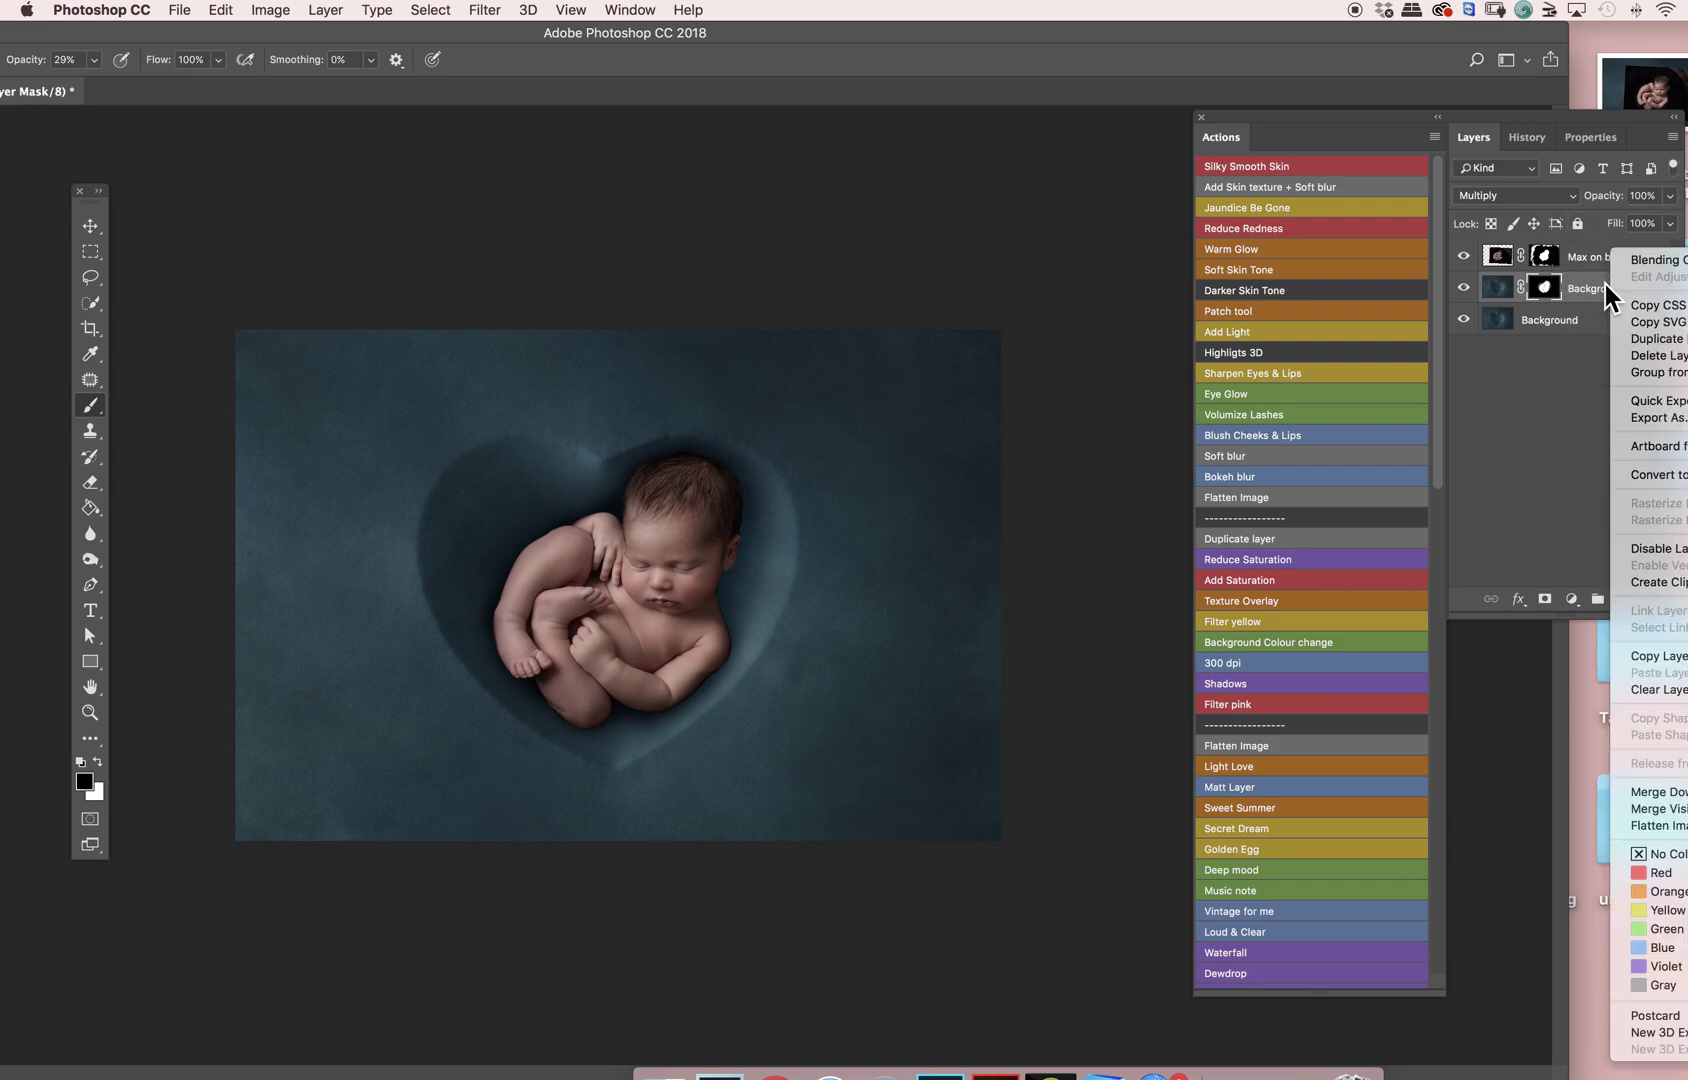
click(1515, 417)
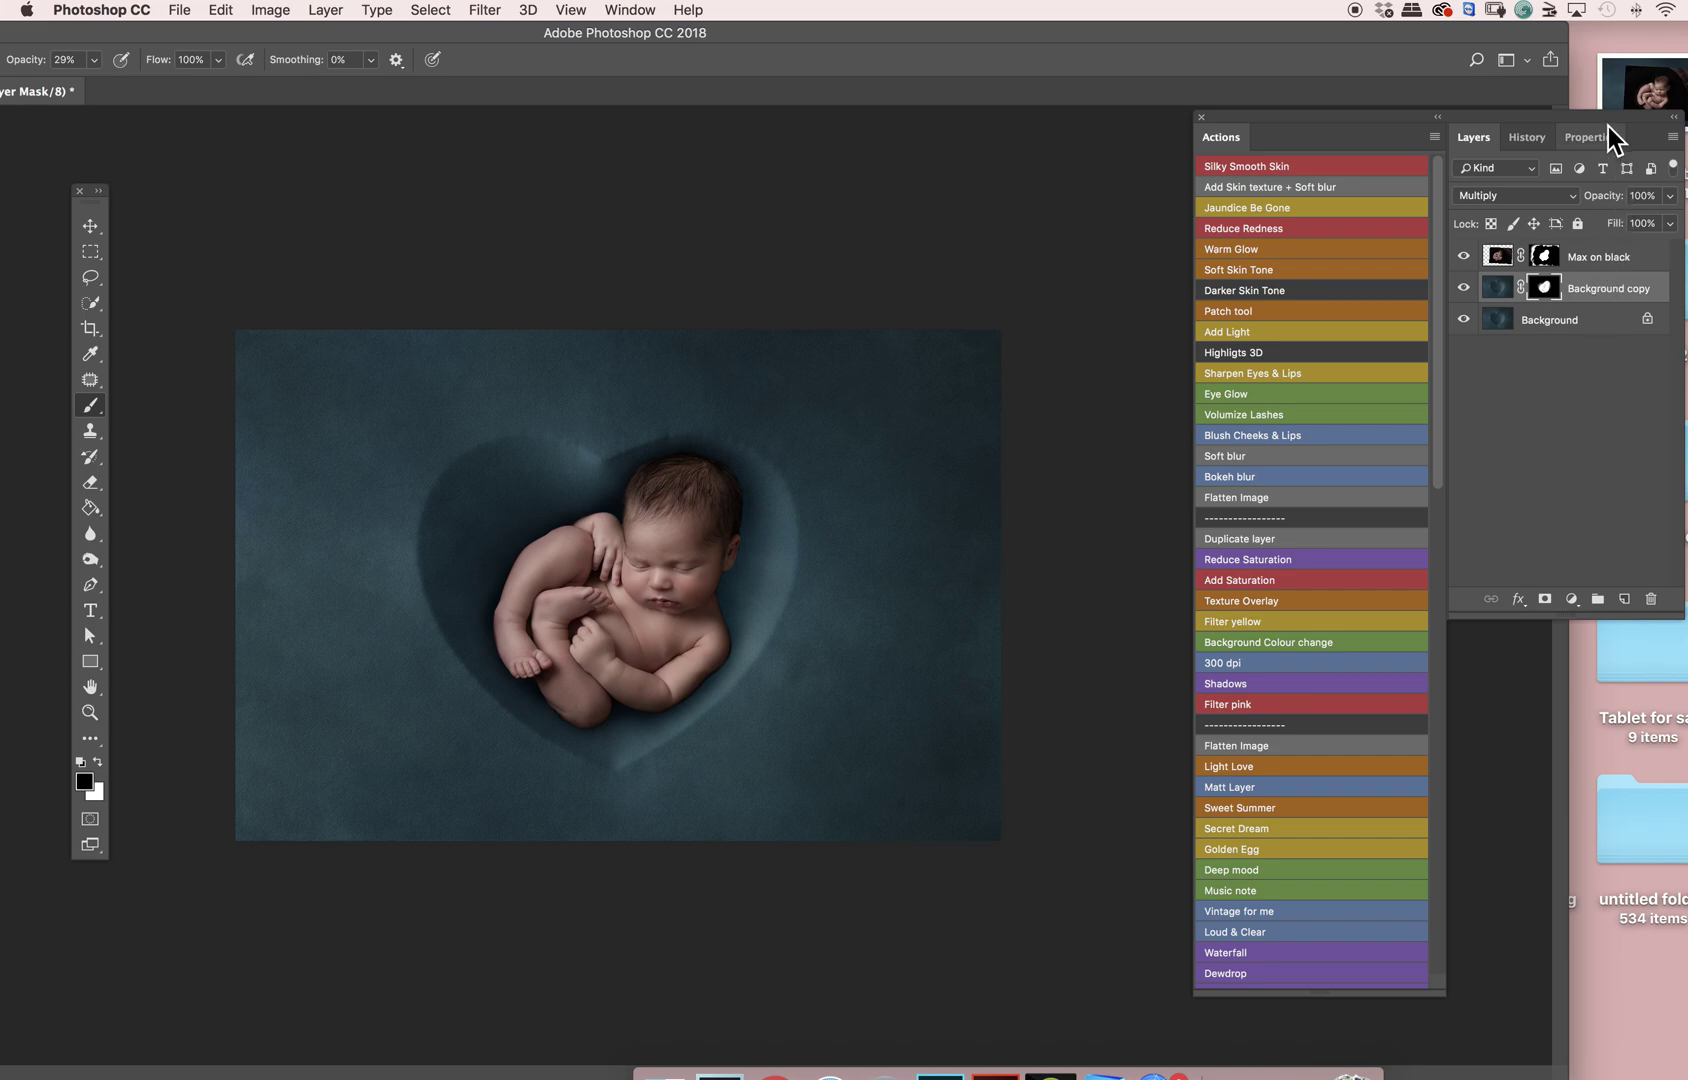
drag(1582, 121, 1410, 113)
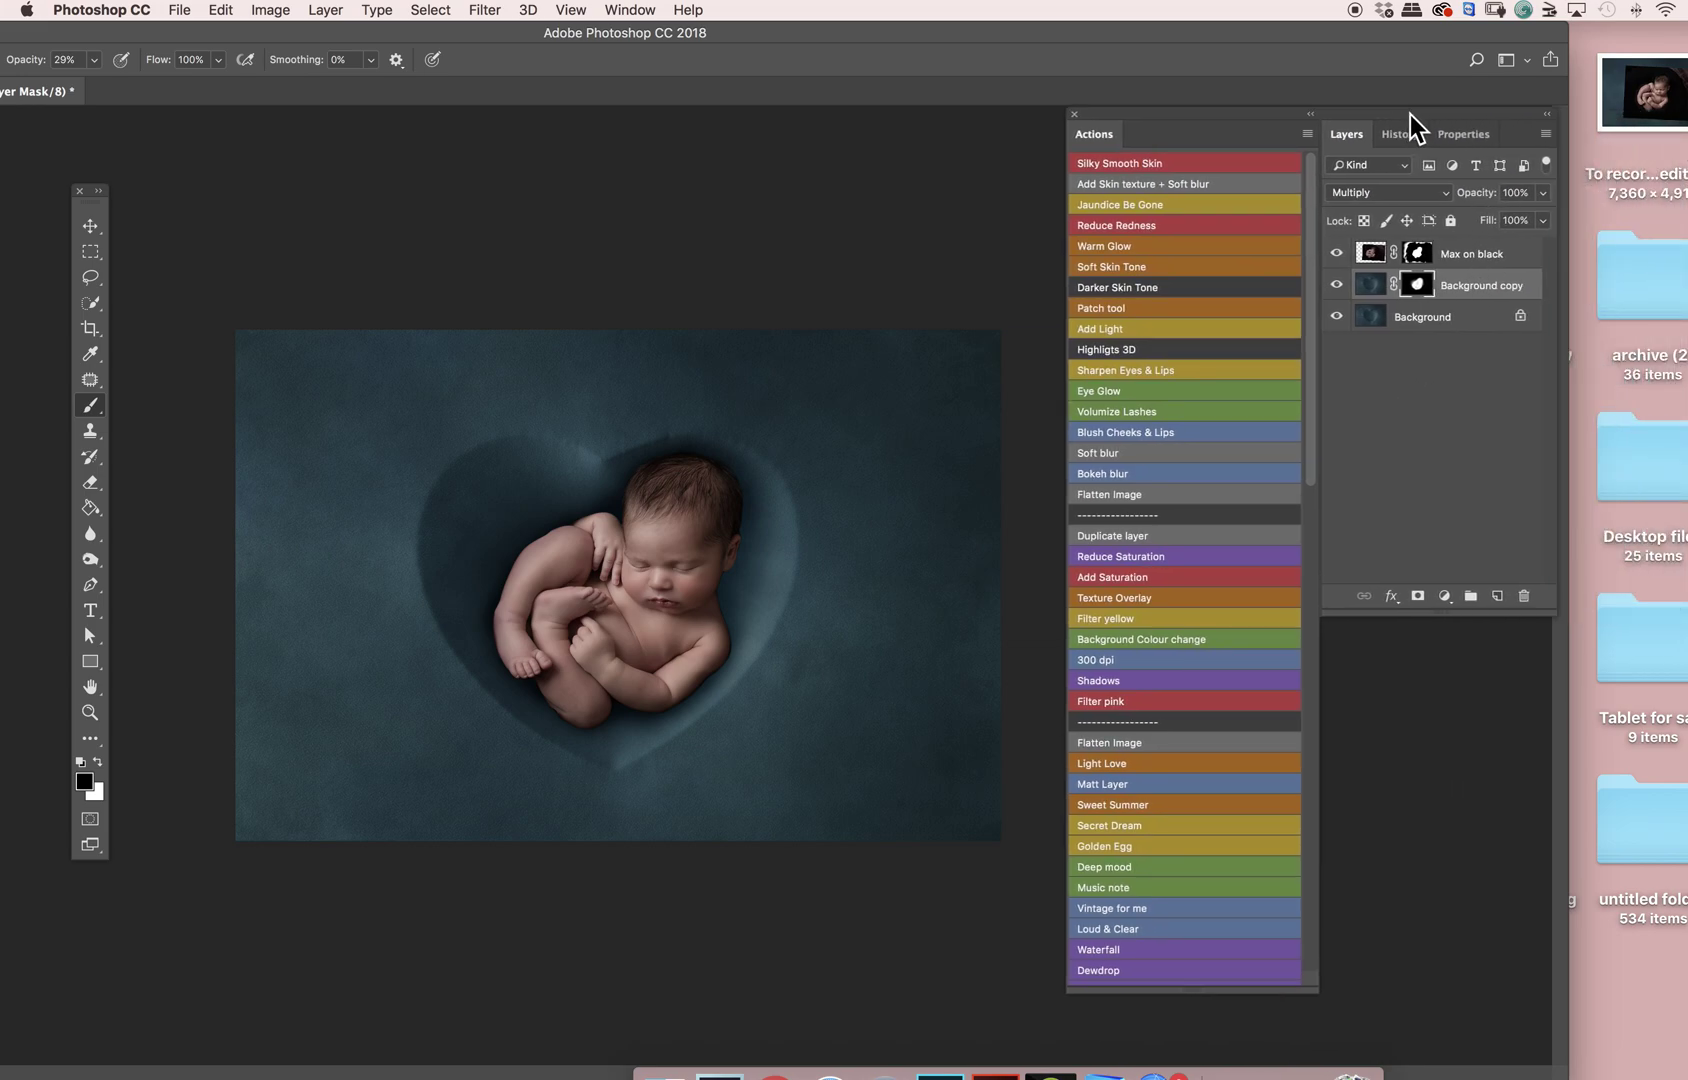
right_click(1470, 302)
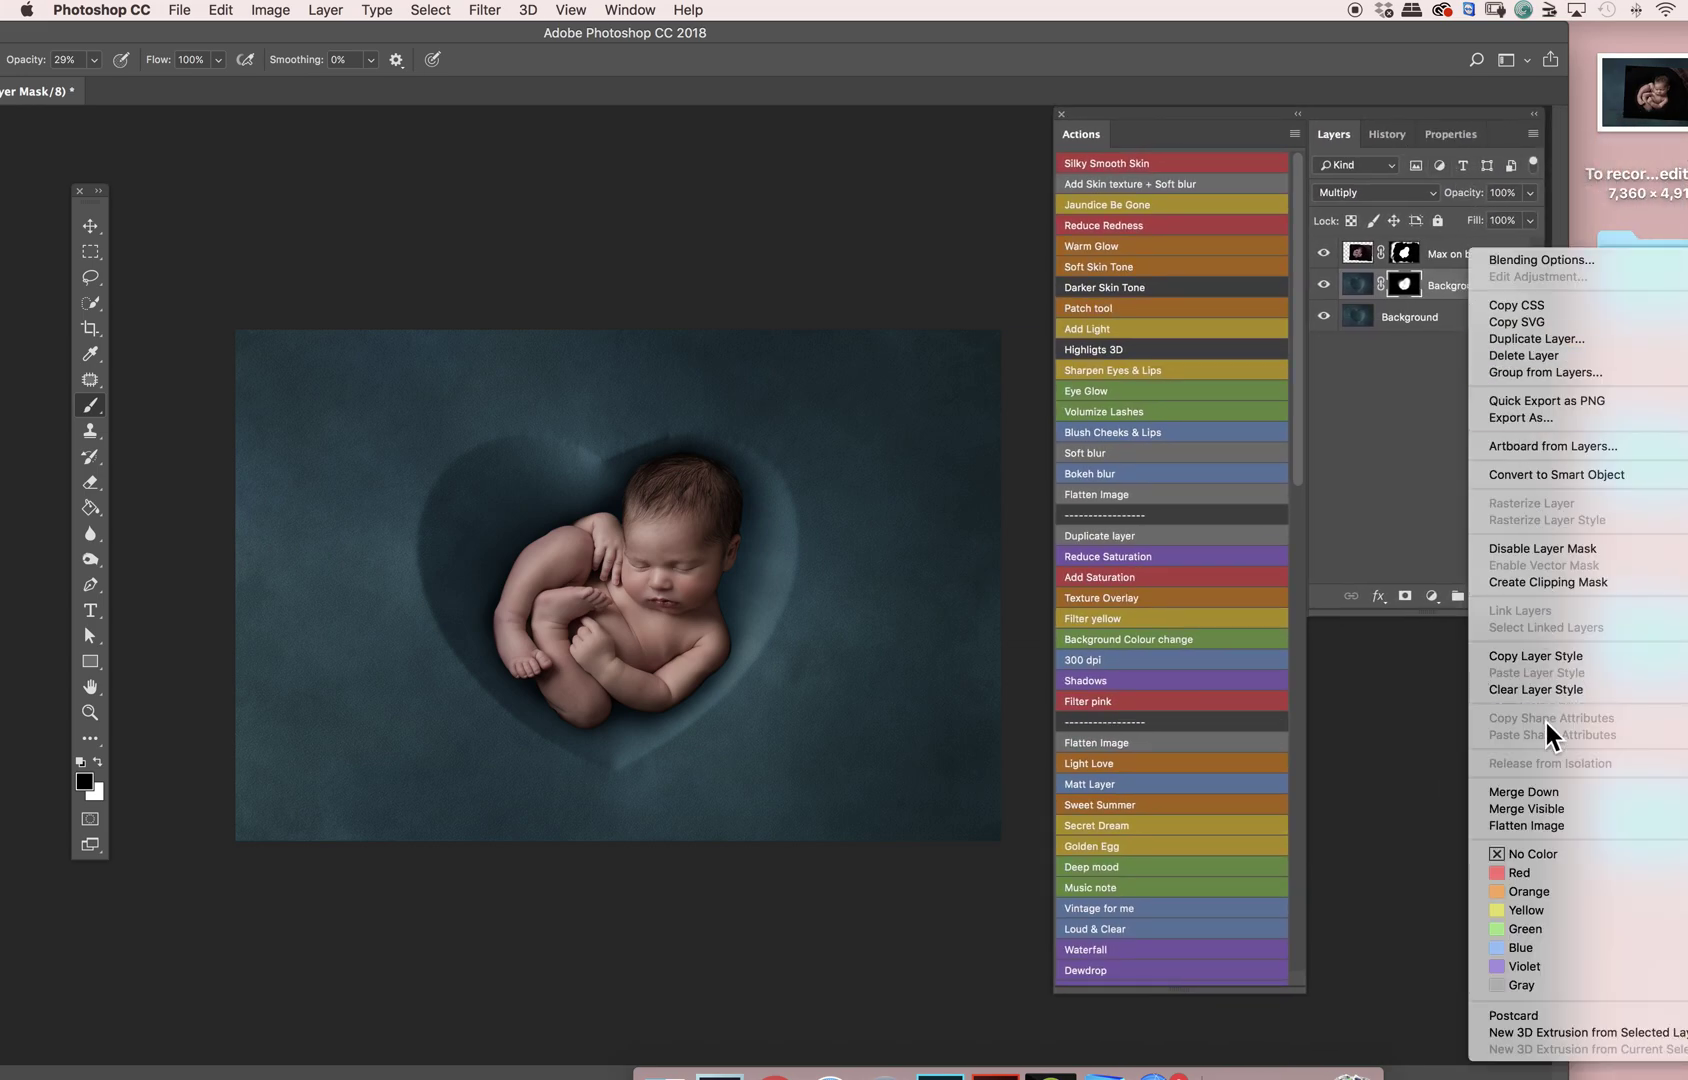
click(1568, 791)
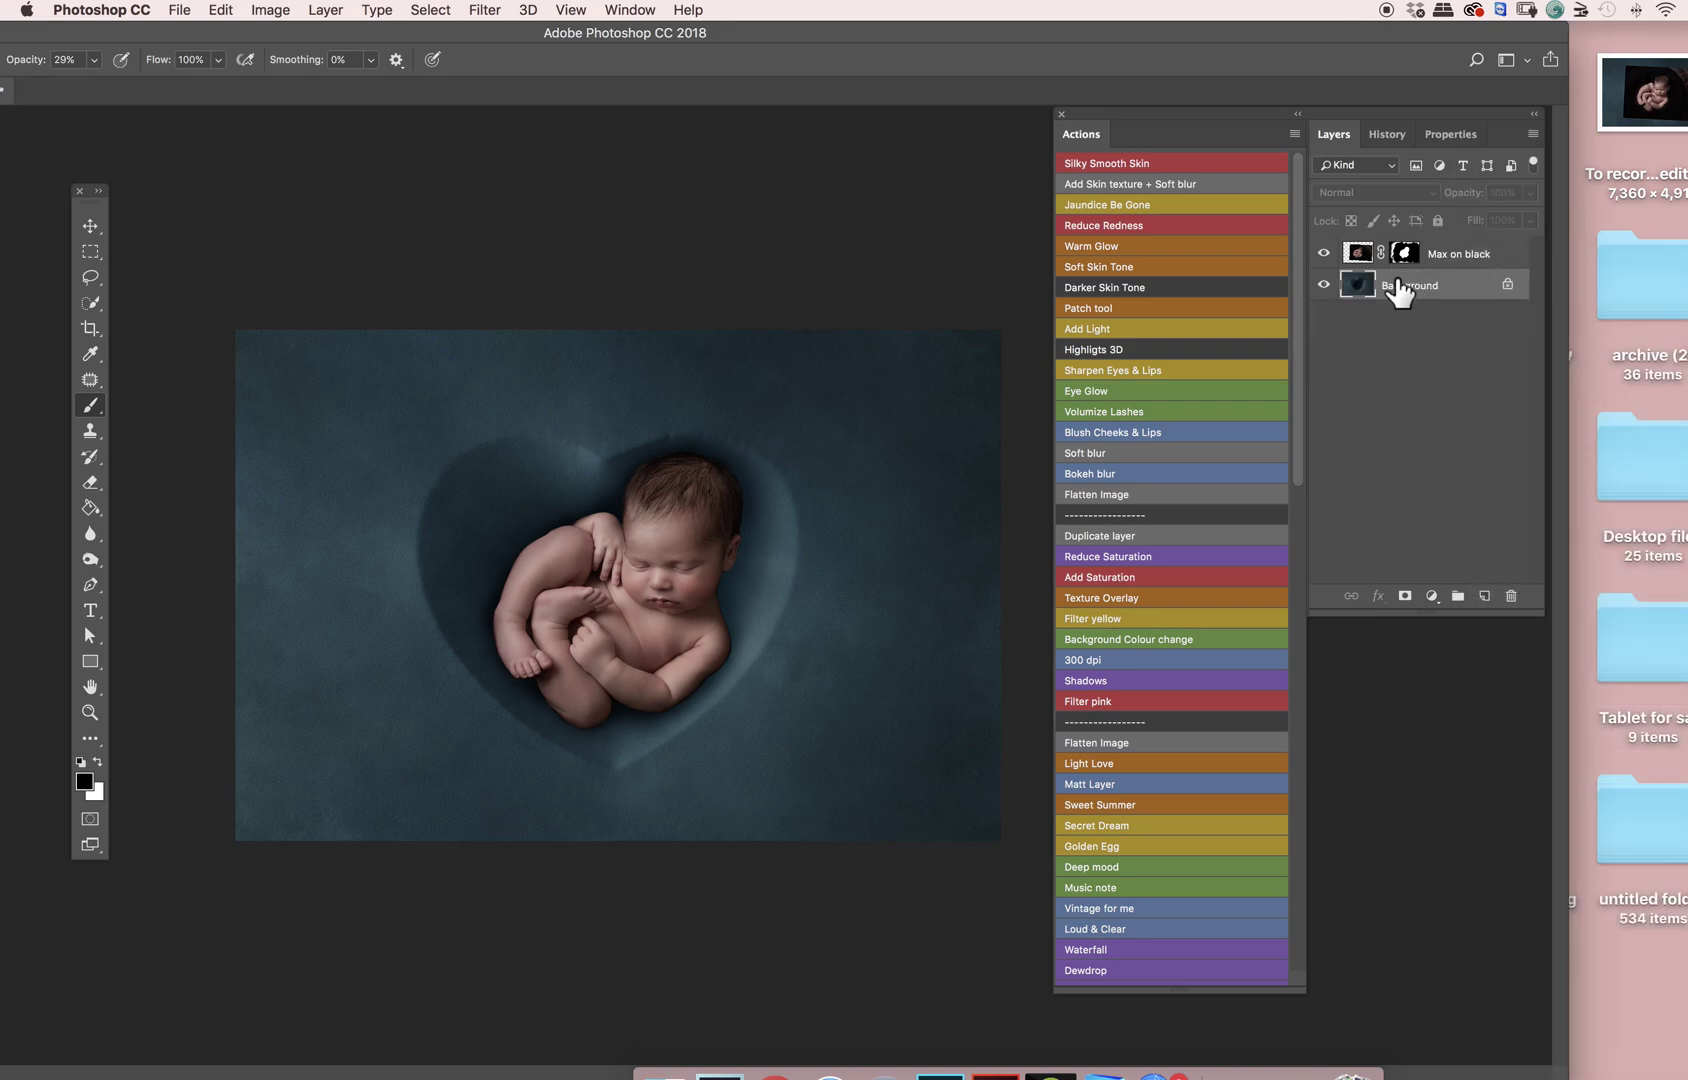
Step: Paint white on the baby layer's mask along the neck, shoulder and upper arm with a smaller soft brush at 29% opacity
click(1404, 254)
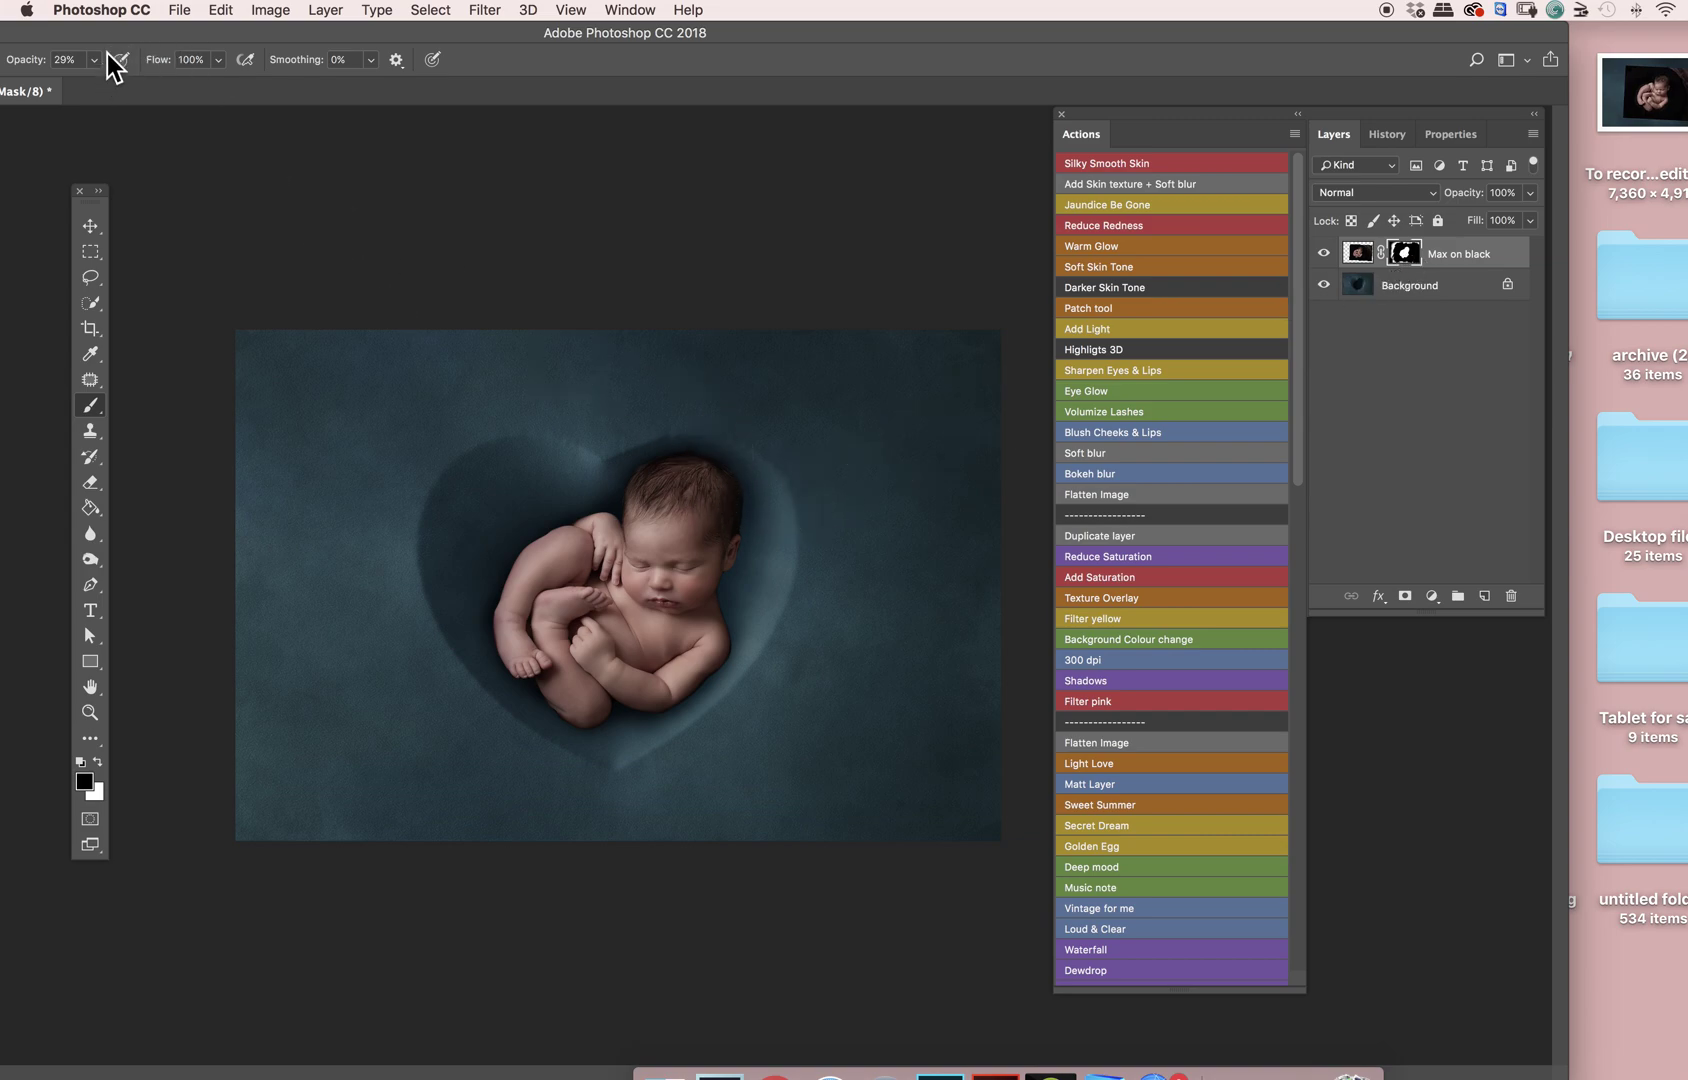
mouse_move(126, 34)
mouse_down()
mouse_move(177, 20)
mouse_move(140, 22)
mouse_up()
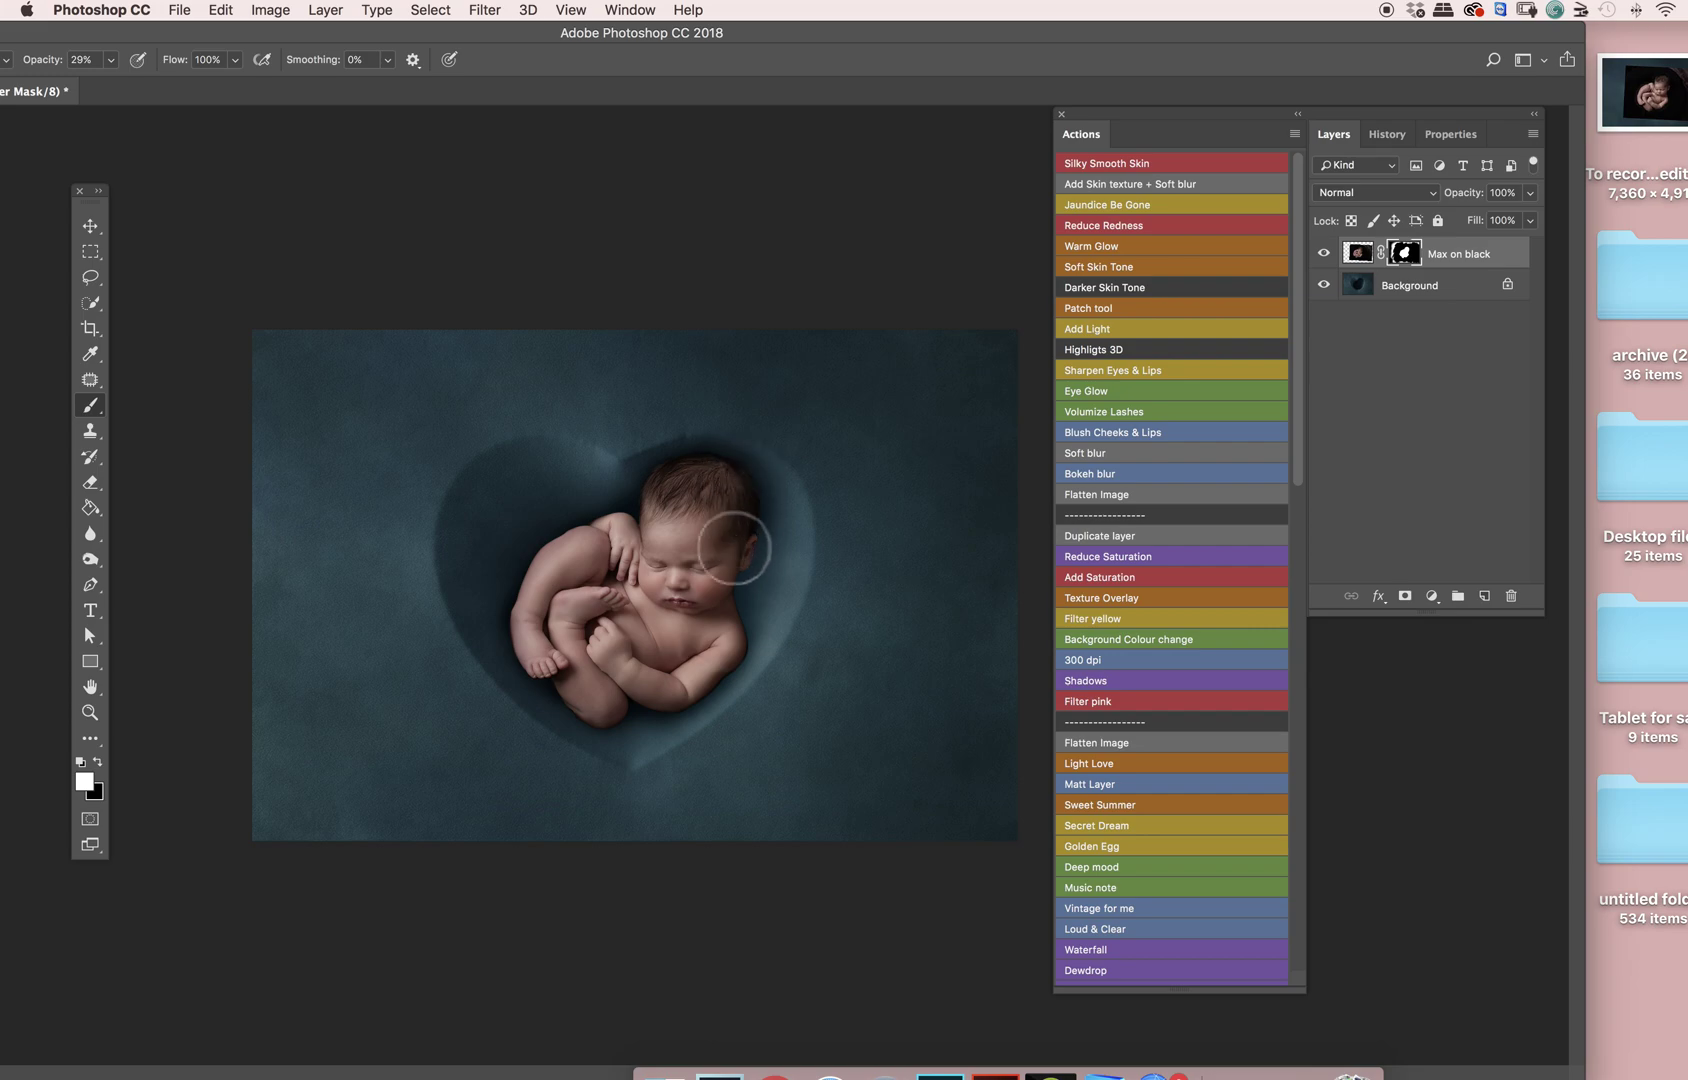
scroll(764, 618, up, 2)
scroll(765, 617, up, 2)
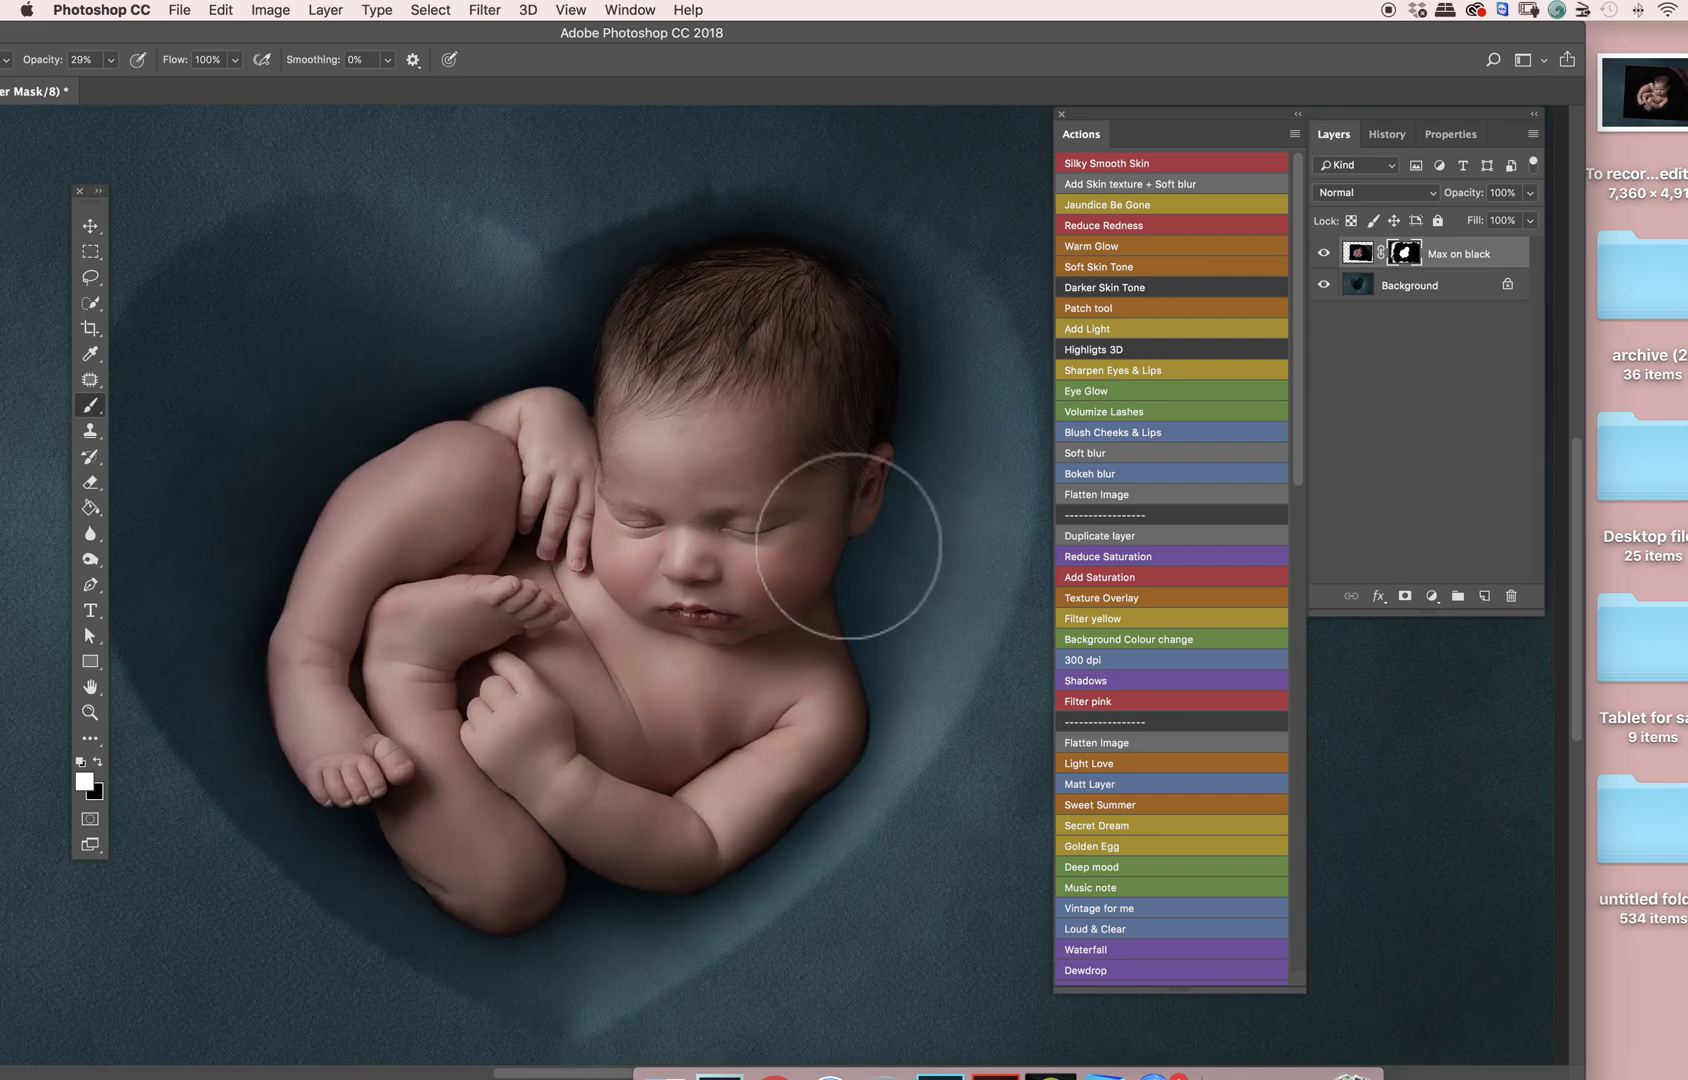
right_click(1082, 388)
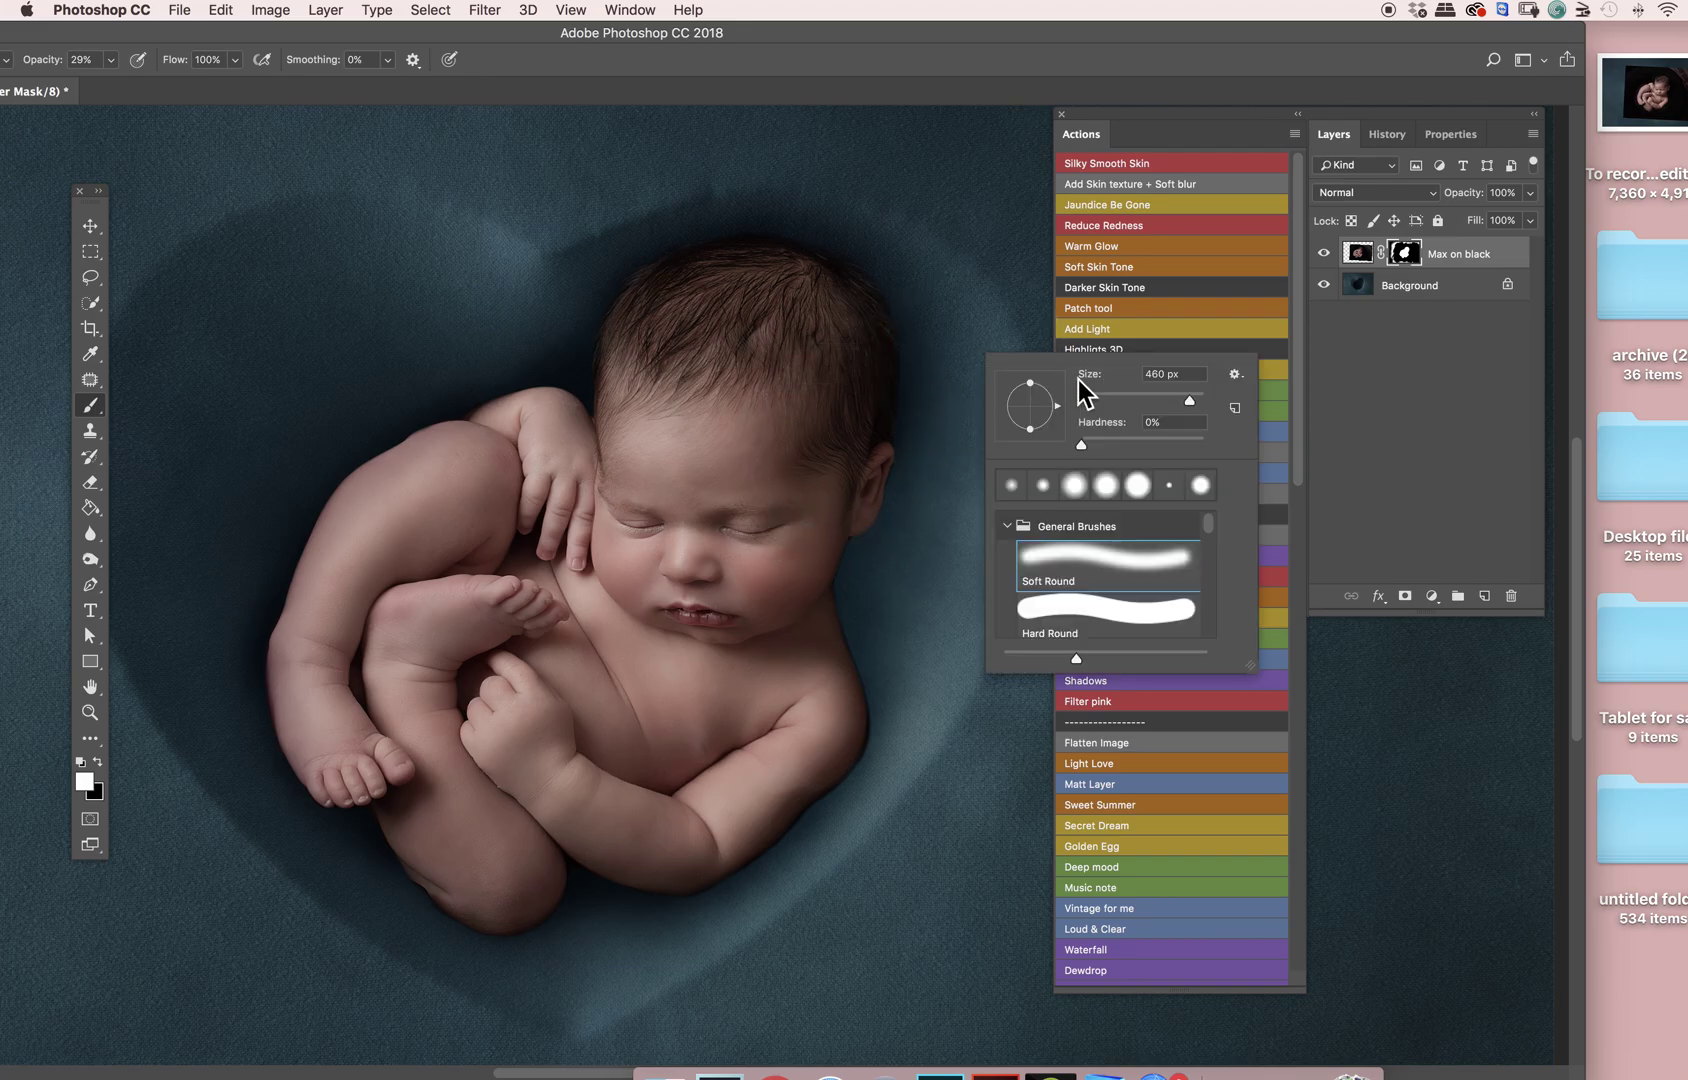
key(Return)
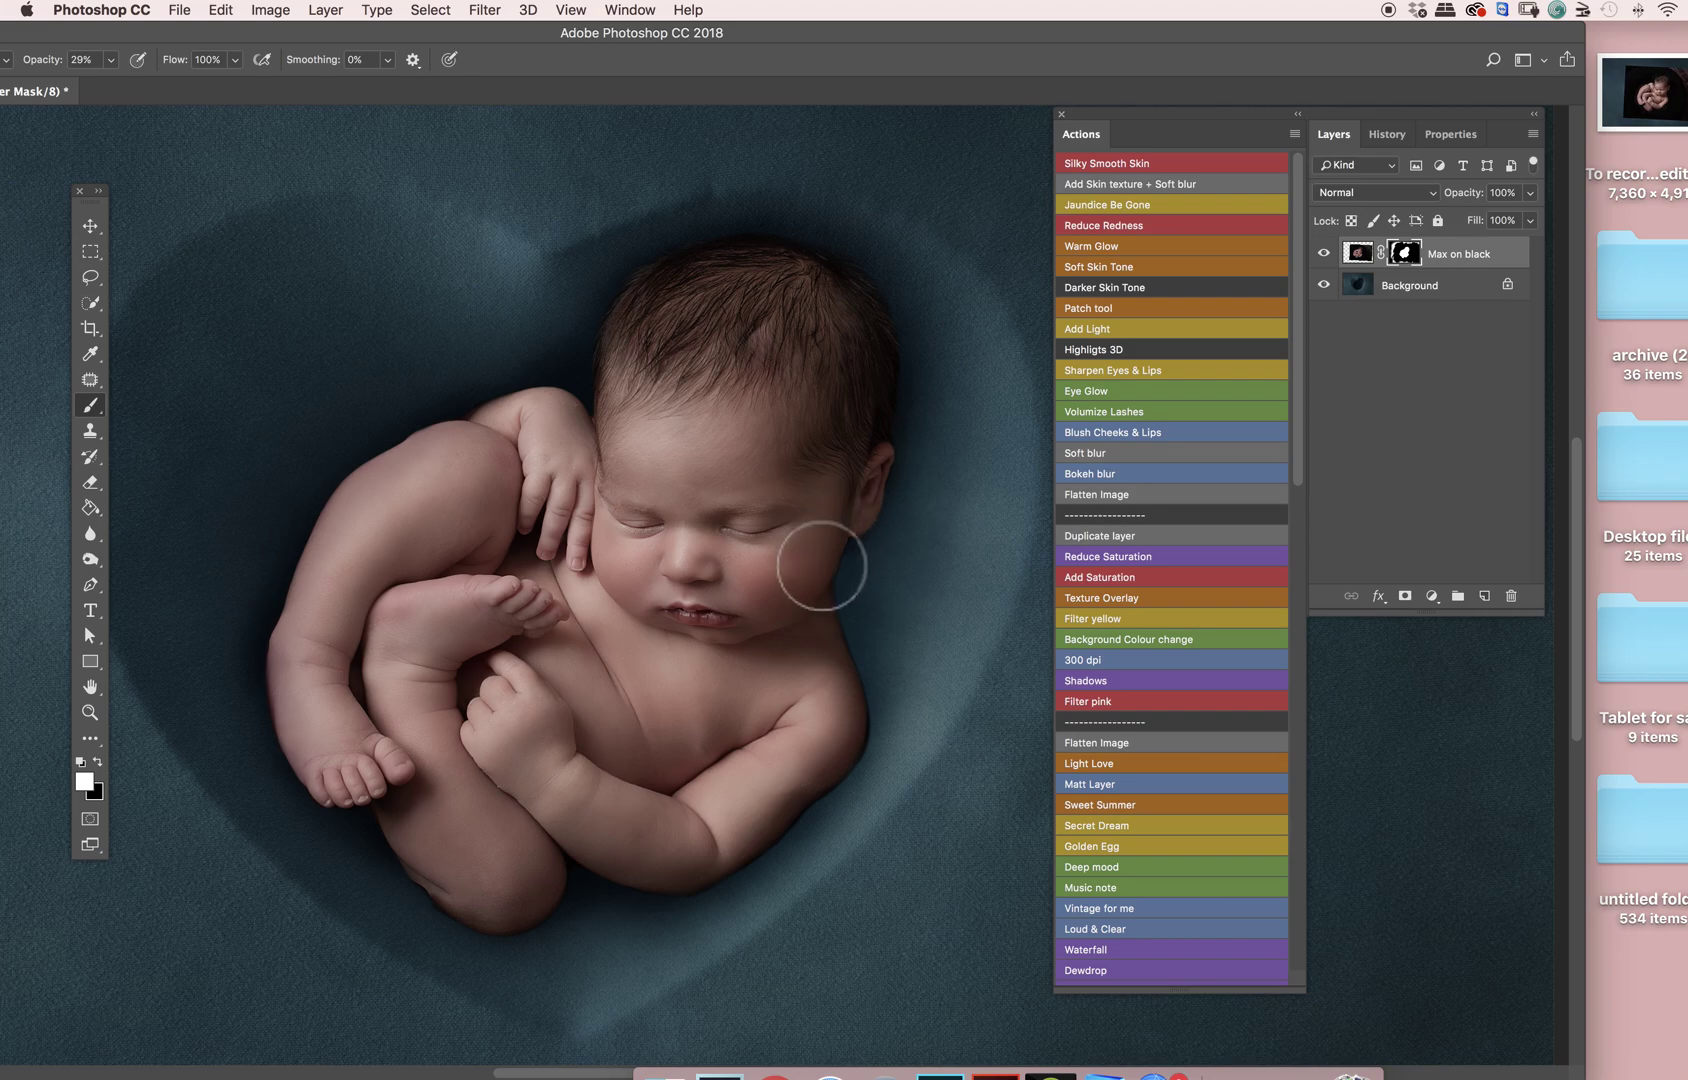
mouse_move(834, 526)
mouse_down()
mouse_move(806, 578)
mouse_move(852, 738)
mouse_move(735, 848)
mouse_up()
mouse_move(824, 587)
mouse_down()
mouse_move(843, 728)
mouse_move(806, 783)
mouse_move(811, 746)
mouse_up()
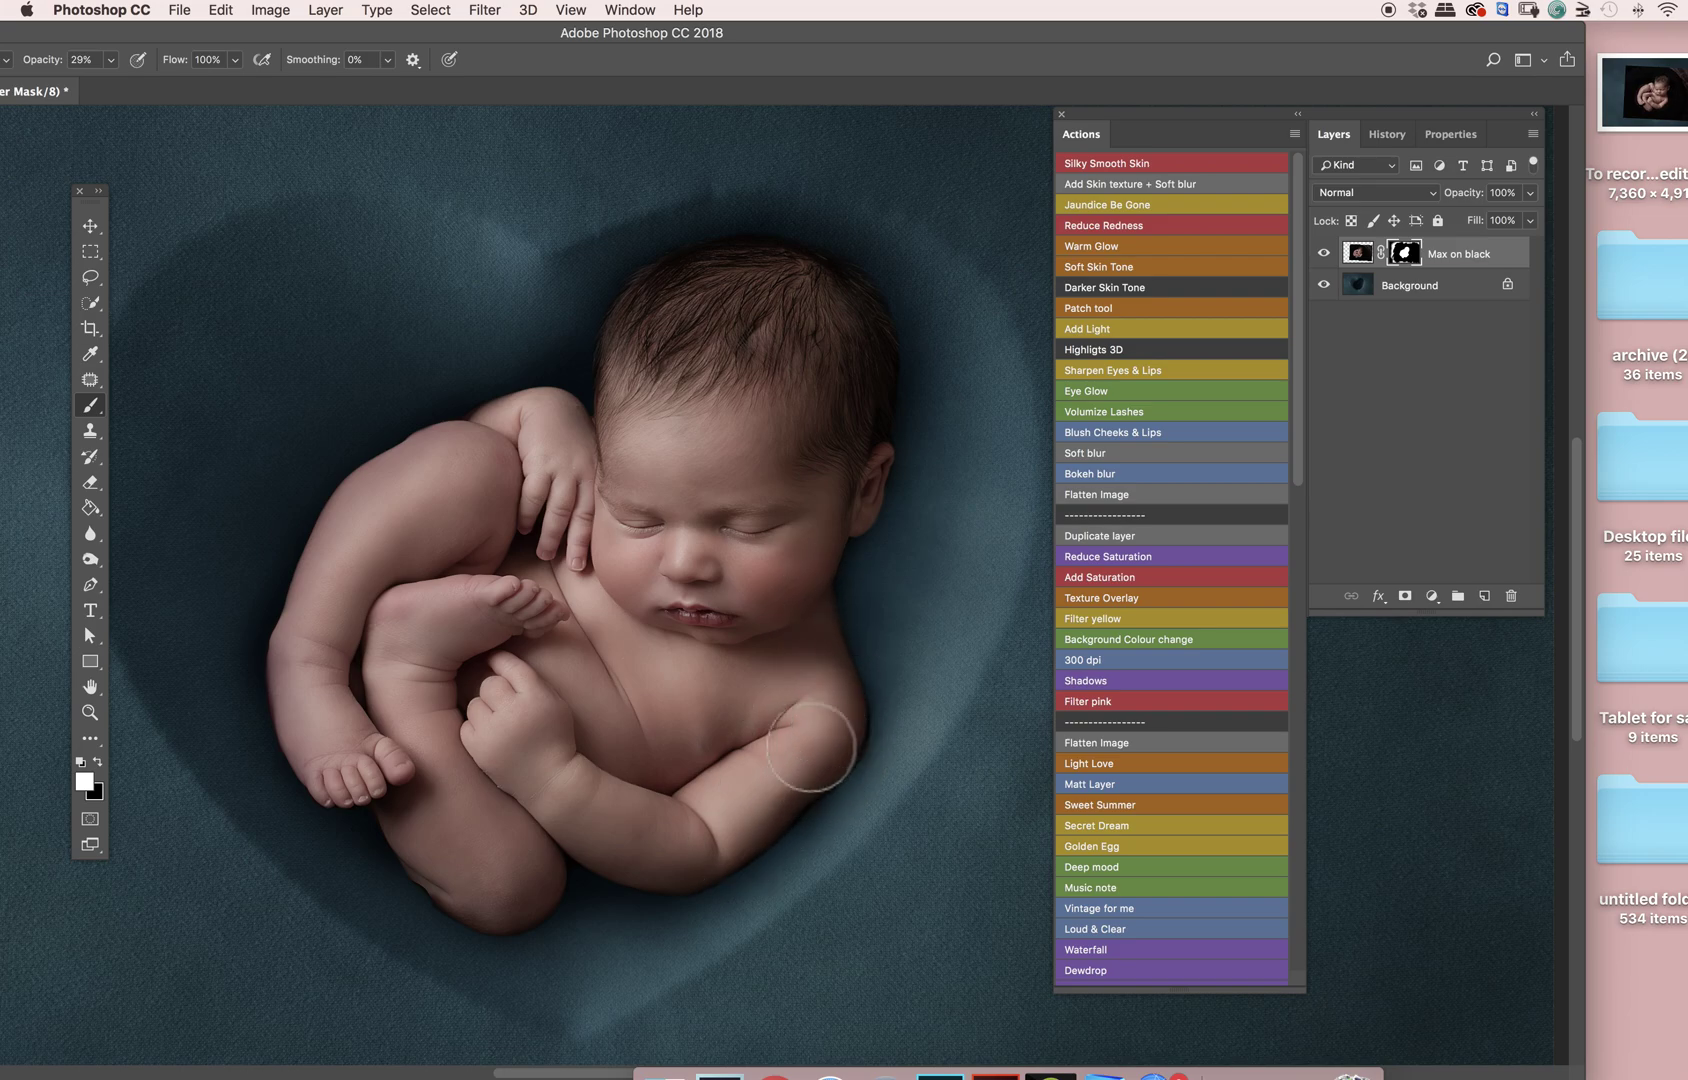
Step: Blend the mask edges in white along the forearm, foot, lower leg, outer leg, raised knee and side of the head
mouse_move(722, 863)
mouse_down()
mouse_move(675, 881)
mouse_move(566, 855)
mouse_up()
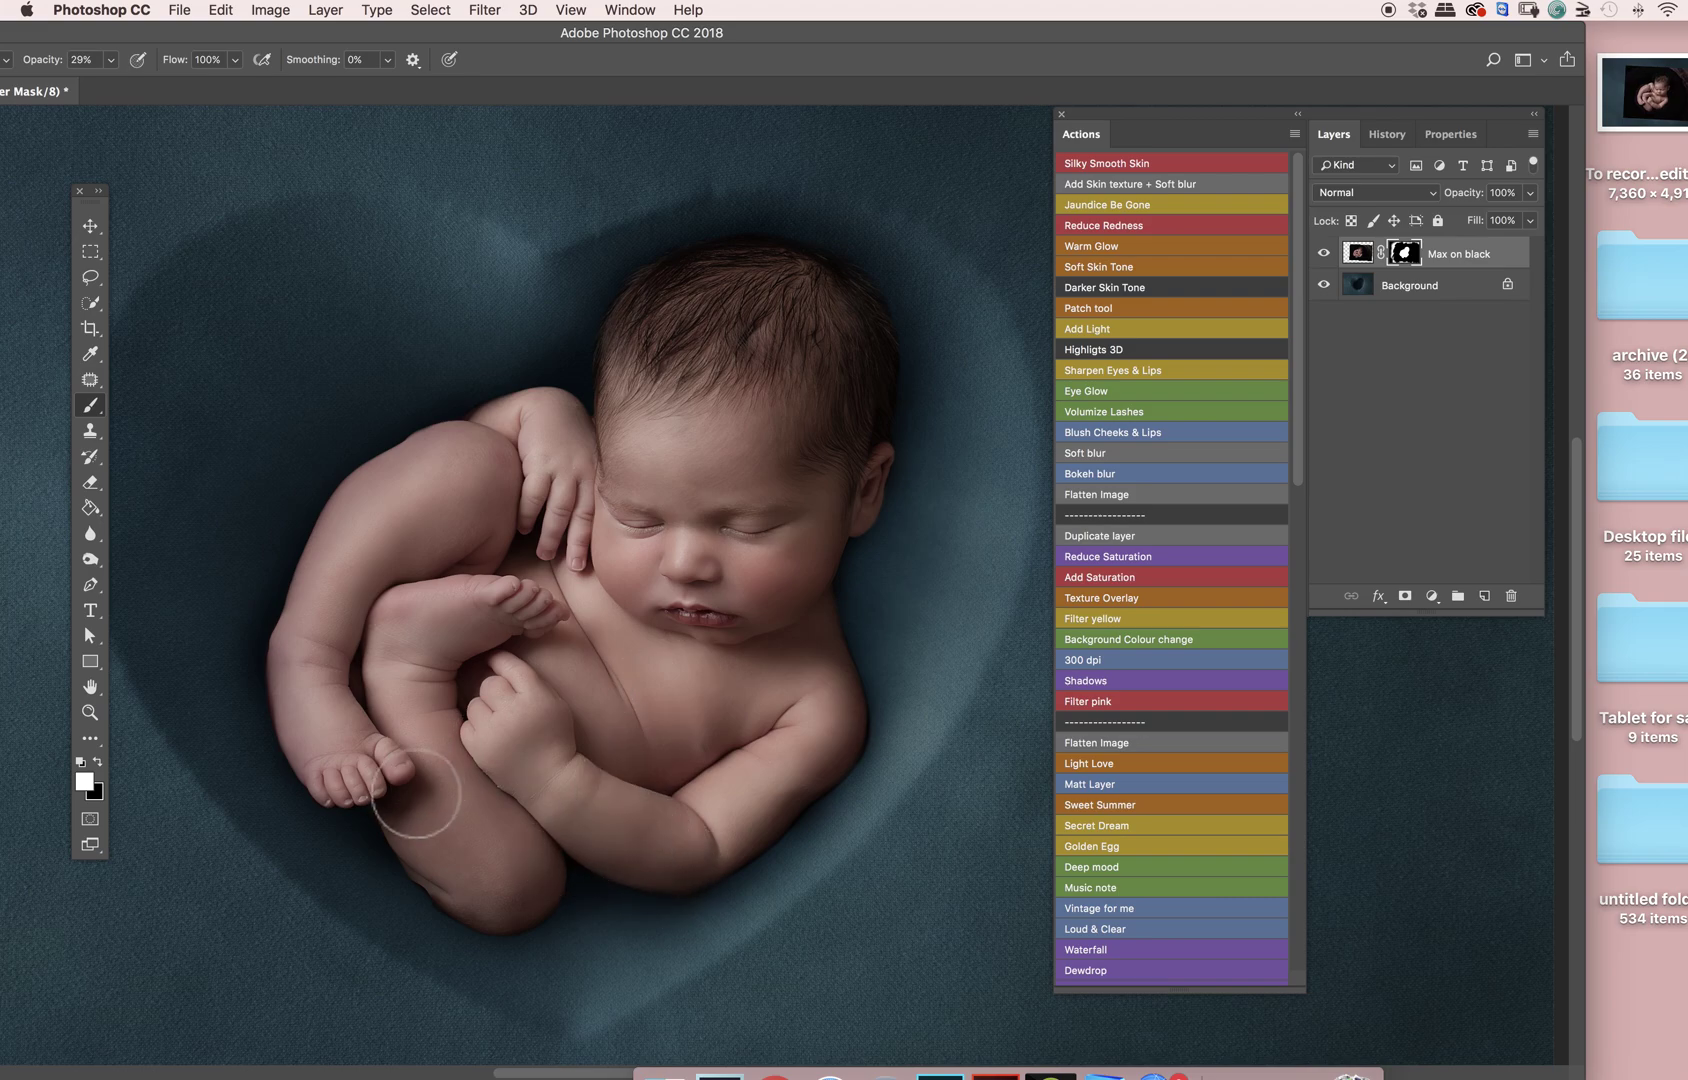
mouse_move(373, 808)
mouse_down()
mouse_move(433, 881)
mouse_move(535, 905)
mouse_move(568, 890)
mouse_move(530, 920)
mouse_move(537, 885)
mouse_up()
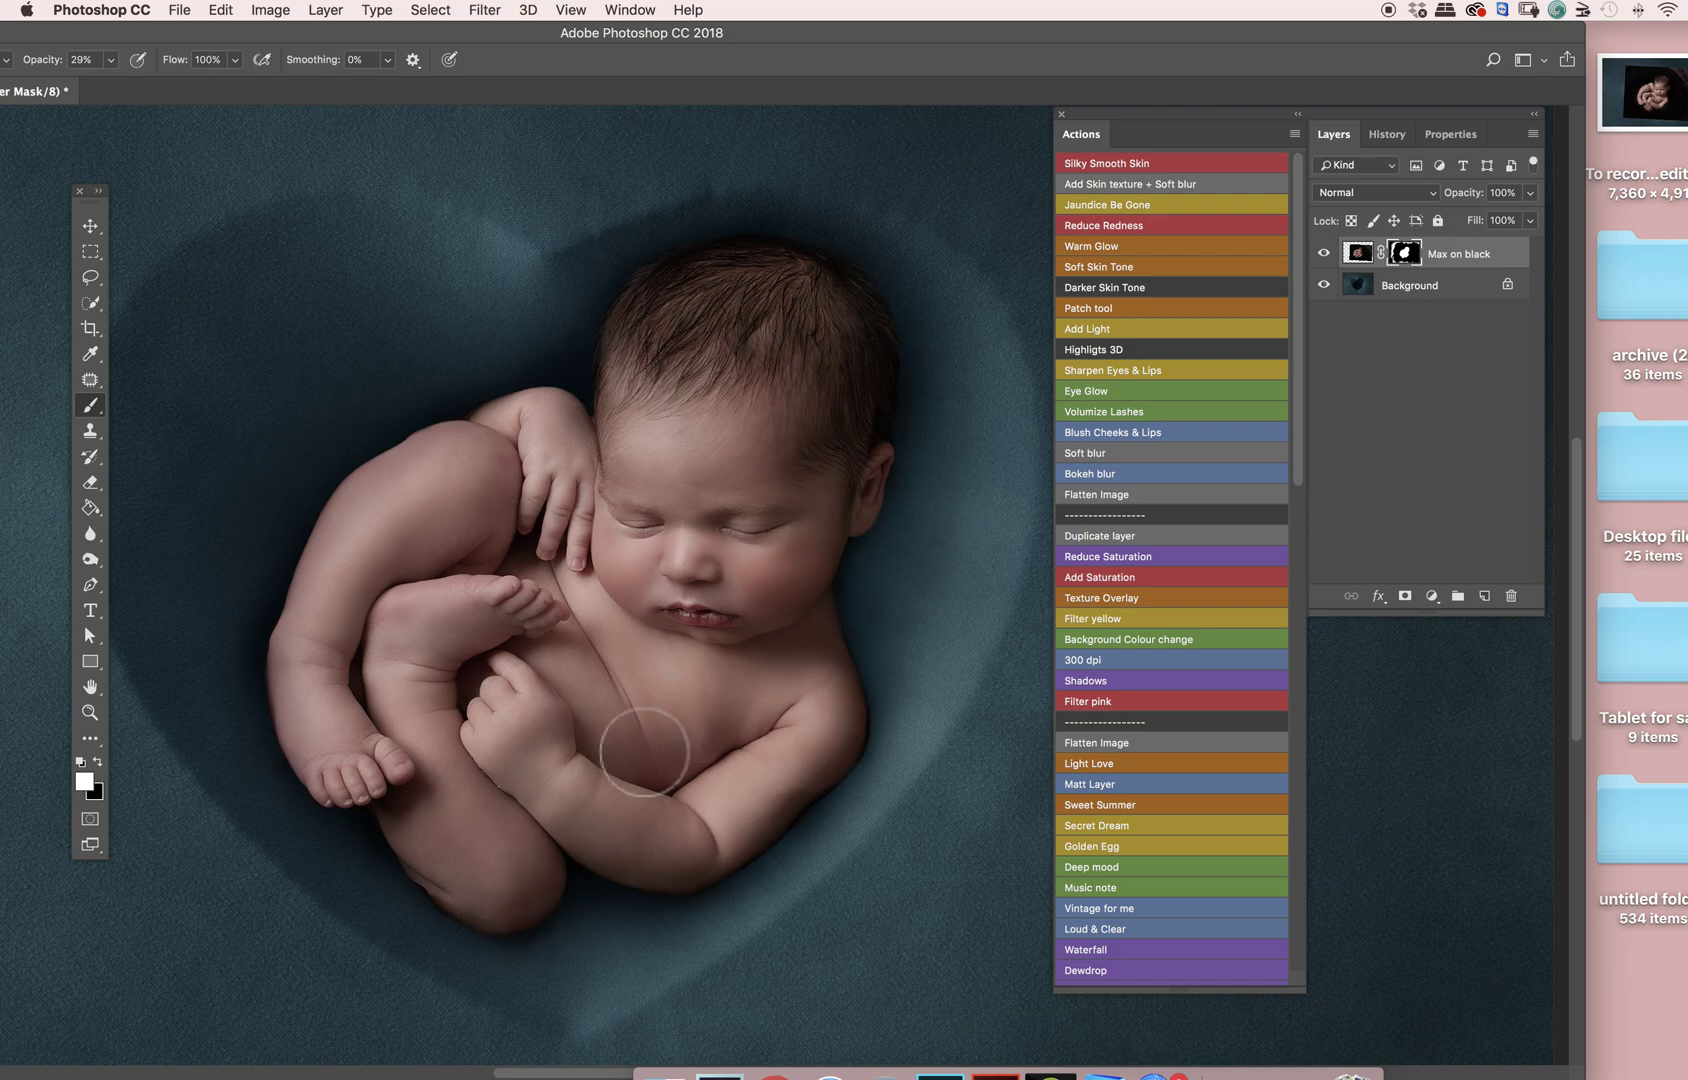
drag(237, 646, 277, 700)
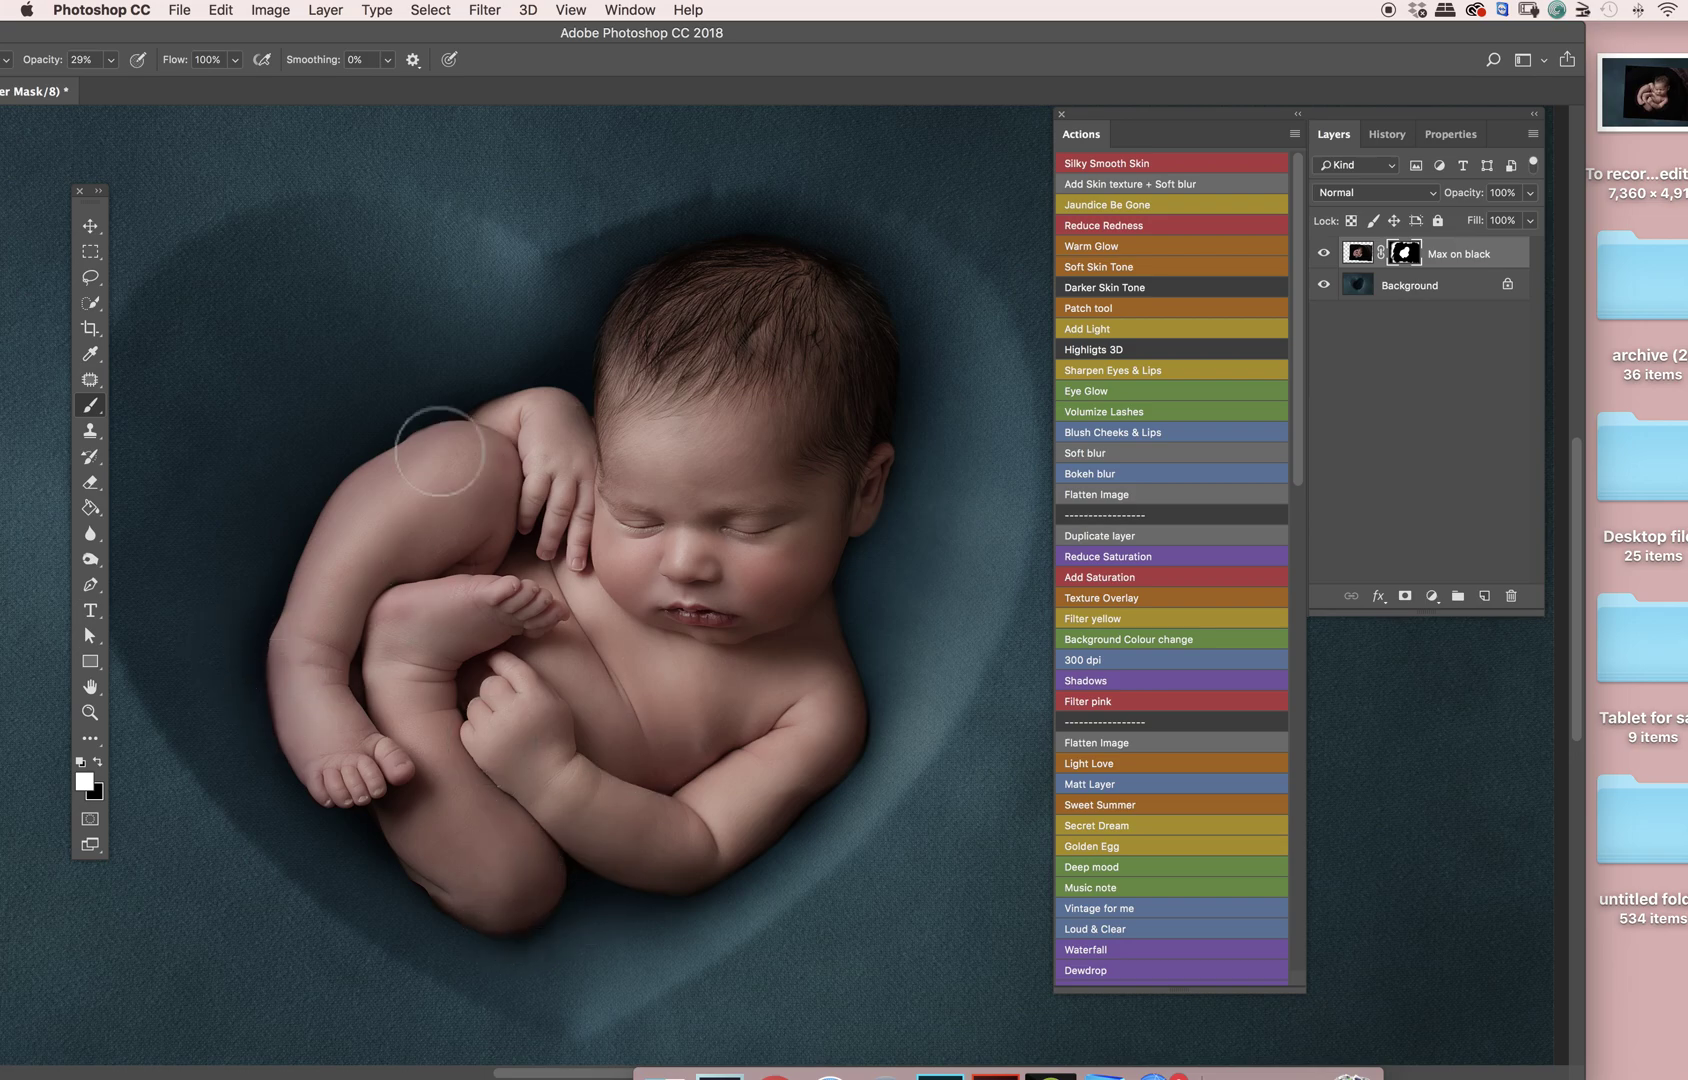
drag(440, 451, 456, 433)
mouse_move(687, 319)
mouse_down()
mouse_move(615, 321)
mouse_move(654, 297)
mouse_move(642, 290)
mouse_move(737, 275)
mouse_move(663, 292)
mouse_move(625, 334)
mouse_move(611, 411)
mouse_move(724, 302)
mouse_move(640, 288)
mouse_move(768, 253)
mouse_move(869, 272)
mouse_move(774, 251)
mouse_move(918, 319)
mouse_move(829, 254)
mouse_move(945, 438)
mouse_move(910, 394)
mouse_move(882, 418)
mouse_move(881, 461)
mouse_move(800, 623)
mouse_move(839, 641)
mouse_move(842, 507)
mouse_move(819, 694)
mouse_up()
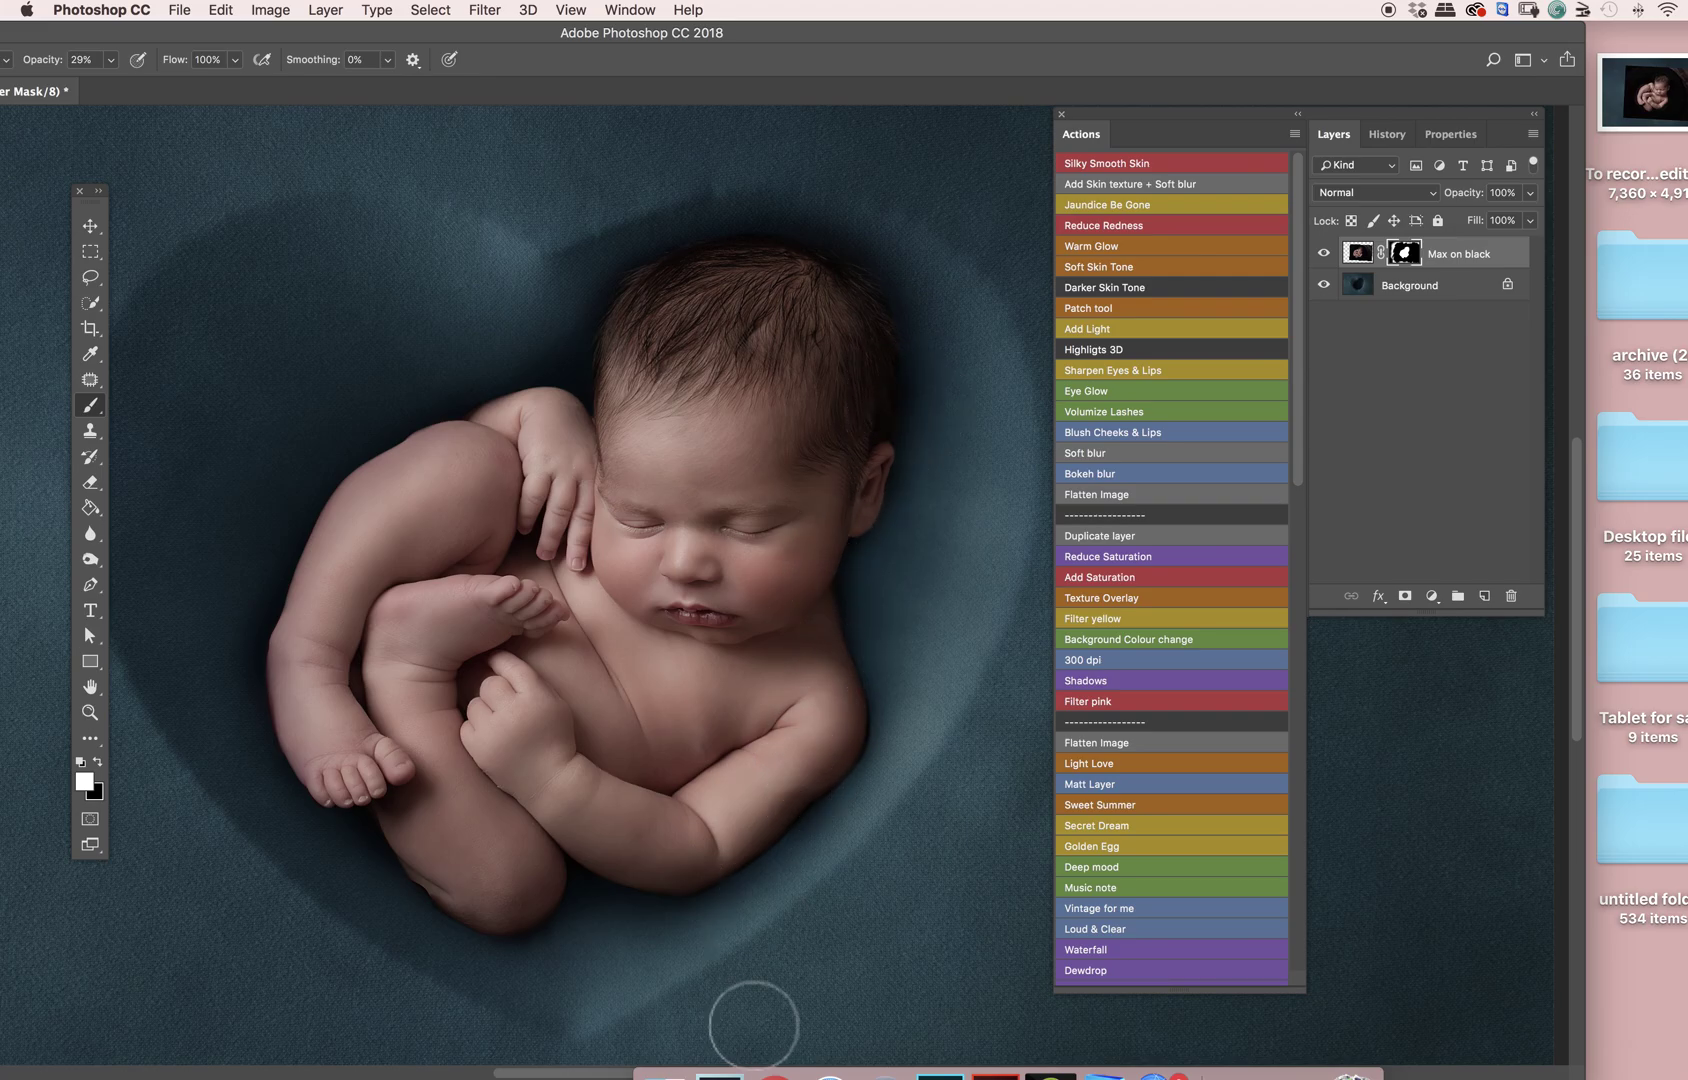
scroll(746, 952, down, 4)
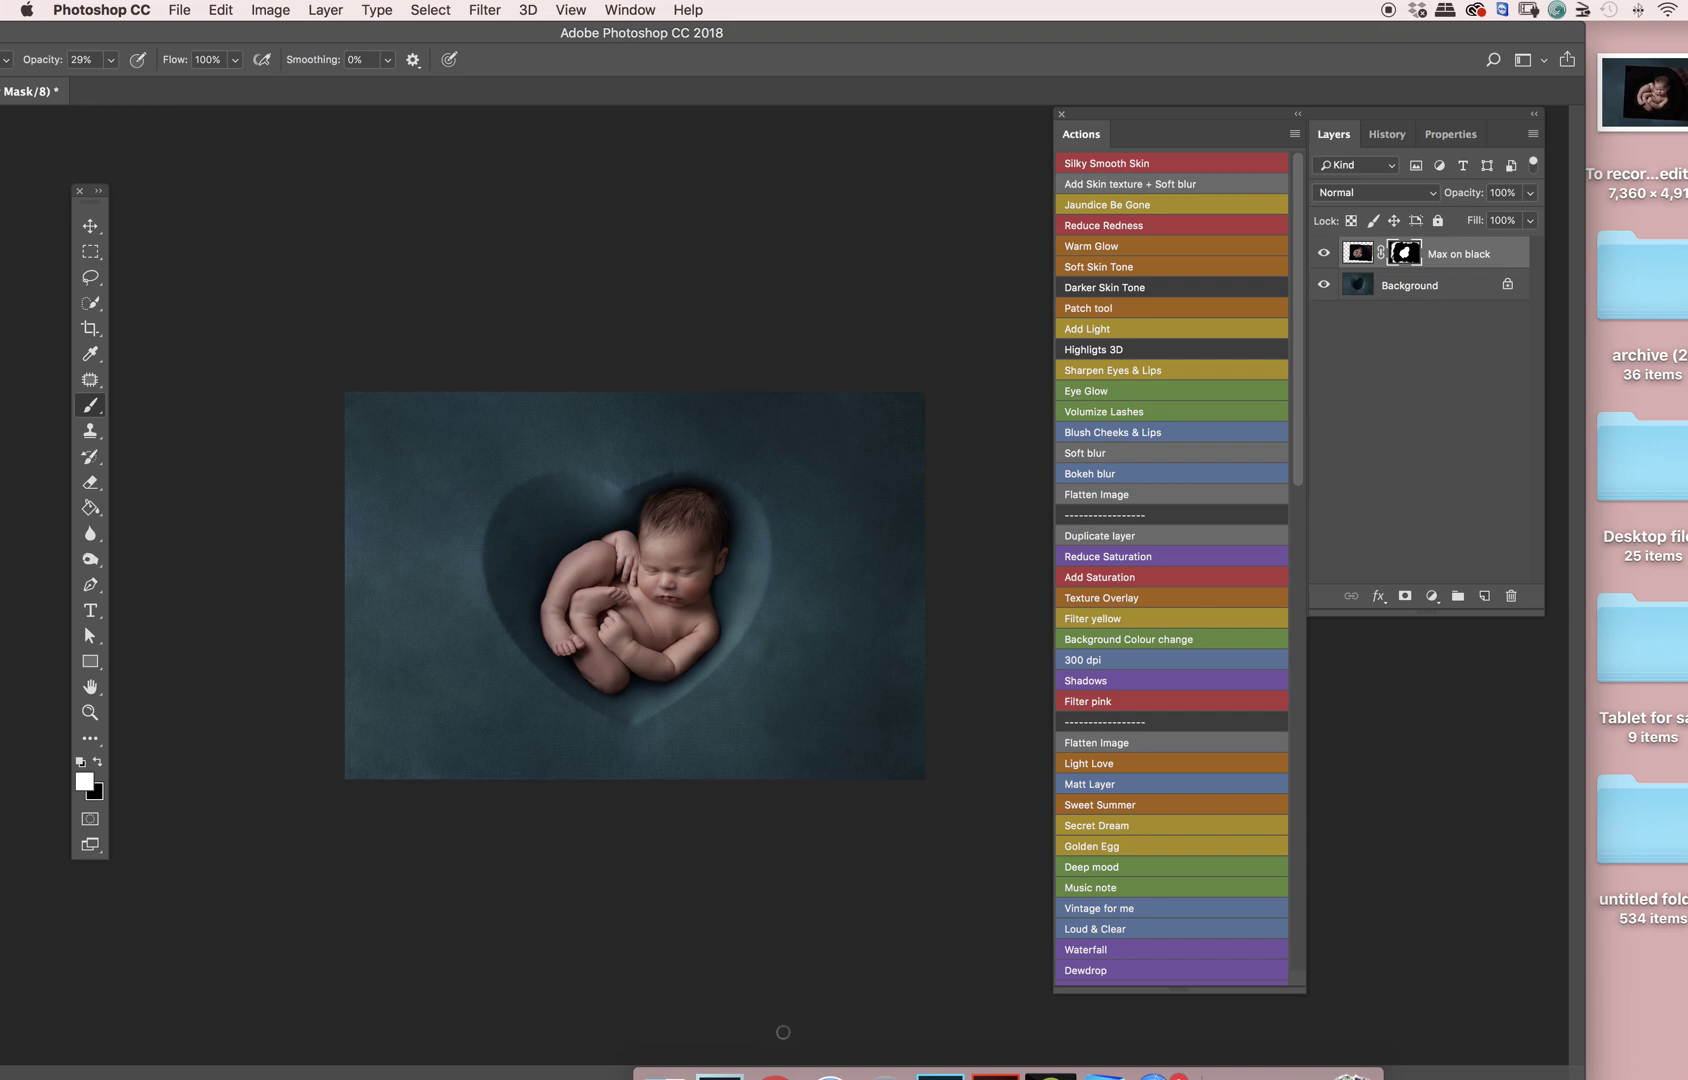
scroll(615, 480, up, 4)
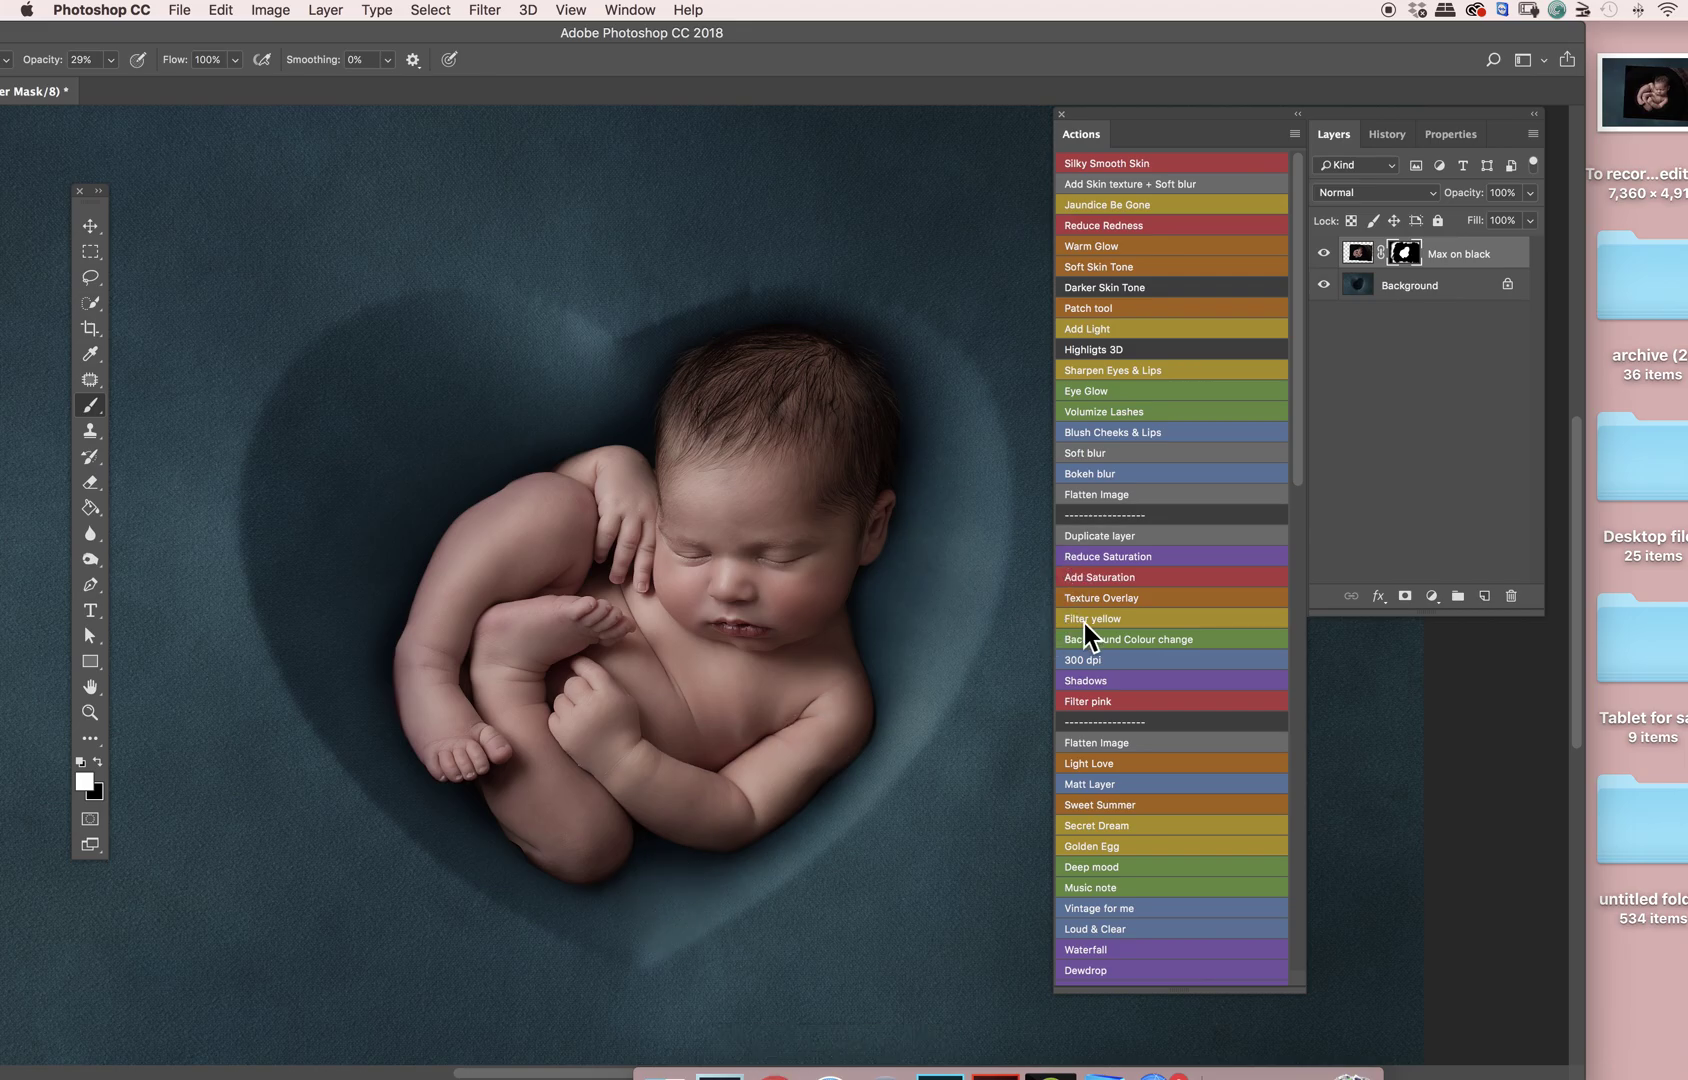
right_click(899, 688)
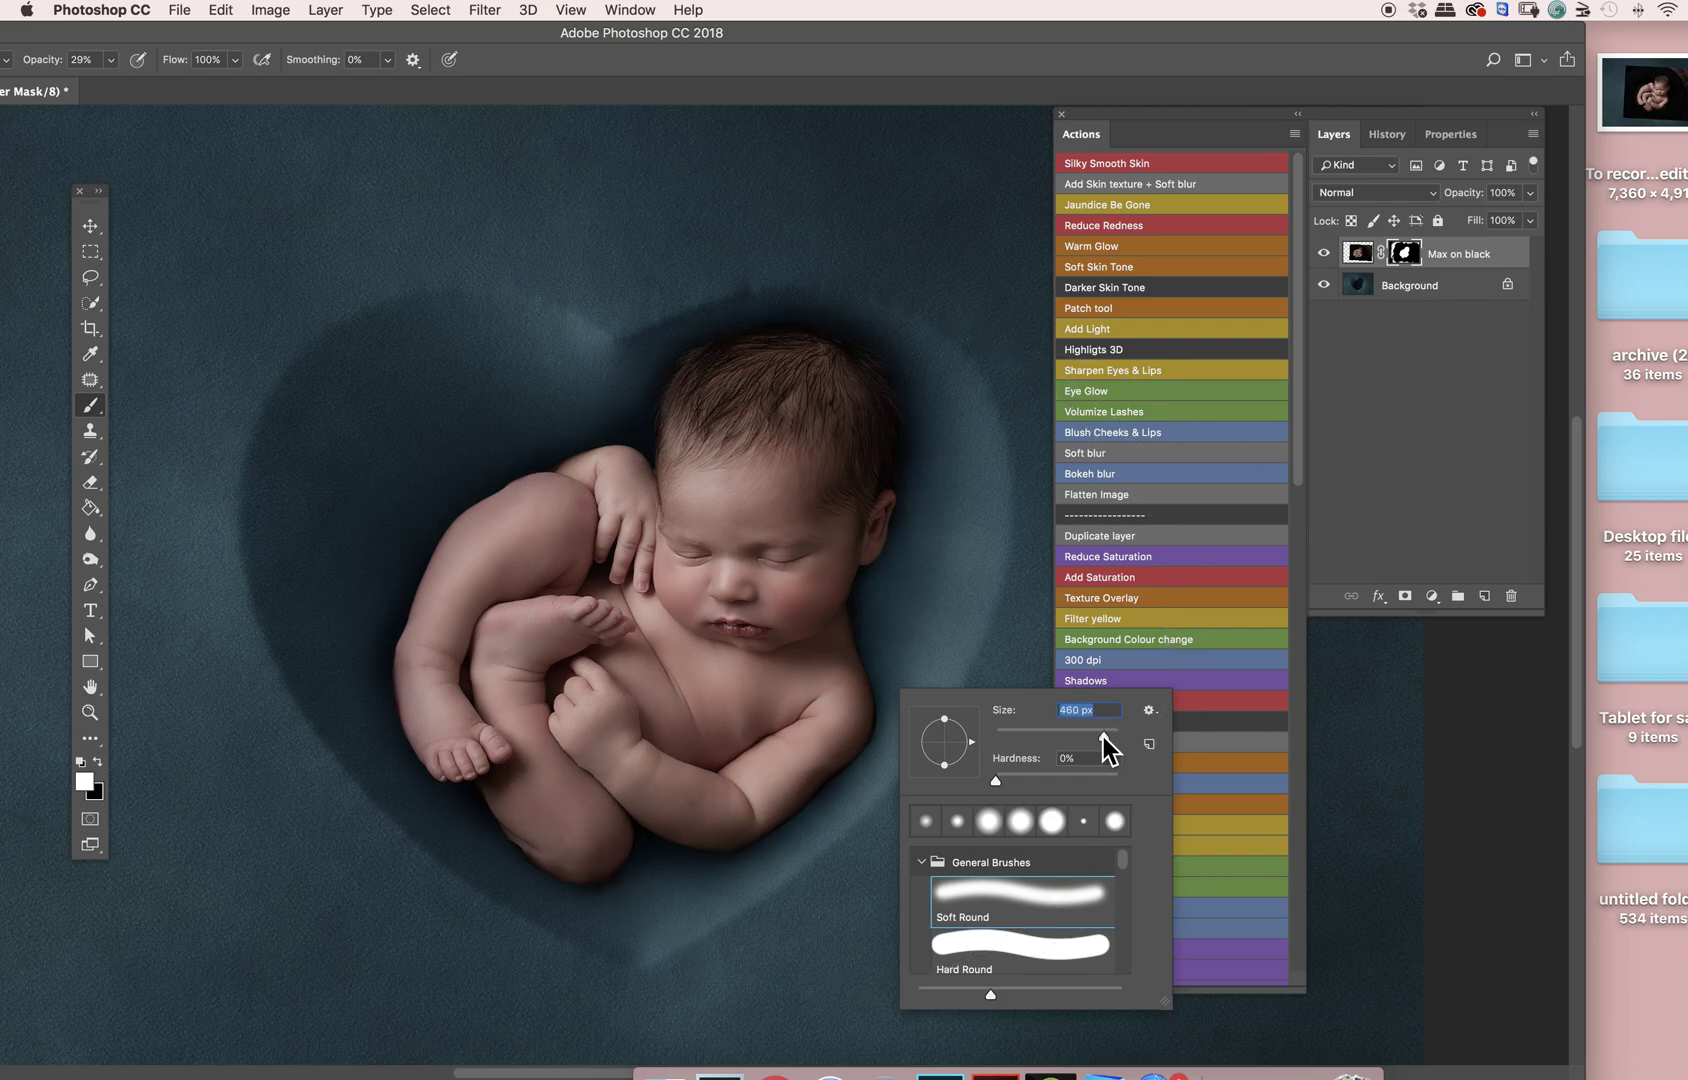
click(845, 640)
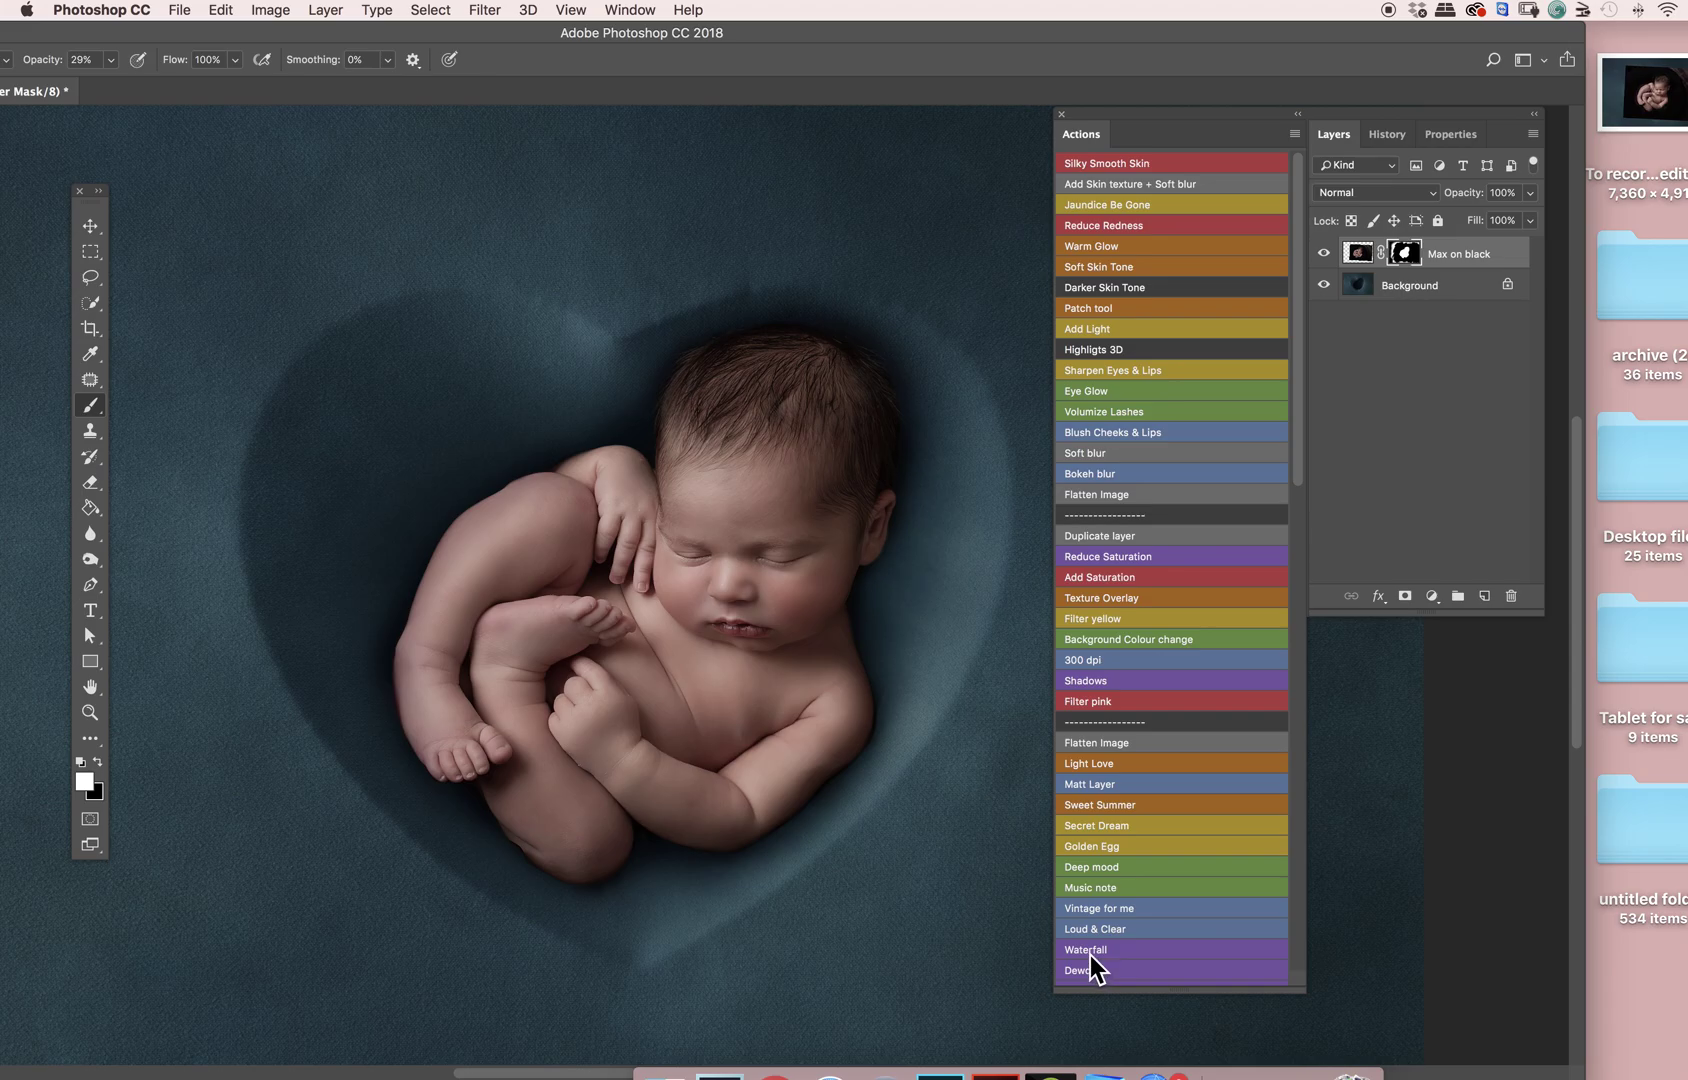
Step: Soften the cutout edges on the baby layer's image with the Blur tool at 100% strength along the legs, foot and arm
click(1358, 254)
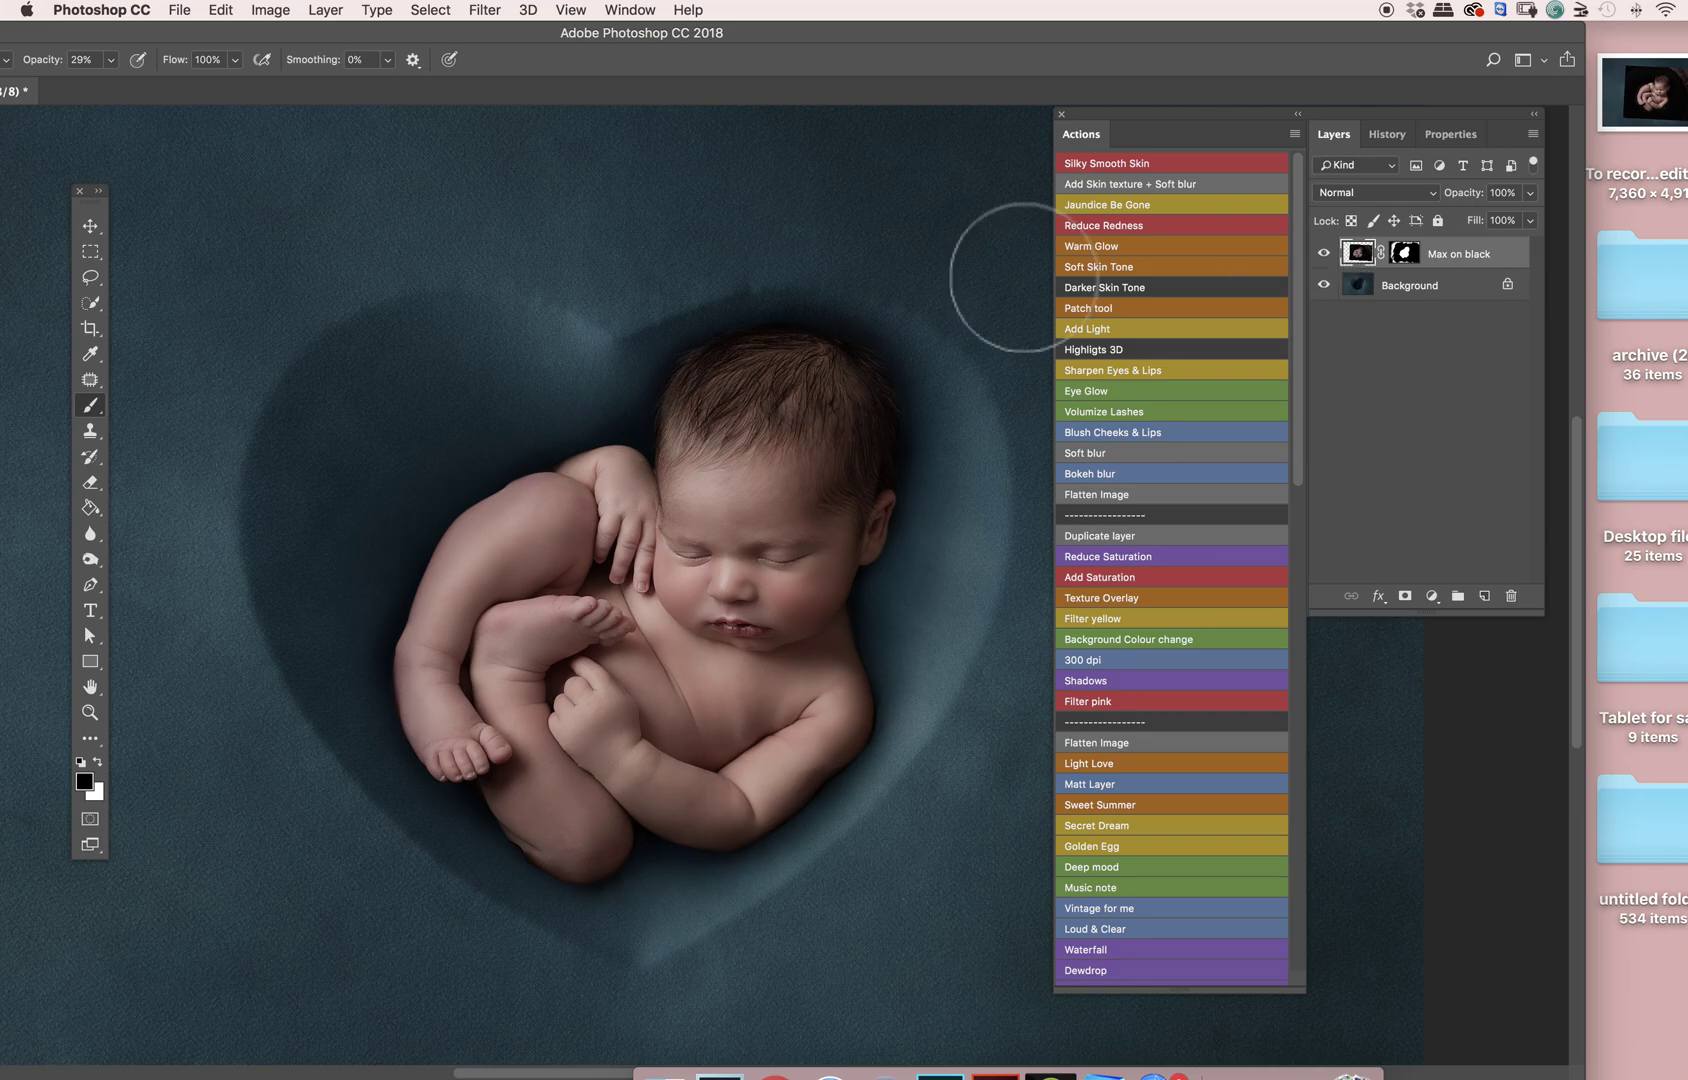
click(92, 536)
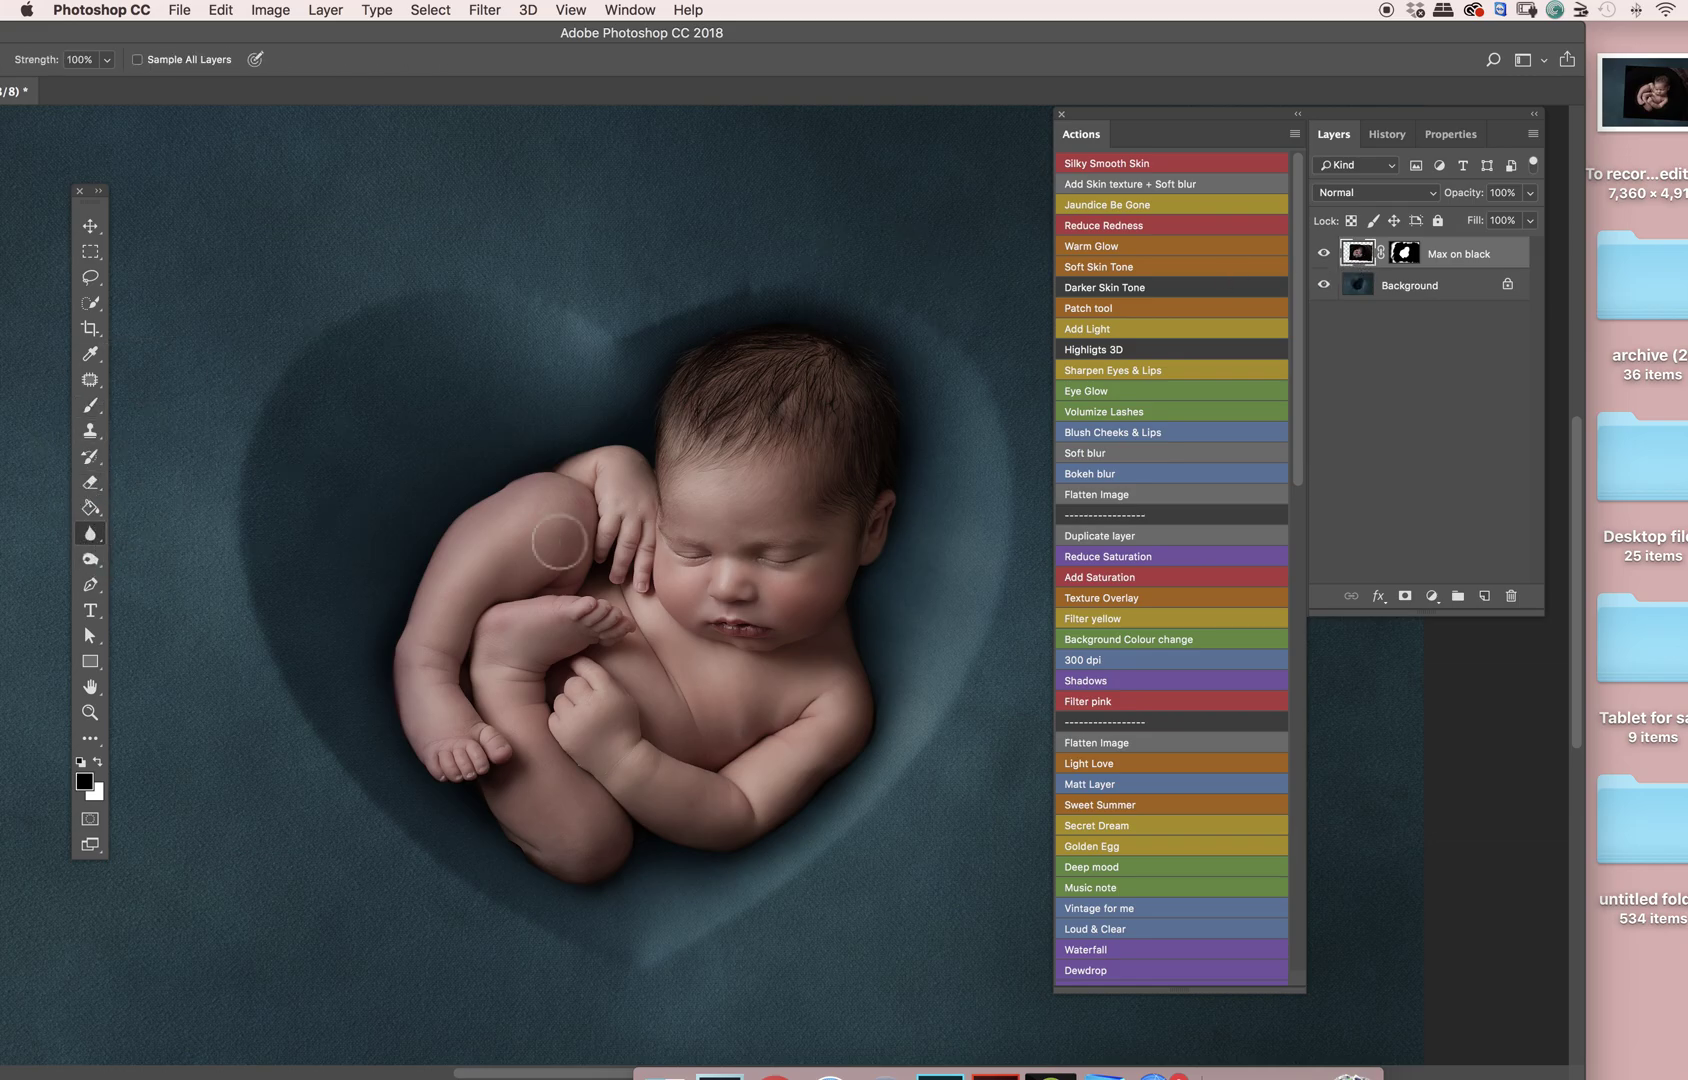
scroll(484, 545, up, 2)
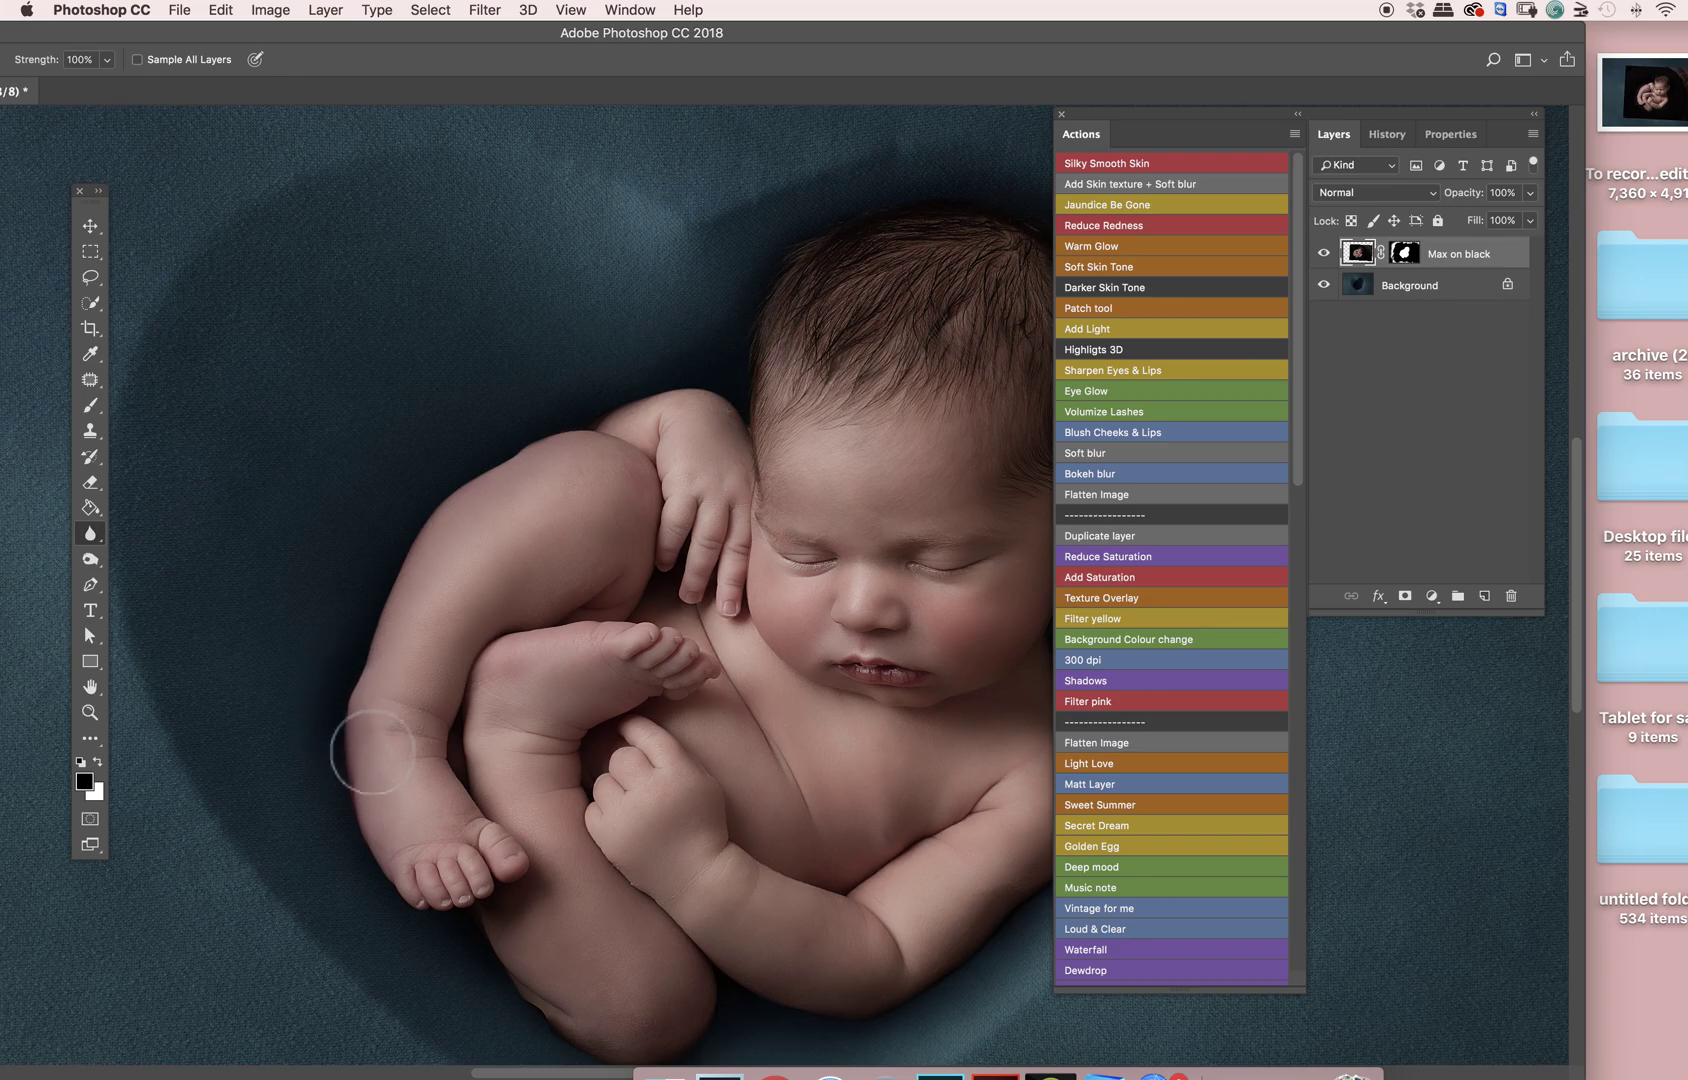
mouse_move(345, 37)
mouse_down()
mouse_move(601, 11)
mouse_move(336, 13)
mouse_up()
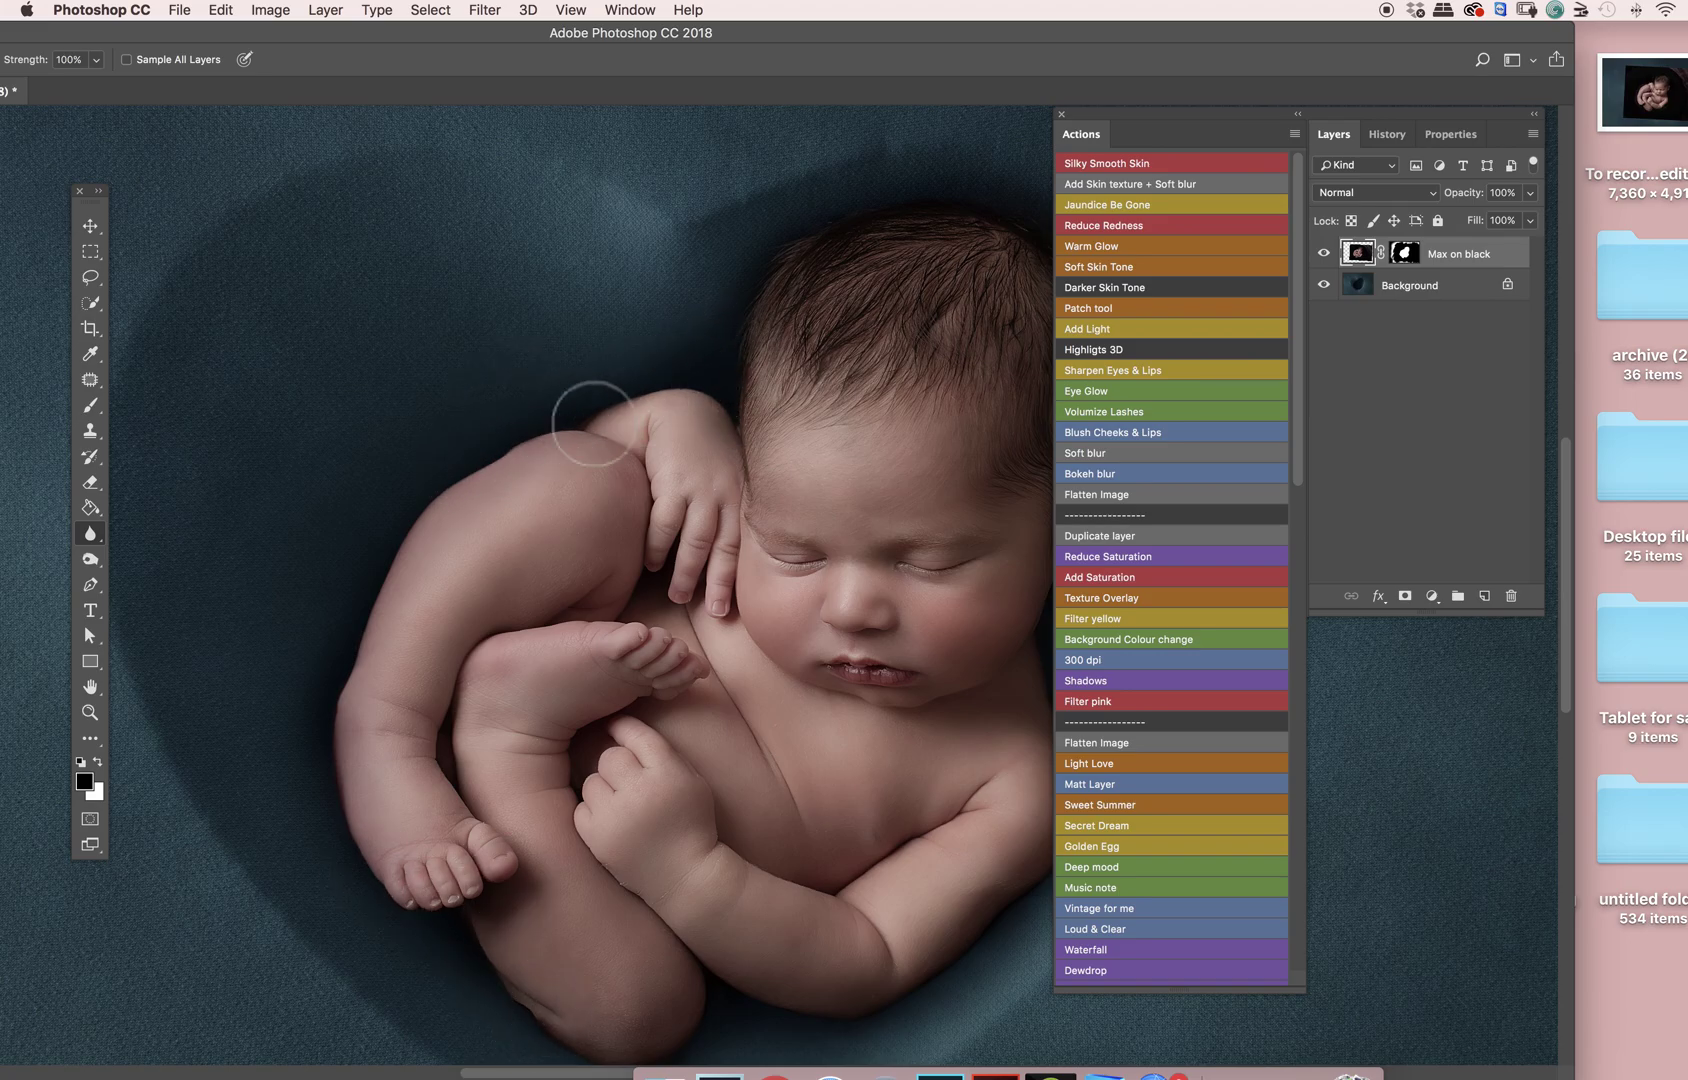
drag(650, 768, 588, 489)
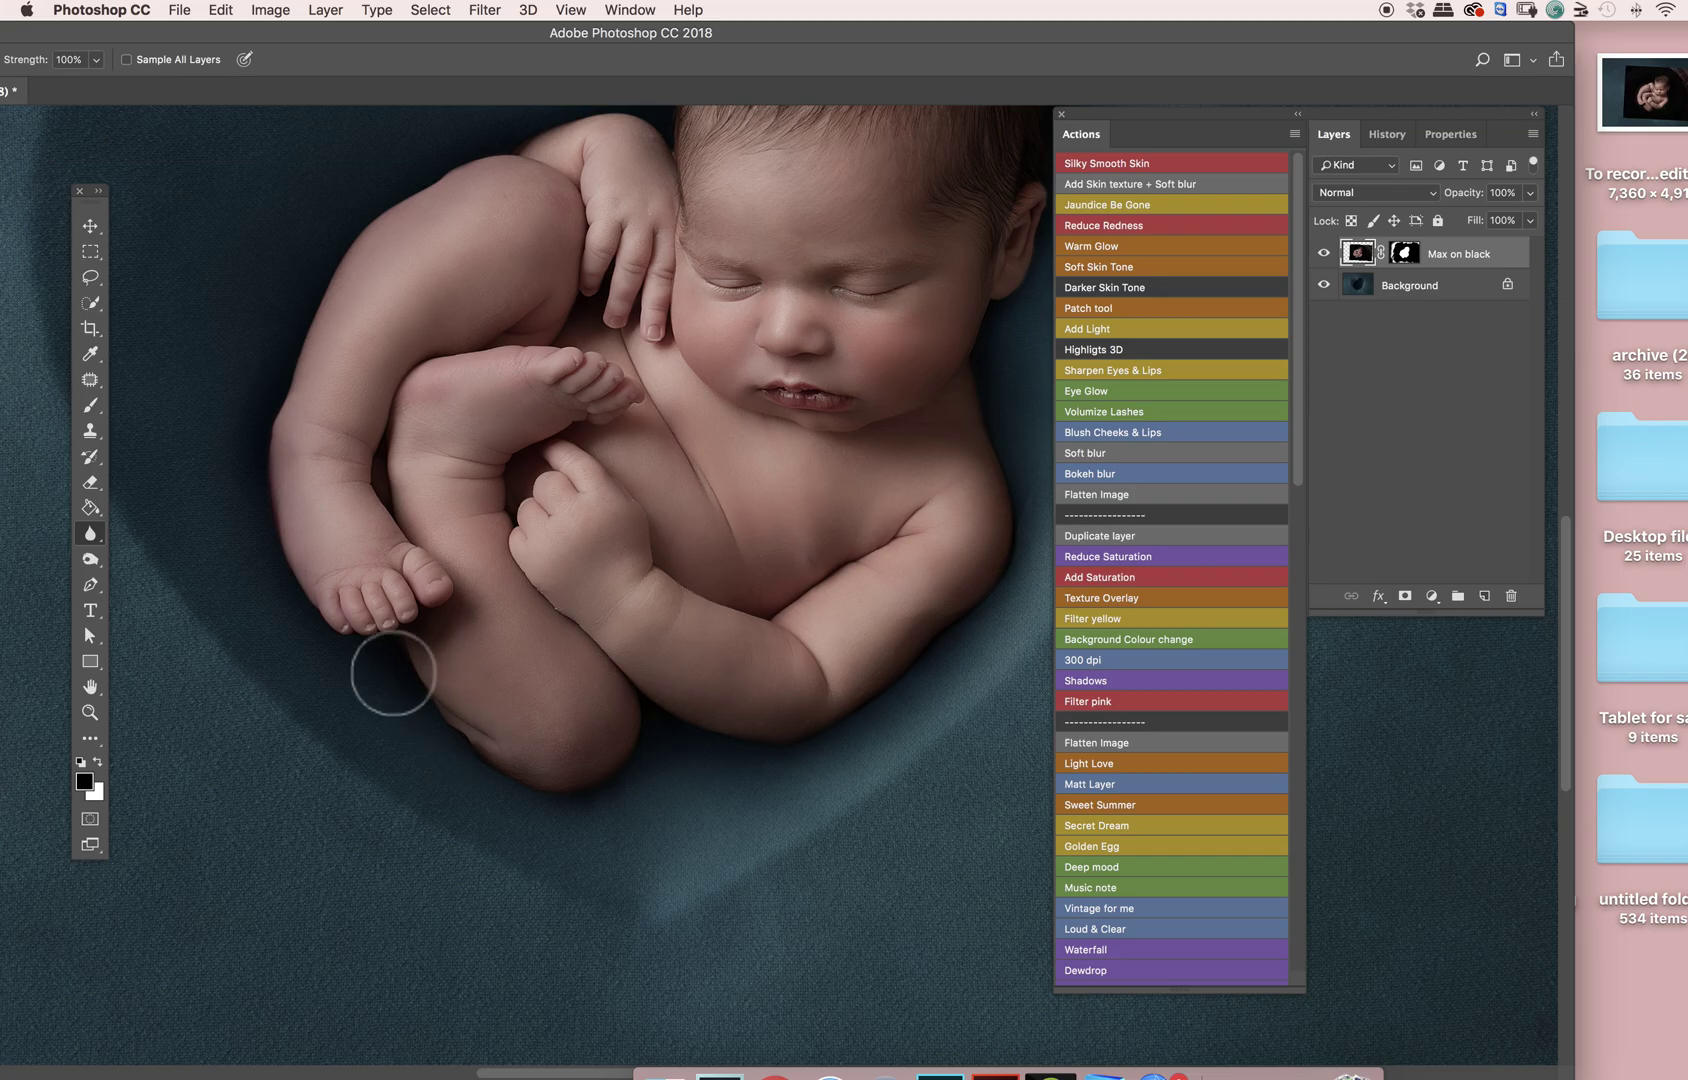
scroll(358, 734, up, 5)
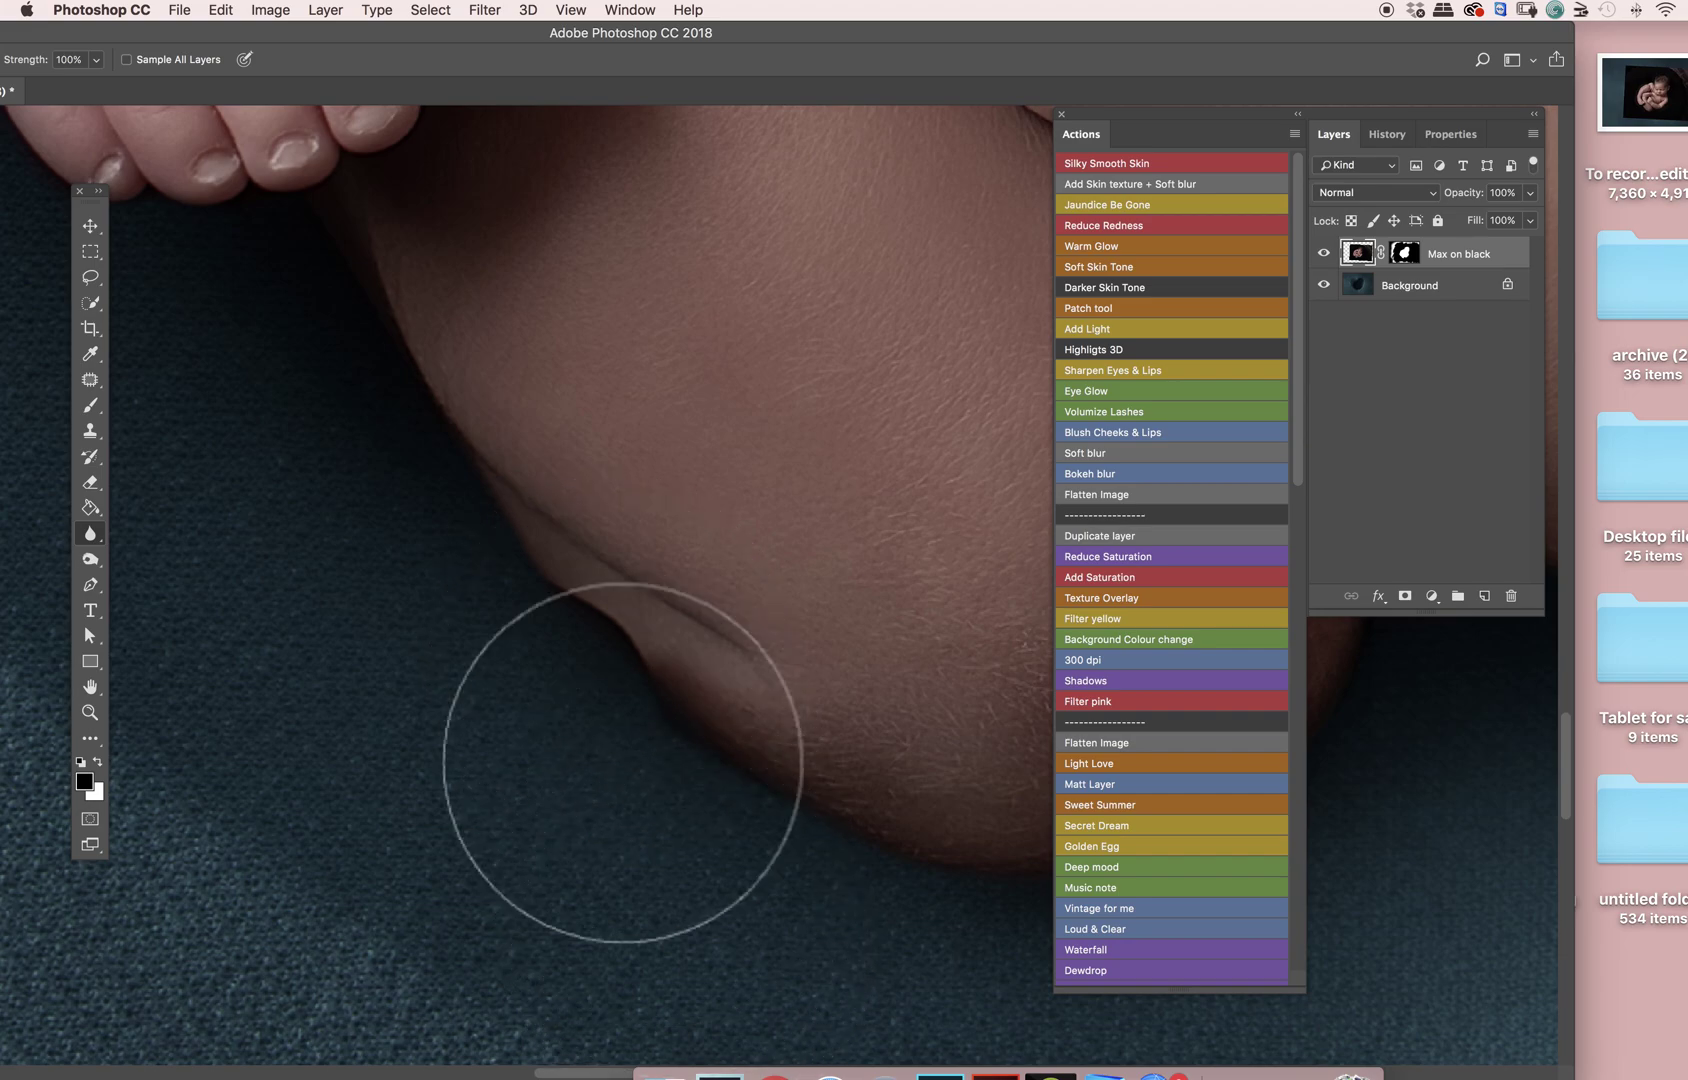
scroll(686, 1036, down, 3)
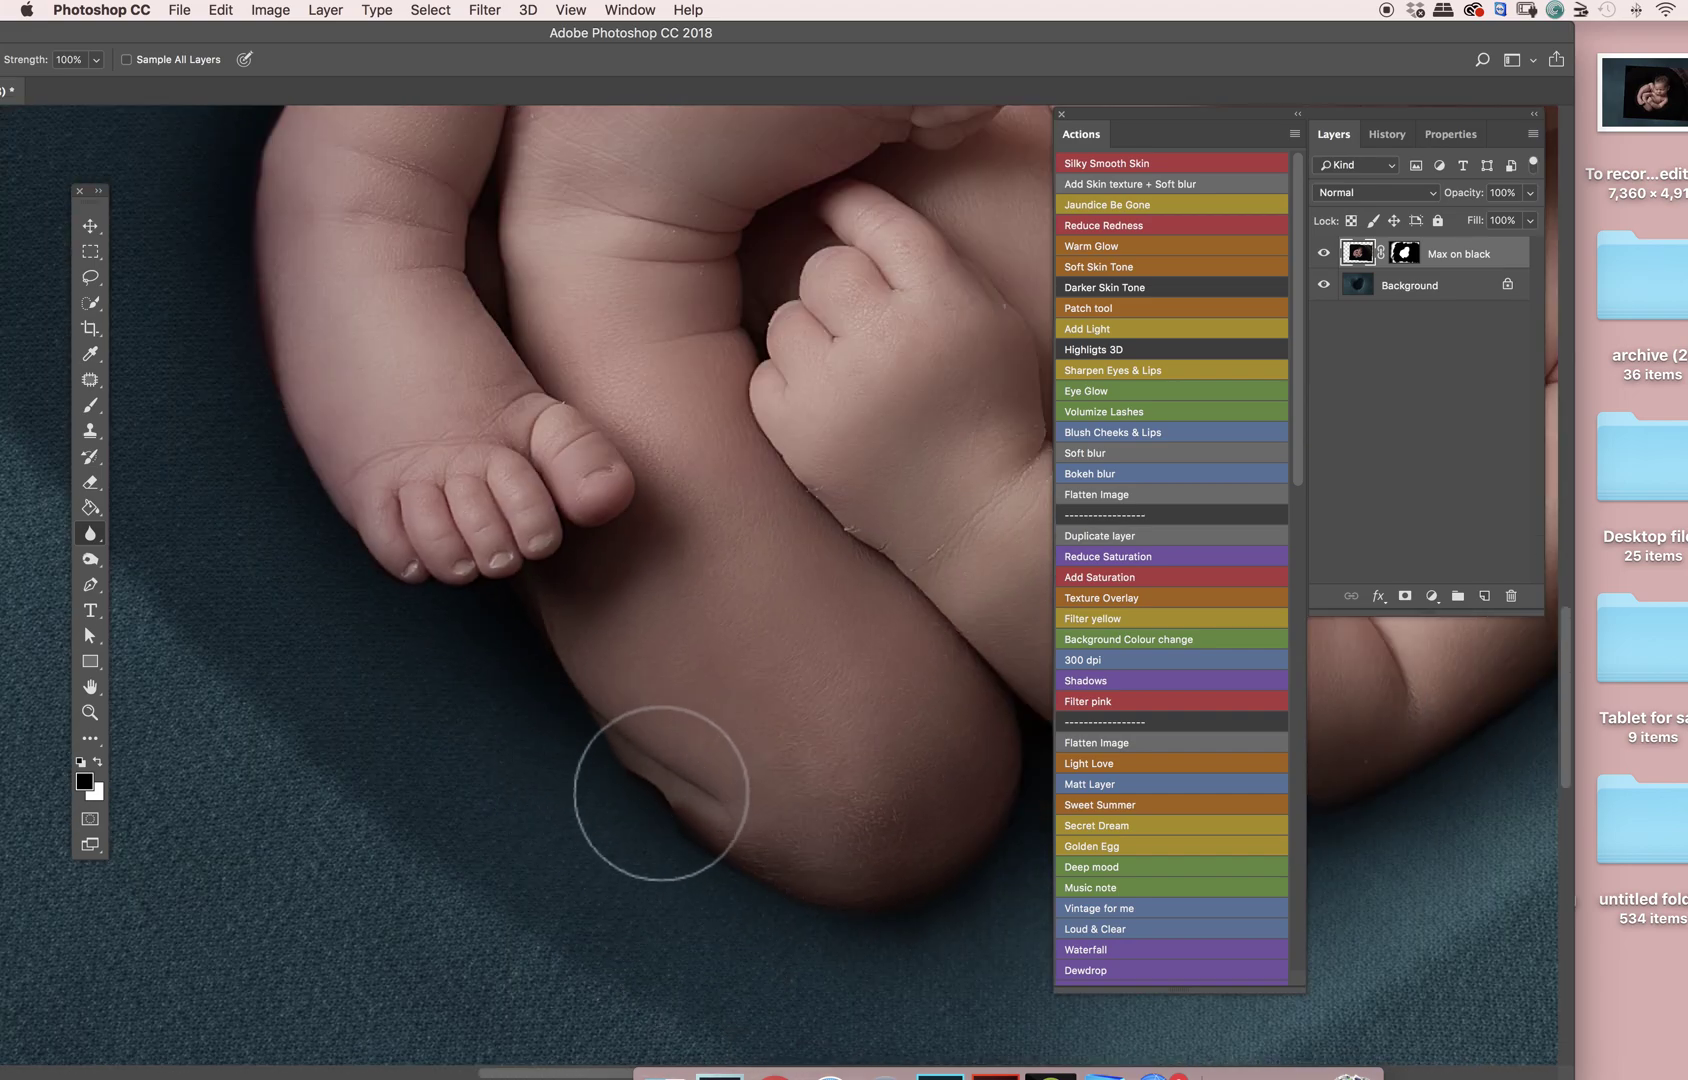
scroll(658, 831, down, 5)
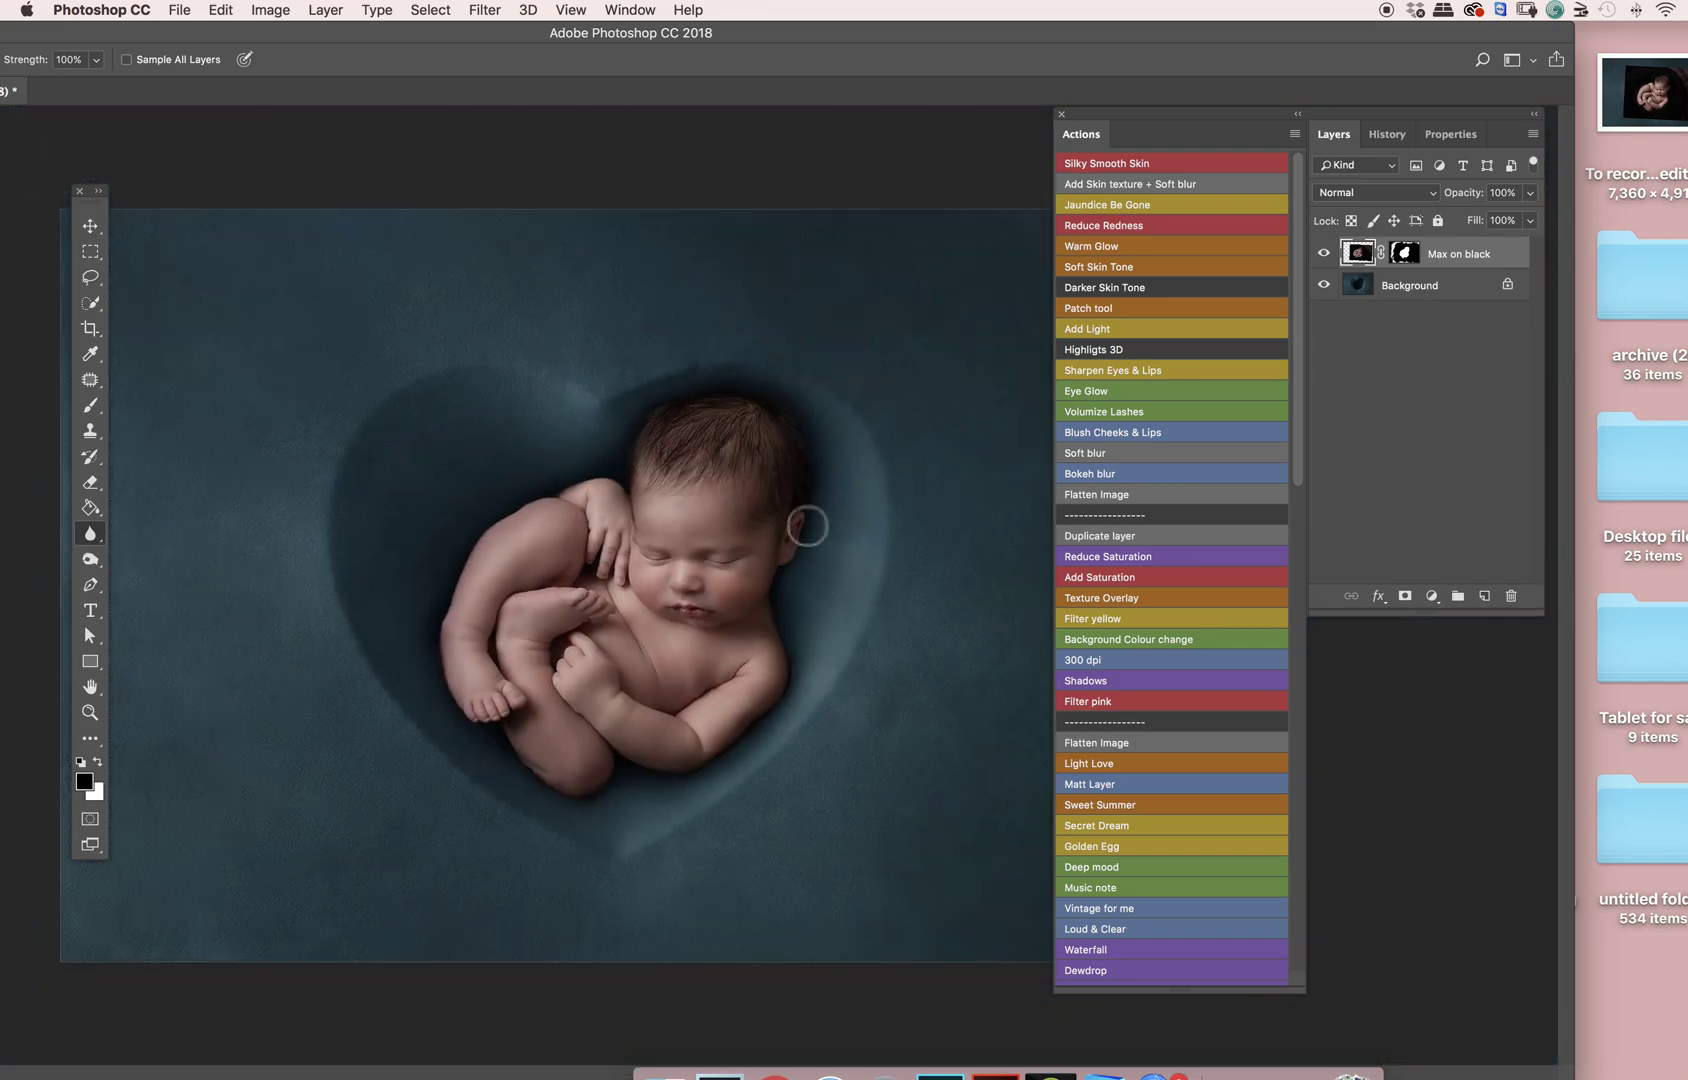
Step: Add a Color Balance adjustment layer above the baby layer and clip it to that layer
scroll(650, 462, up, 2)
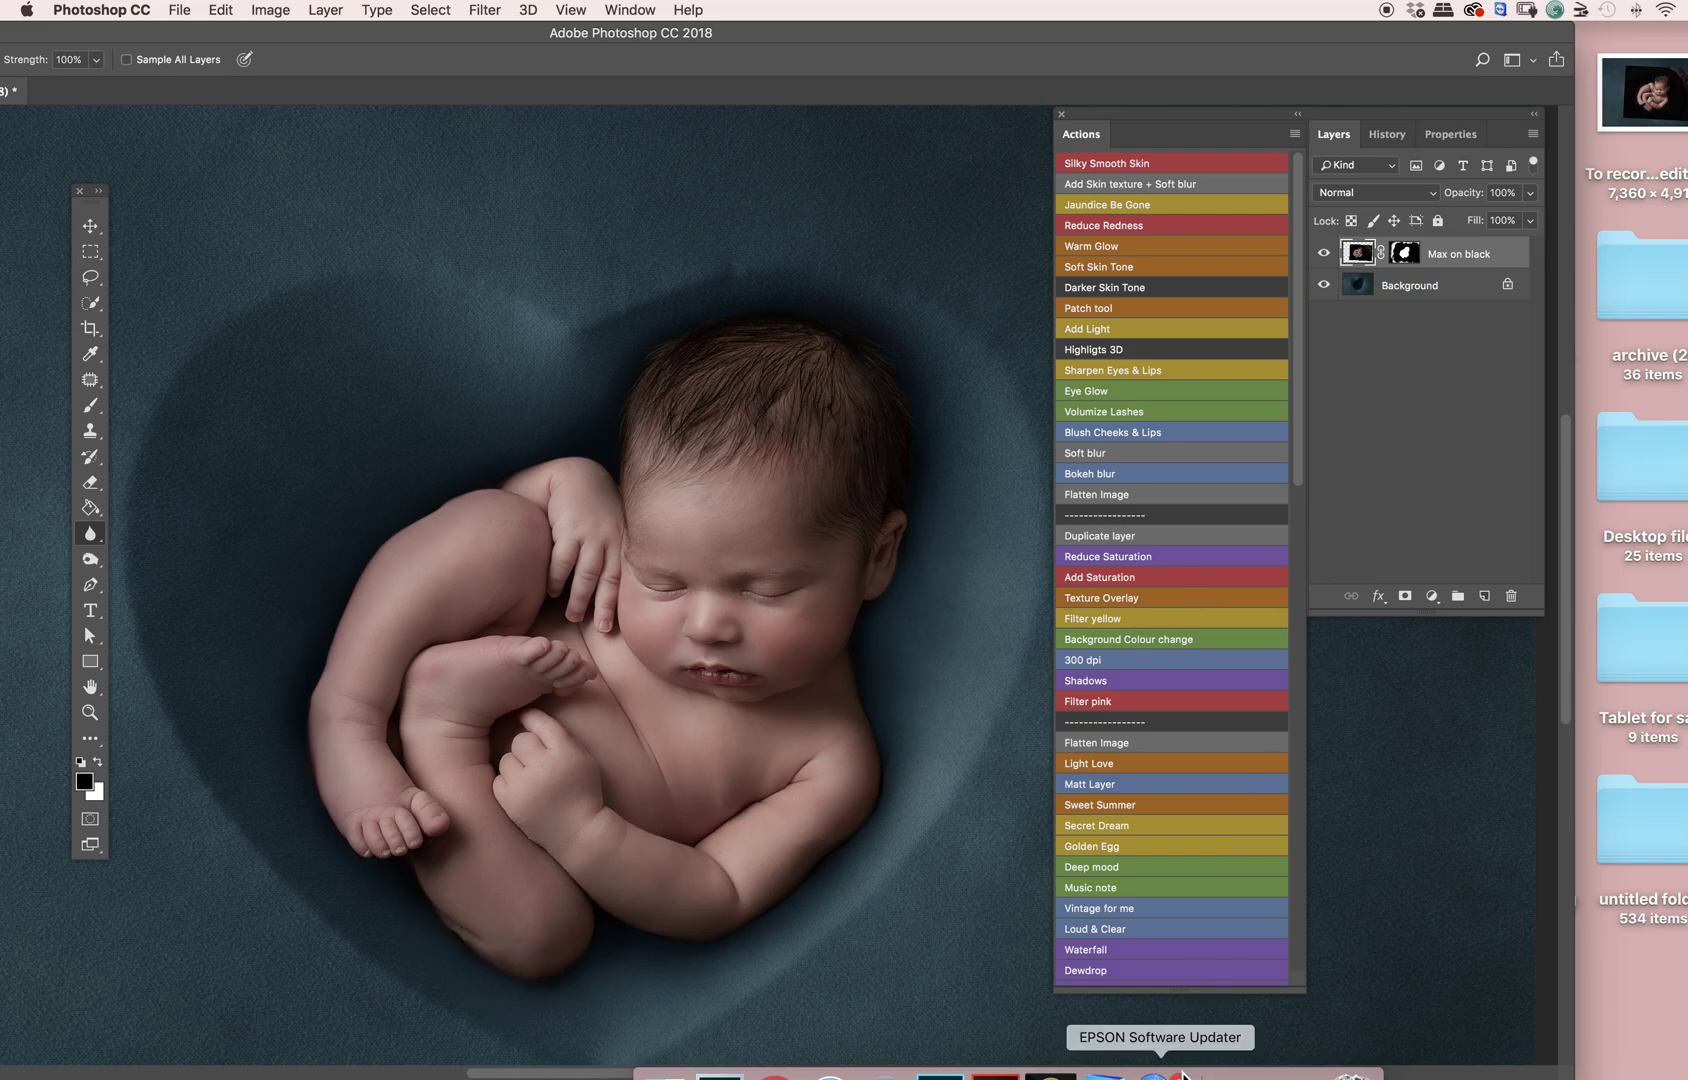
scroll(618, 811, down, 5)
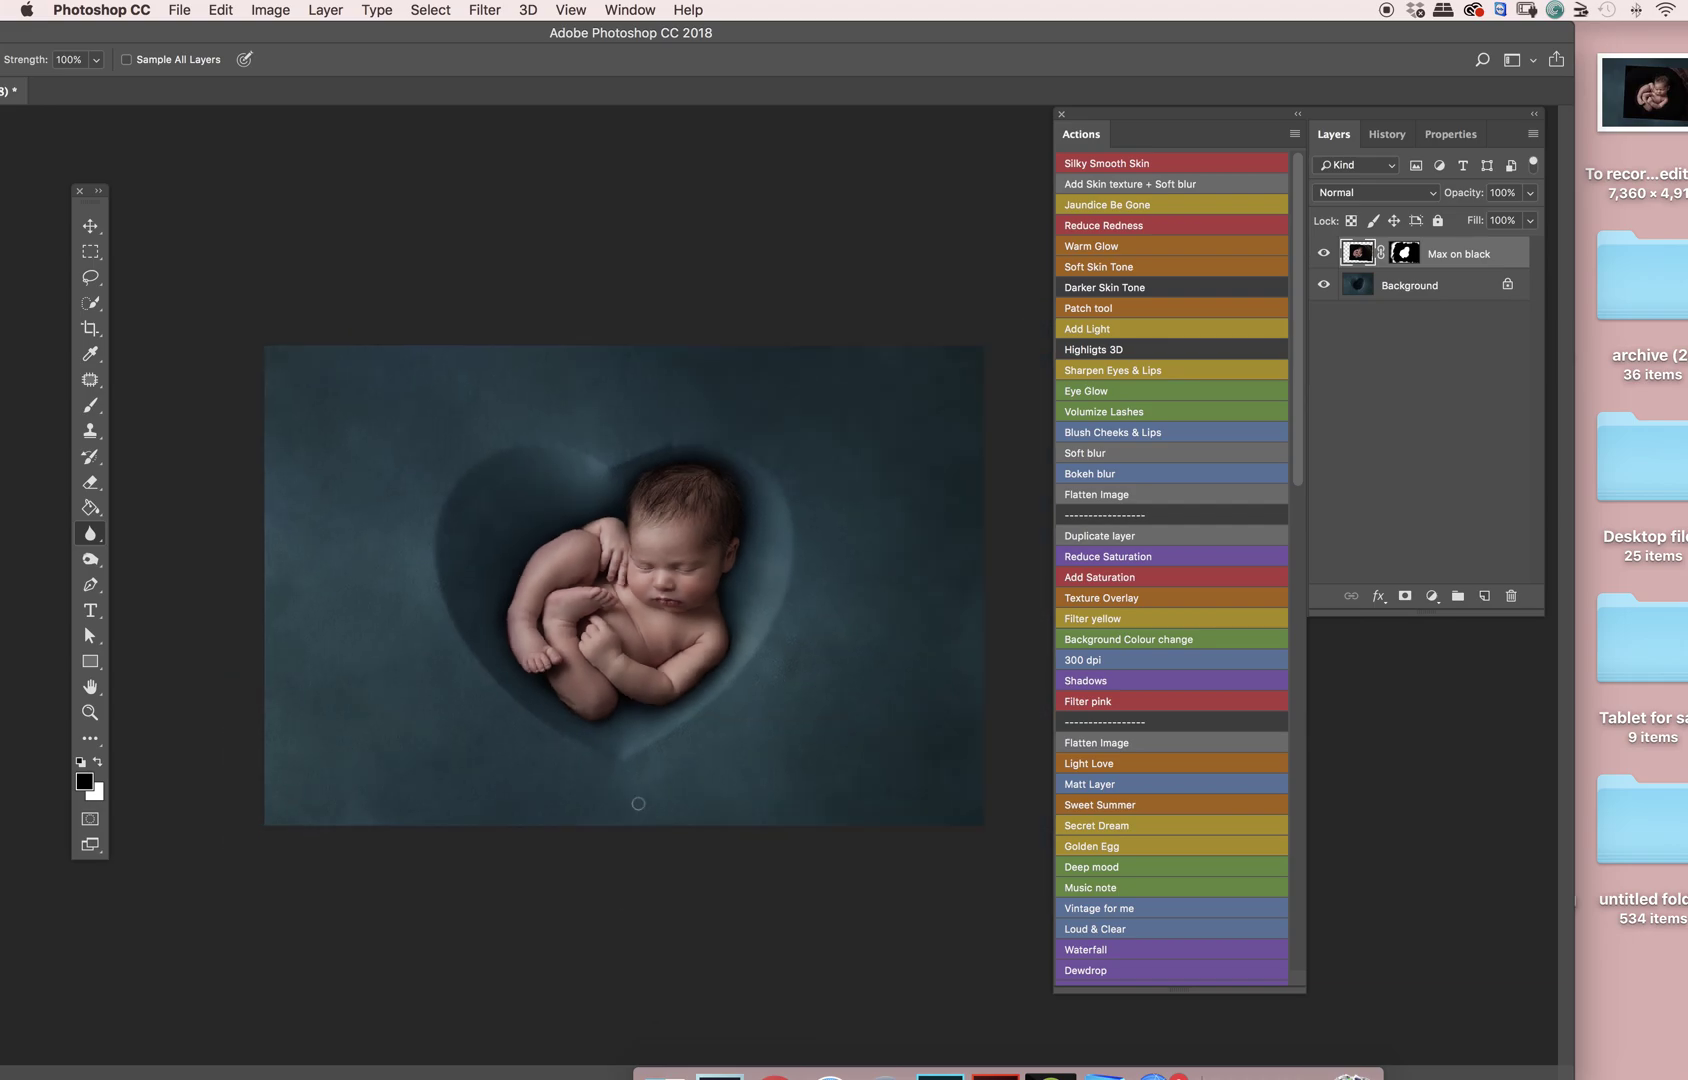
scroll(625, 590, up, 3)
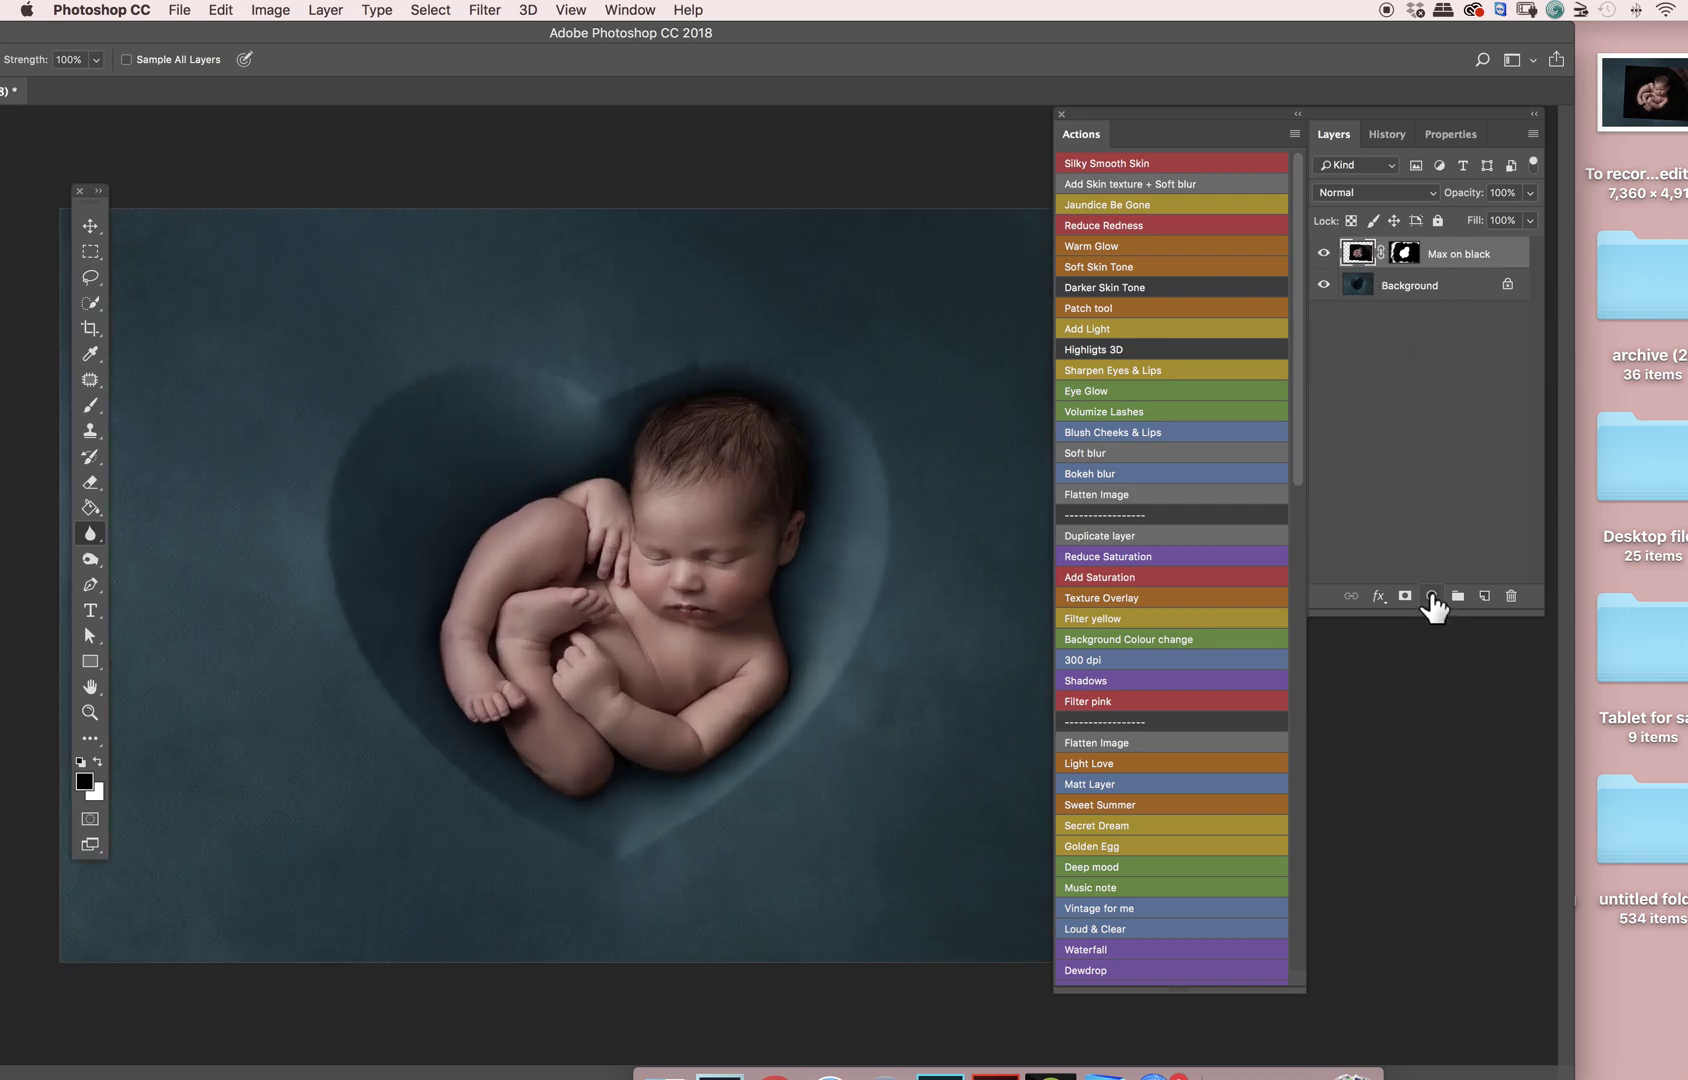
click(1432, 597)
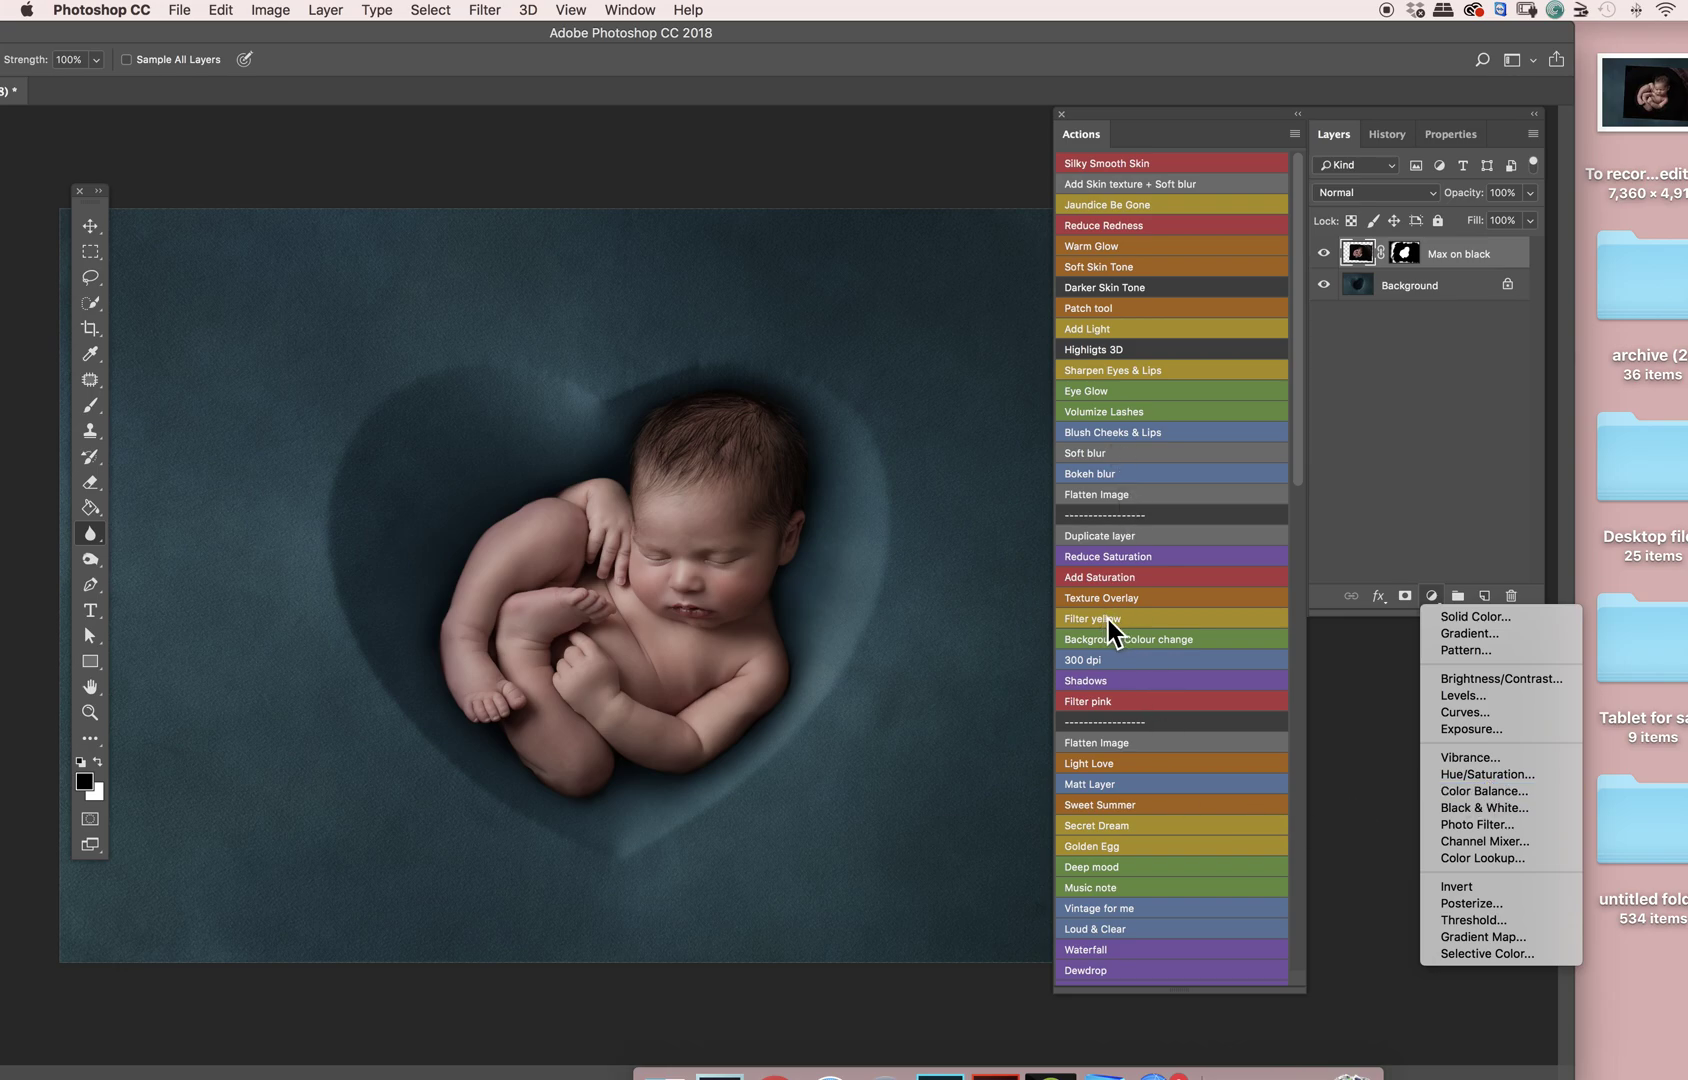
click(1501, 790)
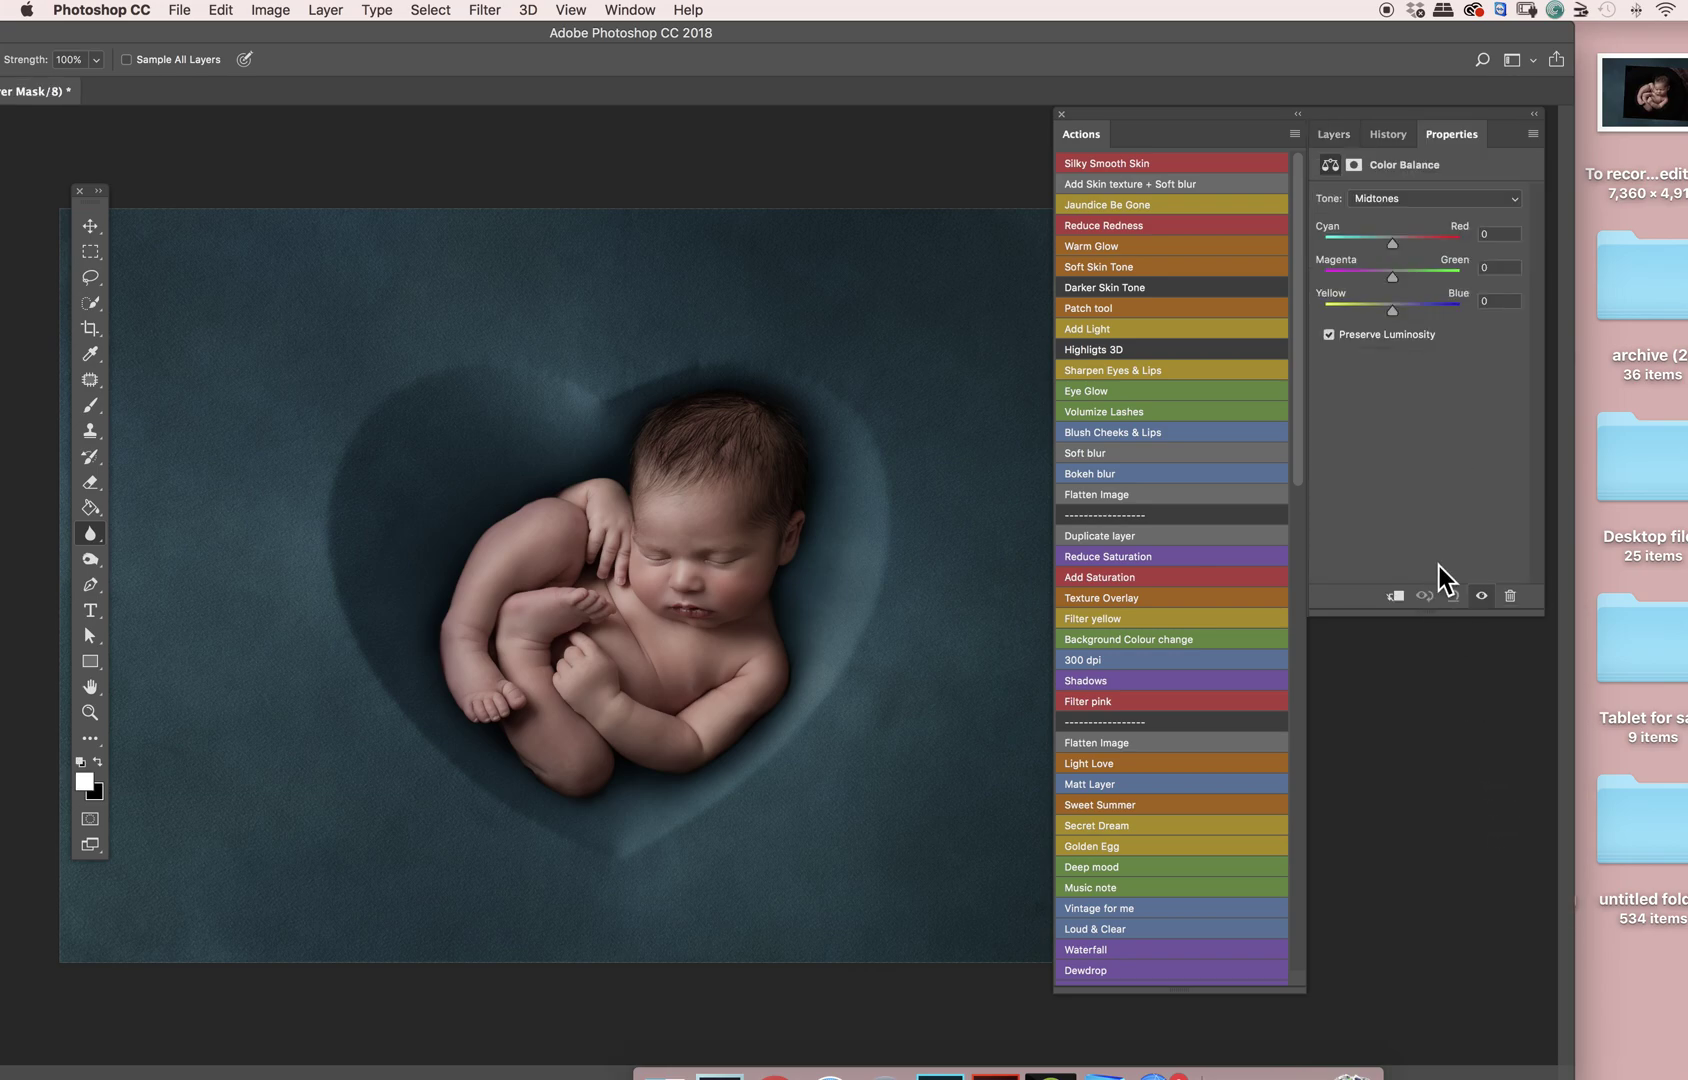
click(1395, 599)
click(1336, 135)
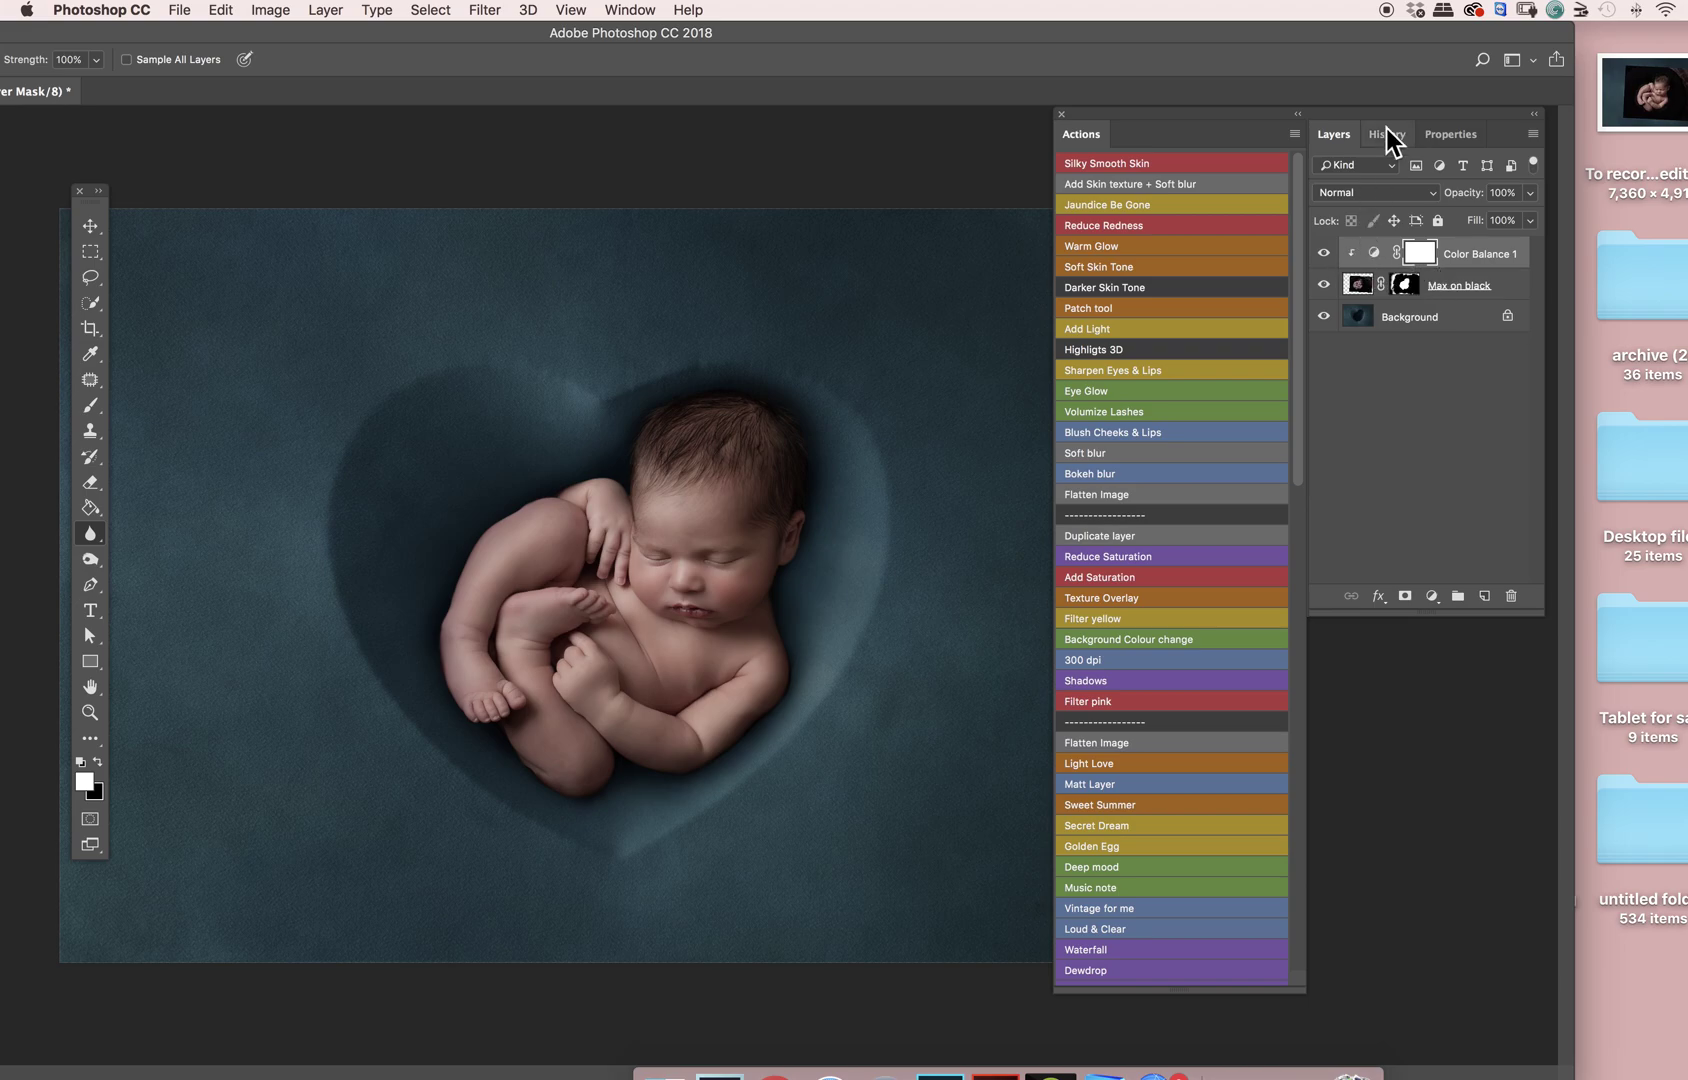
Step: Try shifting the Color Balance midtones slightly toward cyan on the clipped adjustment layer
double_click(1374, 253)
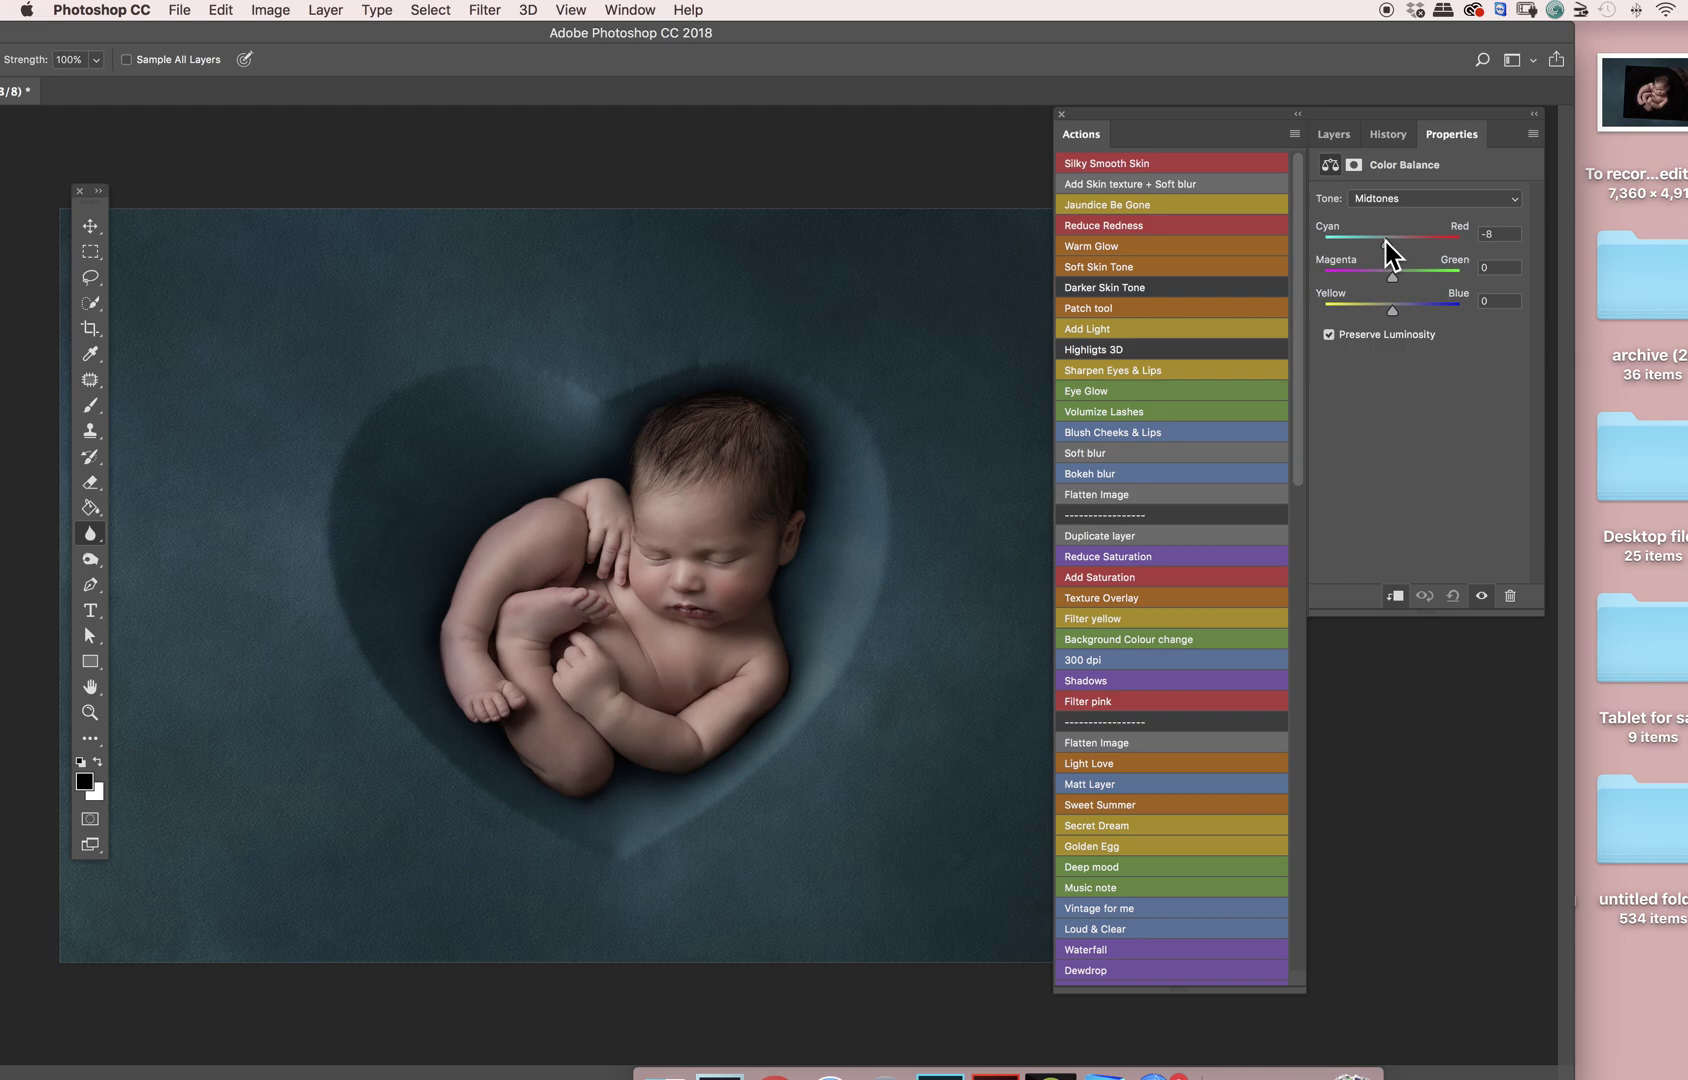
drag(1377, 243, 1389, 243)
click(1333, 136)
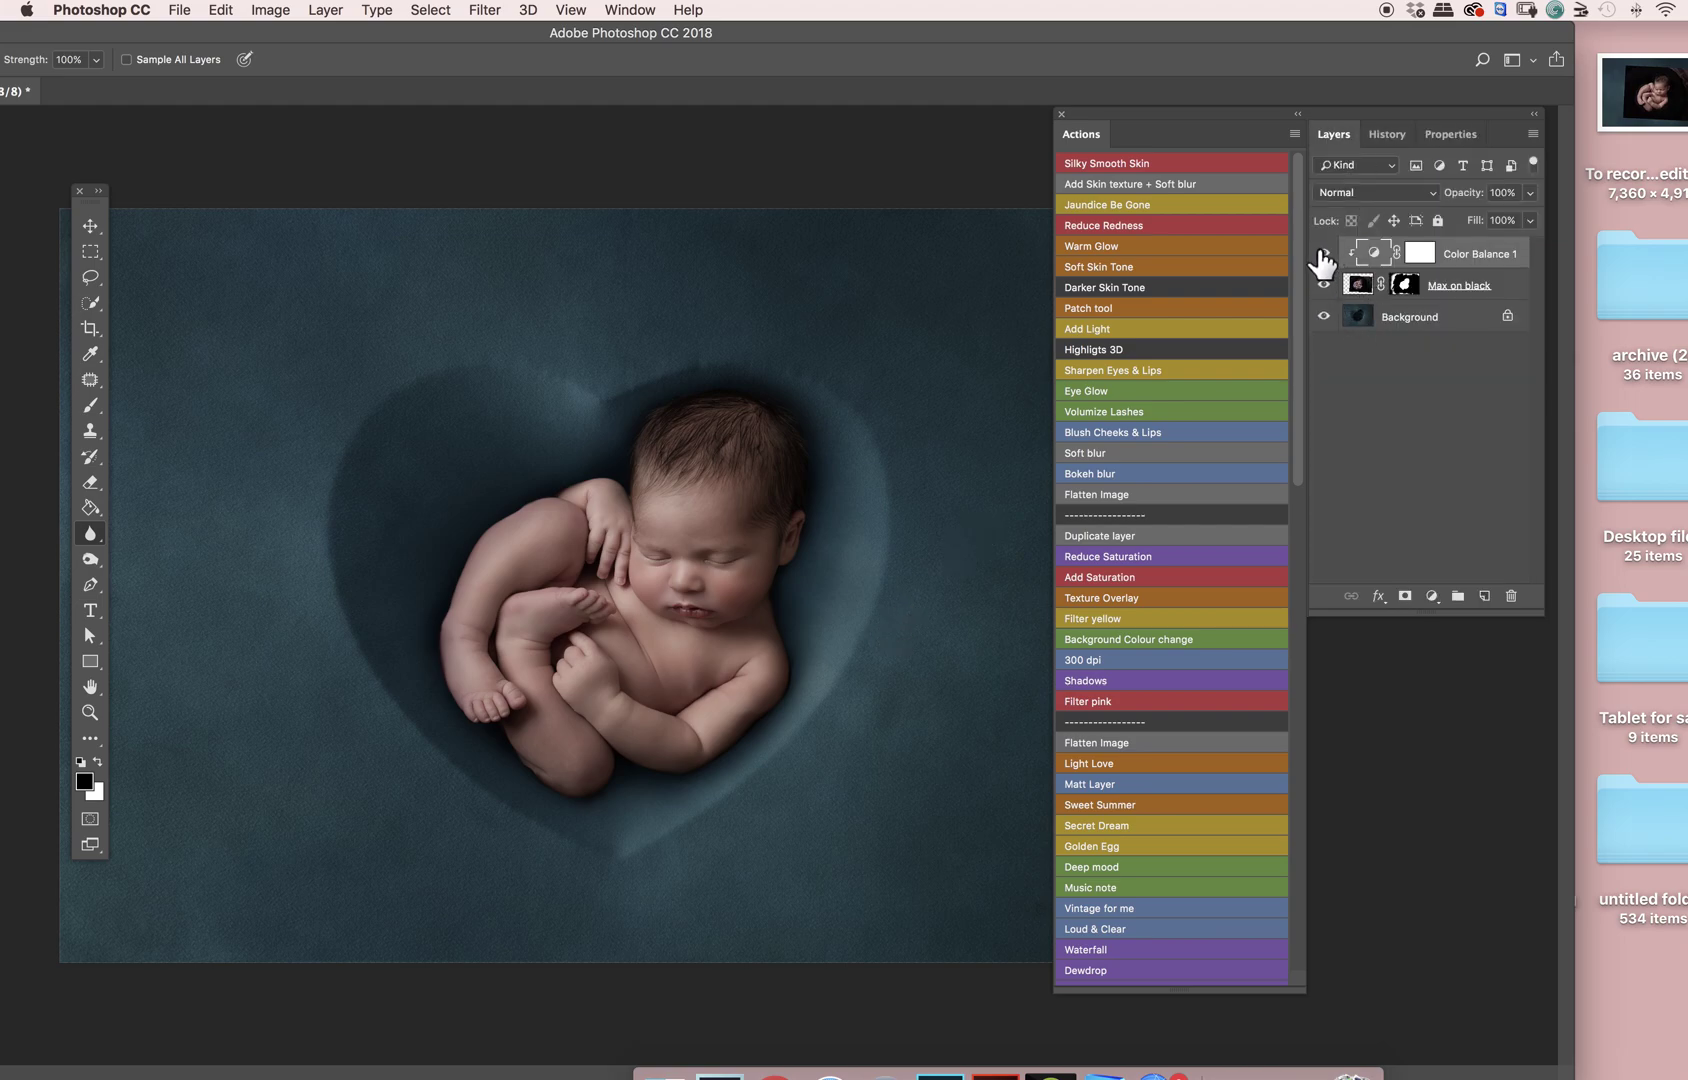
Step: Compare the baby with and without the Color Balance adjustment, leave it hidden, and flatten the image
click(1321, 254)
click(1322, 254)
click(1325, 252)
click(1327, 251)
click(1326, 256)
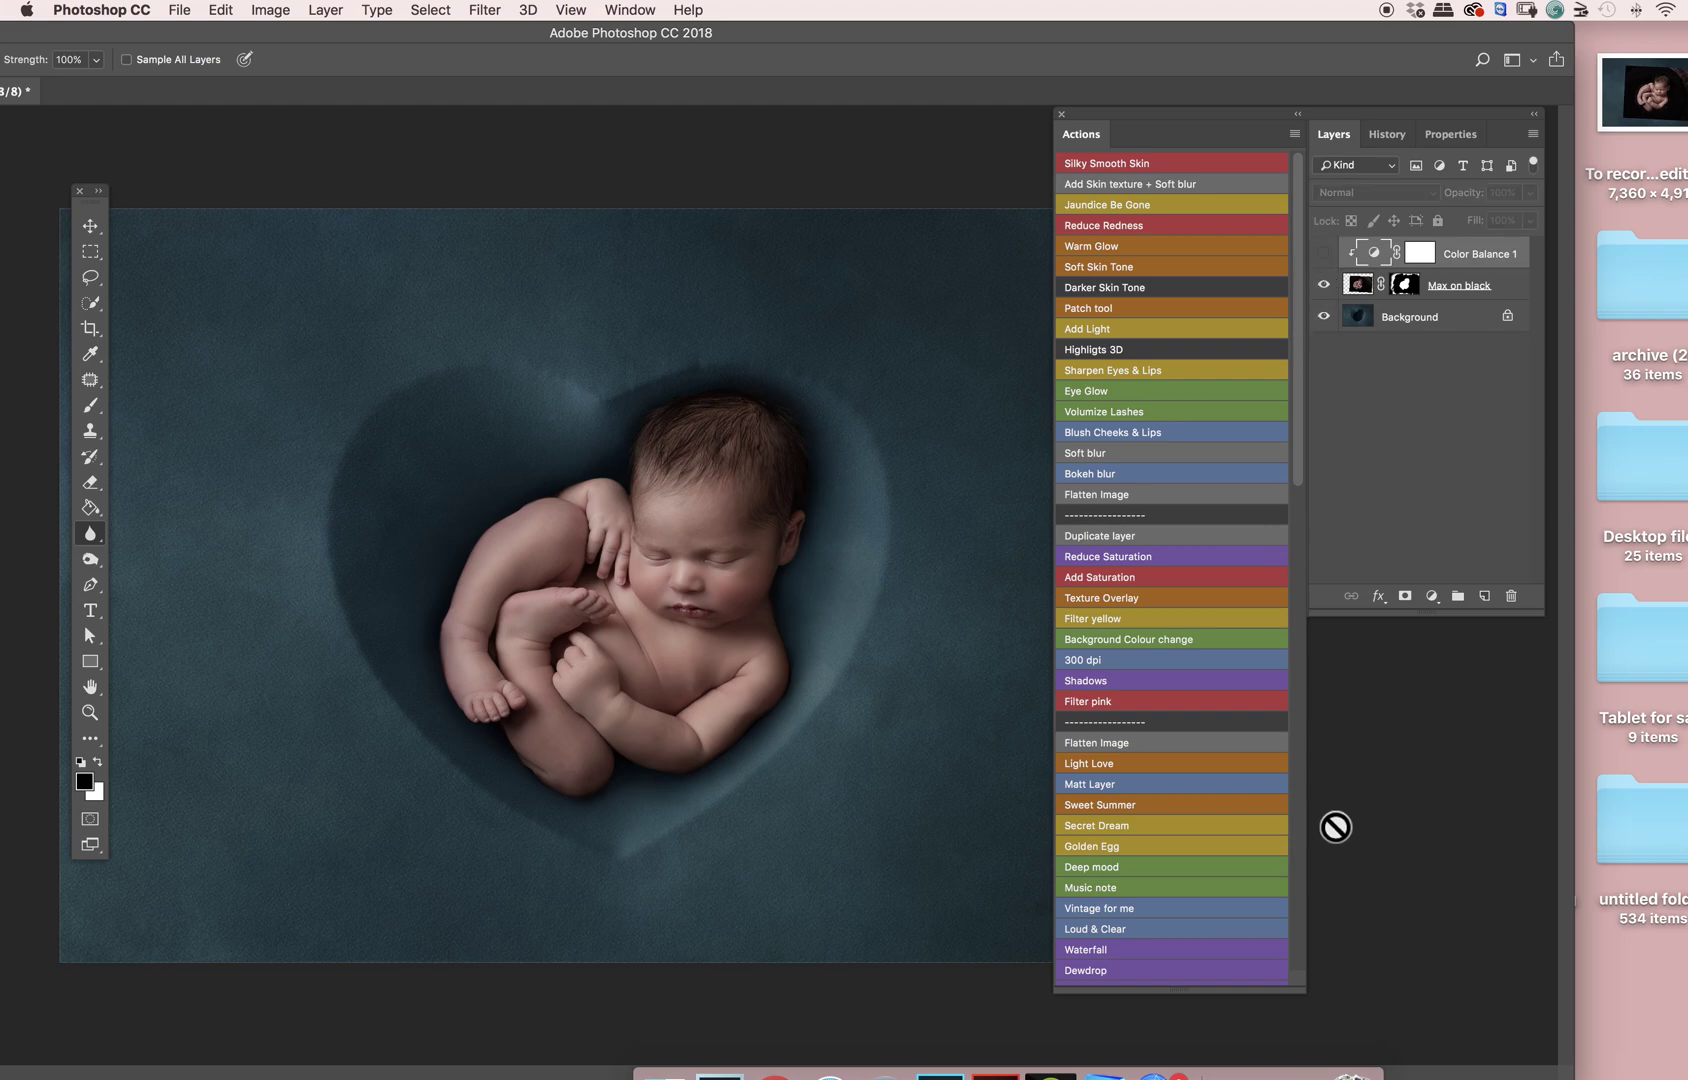
click(1106, 494)
Step: Run the Sweet Summer action on the flattened image to add its color grading group
key(super+minus)
key(super+minus)
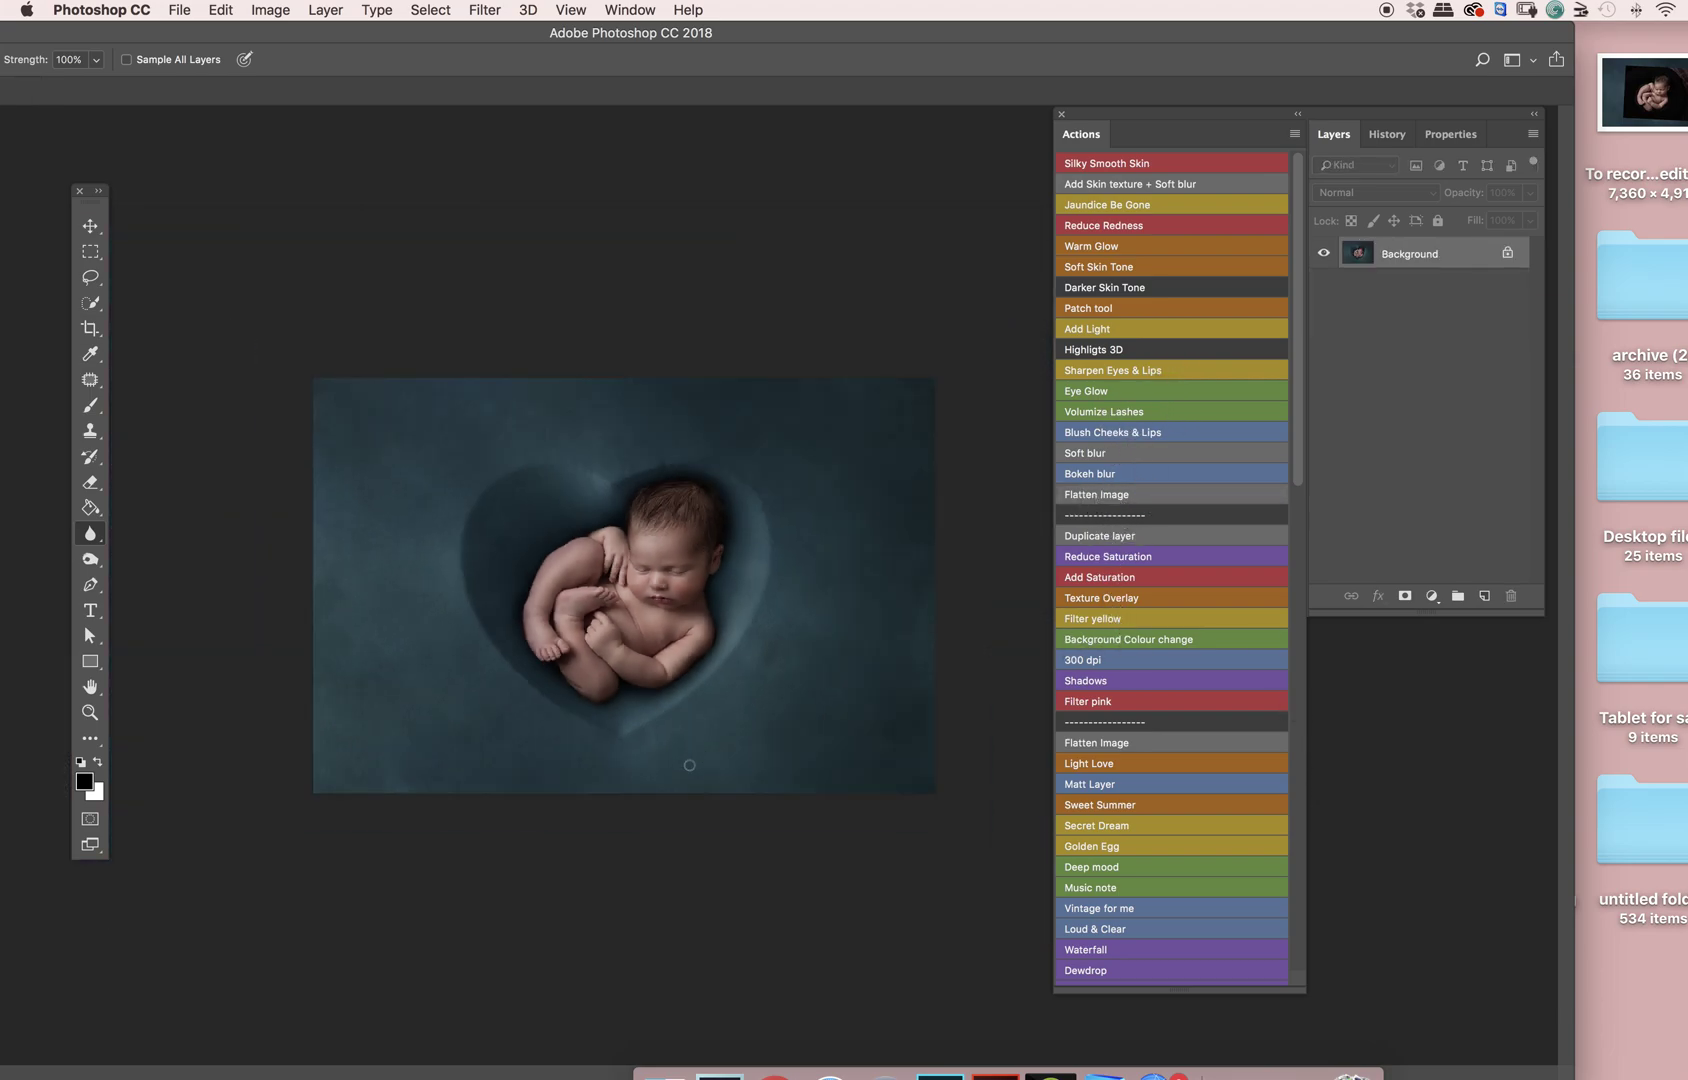
key(super+plus)
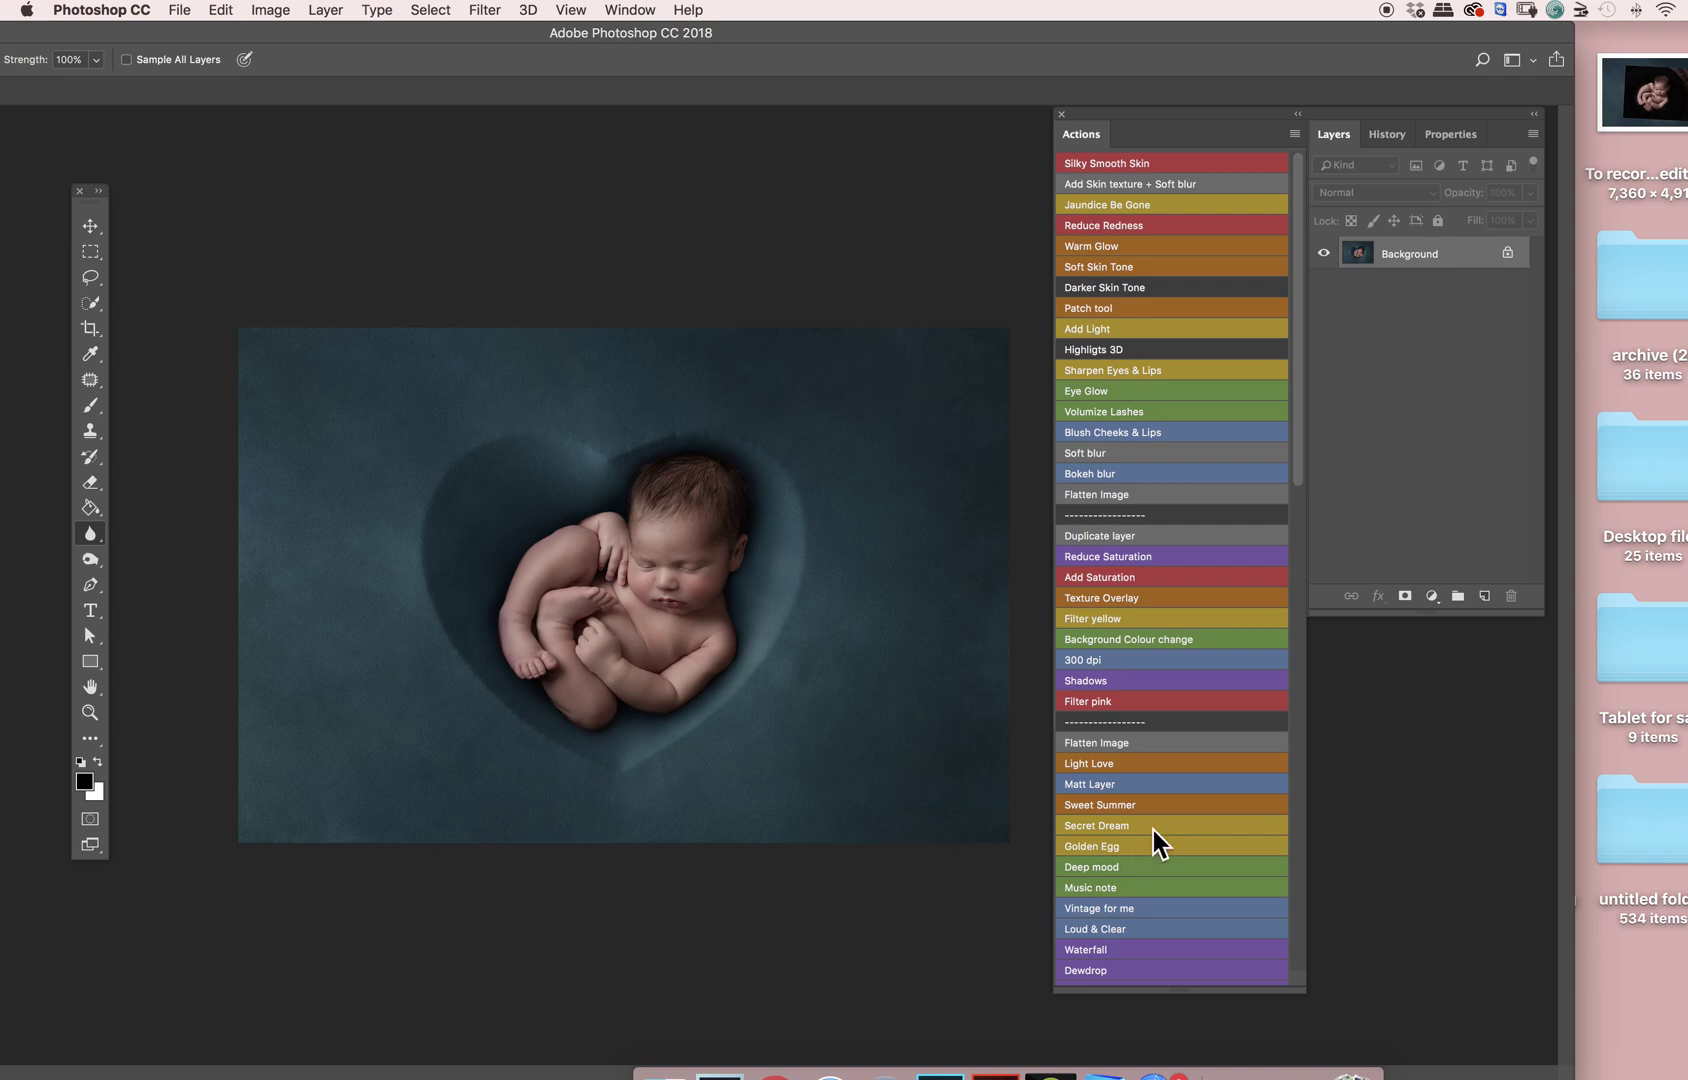
click(1133, 805)
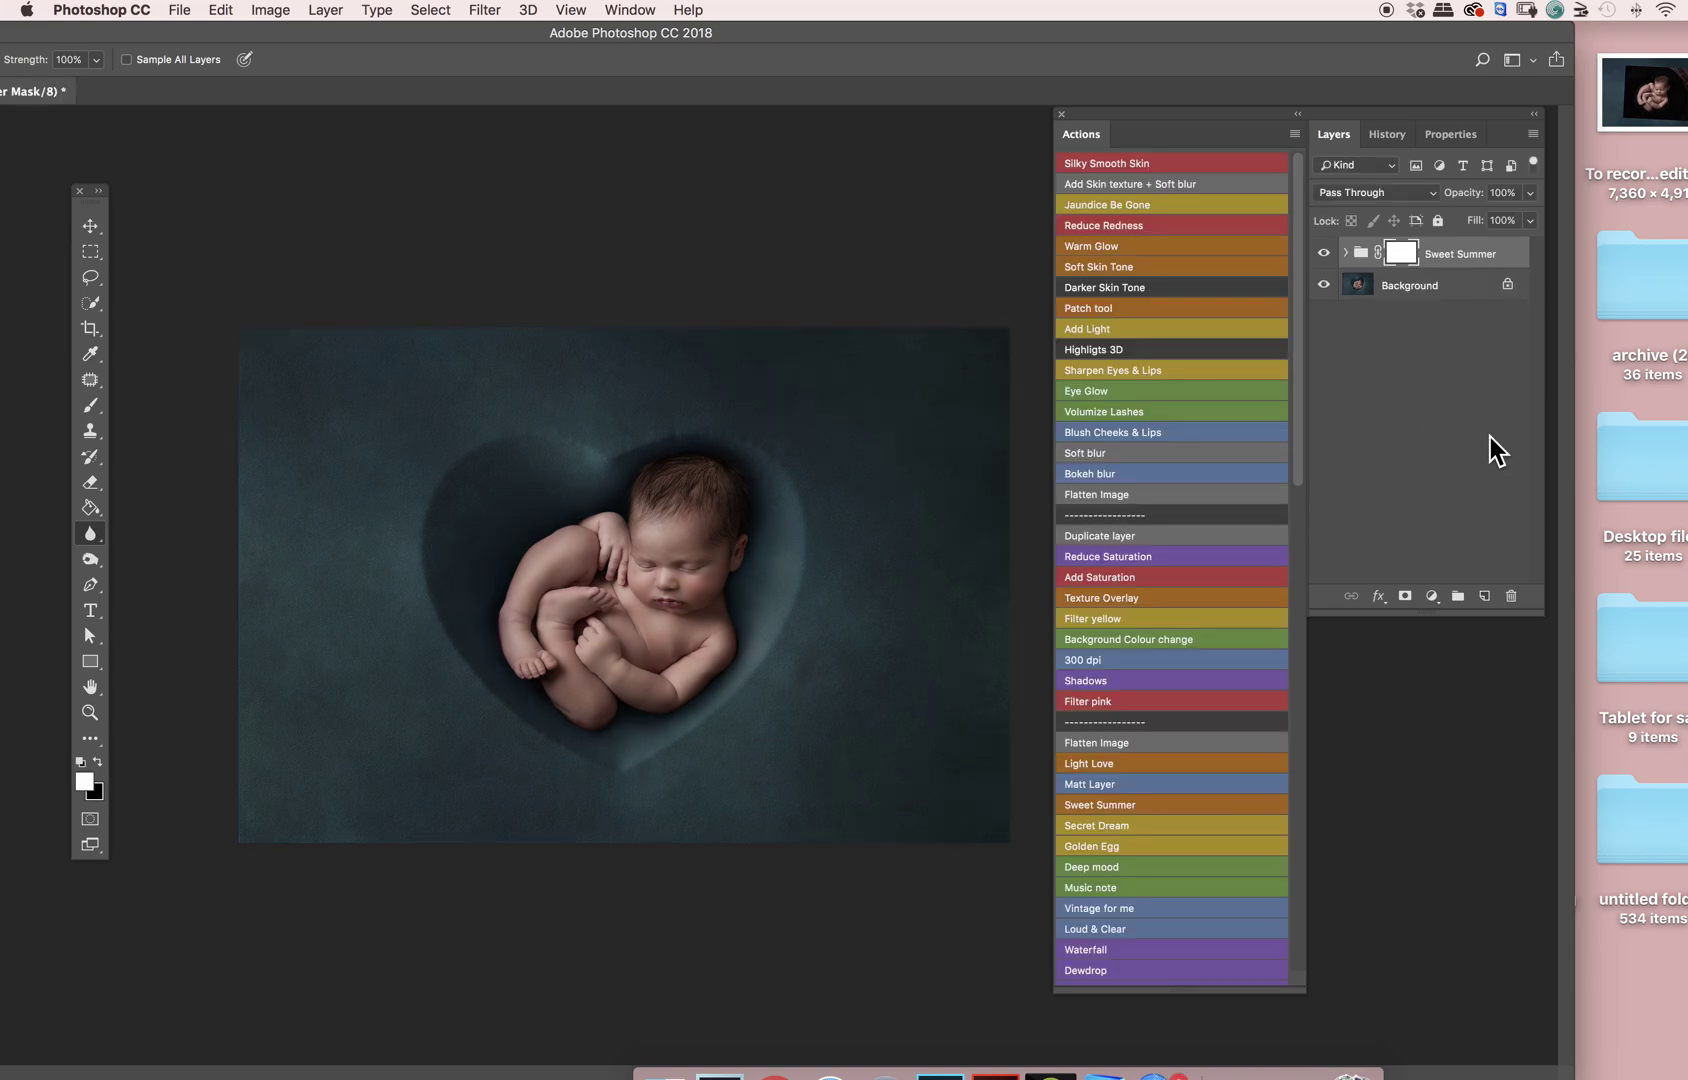
Step: Compare the image with and without the Sweet Summer group, keep the group visible, and flatten the image
click(1324, 253)
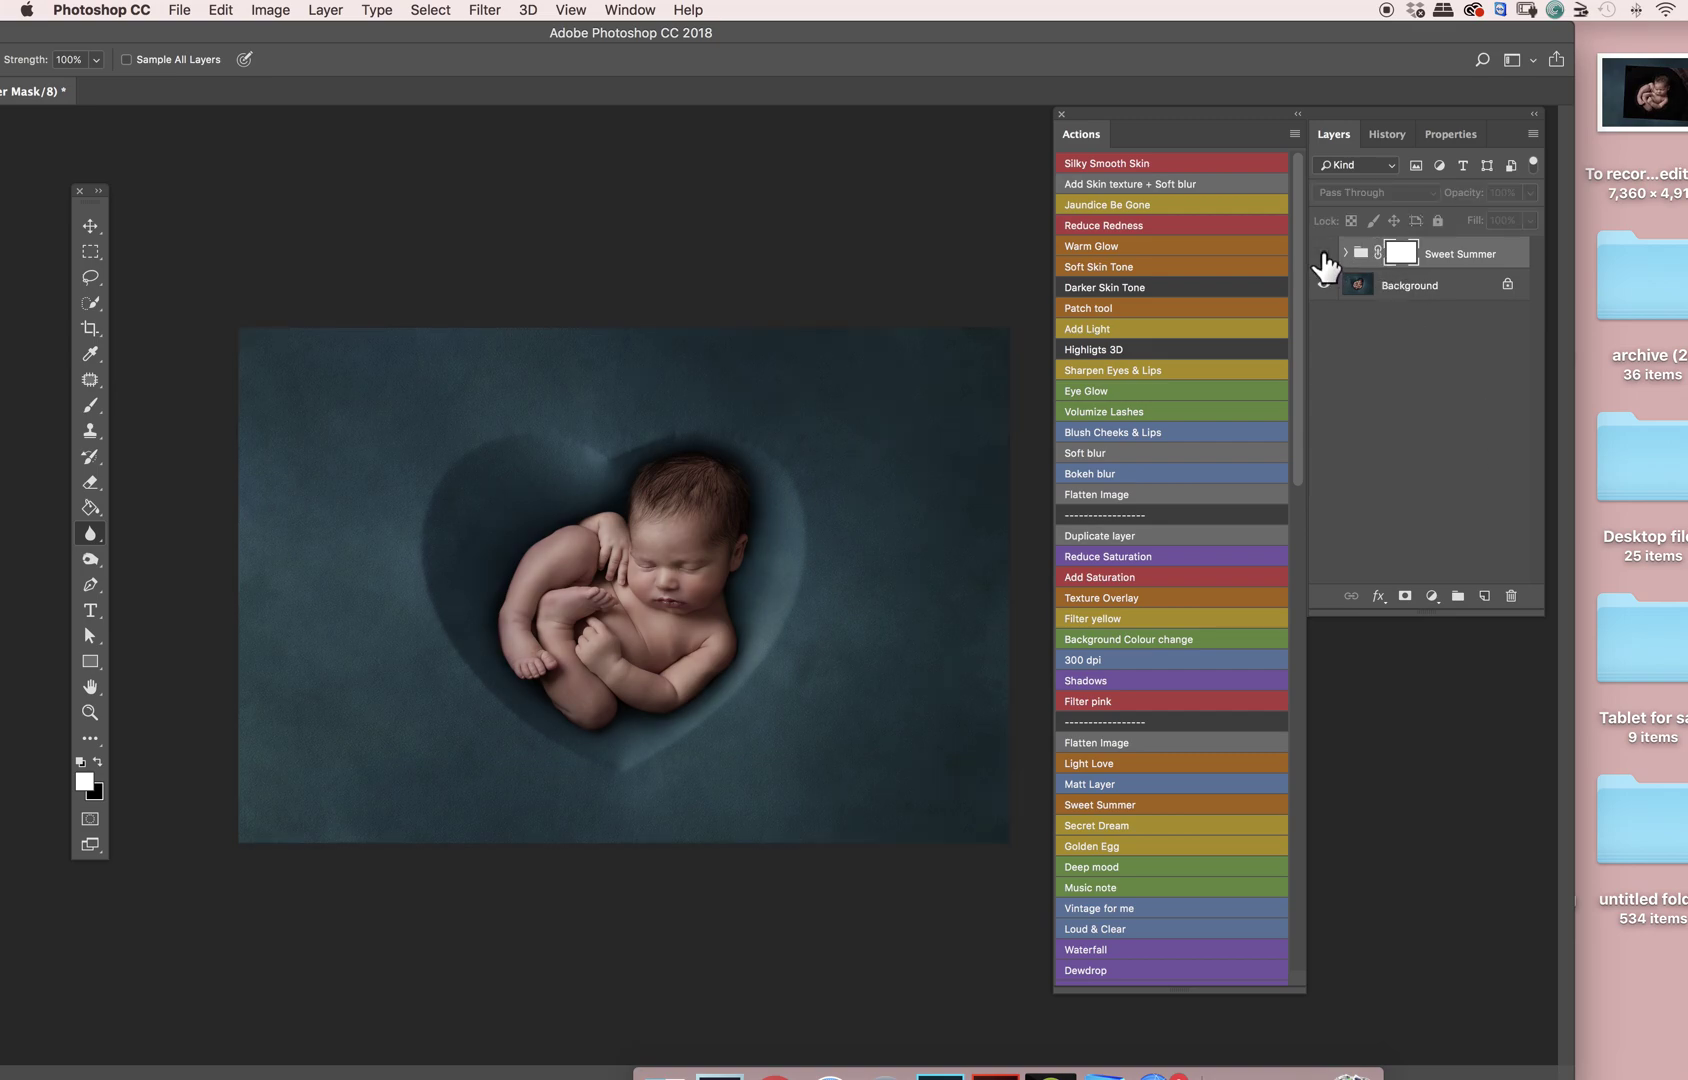
click(1324, 253)
click(1323, 253)
click(1323, 253)
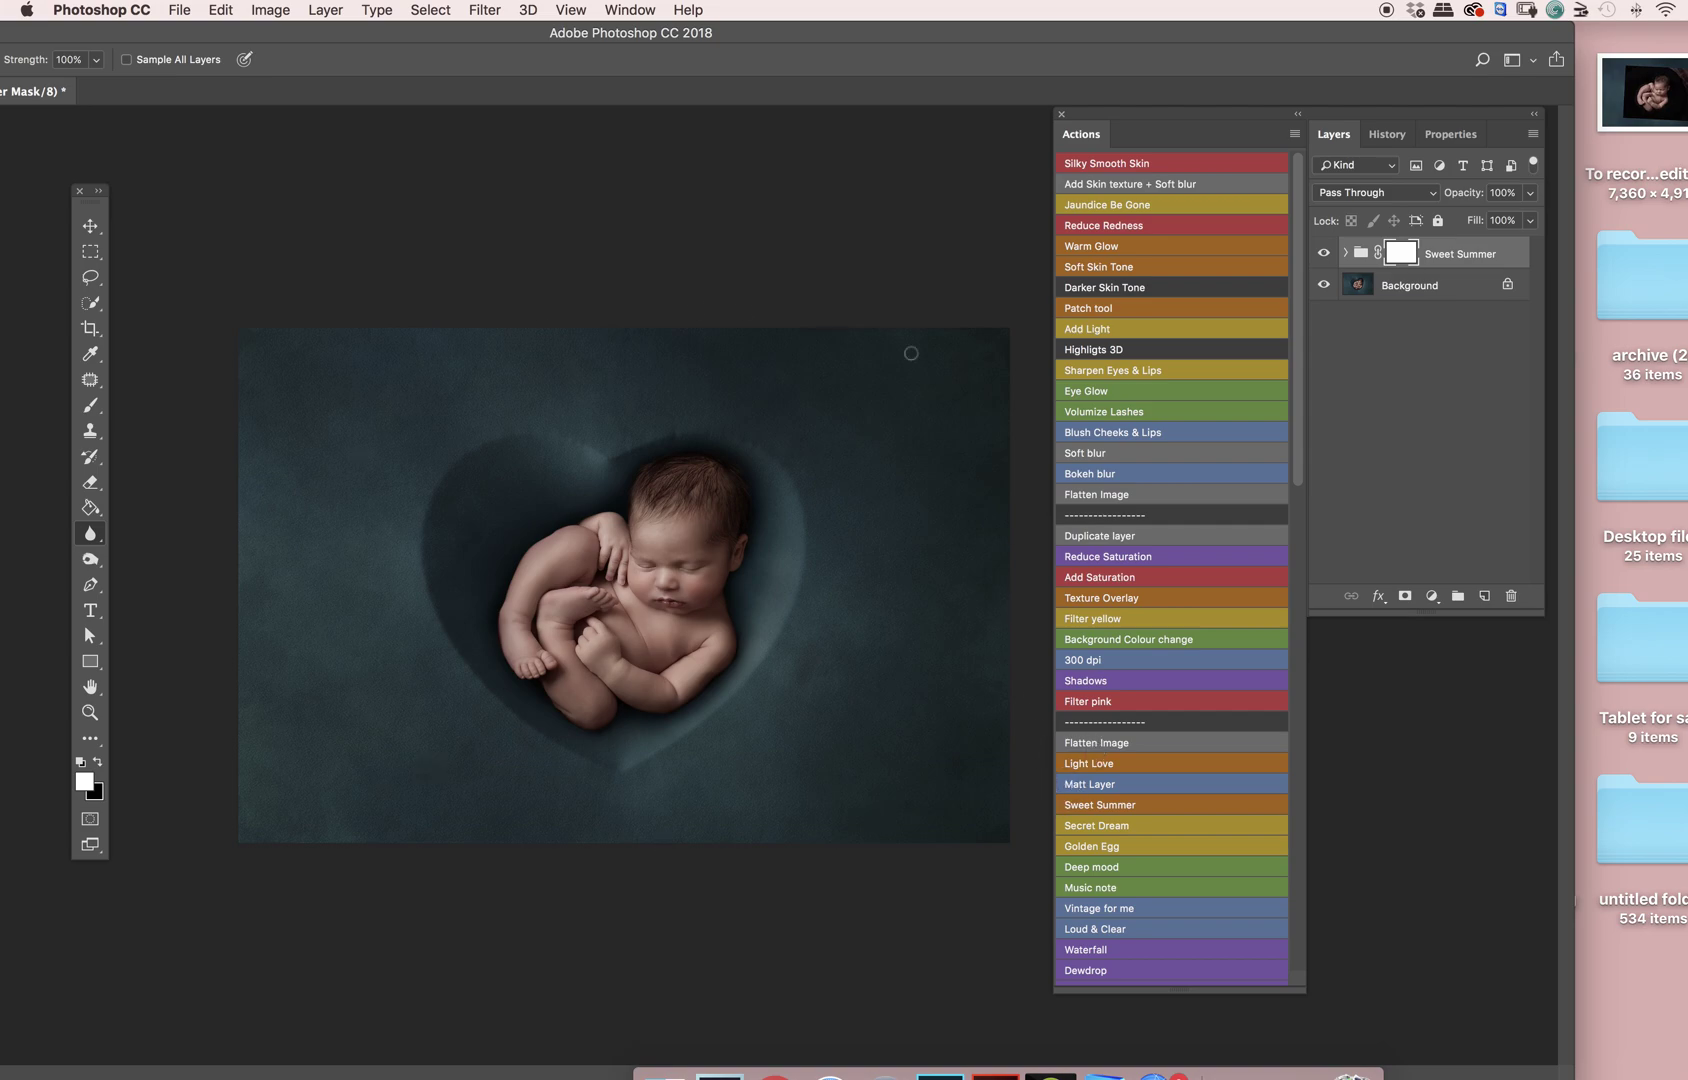
click(1323, 254)
click(1323, 254)
click(1322, 255)
click(1322, 255)
click(1102, 495)
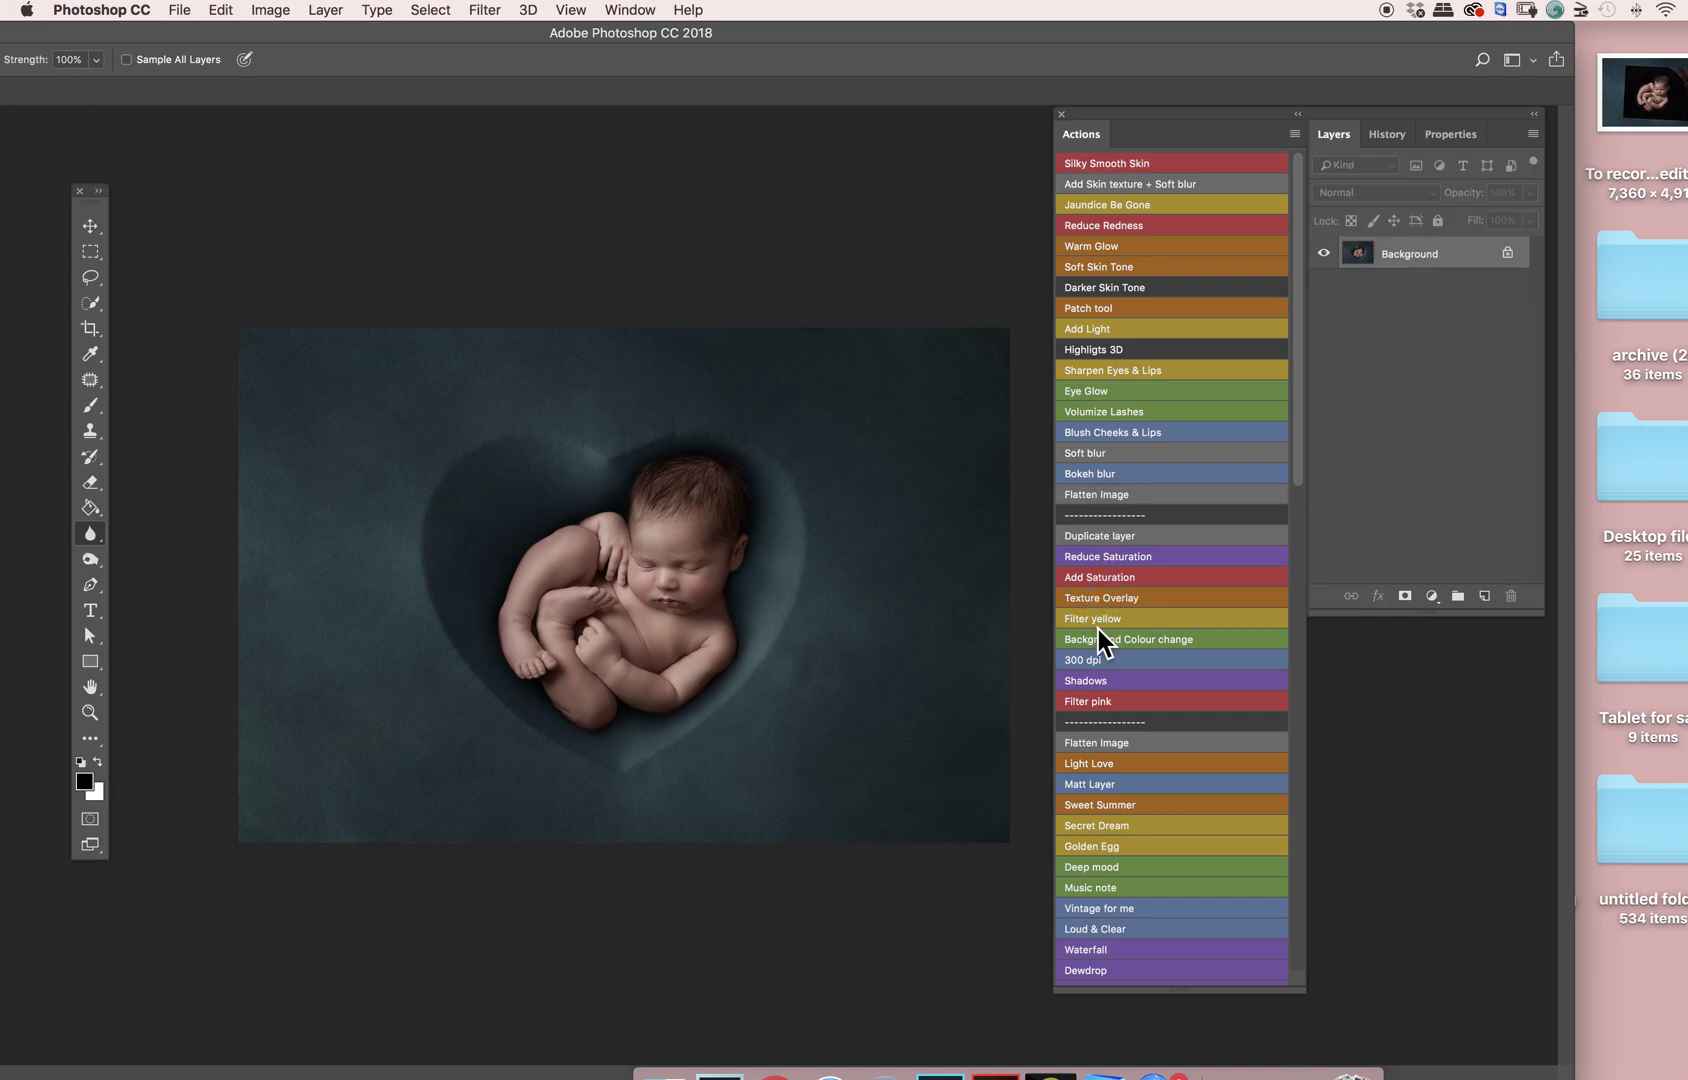